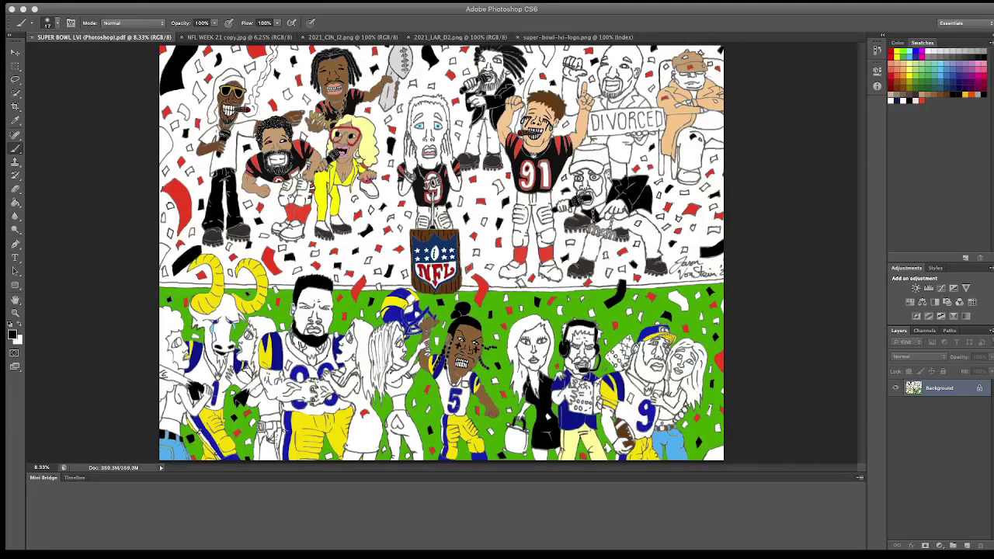
Step: Bucket-fill the woman's long hair and its thin strands with black
{"action": "key", "text": "g"}
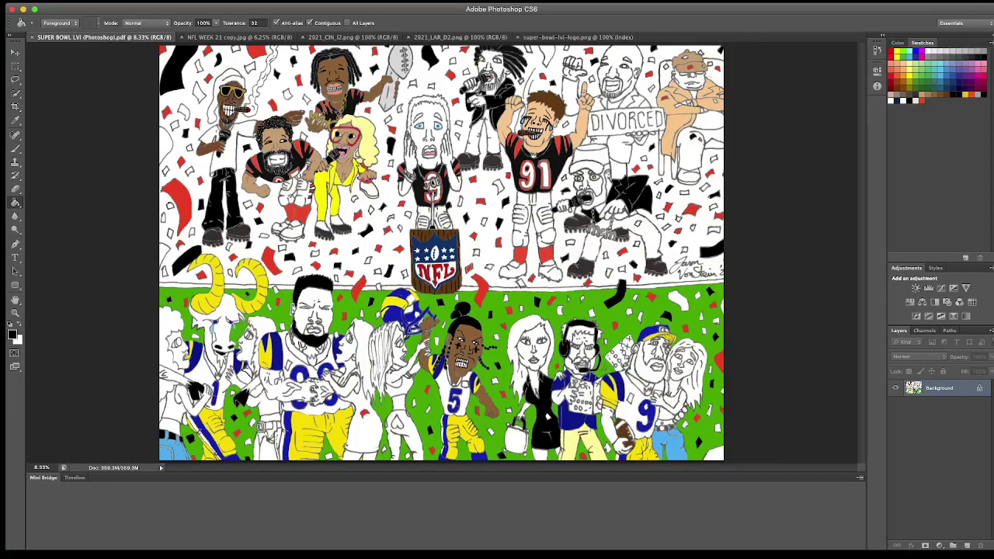
{"action": "left_click", "coordinate": [380, 365]}
{"action": "left_click", "coordinate": [396, 330]}
{"action": "left_click", "coordinate": [387, 338]}
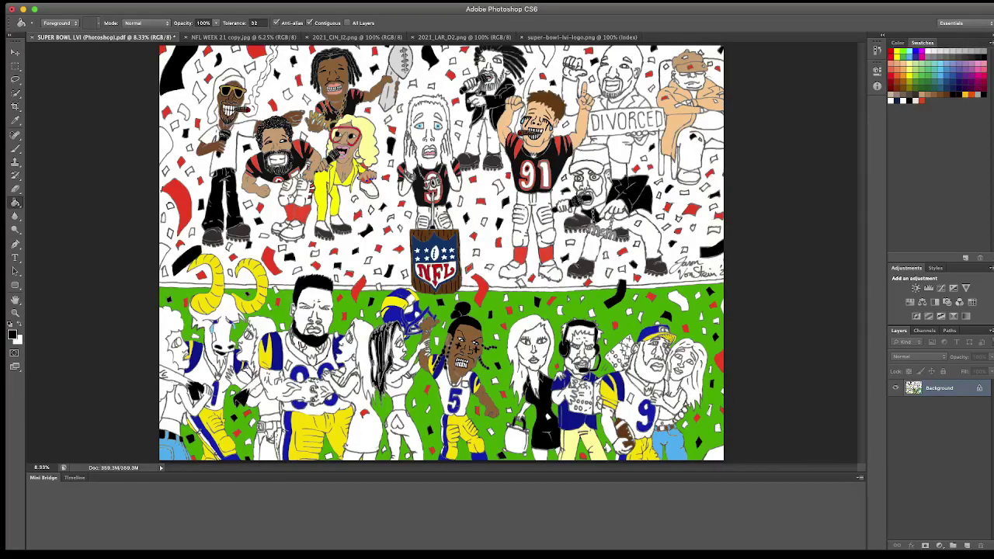
{"action": "left_click", "coordinate": [375, 359]}
{"action": "left_click", "coordinate": [386, 351]}
{"action": "left_click", "coordinate": [389, 345]}
Step: Zoom in and fill the white hair gaps and the woman's eye with black
{"action": "key", "text": "ctrl+plus"}
{"action": "key", "text": "ctrl+plus"}
{"action": "key", "text": "ctrl+plus"}
{"action": "key", "text": "ctrl+plus"}
{"action": "key", "text": "ctrl+plus"}
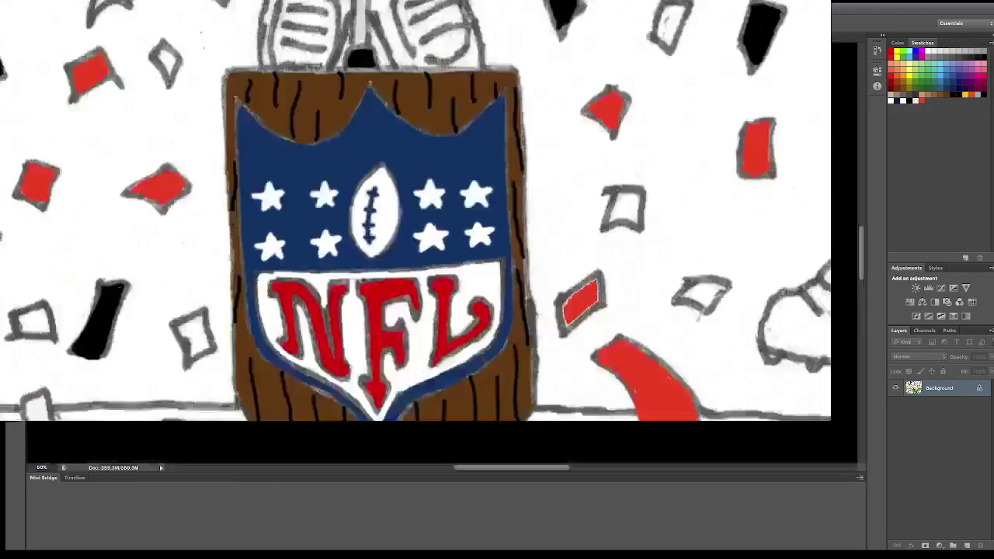
{"action": "scroll", "coordinate": [443, 253], "scroll_direction": "down", "scroll_amount": 10}
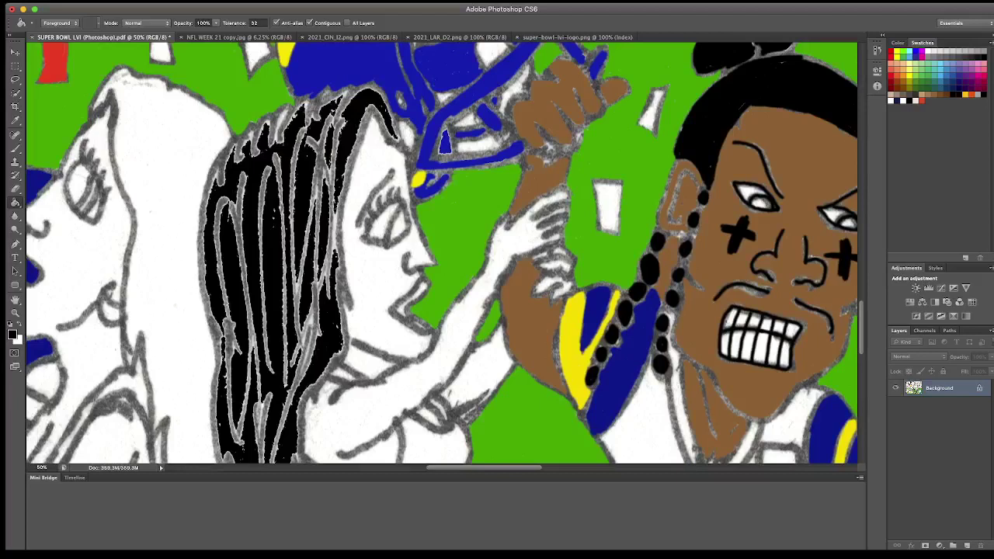
{"action": "left_click", "coordinate": [280, 128]}
{"action": "left_click", "coordinate": [353, 117]}
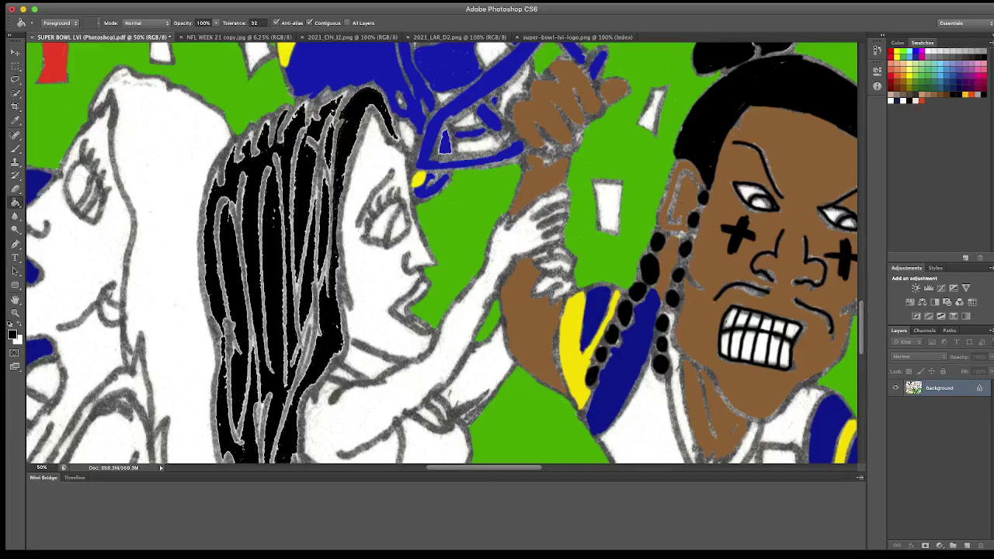
{"action": "left_click", "coordinate": [398, 226]}
{"action": "left_click", "coordinate": [14, 149]}
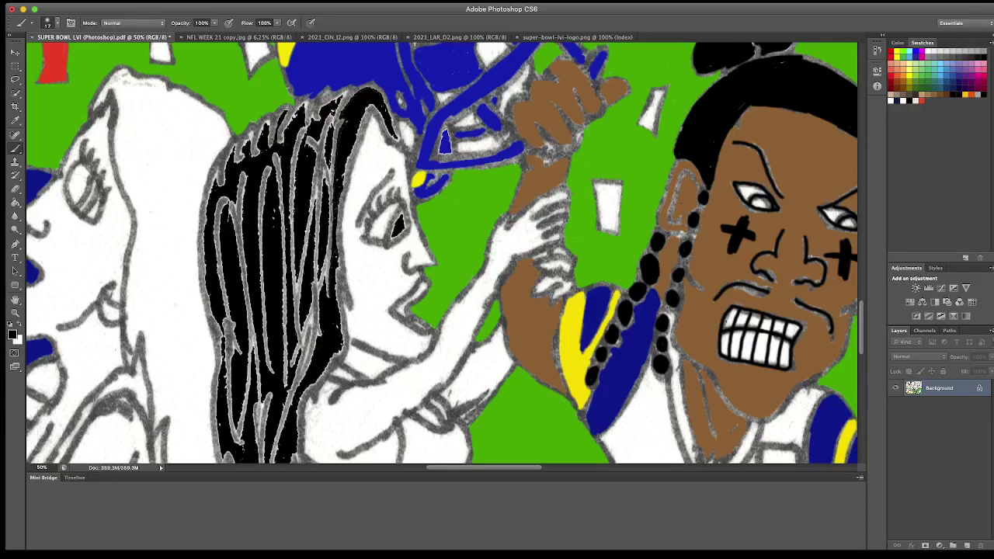
Step: Brush the rest of the eye black and blacken grey strands down the hair
{"action": "key", "text": "ctrl+plus"}
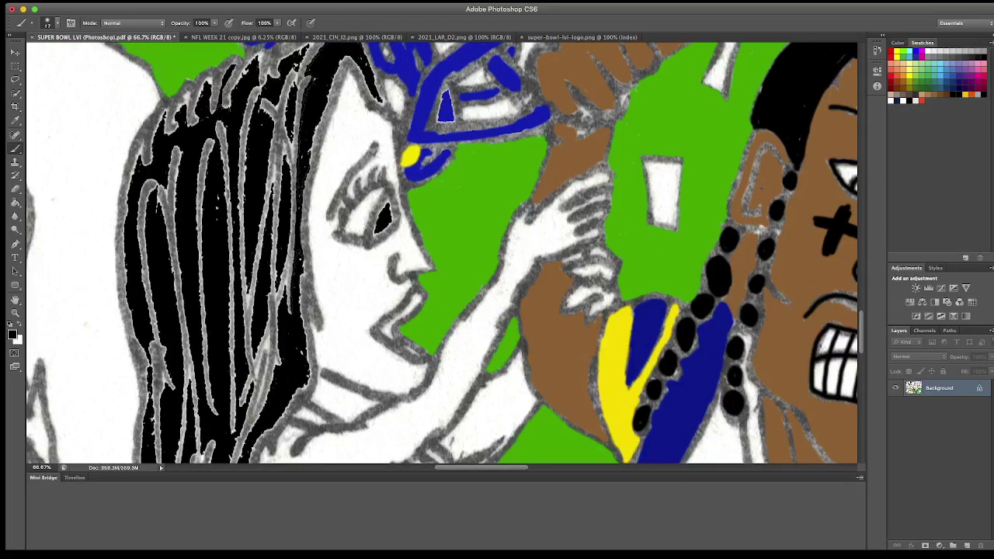
{"action": "mouse_move", "coordinate": [379, 219]}
{"action": "left_mouse_down"}
{"action": "mouse_move", "coordinate": [386, 230]}
{"action": "mouse_move", "coordinate": [374, 236]}
{"action": "left_mouse_up"}
{"action": "left_click_drag", "start_coordinate": [315, 126], "coordinate": [308, 185]}
{"action": "left_click_drag", "start_coordinate": [300, 144], "coordinate": [302, 281]}
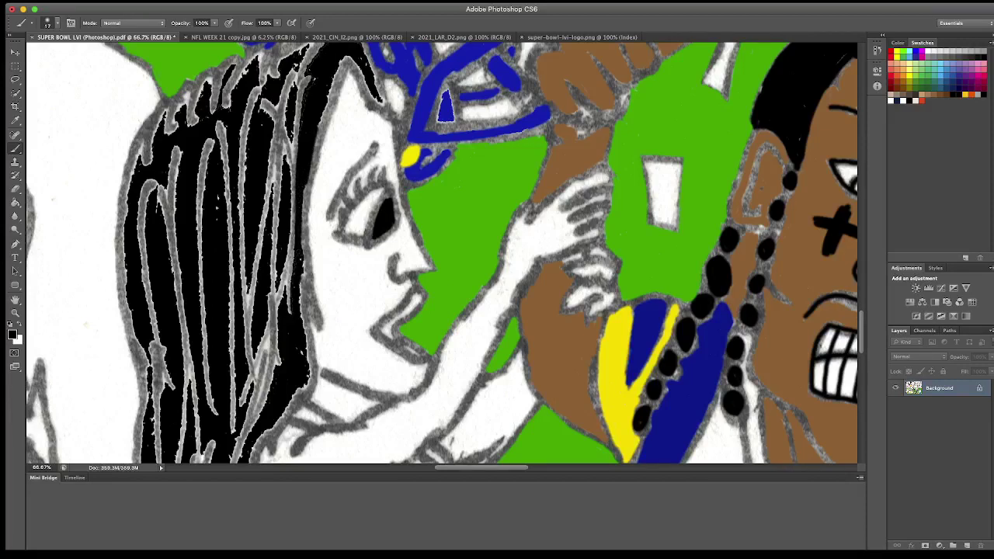
{"action": "left_click_drag", "start_coordinate": [302, 221], "coordinate": [308, 335]}
{"action": "mouse_move", "coordinate": [303, 262]}
{"action": "left_mouse_down"}
{"action": "mouse_move", "coordinate": [308, 390]}
{"action": "mouse_move", "coordinate": [288, 408]}
{"action": "left_mouse_up"}
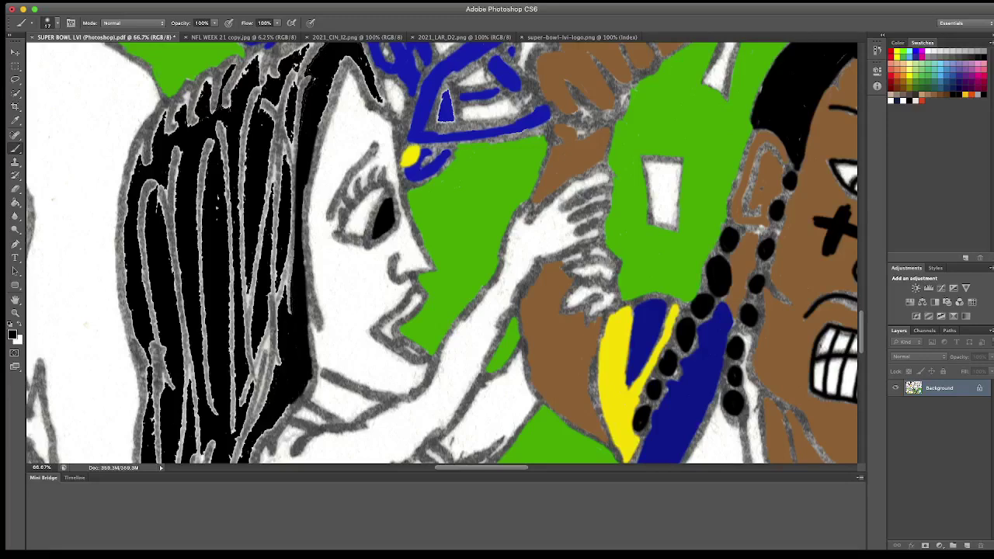
{"action": "left_click_drag", "start_coordinate": [333, 80], "coordinate": [319, 135]}
{"action": "left_click_drag", "start_coordinate": [335, 73], "coordinate": [324, 130]}
Step: Blacken the grey edges at the hair's top and forehead, and the long middle outline
{"action": "scroll", "coordinate": [443, 253], "scroll_direction": "up", "scroll_amount": 2}
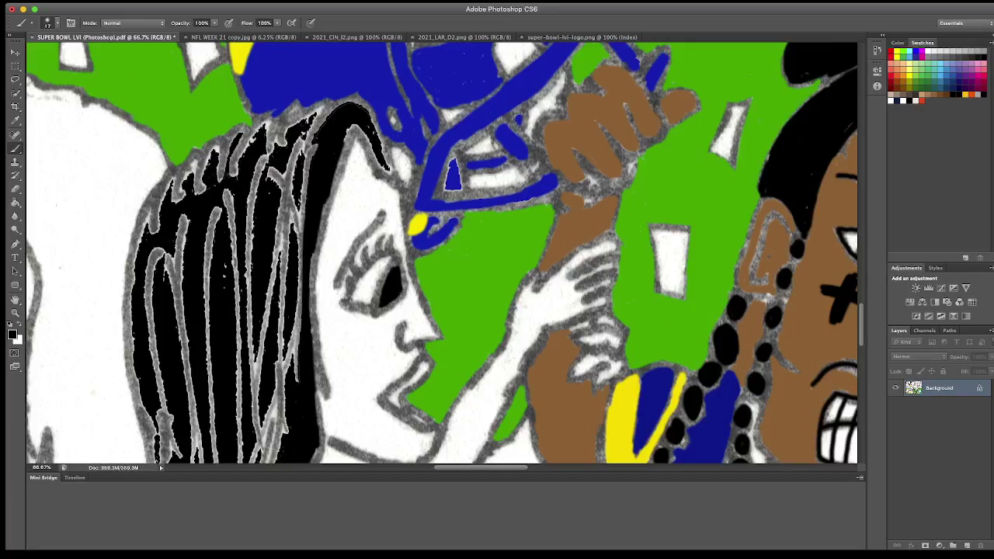
{"action": "mouse_move", "coordinate": [325, 119]}
{"action": "left_mouse_down"}
{"action": "mouse_move", "coordinate": [321, 129]}
{"action": "mouse_move", "coordinate": [405, 188]}
{"action": "left_mouse_up"}
{"action": "mouse_move", "coordinate": [407, 154]}
{"action": "left_mouse_down"}
{"action": "mouse_move", "coordinate": [404, 191]}
{"action": "mouse_move", "coordinate": [488, 138]}
{"action": "left_mouse_up"}
{"action": "mouse_move", "coordinate": [388, 114]}
{"action": "left_mouse_down"}
{"action": "mouse_move", "coordinate": [396, 62]}
{"action": "mouse_move", "coordinate": [372, 92]}
{"action": "mouse_move", "coordinate": [380, 112]}
{"action": "mouse_move", "coordinate": [356, 104]}
{"action": "mouse_move", "coordinate": [339, 197]}
{"action": "left_mouse_up"}
{"action": "mouse_move", "coordinate": [351, 124]}
{"action": "left_mouse_down"}
{"action": "mouse_move", "coordinate": [363, 190]}
{"action": "mouse_move", "coordinate": [352, 252]}
{"action": "left_mouse_up"}
{"action": "left_click_drag", "start_coordinate": [335, 177], "coordinate": [334, 240]}
{"action": "left_click_drag", "start_coordinate": [334, 194], "coordinate": [351, 383]}
{"action": "left_click_drag", "start_coordinate": [359, 343], "coordinate": [349, 430]}
{"action": "left_click_drag", "start_coordinate": [350, 401], "coordinate": [341, 440]}
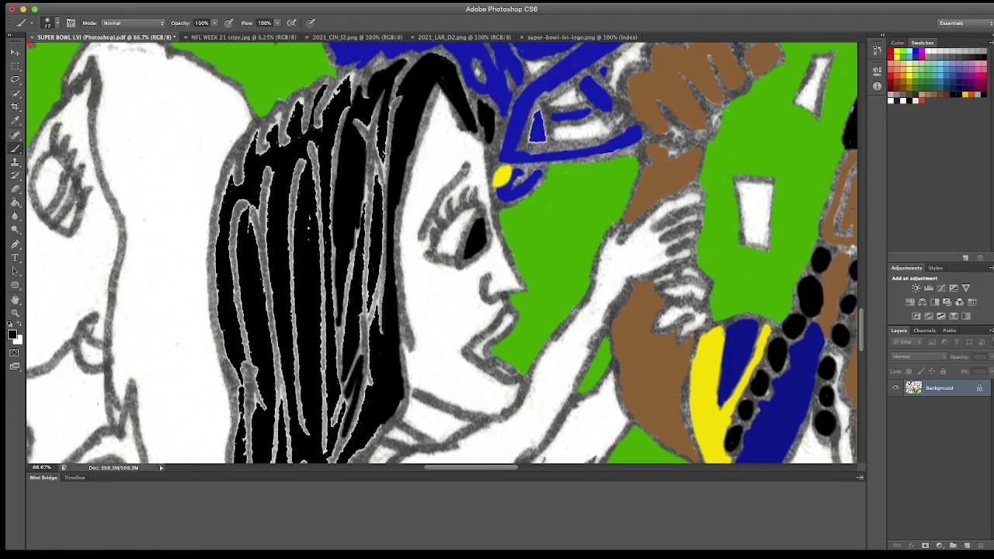
Step: Blacken the remaining short grey strands on the hair's right side and middle
{"action": "left_click_drag", "start_coordinate": [372, 225], "coordinate": [379, 163]}
{"action": "mouse_move", "coordinate": [365, 264]}
{"action": "left_mouse_down"}
{"action": "mouse_move", "coordinate": [379, 334]}
{"action": "mouse_move", "coordinate": [382, 281]}
{"action": "left_mouse_up"}
{"action": "left_click_drag", "start_coordinate": [379, 164], "coordinate": [377, 127]}
{"action": "mouse_move", "coordinate": [384, 188]}
{"action": "left_mouse_down"}
{"action": "mouse_move", "coordinate": [386, 136]}
{"action": "mouse_move", "coordinate": [355, 119]}
{"action": "left_mouse_up"}
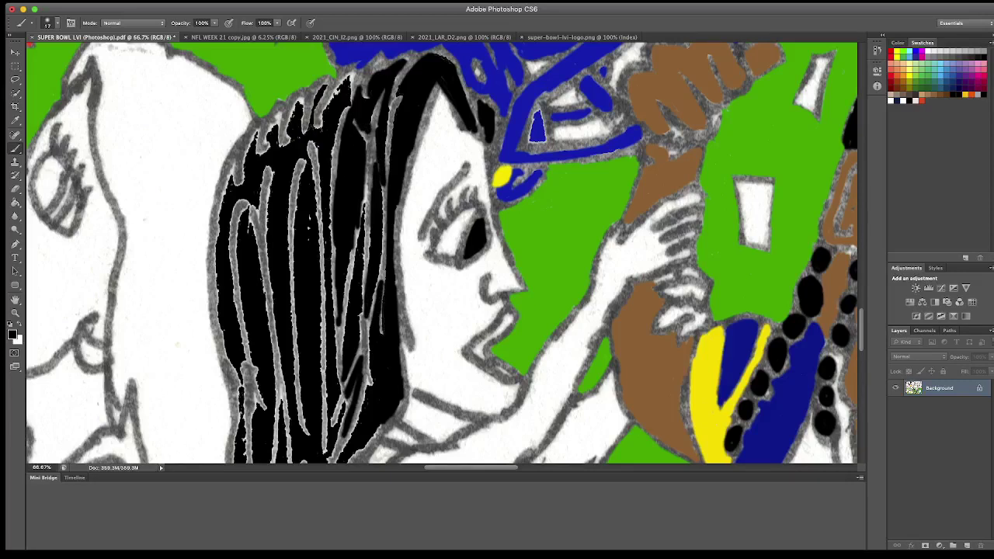
{"action": "left_click_drag", "start_coordinate": [359, 261], "coordinate": [363, 200]}
{"action": "left_click_drag", "start_coordinate": [367, 284], "coordinate": [365, 225]}
{"action": "left_click_drag", "start_coordinate": [349, 310], "coordinate": [350, 272]}
{"action": "left_click_drag", "start_coordinate": [346, 329], "coordinate": [345, 274]}
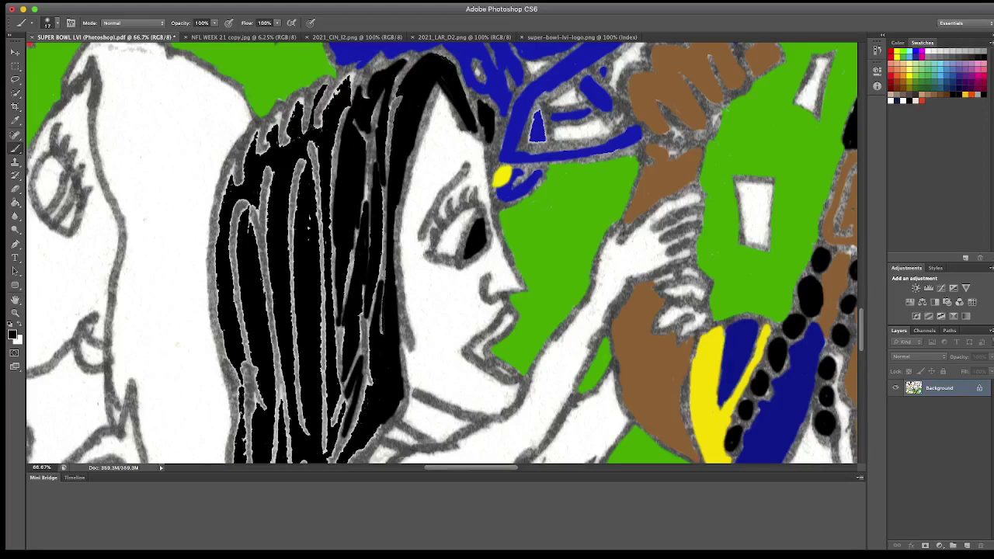
Step: Blacken the vertical grey strands in the lower hair and on its right side
{"action": "scroll", "coordinate": [443, 252], "scroll_direction": "down", "scroll_amount": 5}
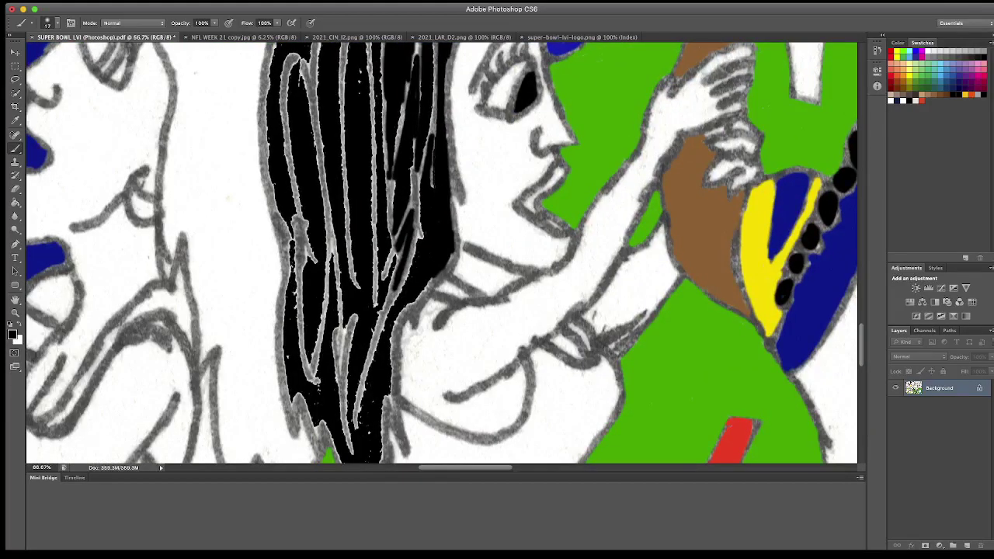
{"action": "left_click_drag", "start_coordinate": [374, 224], "coordinate": [373, 169]}
{"action": "left_click_drag", "start_coordinate": [375, 299], "coordinate": [374, 213]}
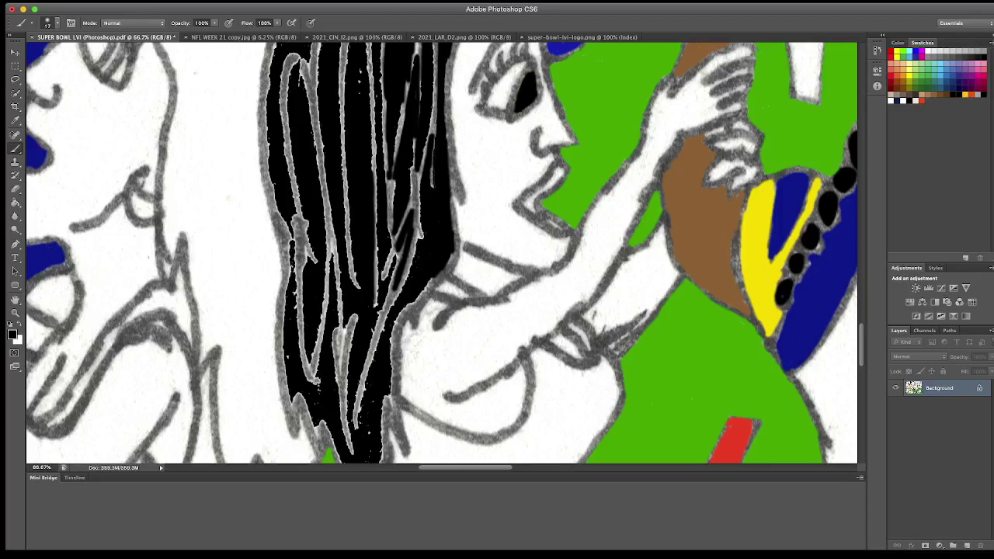
{"action": "left_click_drag", "start_coordinate": [386, 280], "coordinate": [386, 252]}
{"action": "mouse_move", "coordinate": [378, 300]}
{"action": "left_mouse_down"}
{"action": "mouse_move", "coordinate": [378, 256]}
{"action": "mouse_move", "coordinate": [388, 261]}
{"action": "left_mouse_up"}
{"action": "mouse_move", "coordinate": [376, 309]}
{"action": "left_mouse_down"}
{"action": "mouse_move", "coordinate": [388, 288]}
{"action": "mouse_move", "coordinate": [353, 423]}
{"action": "mouse_move", "coordinate": [359, 375]}
{"action": "left_mouse_up"}
{"action": "left_click_drag", "start_coordinate": [359, 418], "coordinate": [358, 386]}
{"action": "left_click_drag", "start_coordinate": [372, 373], "coordinate": [382, 325]}
{"action": "left_click_drag", "start_coordinate": [401, 305], "coordinate": [398, 273]}
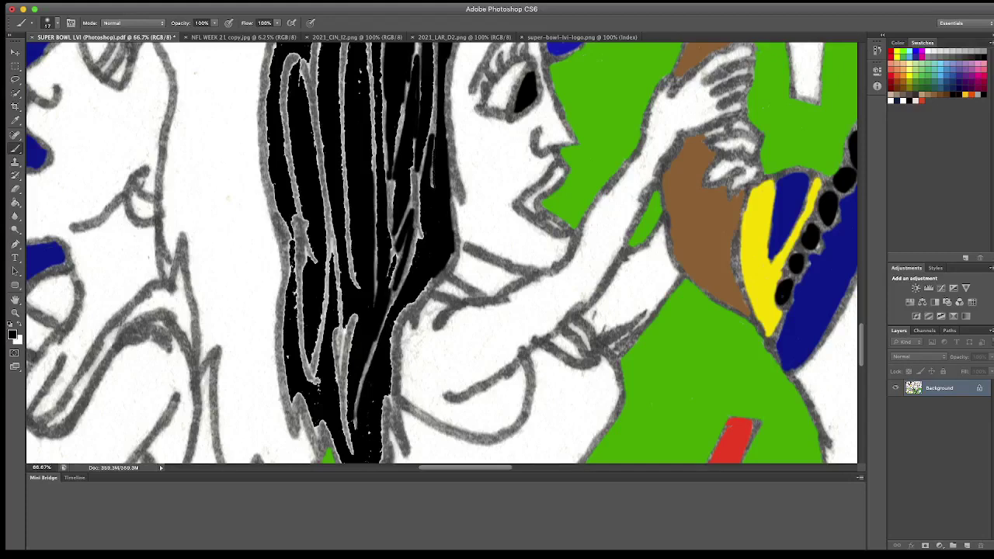
{"action": "left_click_drag", "start_coordinate": [420, 320], "coordinate": [428, 278]}
{"action": "left_click_drag", "start_coordinate": [399, 348], "coordinate": [436, 276]}
{"action": "left_click_drag", "start_coordinate": [399, 306], "coordinate": [393, 390]}
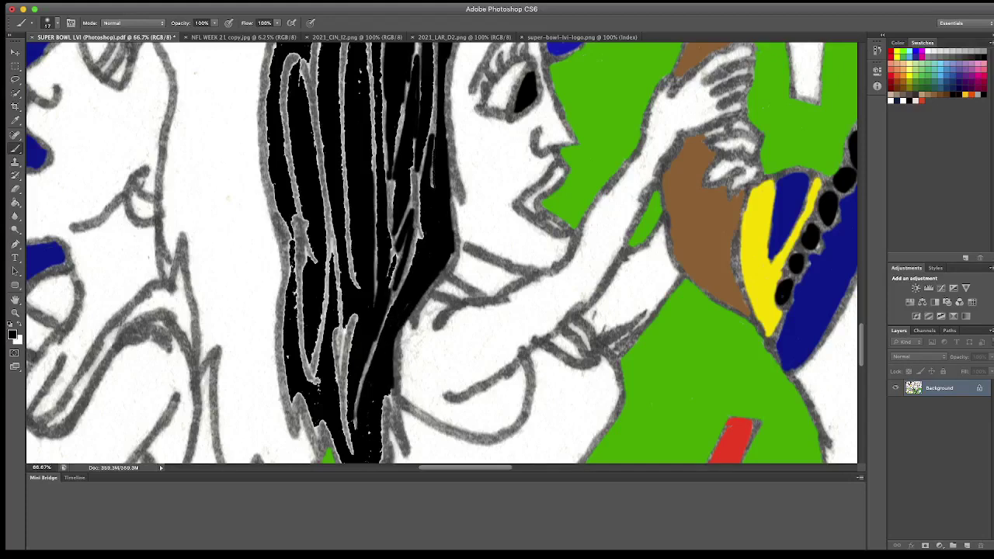
Step: Blacken the grey outline along the hair's right edge and pointed tip
{"action": "scroll", "coordinate": [442, 252], "scroll_direction": "down", "scroll_amount": 3}
{"action": "scroll", "coordinate": [442, 252], "scroll_direction": "down", "scroll_amount": 3}
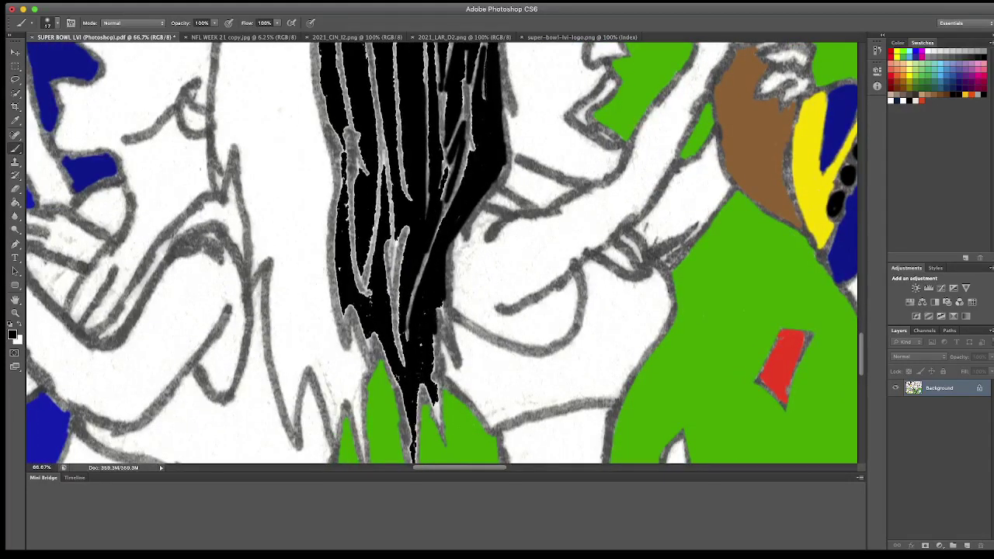
{"action": "mouse_move", "coordinate": [443, 303]}
{"action": "left_mouse_down"}
{"action": "mouse_move", "coordinate": [449, 348]}
{"action": "mouse_move", "coordinate": [429, 419]}
{"action": "mouse_move", "coordinate": [438, 428]}
{"action": "left_mouse_up"}
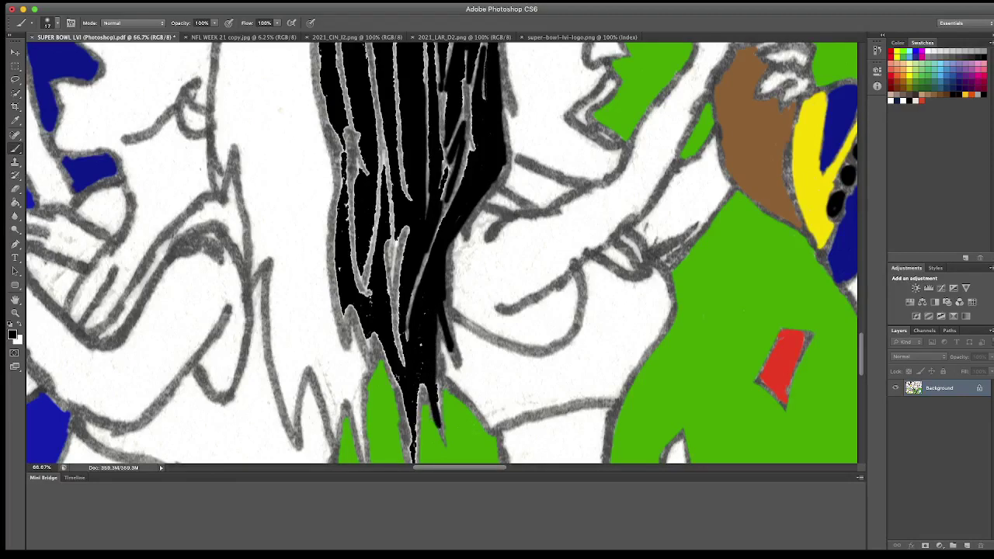
{"action": "mouse_move", "coordinate": [443, 365]}
{"action": "left_mouse_down"}
{"action": "mouse_move", "coordinate": [438, 429]}
{"action": "mouse_move", "coordinate": [407, 429]}
{"action": "left_mouse_up"}
{"action": "left_click_drag", "start_coordinate": [420, 387], "coordinate": [408, 463]}
{"action": "scroll", "coordinate": [441, 254], "scroll_direction": "down", "scroll_amount": 3}
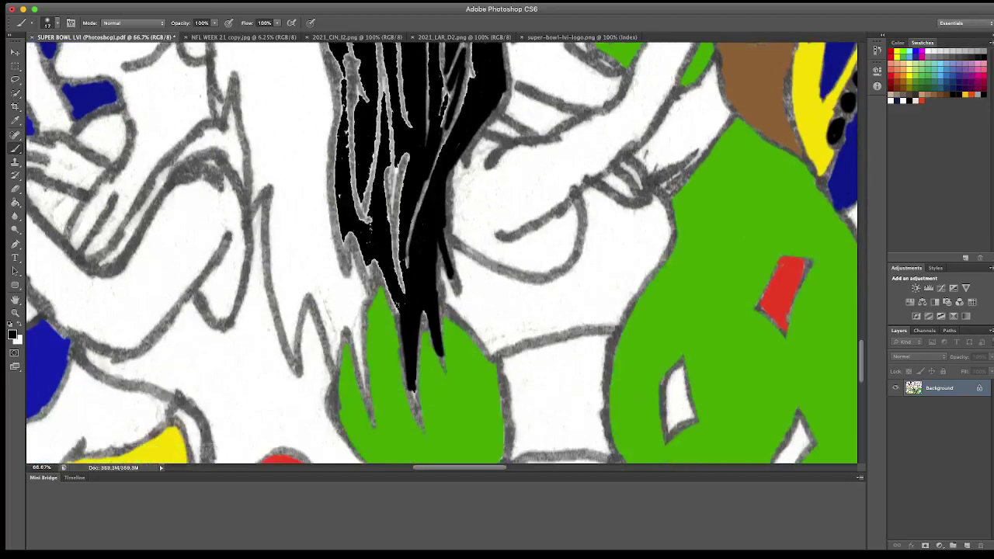
{"action": "left_click_drag", "start_coordinate": [414, 390], "coordinate": [414, 417]}
{"action": "left_click_drag", "start_coordinate": [379, 261], "coordinate": [396, 316]}
Step: Blacken the grey strands inside the hair and along its left and upper-left edge
{"action": "left_click_drag", "start_coordinate": [388, 194], "coordinate": [396, 271]}
{"action": "mouse_move", "coordinate": [391, 213]}
{"action": "left_mouse_down"}
{"action": "mouse_move", "coordinate": [403, 291]}
{"action": "mouse_move", "coordinate": [407, 156]}
{"action": "left_mouse_up"}
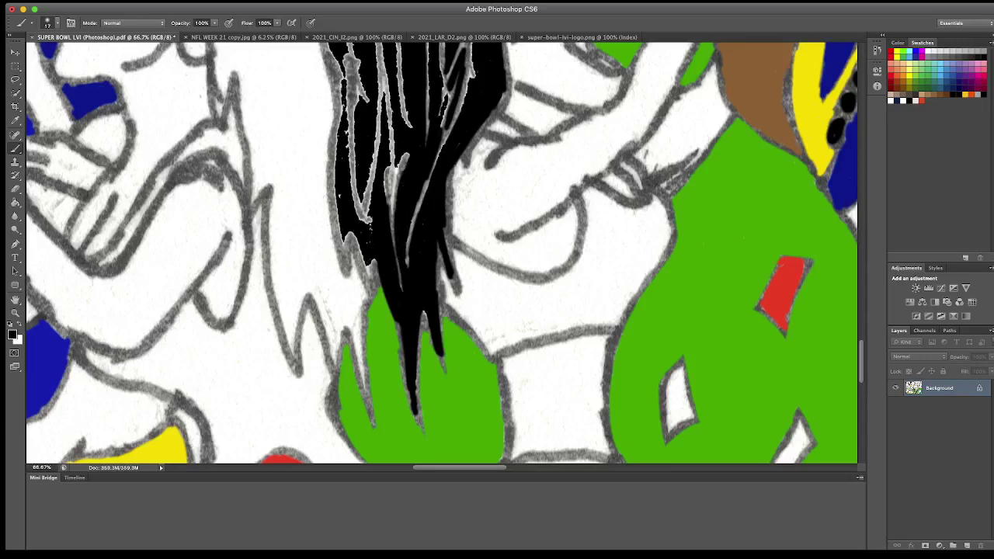
{"action": "mouse_move", "coordinate": [334, 194]}
{"action": "left_mouse_down"}
{"action": "mouse_move", "coordinate": [334, 148]}
{"action": "mouse_move", "coordinate": [342, 256]}
{"action": "mouse_move", "coordinate": [362, 264]}
{"action": "mouse_move", "coordinate": [372, 287]}
{"action": "mouse_move", "coordinate": [376, 261]}
{"action": "mouse_move", "coordinate": [350, 177]}
{"action": "left_mouse_up"}
{"action": "mouse_move", "coordinate": [342, 156]}
{"action": "left_mouse_down"}
{"action": "mouse_move", "coordinate": [331, 118]}
{"action": "mouse_move", "coordinate": [350, 172]}
{"action": "mouse_move", "coordinate": [348, 123]}
{"action": "mouse_move", "coordinate": [343, 181]}
{"action": "left_mouse_up"}
{"action": "scroll", "coordinate": [443, 249], "scroll_direction": "up", "scroll_amount": 3}
{"action": "scroll", "coordinate": [442, 249], "scroll_direction": "up", "scroll_amount": 3}
{"action": "mouse_move", "coordinate": [336, 88]}
{"action": "left_mouse_down"}
{"action": "mouse_move", "coordinate": [342, 178]}
{"action": "mouse_move", "coordinate": [357, 216]}
{"action": "left_mouse_up"}
{"action": "left_click_drag", "start_coordinate": [358, 257], "coordinate": [366, 206]}
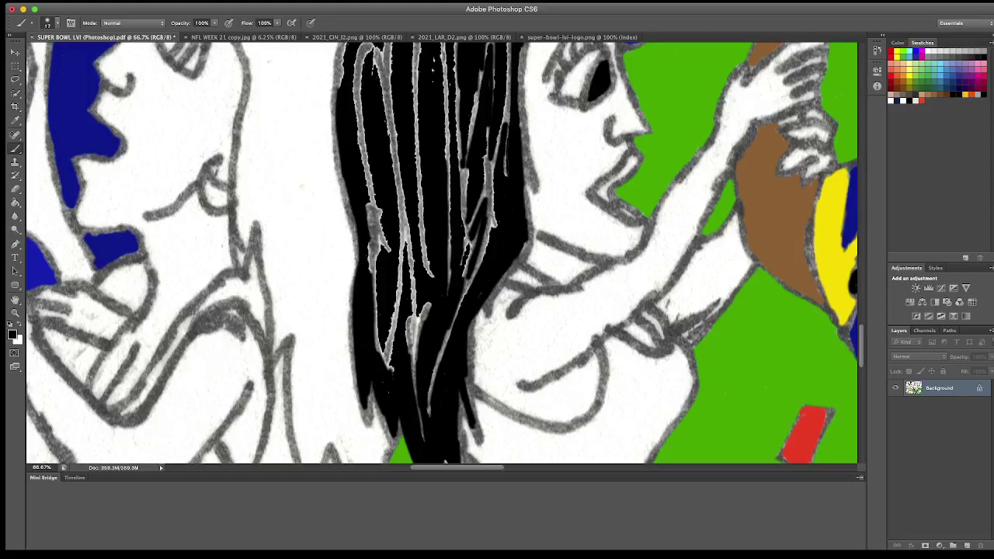
{"action": "left_click_drag", "start_coordinate": [354, 112], "coordinate": [354, 76]}
{"action": "scroll", "coordinate": [443, 253], "scroll_direction": "up", "scroll_amount": 3}
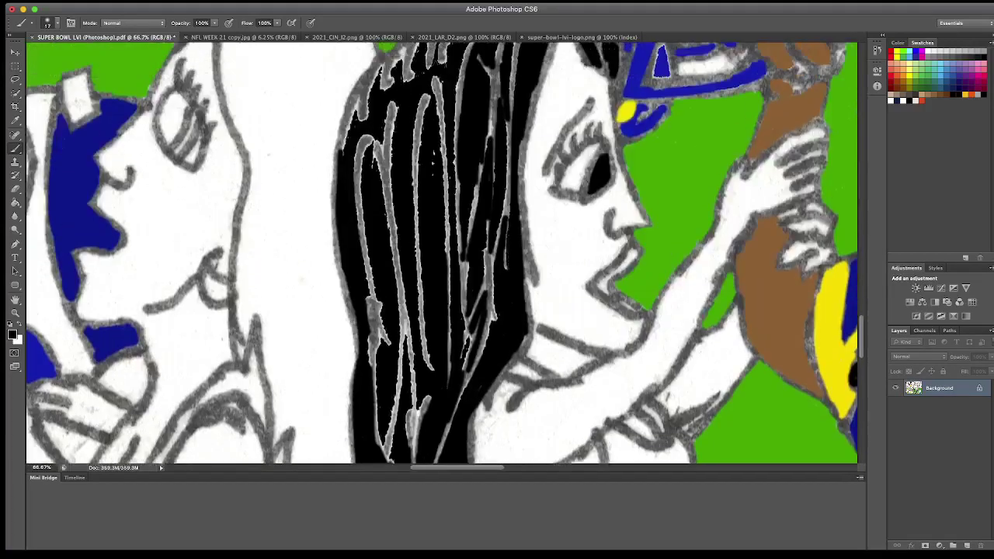
{"action": "mouse_move", "coordinate": [351, 152]}
{"action": "left_mouse_down"}
{"action": "mouse_move", "coordinate": [349, 95]}
{"action": "mouse_move", "coordinate": [359, 110]}
{"action": "mouse_move", "coordinate": [380, 61]}
{"action": "mouse_move", "coordinate": [384, 75]}
{"action": "mouse_move", "coordinate": [405, 48]}
{"action": "mouse_move", "coordinate": [405, 78]}
{"action": "mouse_move", "coordinate": [387, 69]}
{"action": "left_mouse_up"}
Step: Brush black over the grey strands at the top and upper part of the hair
{"action": "scroll", "coordinate": [388, 68], "scroll_direction": "up", "scroll_amount": 1}
{"action": "scroll", "coordinate": [388, 68], "scroll_direction": "right", "scroll_amount": 2}
{"action": "mouse_move", "coordinate": [351, 124]}
{"action": "left_mouse_down"}
{"action": "mouse_move", "coordinate": [352, 87]}
{"action": "mouse_move", "coordinate": [362, 78]}
{"action": "mouse_move", "coordinate": [365, 113]}
{"action": "mouse_move", "coordinate": [369, 81]}
{"action": "mouse_move", "coordinate": [385, 64]}
{"action": "left_mouse_up"}
{"action": "mouse_move", "coordinate": [386, 110]}
{"action": "left_mouse_down"}
{"action": "mouse_move", "coordinate": [388, 81]}
{"action": "mouse_move", "coordinate": [417, 53]}
{"action": "left_mouse_up"}
{"action": "mouse_move", "coordinate": [396, 154]}
{"action": "left_mouse_down"}
{"action": "mouse_move", "coordinate": [410, 86]}
{"action": "mouse_move", "coordinate": [399, 117]}
{"action": "left_mouse_up"}
{"action": "left_click_drag", "start_coordinate": [381, 190], "coordinate": [379, 121]}
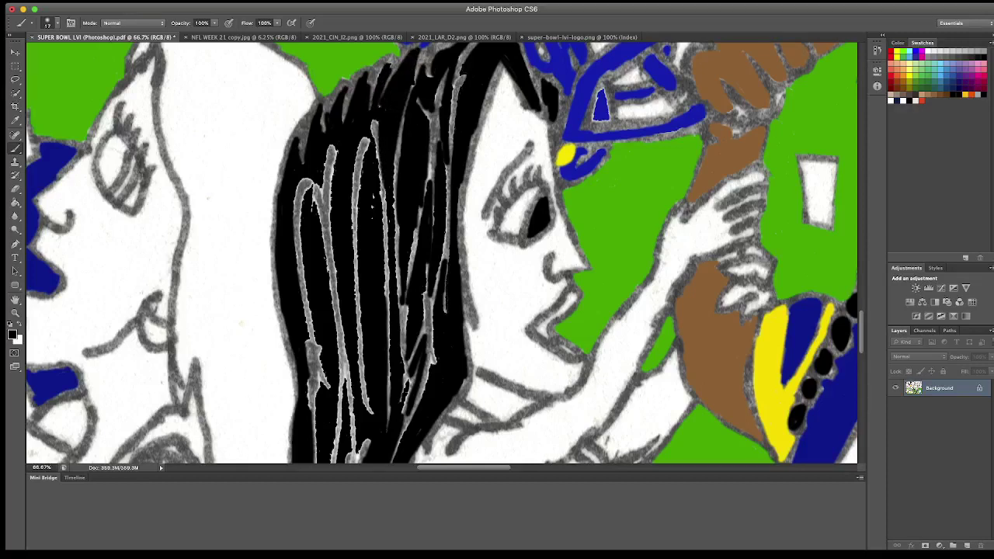
{"action": "left_click_drag", "start_coordinate": [384, 214], "coordinate": [381, 161]}
{"action": "left_click_drag", "start_coordinate": [396, 238], "coordinate": [396, 177]}
{"action": "left_click_drag", "start_coordinate": [396, 270], "coordinate": [396, 234]}
{"action": "left_click_drag", "start_coordinate": [388, 295], "coordinate": [389, 268]}
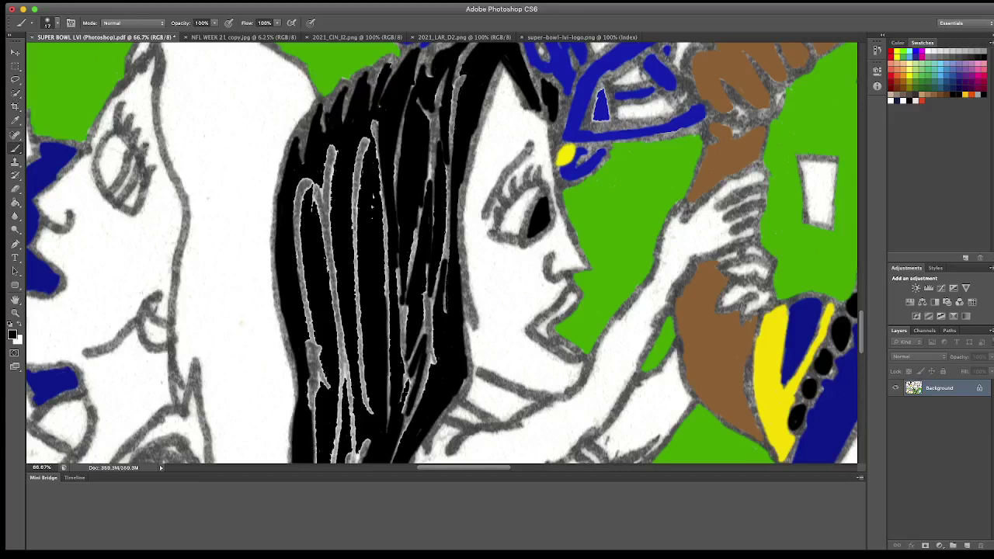
{"action": "left_click_drag", "start_coordinate": [387, 320], "coordinate": [388, 261]}
{"action": "left_click_drag", "start_coordinate": [390, 351], "coordinate": [390, 317]}
Step: Blacken the long grey strands running from top to bottom and on the left side
{"action": "scroll", "coordinate": [390, 326], "scroll_direction": "down", "scroll_amount": 2}
{"action": "scroll", "coordinate": [388, 326], "scroll_direction": "down", "scroll_amount": 2}
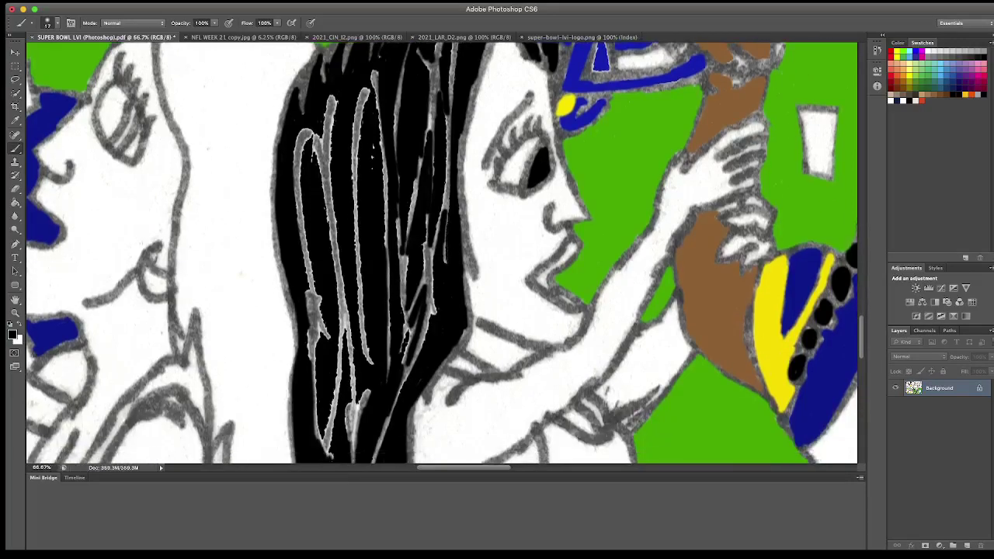
{"action": "left_click_drag", "start_coordinate": [359, 149], "coordinate": [365, 89]}
{"action": "mouse_move", "coordinate": [357, 195]}
{"action": "left_mouse_down"}
{"action": "mouse_move", "coordinate": [357, 152]}
{"action": "mouse_move", "coordinate": [370, 364]}
{"action": "left_mouse_up"}
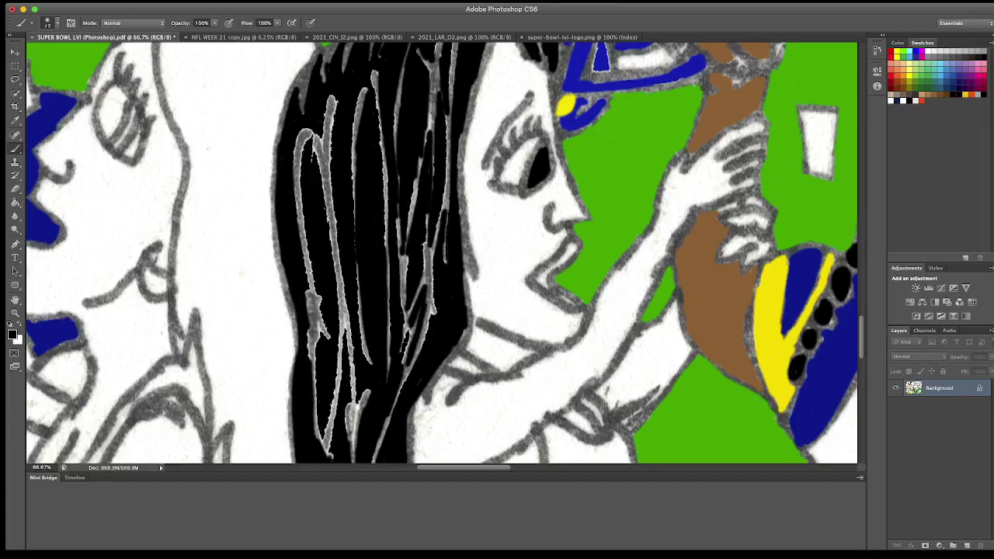
{"action": "left_click_drag", "start_coordinate": [379, 90], "coordinate": [386, 226]}
{"action": "mouse_move", "coordinate": [329, 177]}
{"action": "left_mouse_down"}
{"action": "mouse_move", "coordinate": [334, 96]}
{"action": "mouse_move", "coordinate": [331, 211]}
{"action": "mouse_move", "coordinate": [352, 396]}
{"action": "left_mouse_up"}
Step: Blacken the remaining grey strands and spots in the lower, middle and upper hair
{"action": "scroll", "coordinate": [353, 397], "scroll_direction": "down", "scroll_amount": 3}
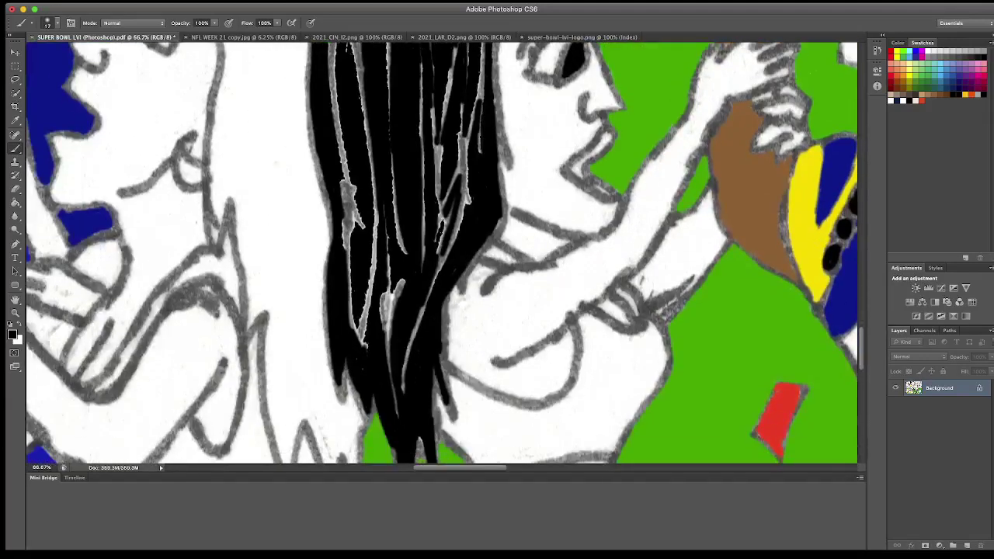
{"action": "mouse_move", "coordinate": [351, 276]}
{"action": "left_mouse_down"}
{"action": "mouse_move", "coordinate": [354, 339]}
{"action": "mouse_move", "coordinate": [365, 348]}
{"action": "mouse_move", "coordinate": [371, 258]}
{"action": "left_mouse_up"}
{"action": "mouse_move", "coordinate": [368, 304]}
{"action": "left_mouse_down"}
{"action": "mouse_move", "coordinate": [375, 218]}
{"action": "mouse_move", "coordinate": [351, 206]}
{"action": "mouse_move", "coordinate": [362, 216]}
{"action": "left_mouse_up"}
{"action": "left_click_drag", "start_coordinate": [349, 281], "coordinate": [342, 219]}
{"action": "left_click_drag", "start_coordinate": [345, 151], "coordinate": [346, 179]}
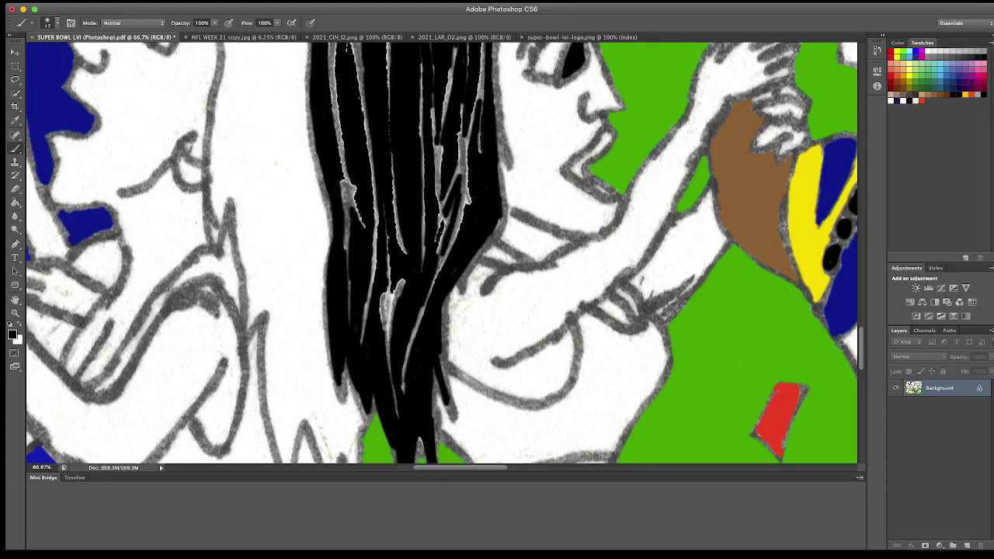
{"action": "left_click_drag", "start_coordinate": [343, 130], "coordinate": [363, 227]}
{"action": "scroll", "coordinate": [435, 248], "scroll_direction": "up", "scroll_amount": 3}
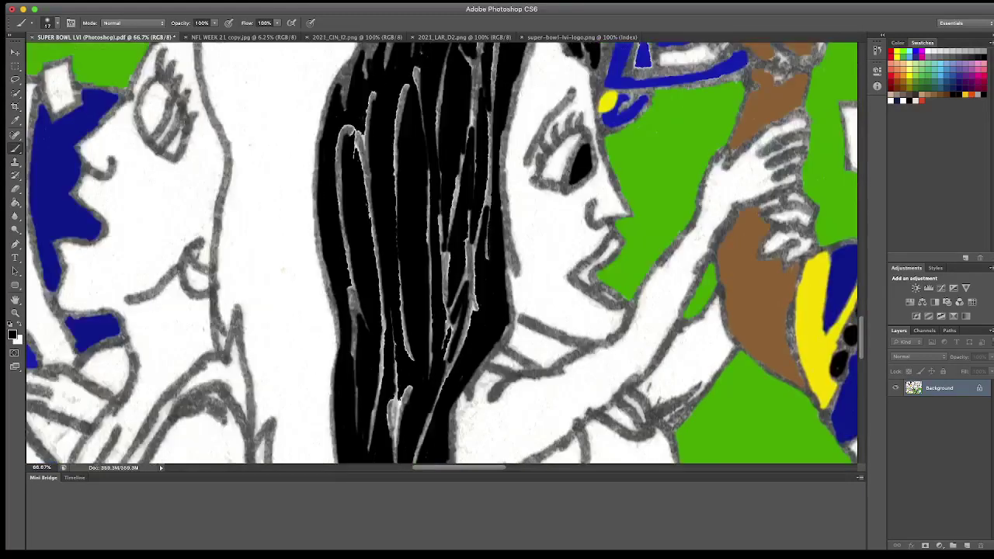
{"action": "mouse_move", "coordinate": [350, 129]}
{"action": "left_mouse_down"}
{"action": "mouse_move", "coordinate": [362, 167]}
{"action": "mouse_move", "coordinate": [367, 110]}
{"action": "left_mouse_up"}
{"action": "left_click_drag", "start_coordinate": [339, 158], "coordinate": [340, 127]}
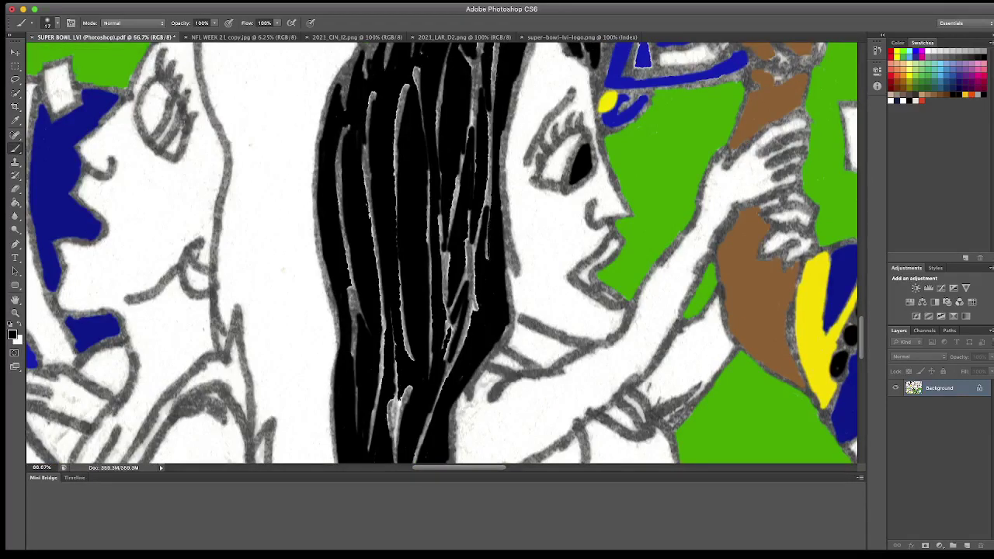
{"action": "scroll", "coordinate": [441, 252], "scroll_direction": "right", "scroll_amount": 5}
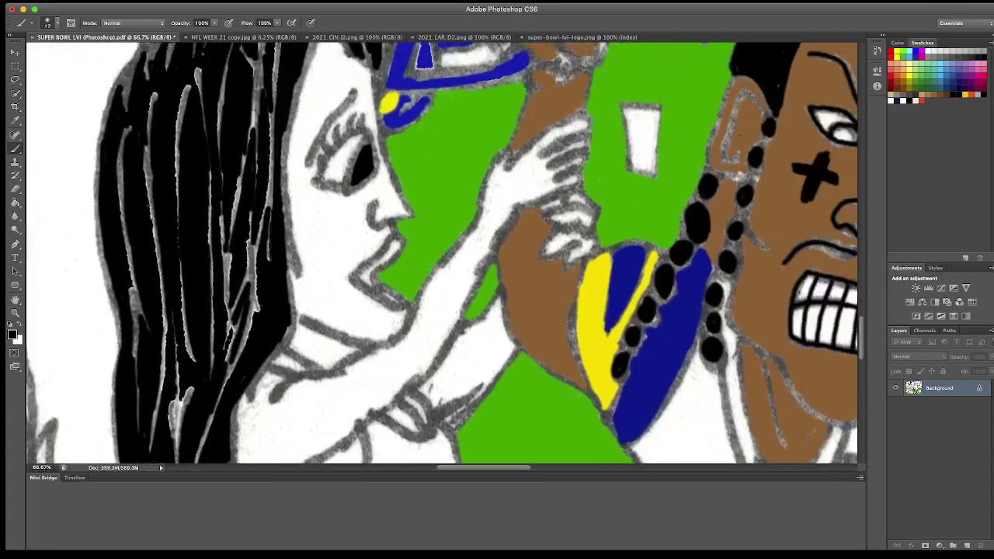
Step: Choose red from the Swatches and paint the woman's lips red
{"action": "left_click", "coordinate": [921, 99]}
{"action": "mouse_move", "coordinate": [364, 273]}
{"action": "left_mouse_down"}
{"action": "mouse_move", "coordinate": [401, 244]}
{"action": "mouse_move", "coordinate": [362, 280]}
{"action": "mouse_move", "coordinate": [401, 306]}
{"action": "left_mouse_up"}
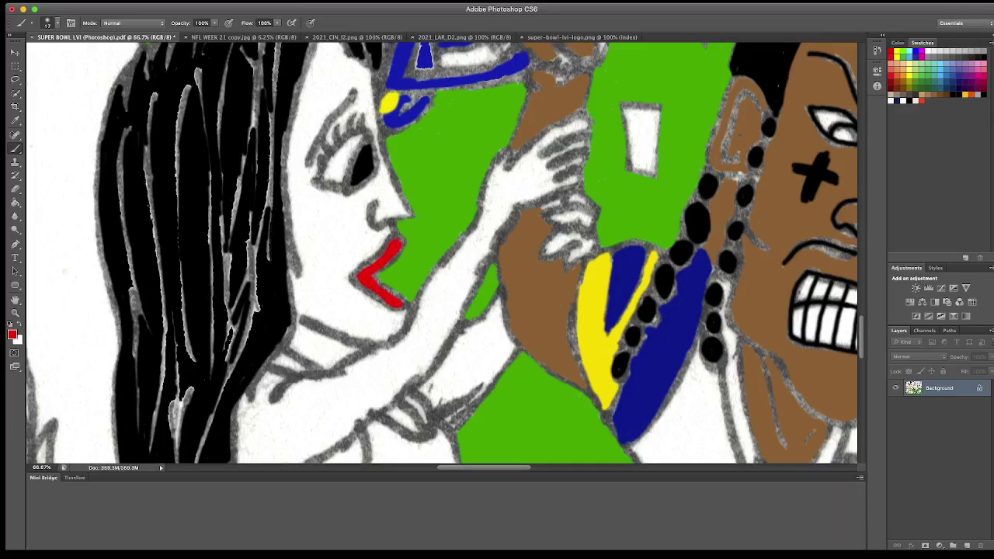
{"action": "key", "text": "ctrl+minus"}
{"action": "key", "text": "ctrl+minus"}
{"action": "key", "text": "ctrl+minus"}
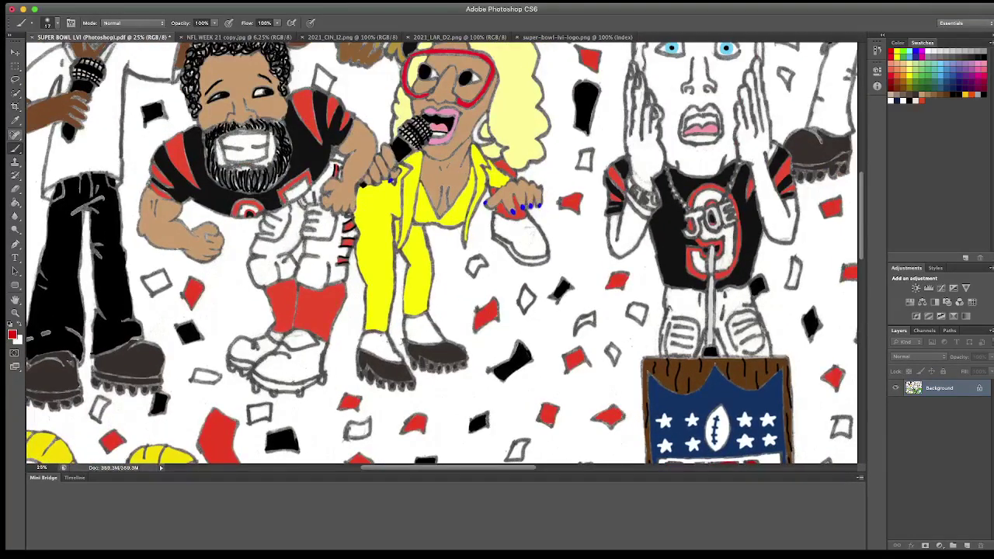
Step: Sample the tan skin tone from an arm with the Eyedropper
{"action": "key", "text": "i"}
{"action": "left_click", "coordinate": [162, 226]}
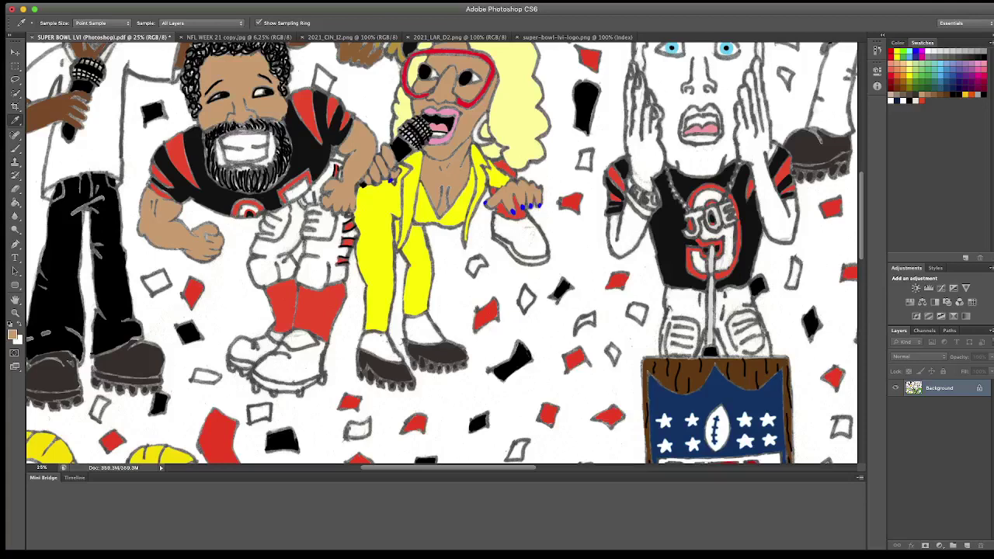
{"action": "scroll", "coordinate": [91, 324], "scroll_direction": "down", "scroll_amount": 5}
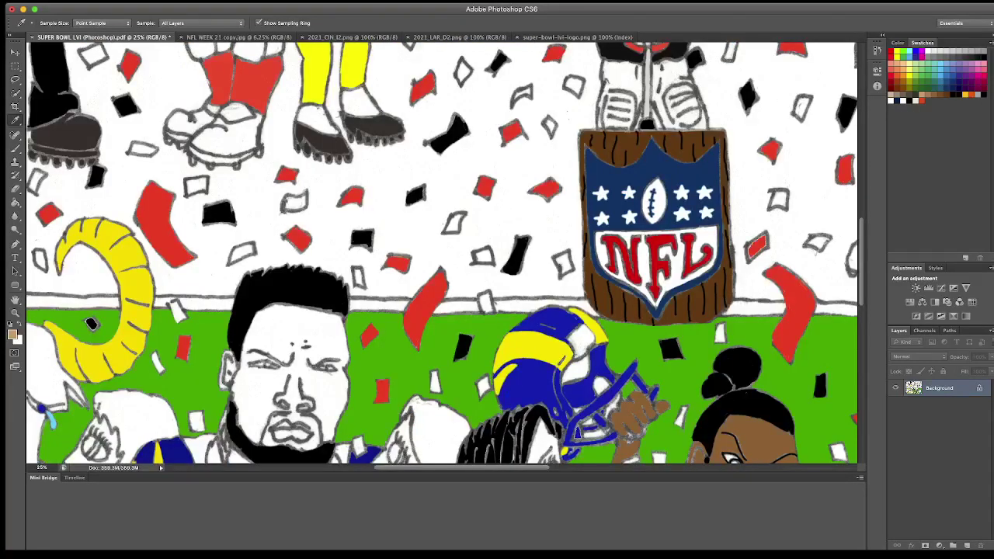
{"action": "scroll", "coordinate": [91, 325], "scroll_direction": "down", "scroll_amount": 5}
{"action": "scroll", "coordinate": [92, 324], "scroll_direction": "right", "scroll_amount": 2}
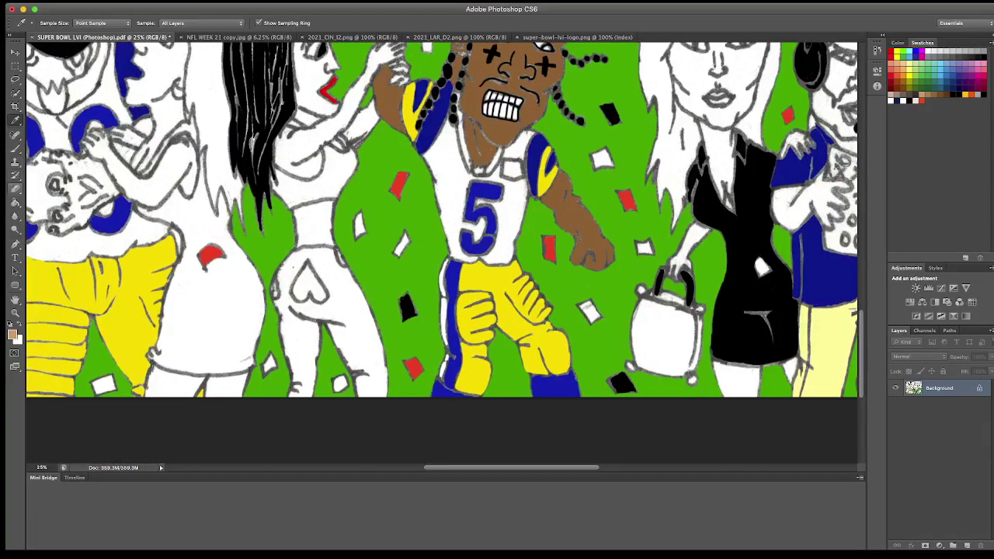
Step: Bucket-fill her midriff, arm, torso patches, face and neck with tan
{"action": "key", "text": "g"}
{"action": "left_click", "coordinate": [315, 223]}
{"action": "scroll", "coordinate": [314, 224], "scroll_direction": "up", "scroll_amount": 4}
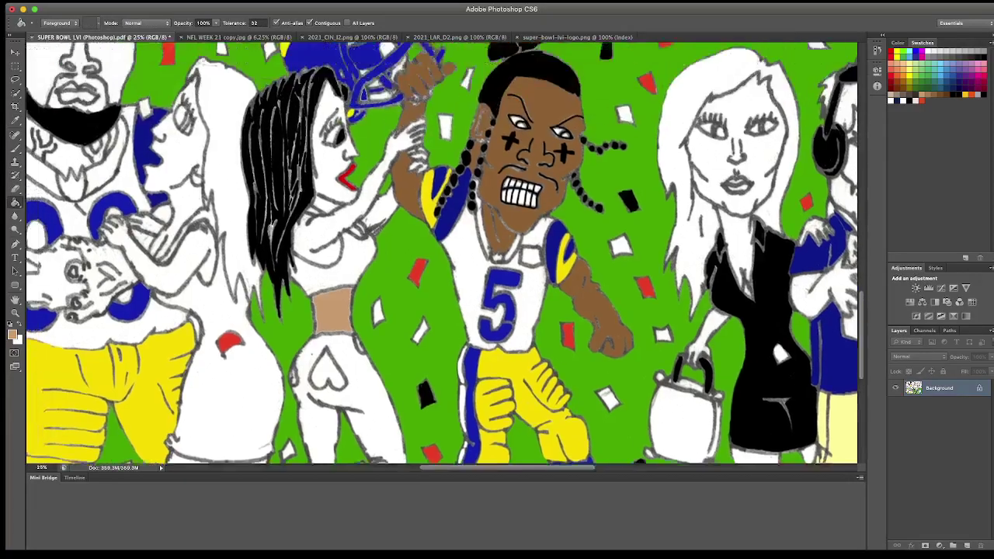
{"action": "left_click", "coordinate": [326, 248]}
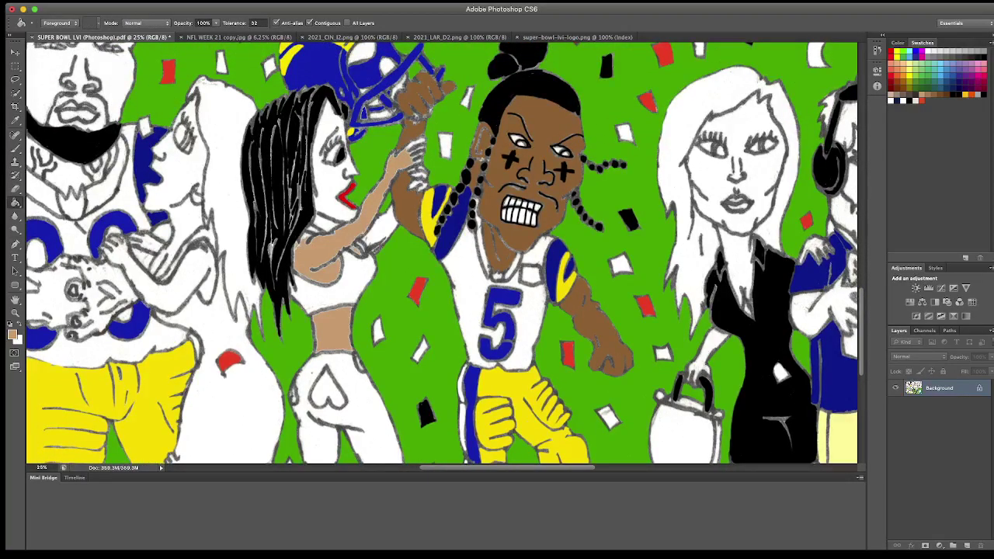
{"action": "left_click", "coordinate": [379, 230]}
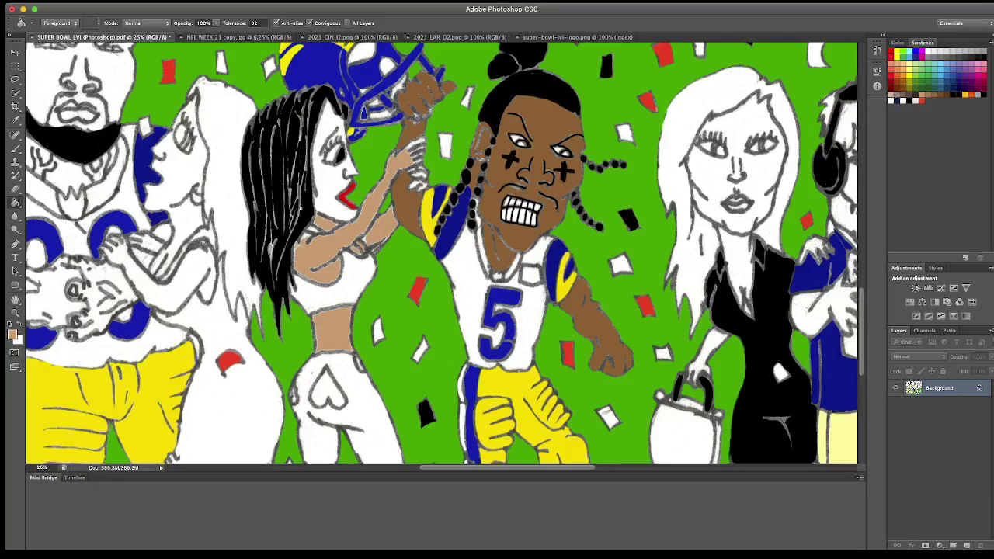
{"action": "left_click", "coordinate": [299, 244]}
{"action": "left_click", "coordinate": [332, 171]}
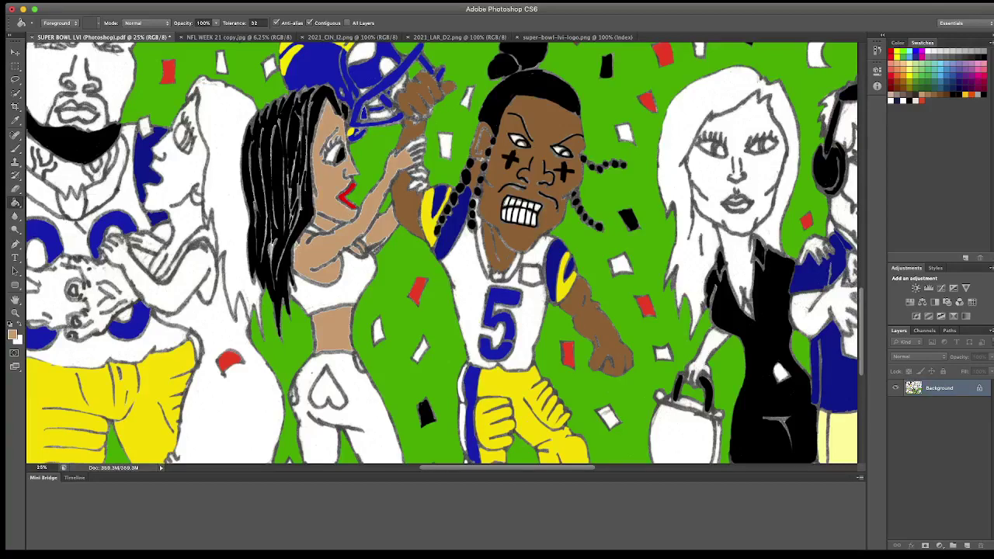
{"action": "scroll", "coordinate": [388, 167], "scroll_direction": "up", "scroll_amount": 3}
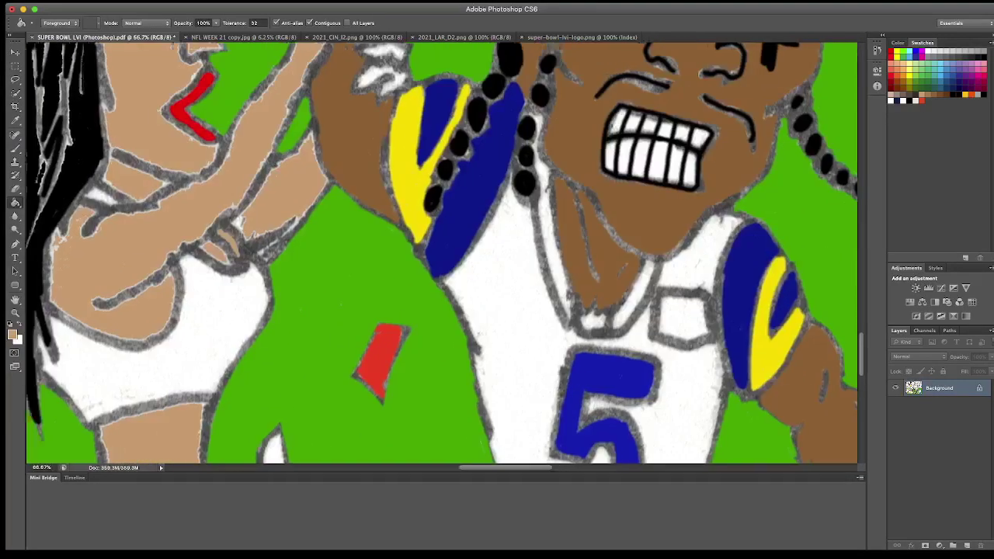
{"action": "scroll", "coordinate": [441, 254], "scroll_direction": "up", "scroll_amount": 3}
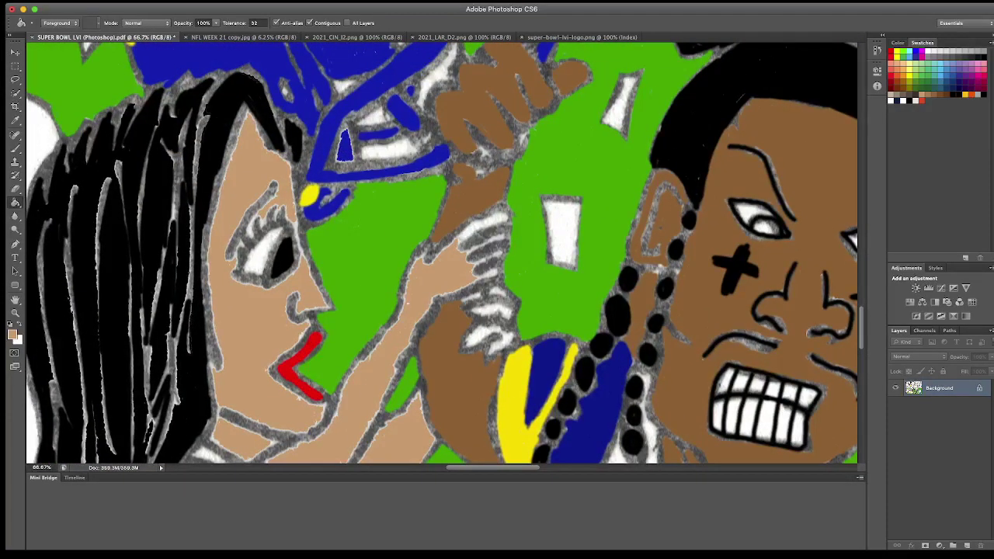
Step: Brush tan over the grey outline gaps around the hand and lower knuckles
{"action": "key", "text": "b"}
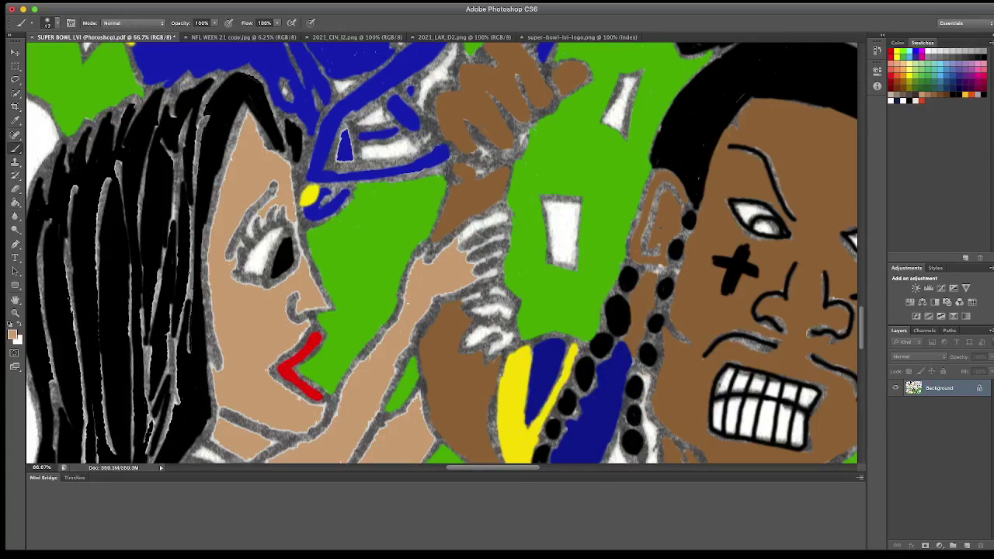
{"action": "mouse_move", "coordinate": [465, 233]}
{"action": "left_mouse_down"}
{"action": "mouse_move", "coordinate": [497, 221]}
{"action": "mouse_move", "coordinate": [398, 310]}
{"action": "mouse_move", "coordinate": [427, 311]}
{"action": "mouse_move", "coordinate": [499, 270]}
{"action": "mouse_move", "coordinate": [504, 252]}
{"action": "mouse_move", "coordinate": [469, 258]}
{"action": "mouse_move", "coordinate": [502, 239]}
{"action": "mouse_move", "coordinate": [492, 229]}
{"action": "mouse_move", "coordinate": [481, 235]}
{"action": "left_mouse_up"}
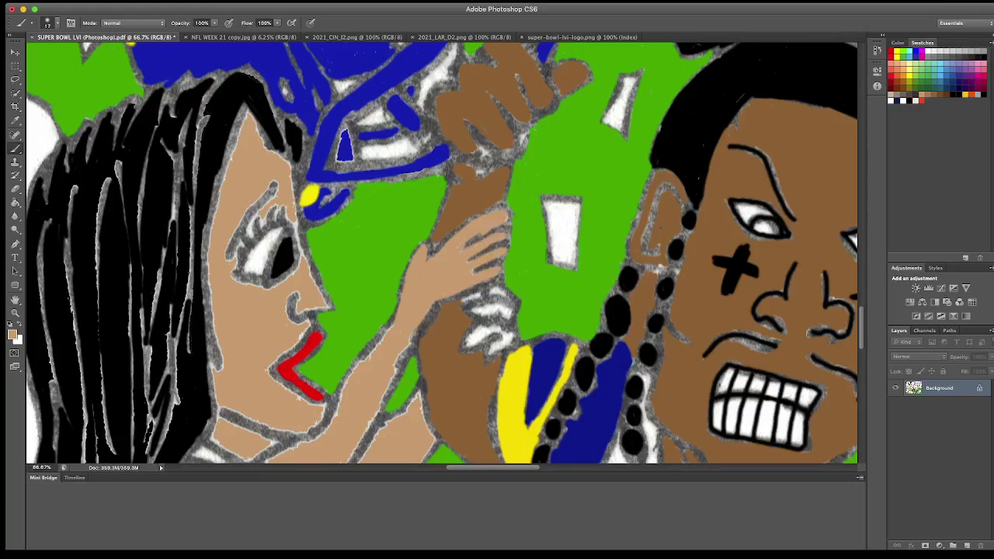
{"action": "mouse_move", "coordinate": [476, 309]}
{"action": "left_mouse_down"}
{"action": "mouse_move", "coordinate": [513, 318]}
{"action": "mouse_move", "coordinate": [472, 339]}
{"action": "mouse_move", "coordinate": [508, 331]}
{"action": "left_mouse_up"}
{"action": "mouse_move", "coordinate": [480, 295]}
{"action": "left_mouse_down"}
{"action": "mouse_move", "coordinate": [461, 297]}
{"action": "mouse_move", "coordinate": [509, 303]}
{"action": "left_mouse_up"}
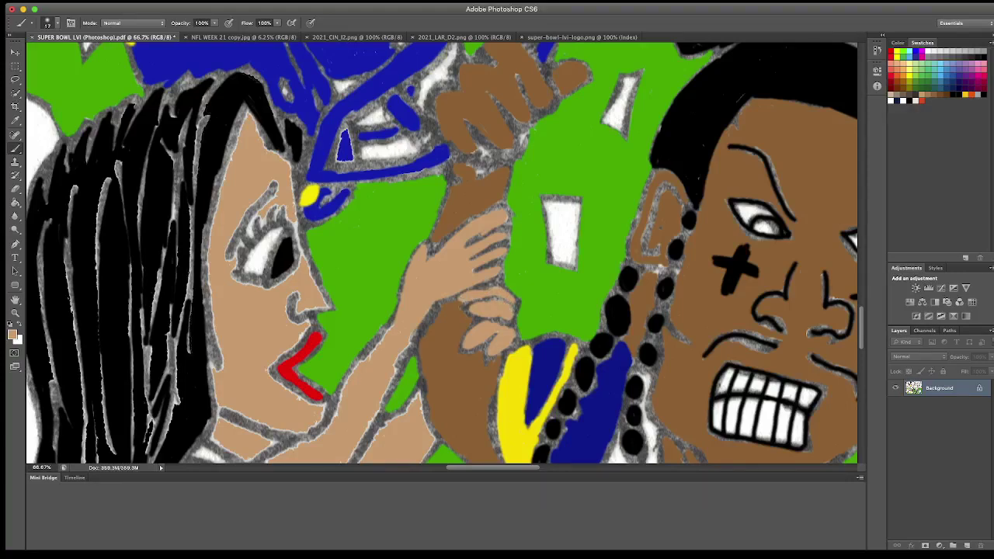
{"action": "left_click_drag", "start_coordinate": [392, 318], "coordinate": [466, 229]}
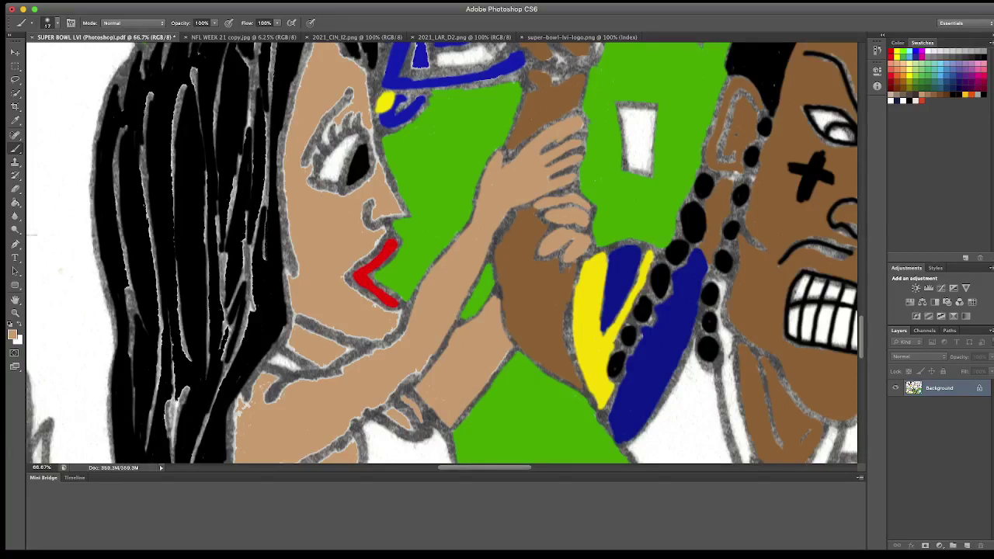
Step: Paint tan over the white gaps by the hair and the grey line under the bust
{"action": "scroll", "coordinate": [442, 253], "scroll_direction": "left", "scroll_amount": 5}
{"action": "scroll", "coordinate": [443, 252], "scroll_direction": "down", "scroll_amount": 3}
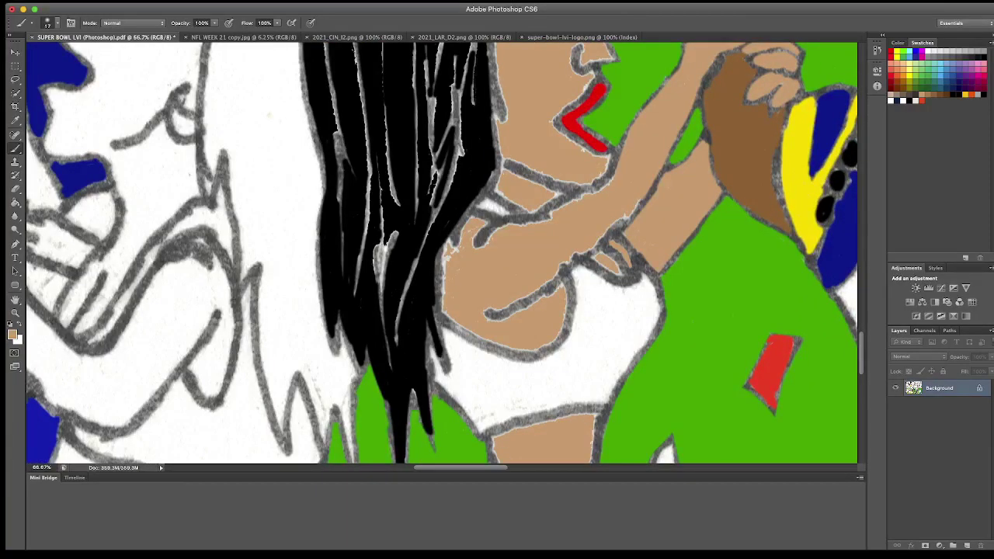
{"action": "left_click_drag", "start_coordinate": [449, 255], "coordinate": [460, 227]}
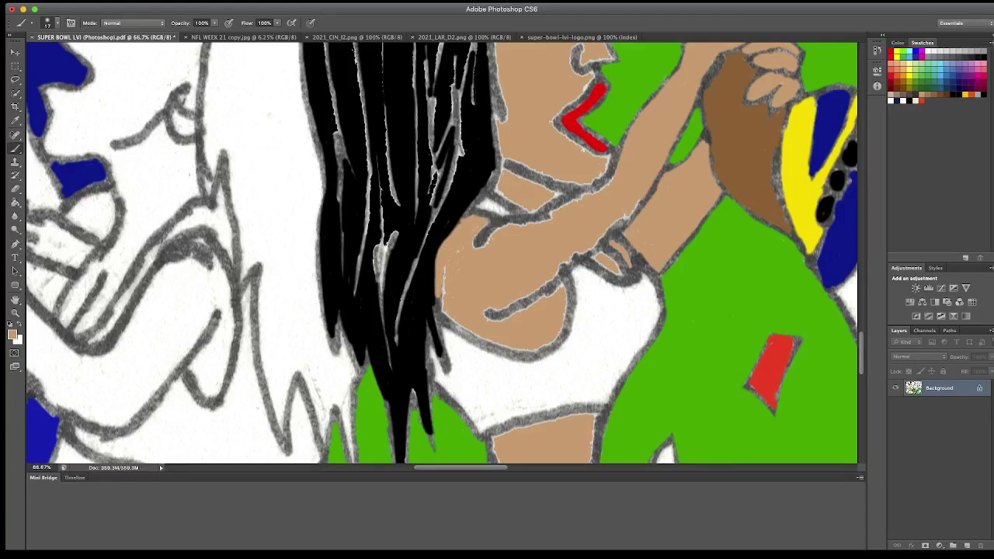
{"action": "left_click_drag", "start_coordinate": [442, 268], "coordinate": [438, 307]}
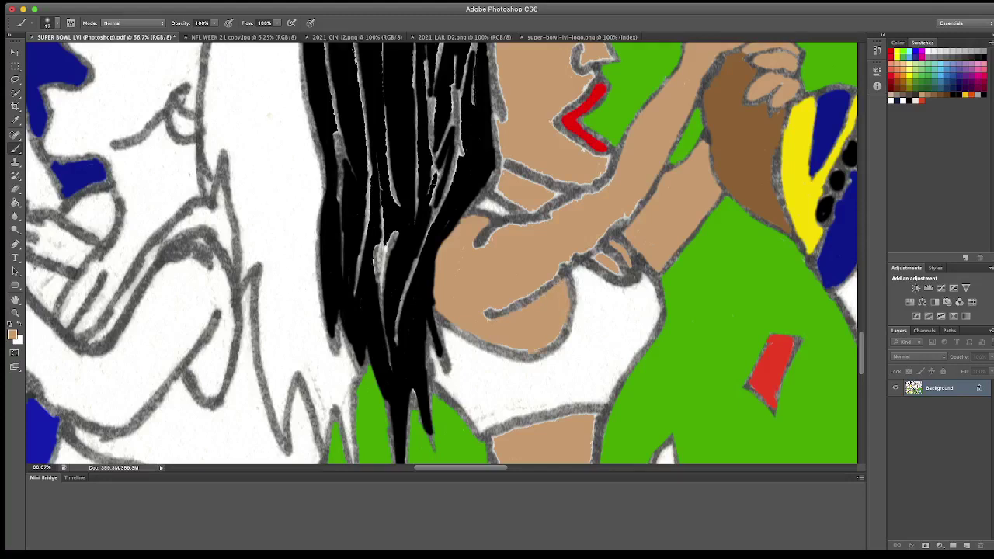
{"action": "left_click_drag", "start_coordinate": [486, 314], "coordinate": [494, 312]}
Step: Cover the grey specks along the arm edges and around the knuckle with tan
{"action": "left_click_drag", "start_coordinate": [560, 264], "coordinate": [568, 262]}
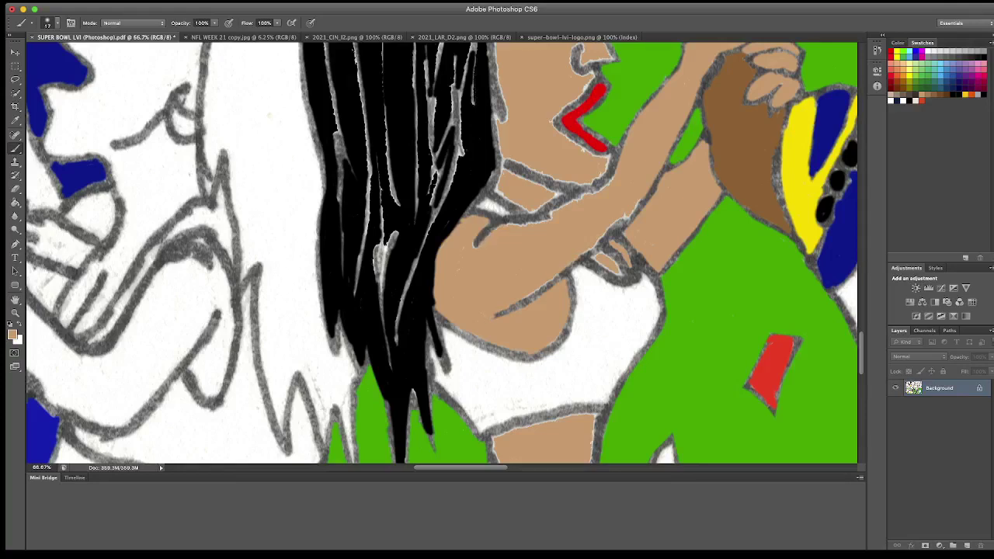
{"action": "left_click_drag", "start_coordinate": [513, 224], "coordinate": [612, 179]}
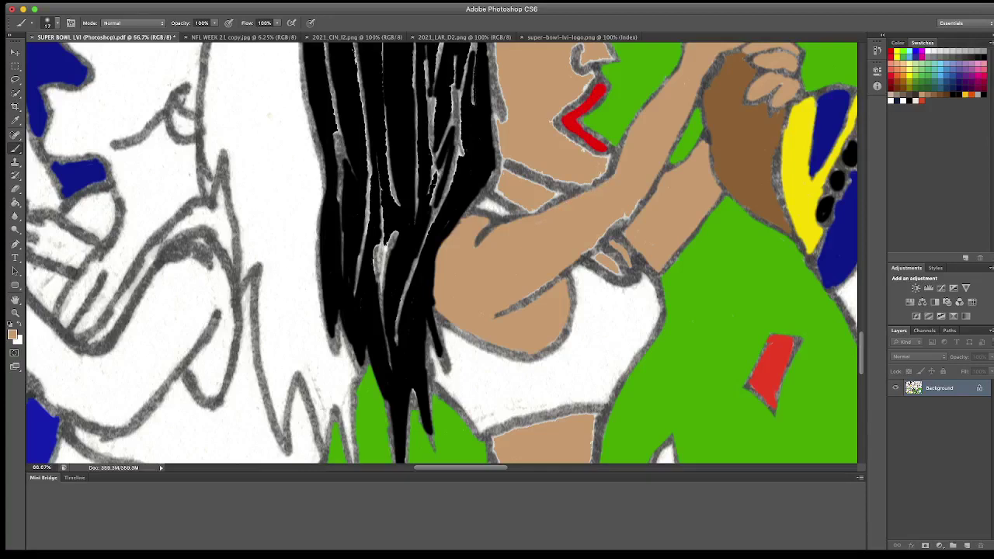
{"action": "left_click_drag", "start_coordinate": [631, 215], "coordinate": [570, 267]}
{"action": "left_click_drag", "start_coordinate": [533, 293], "coordinate": [518, 303]}
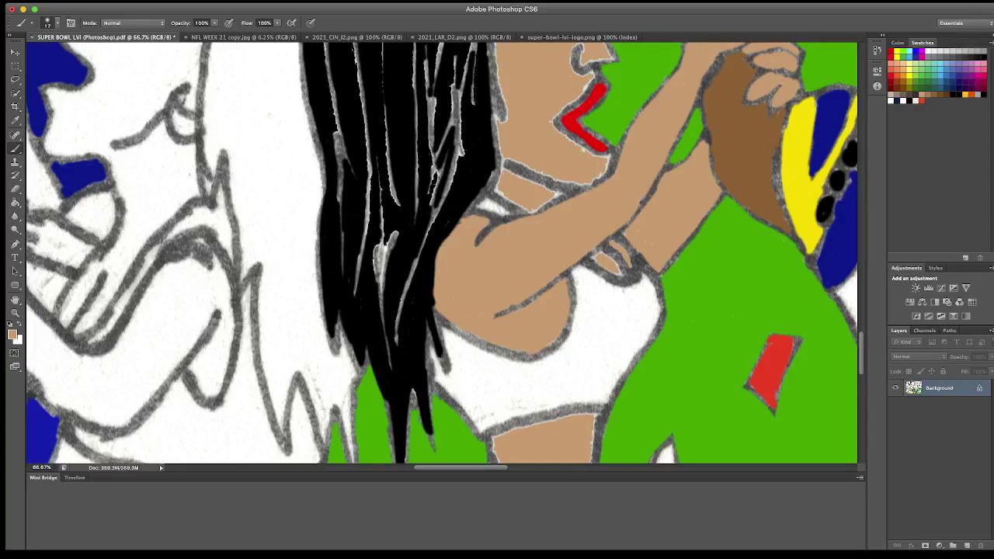
{"action": "mouse_move", "coordinate": [604, 268]}
{"action": "left_mouse_down"}
{"action": "mouse_move", "coordinate": [593, 261]}
{"action": "mouse_move", "coordinate": [612, 258]}
{"action": "mouse_move", "coordinate": [620, 269]}
{"action": "left_mouse_up"}
{"action": "left_click", "coordinate": [614, 249]}
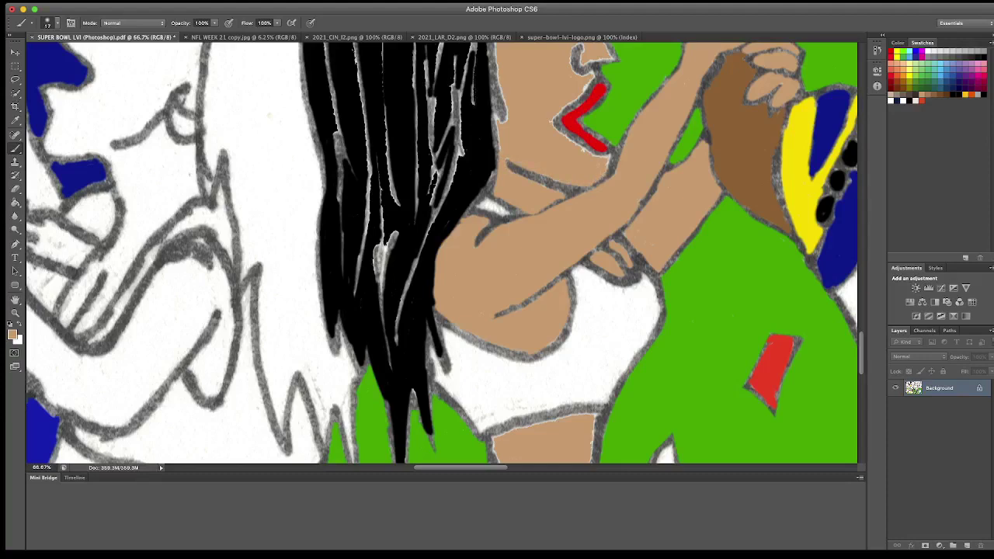
Step: Cover the grey outline near the neck, shoulder and face's left edge with tan
{"action": "left_click_drag", "start_coordinate": [610, 155], "coordinate": [610, 172]}
{"action": "mouse_move", "coordinate": [497, 129]}
{"action": "left_mouse_down"}
{"action": "mouse_move", "coordinate": [497, 154]}
{"action": "mouse_move", "coordinate": [495, 109]}
{"action": "mouse_move", "coordinate": [505, 97]}
{"action": "left_mouse_up"}
{"action": "scroll", "coordinate": [443, 252], "scroll_direction": "up", "scroll_amount": 5}
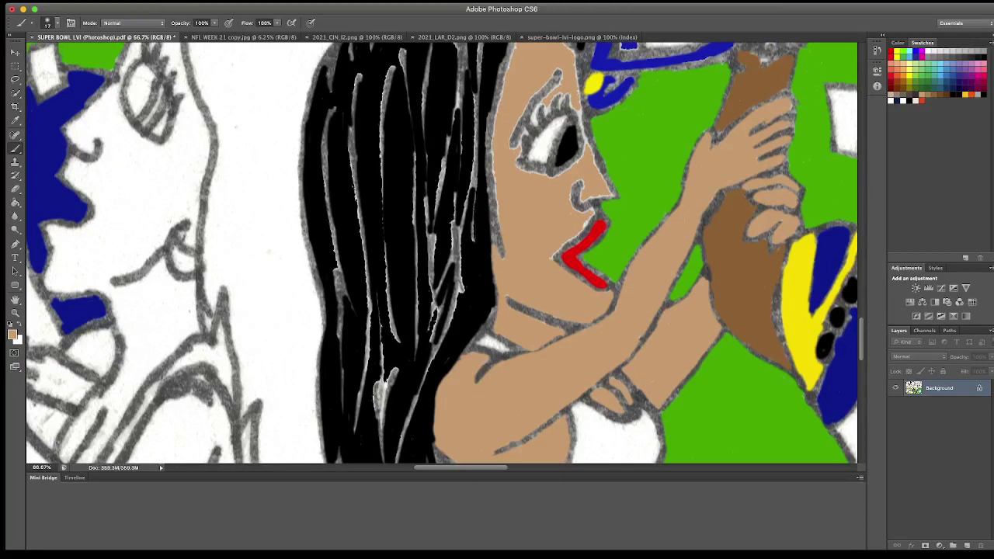
{"action": "left_click_drag", "start_coordinate": [494, 151], "coordinate": [502, 253]}
{"action": "left_click_drag", "start_coordinate": [498, 123], "coordinate": [503, 79]}
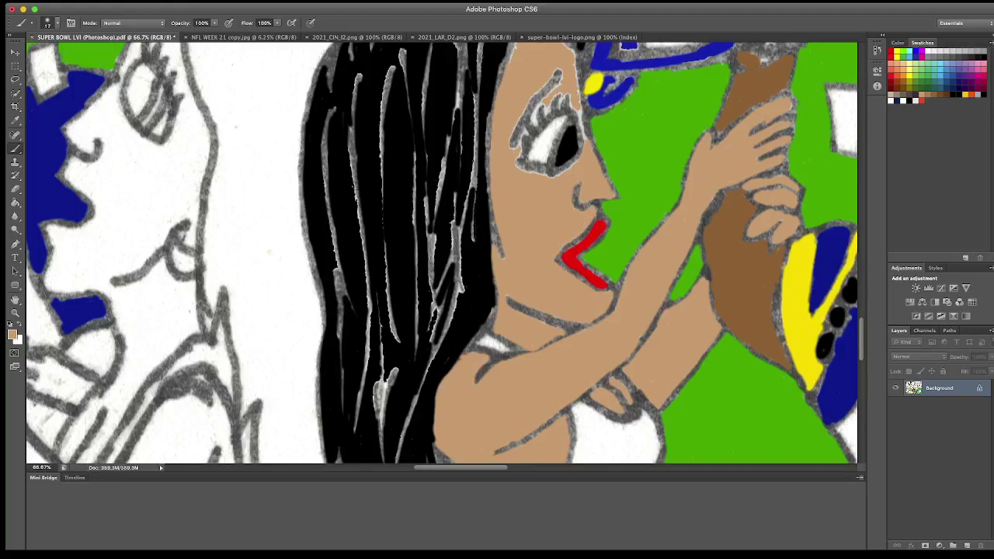
Step: Paint tan over the grey face/hair edge and under-eye outline, then add a dark eyelash
{"action": "scroll", "coordinate": [441, 253], "scroll_direction": "up", "scroll_amount": 5}
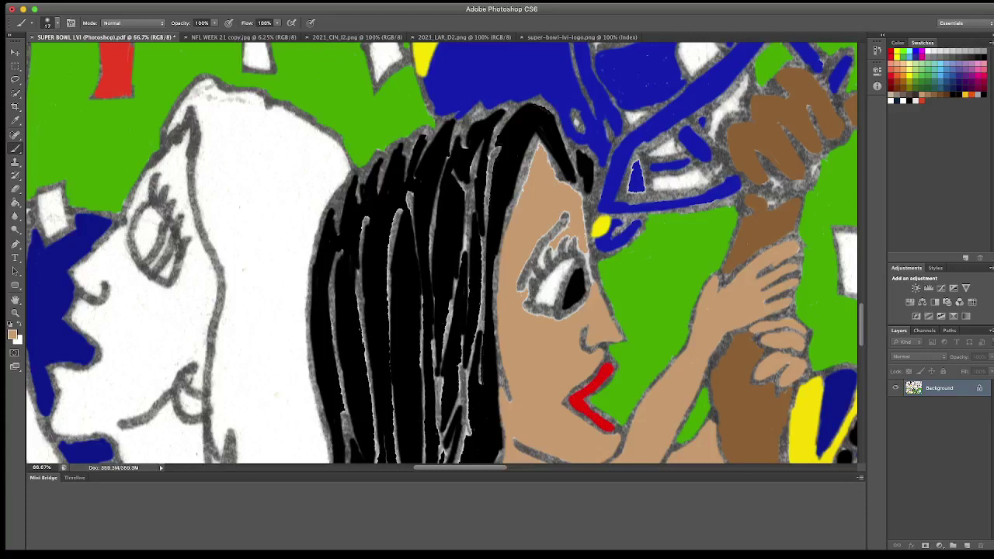
{"action": "left_click_drag", "start_coordinate": [530, 154], "coordinate": [522, 197]}
{"action": "left_click_drag", "start_coordinate": [548, 152], "coordinate": [572, 190]}
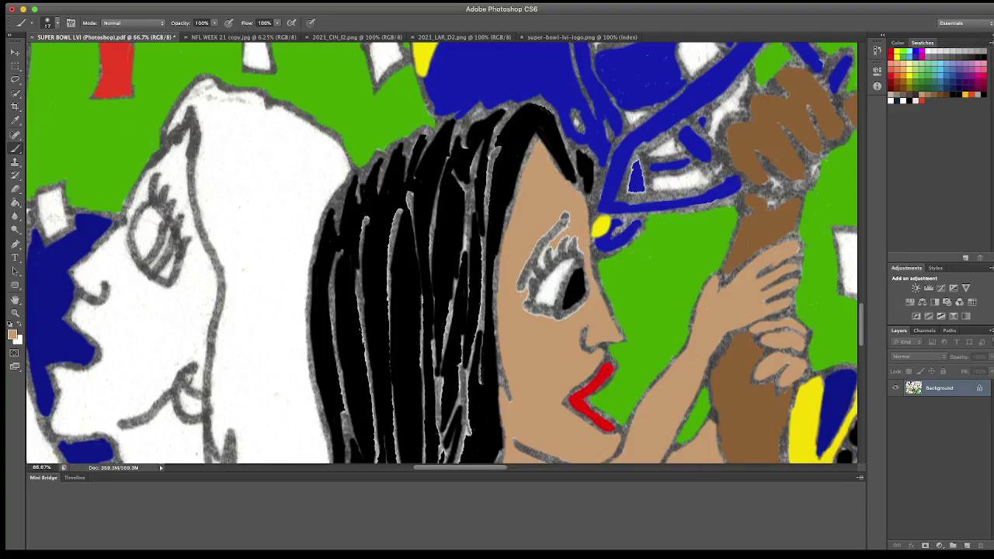
{"action": "left_click_drag", "start_coordinate": [575, 309], "coordinate": [534, 312]}
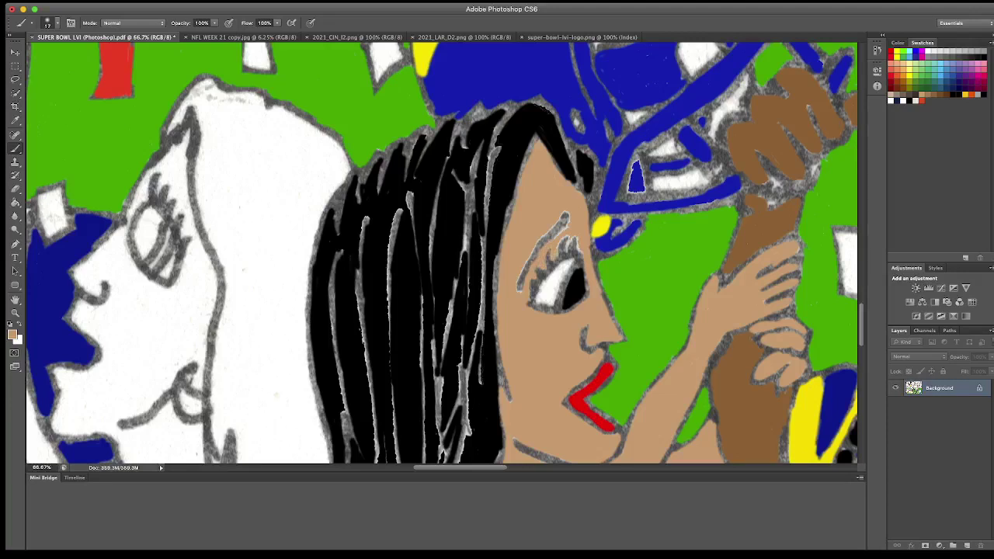
{"action": "left_click_drag", "start_coordinate": [575, 249], "coordinate": [579, 237]}
{"action": "scroll", "coordinate": [550, 287], "scroll_direction": "down", "scroll_amount": 10}
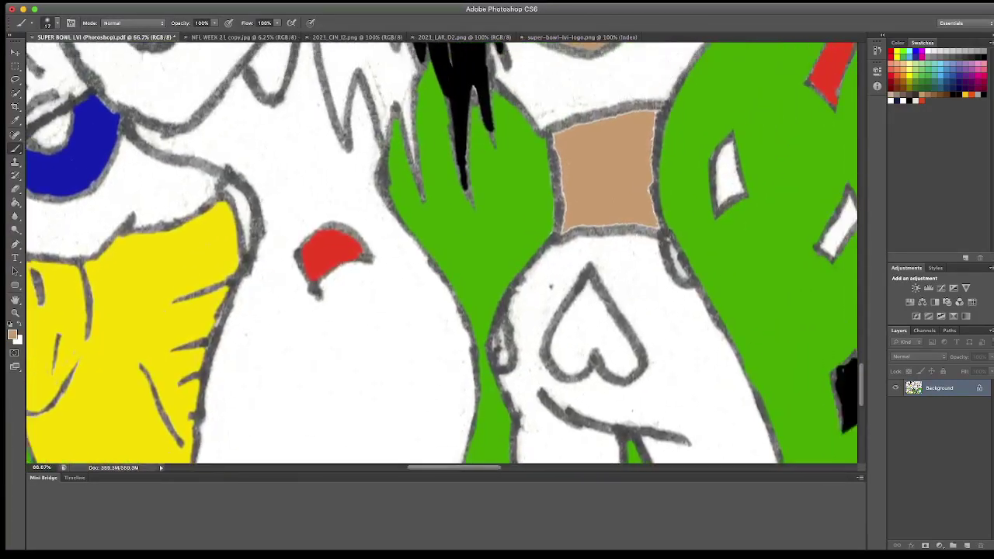
Step: Paint tan along the square's left, top, right and bottom edges, undoing one overspill
{"action": "left_click_drag", "start_coordinate": [559, 159], "coordinate": [561, 231]}
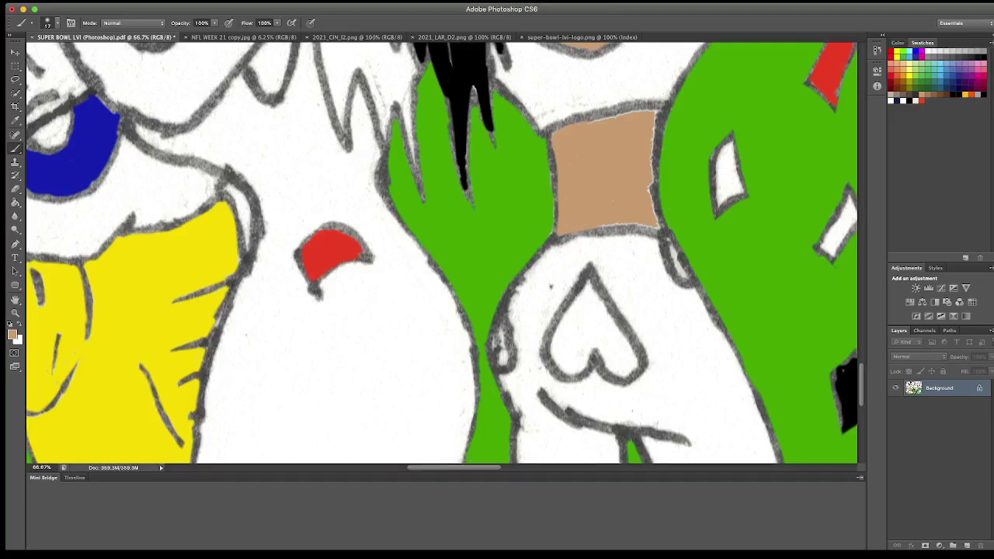
{"action": "mouse_move", "coordinate": [556, 128]}
{"action": "left_mouse_down"}
{"action": "mouse_move", "coordinate": [662, 108]}
{"action": "mouse_move", "coordinate": [654, 185]}
{"action": "left_mouse_up"}
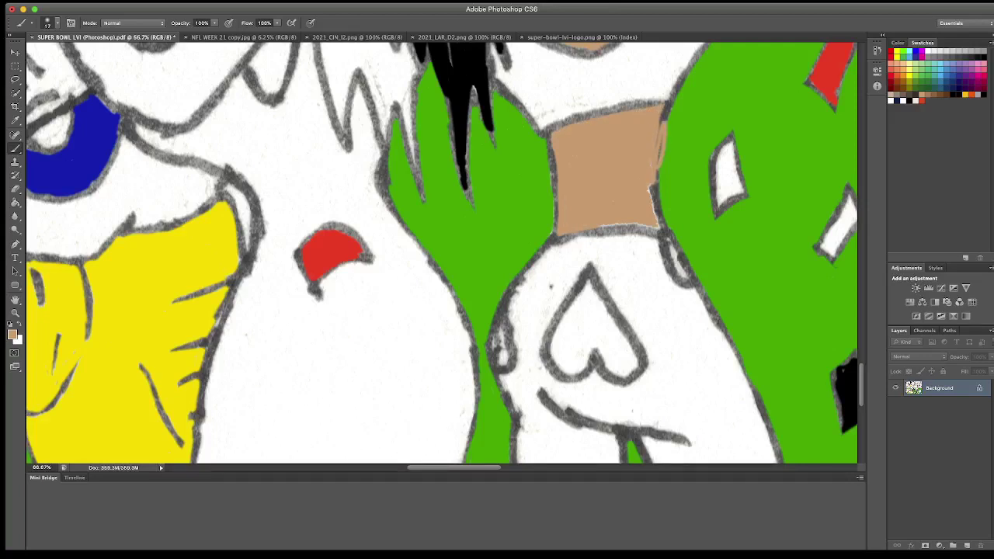
{"action": "key", "text": "ctrl+z"}
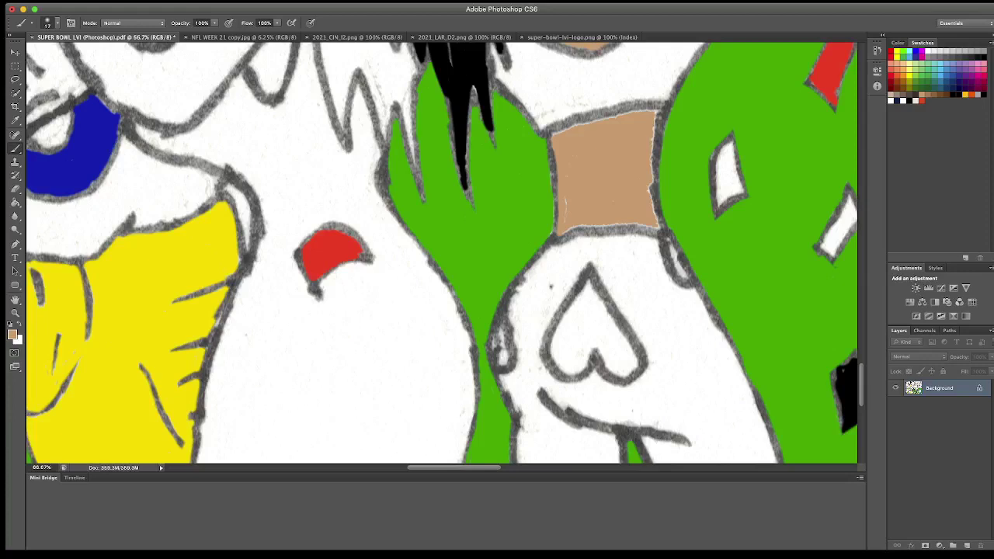
{"action": "left_click_drag", "start_coordinate": [658, 114], "coordinate": [660, 226]}
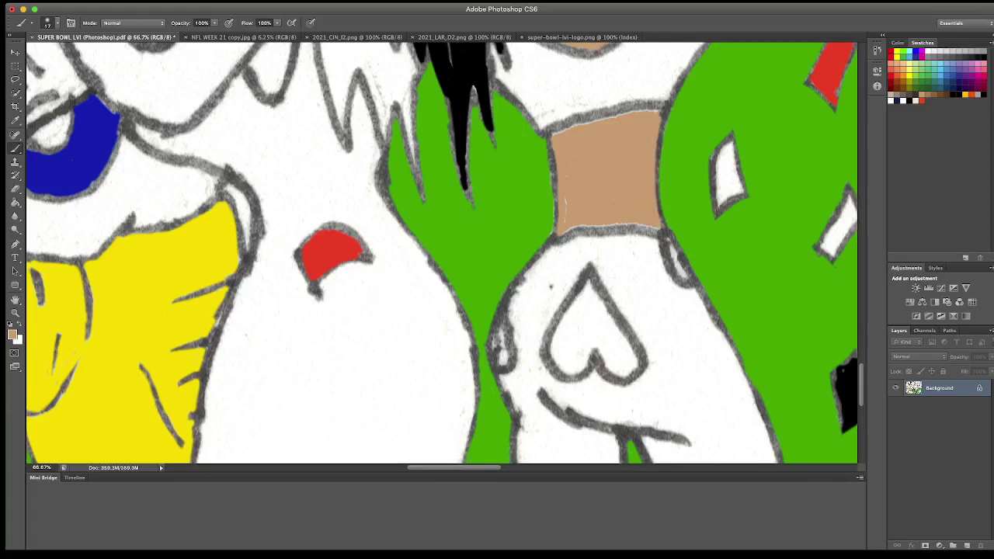
{"action": "left_click_drag", "start_coordinate": [554, 233], "coordinate": [665, 230]}
{"action": "left_click", "coordinate": [664, 228]}
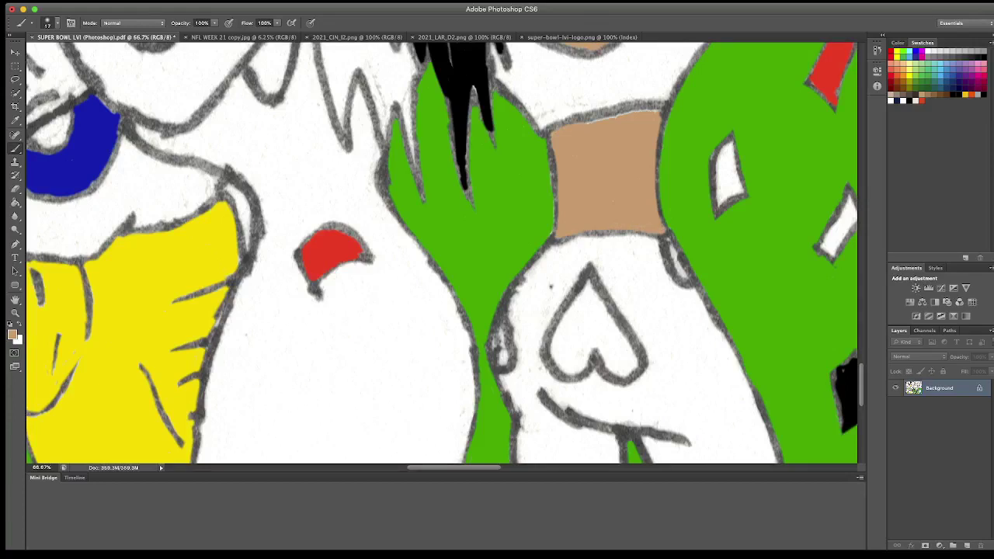
{"action": "left_click_drag", "start_coordinate": [570, 113], "coordinate": [665, 112]}
{"action": "scroll", "coordinate": [441, 253], "scroll_direction": "up", "scroll_amount": 1}
{"action": "scroll", "coordinate": [441, 253], "scroll_direction": "up", "scroll_amount": 5}
{"action": "scroll", "coordinate": [441, 253], "scroll_direction": "up", "scroll_amount": 4}
Step: Ink the woman's eyebrow, eyelashes and upper and lower eyelid lines in black
{"action": "scroll", "coordinate": [441, 253], "scroll_direction": "up", "scroll_amount": 3}
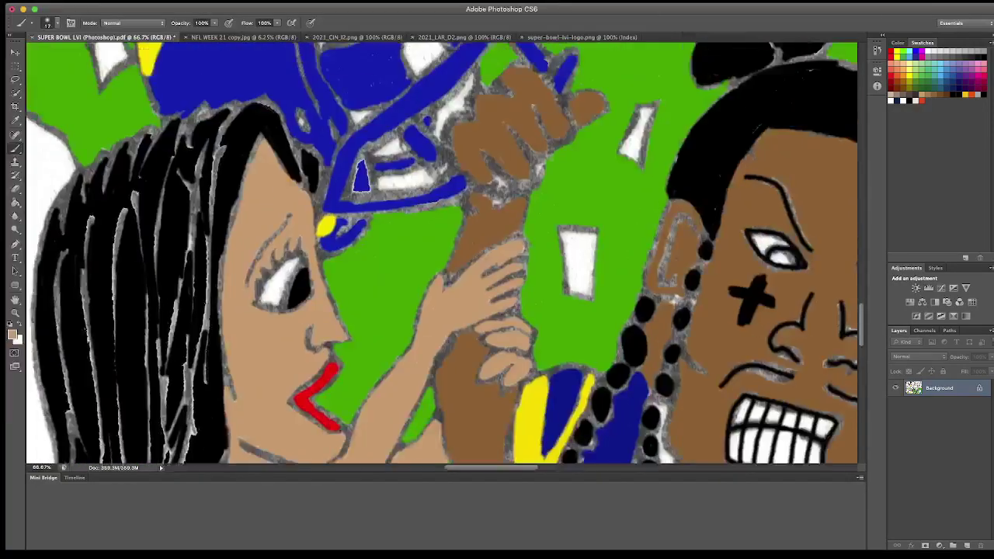
{"action": "scroll", "coordinate": [441, 253], "scroll_direction": "down", "scroll_amount": 2}
{"action": "key", "text": "d"}
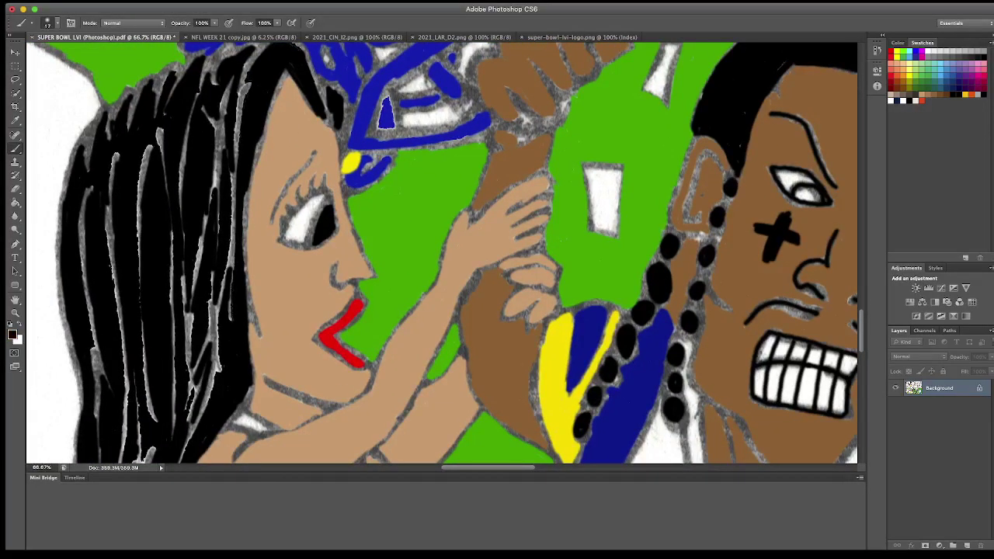
{"action": "mouse_move", "coordinate": [271, 222]}
{"action": "left_mouse_down"}
{"action": "mouse_move", "coordinate": [318, 150]}
{"action": "mouse_move", "coordinate": [280, 219]}
{"action": "mouse_move", "coordinate": [297, 186]}
{"action": "mouse_move", "coordinate": [324, 173]}
{"action": "left_mouse_up"}
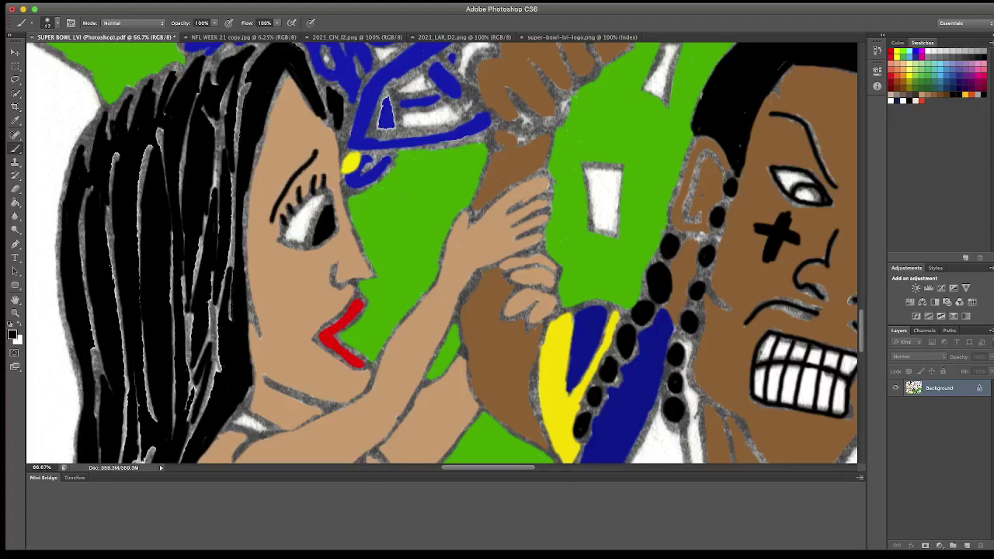
{"action": "mouse_move", "coordinate": [282, 240]}
{"action": "left_mouse_down"}
{"action": "mouse_move", "coordinate": [315, 194]}
{"action": "mouse_move", "coordinate": [333, 190]}
{"action": "left_mouse_up"}
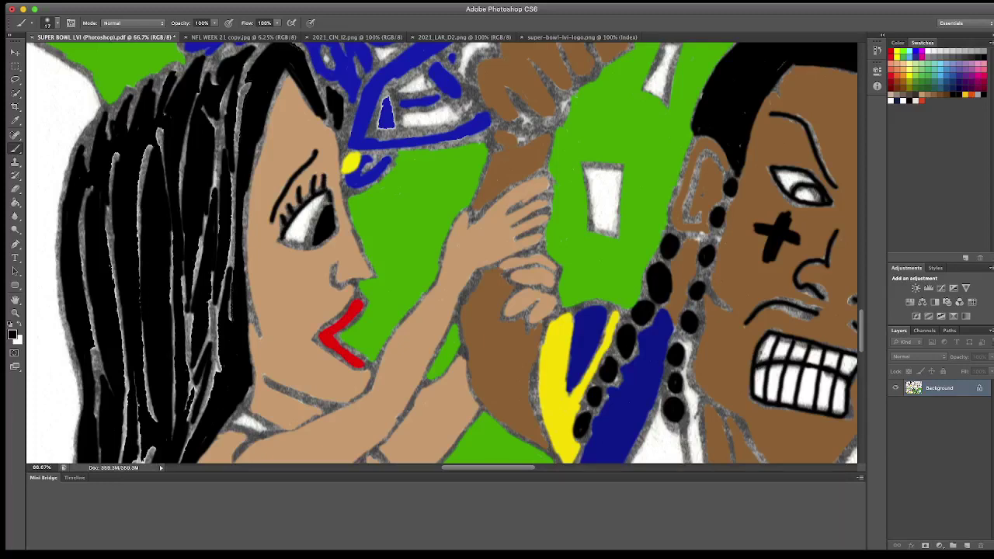
{"action": "mouse_move", "coordinate": [281, 242]}
{"action": "left_mouse_down"}
{"action": "mouse_move", "coordinate": [331, 238]}
{"action": "mouse_move", "coordinate": [333, 284]}
{"action": "mouse_move", "coordinate": [378, 275]}
{"action": "mouse_move", "coordinate": [359, 290]}
{"action": "left_mouse_up"}
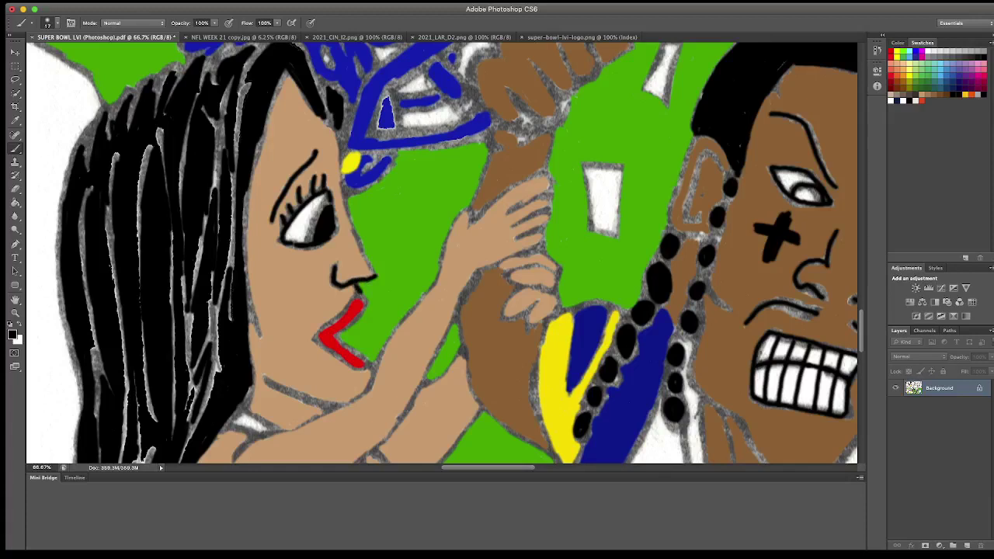
Step: Outline her forehead, nose profile, jaw, chin and both lips in black
{"action": "left_click_drag", "start_coordinate": [326, 121], "coordinate": [344, 210]}
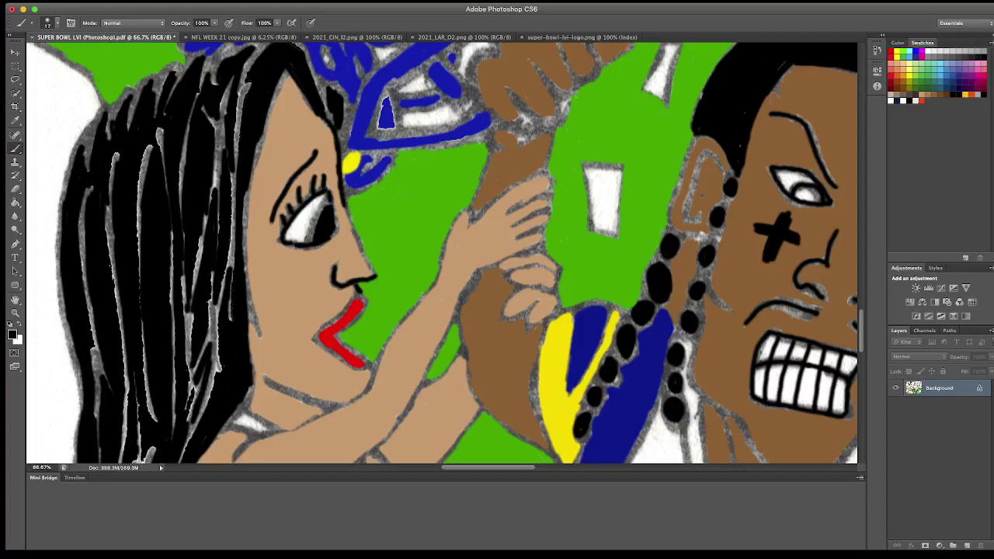
{"action": "scroll", "coordinate": [442, 253], "scroll_direction": "down", "scroll_amount": 5}
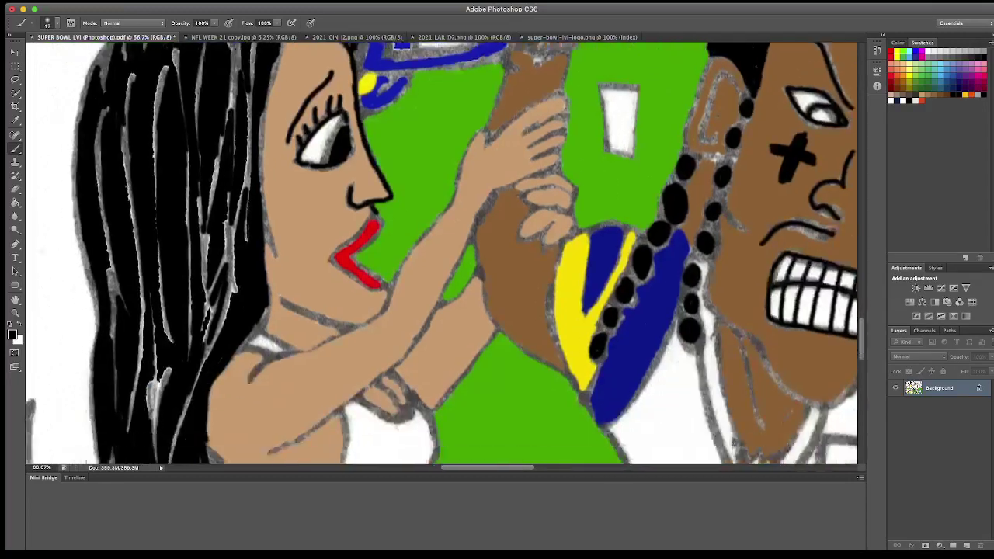
{"action": "left_click_drag", "start_coordinate": [276, 275], "coordinate": [354, 310]}
{"action": "left_click_drag", "start_coordinate": [351, 234], "coordinate": [390, 267]}
{"action": "mouse_move", "coordinate": [356, 232]}
{"action": "left_mouse_down"}
{"action": "mouse_move", "coordinate": [382, 196]}
{"action": "mouse_move", "coordinate": [329, 242]}
{"action": "mouse_move", "coordinate": [386, 264]}
{"action": "left_mouse_up"}
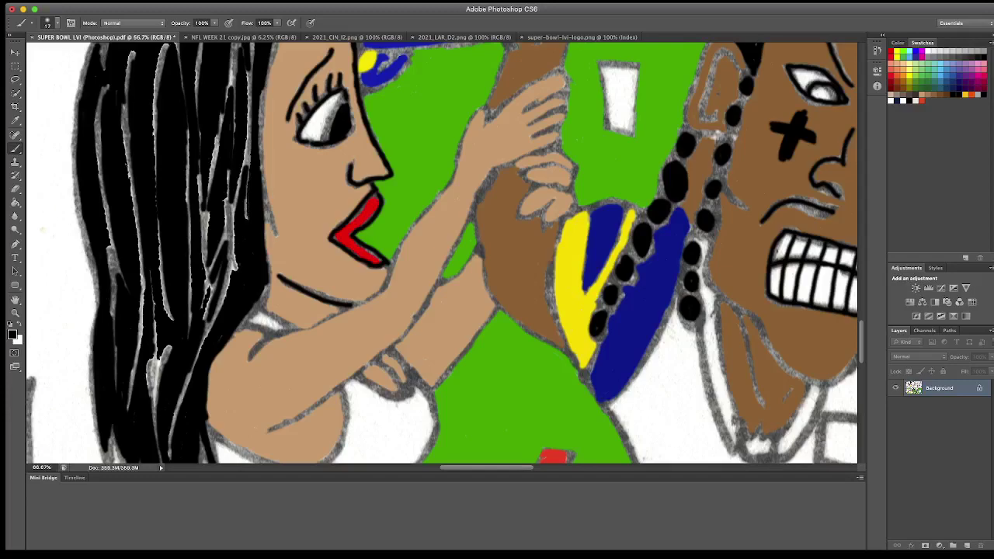
{"action": "key", "text": "ctrl+minus"}
{"action": "key", "text": "ctrl+minus"}
{"action": "key", "text": "ctrl+minus"}
{"action": "key", "text": "ctrl+minus"}
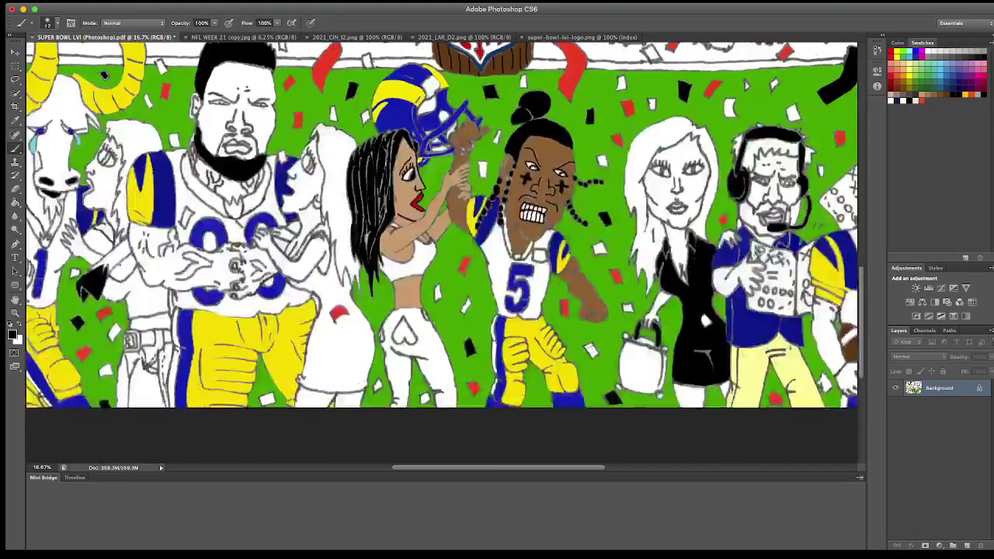
Step: Sample the field's green and brush over a small spot at the green area's edge
{"action": "mouse_move", "coordinate": [103, 124]}
{"action": "left_mouse_down"}
{"action": "mouse_move", "coordinate": [178, 120]}
{"action": "mouse_move", "coordinate": [273, 136]}
{"action": "left_mouse_up"}
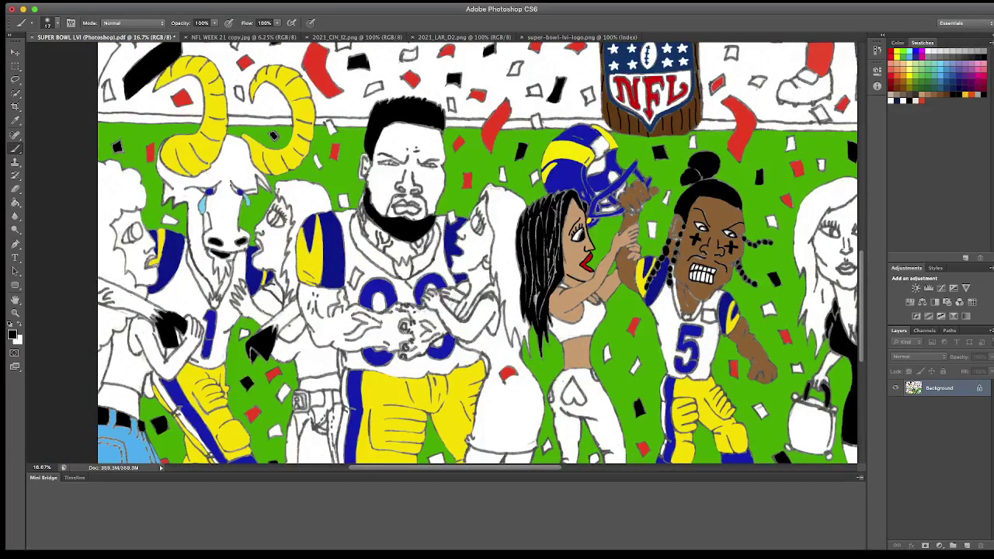
{"action": "key", "text": "i"}
{"action": "left_click", "coordinate": [273, 136]}
{"action": "key", "text": "g"}
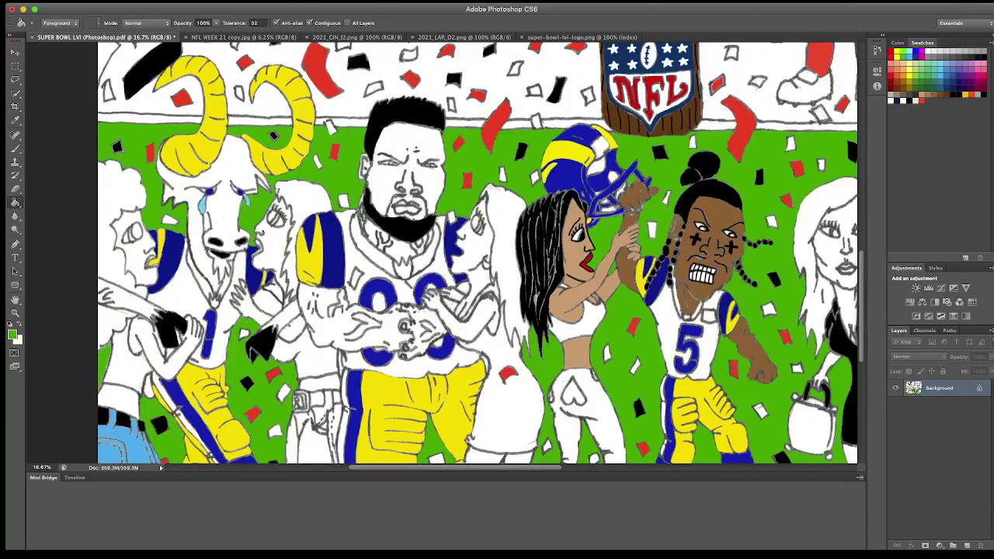
{"action": "key", "text": "b"}
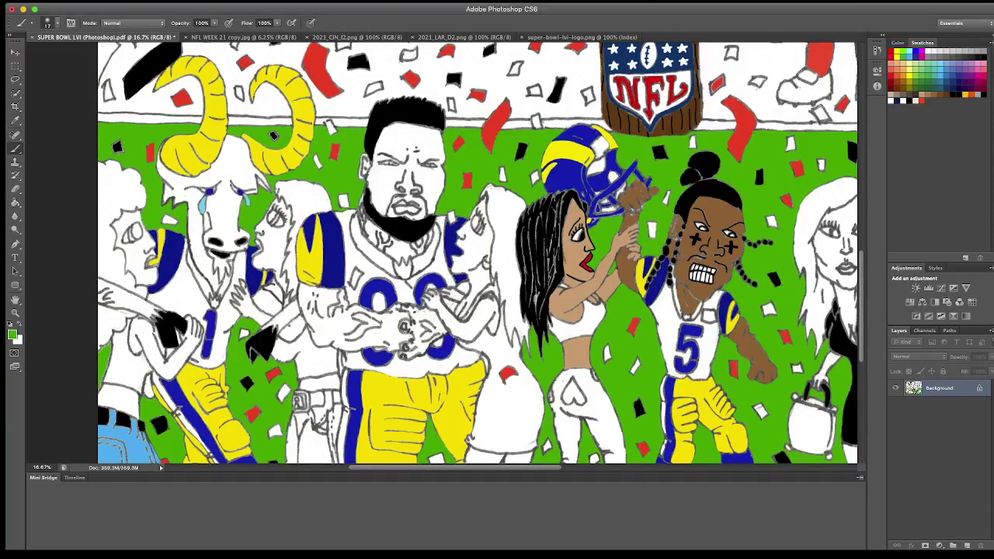
{"action": "key", "text": "ctrl+plus"}
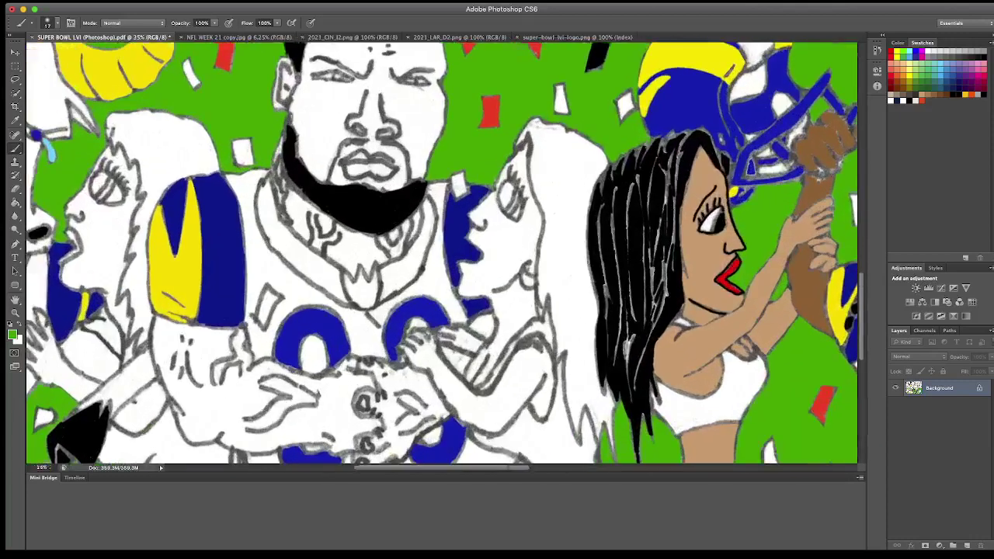
{"action": "scroll", "coordinate": [478, 253], "scroll_direction": "left", "scroll_amount": 5}
{"action": "scroll", "coordinate": [477, 252], "scroll_direction": "left", "scroll_amount": 10}
{"action": "scroll", "coordinate": [626, 253], "scroll_direction": "down", "scroll_amount": 5}
{"action": "scroll", "coordinate": [626, 252], "scroll_direction": "right", "scroll_amount": 4}
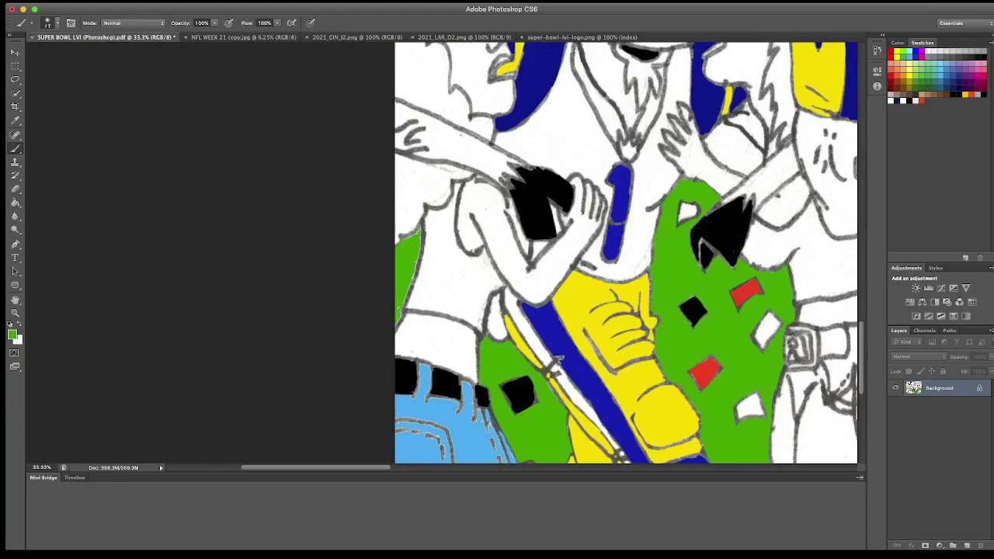
{"action": "left_click_drag", "start_coordinate": [415, 258], "coordinate": [415, 282]}
Step: Choose a red, then a lighter orange-red swatch as the paint colour
{"action": "scroll", "coordinate": [556, 358], "scroll_direction": "up", "scroll_amount": 1}
{"action": "scroll", "coordinate": [556, 359], "scroll_direction": "up", "scroll_amount": 3}
{"action": "scroll", "coordinate": [556, 358], "scroll_direction": "right", "scroll_amount": 3}
{"action": "scroll", "coordinate": [556, 358], "scroll_direction": "up", "scroll_amount": 3}
{"action": "scroll", "coordinate": [556, 359], "scroll_direction": "right", "scroll_amount": 1}
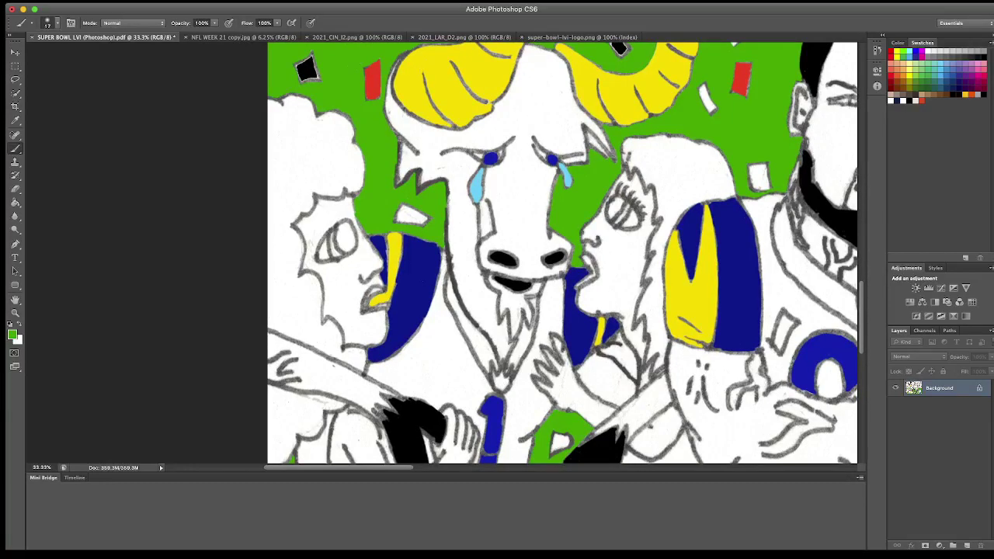
{"action": "left_click", "coordinate": [892, 51]}
{"action": "left_click", "coordinate": [921, 100]}
Step: Try orange and dark red fills on the left figure's hair, undoing both
{"action": "key", "text": "g"}
{"action": "left_click", "coordinate": [315, 147]}
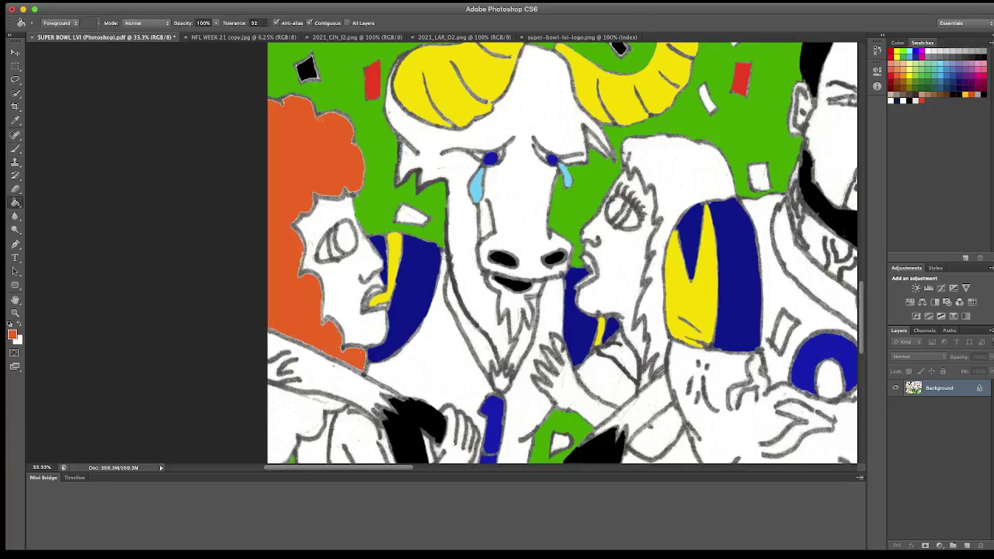
{"action": "key", "text": "ctrl+z"}
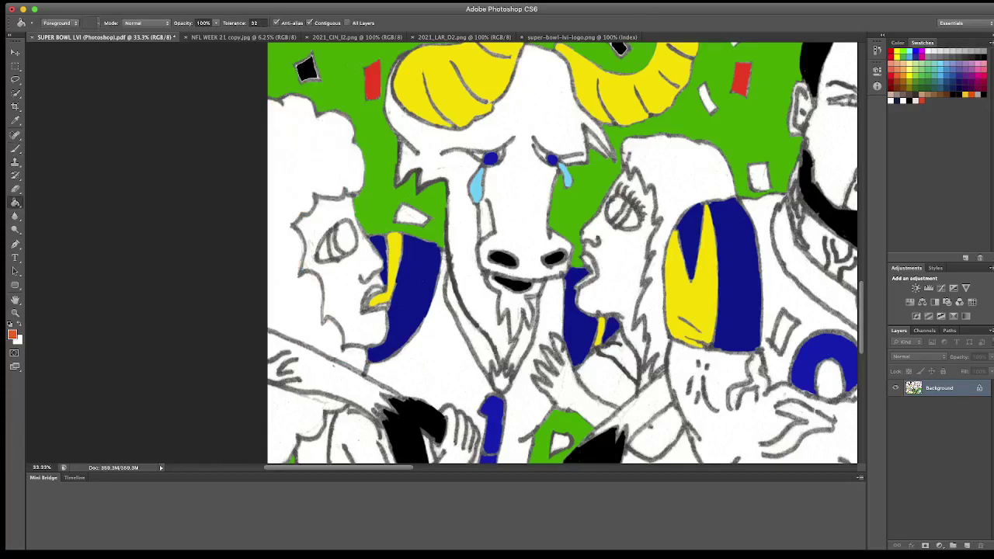
{"action": "left_click", "coordinate": [314, 148]}
{"action": "scroll", "coordinate": [562, 253], "scroll_direction": "down", "scroll_amount": 2}
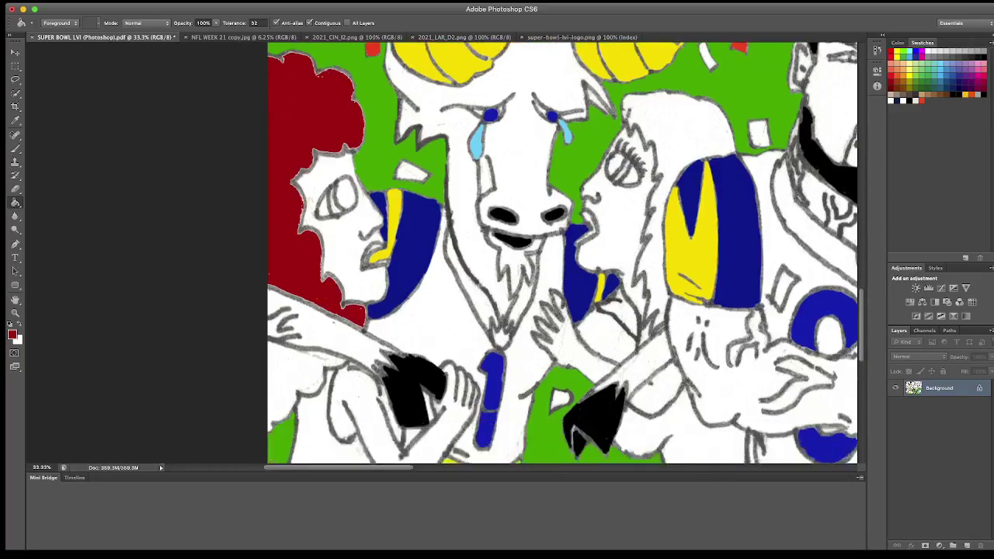
{"action": "key", "text": "ctrl+z"}
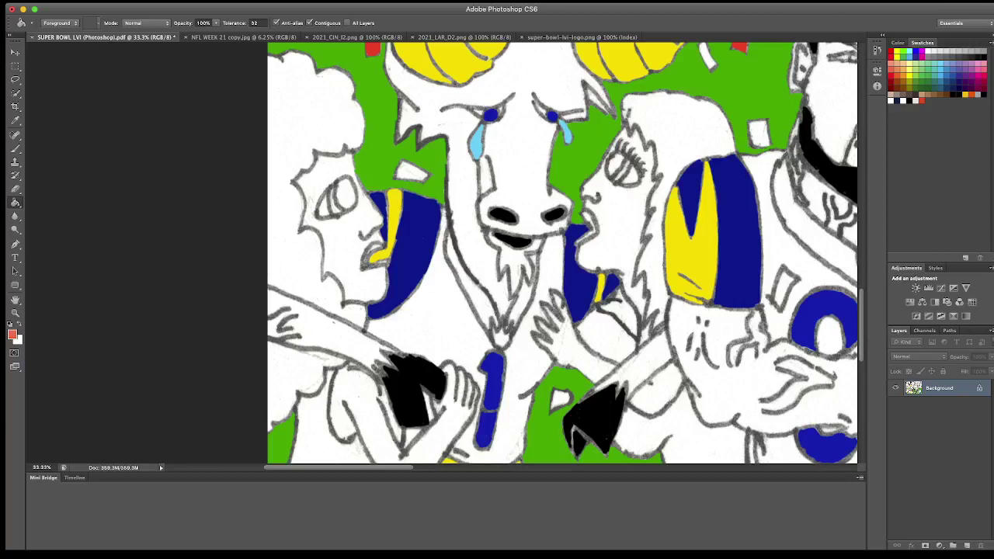
Step: Try salmon red, then settle on a dark red fill for the hair
{"action": "left_click", "coordinate": [314, 116]}
{"action": "scroll", "coordinate": [562, 253], "scroll_direction": "down", "scroll_amount": 1}
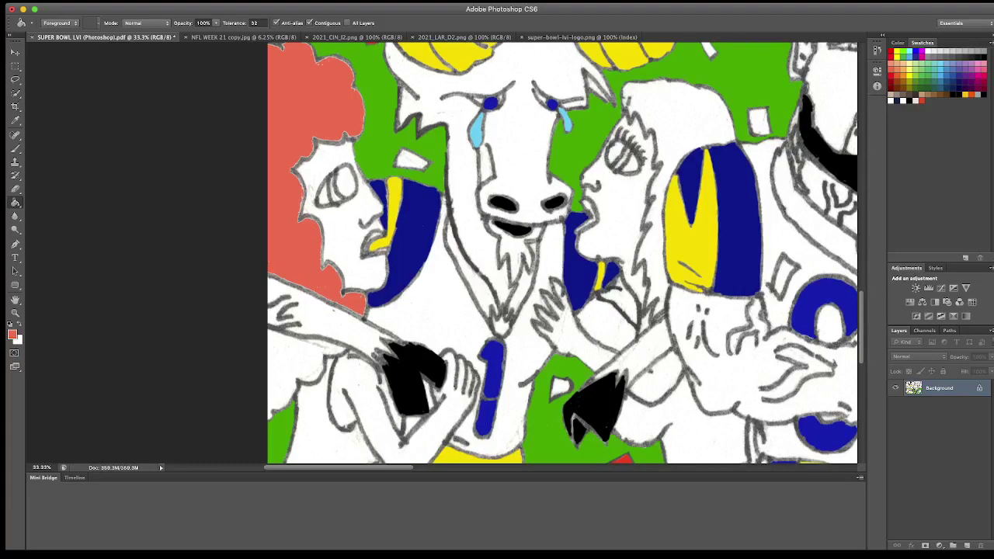
{"action": "key", "text": "ctrl+z"}
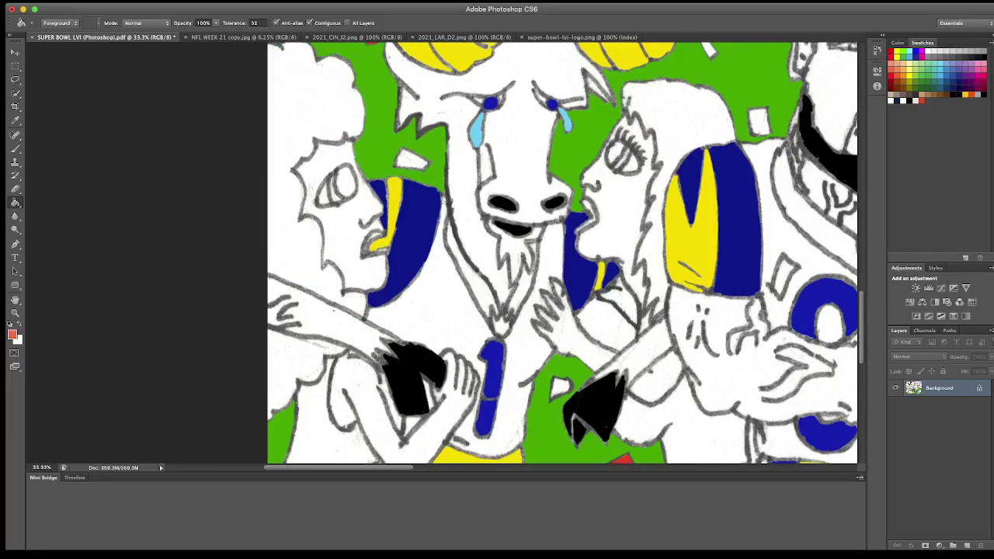
{"action": "left_click", "coordinate": [314, 116]}
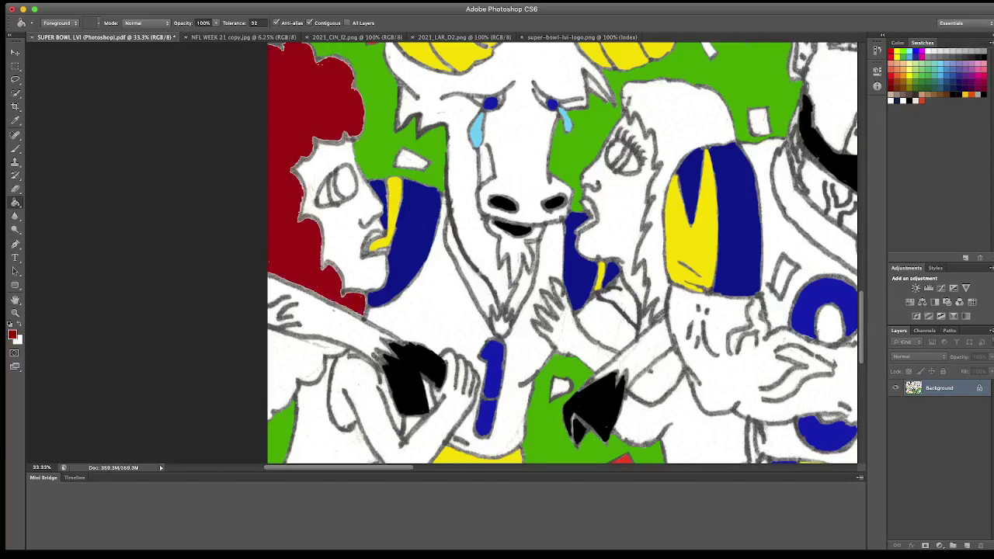
{"action": "key", "text": "ctrl+z"}
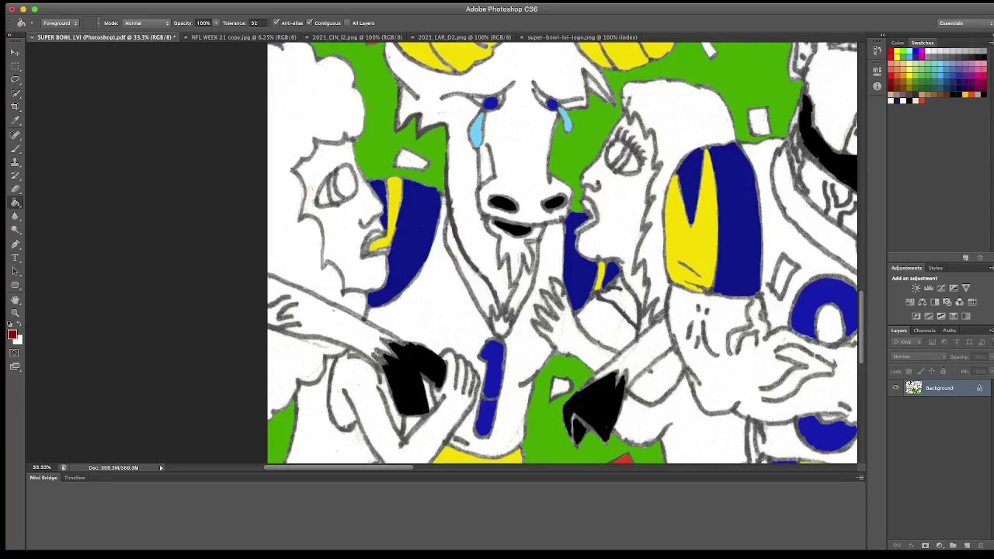
{"action": "key", "text": "ctrl+z"}
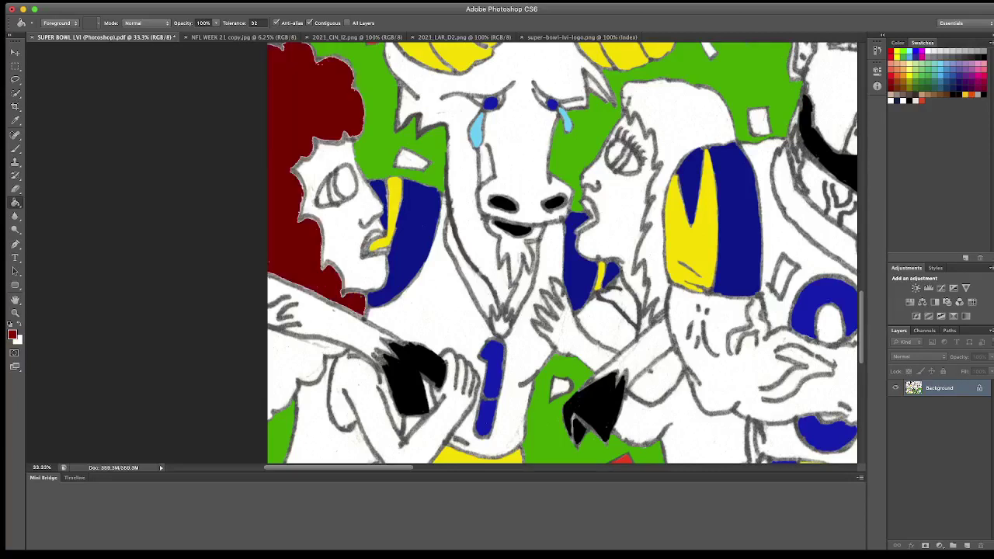
{"action": "scroll", "coordinate": [563, 252], "scroll_direction": "up", "scroll_amount": 3}
{"action": "scroll", "coordinate": [563, 252], "scroll_direction": "down", "scroll_amount": 2}
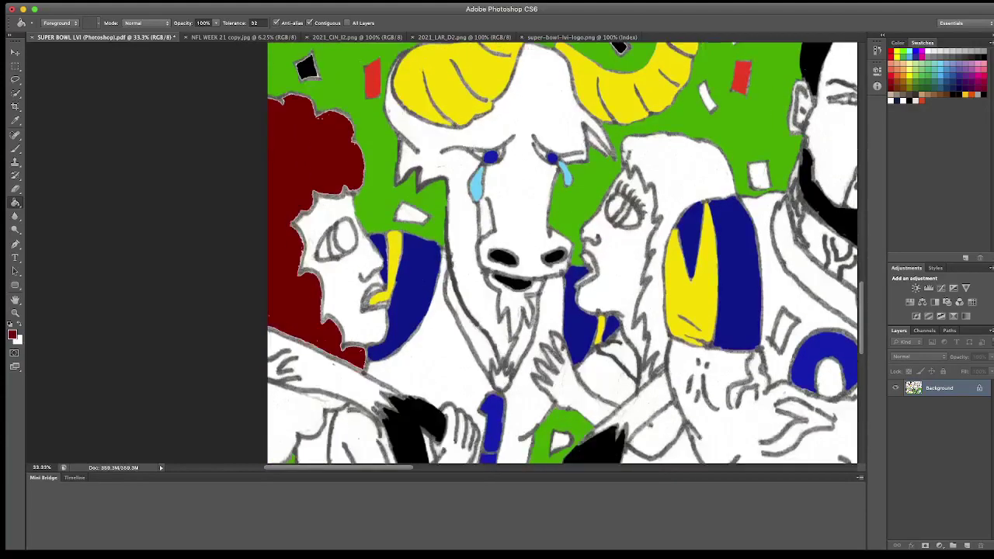
{"action": "scroll", "coordinate": [562, 253], "scroll_direction": "down", "scroll_amount": 2}
{"action": "scroll", "coordinate": [562, 253], "scroll_direction": "down", "scroll_amount": 2}
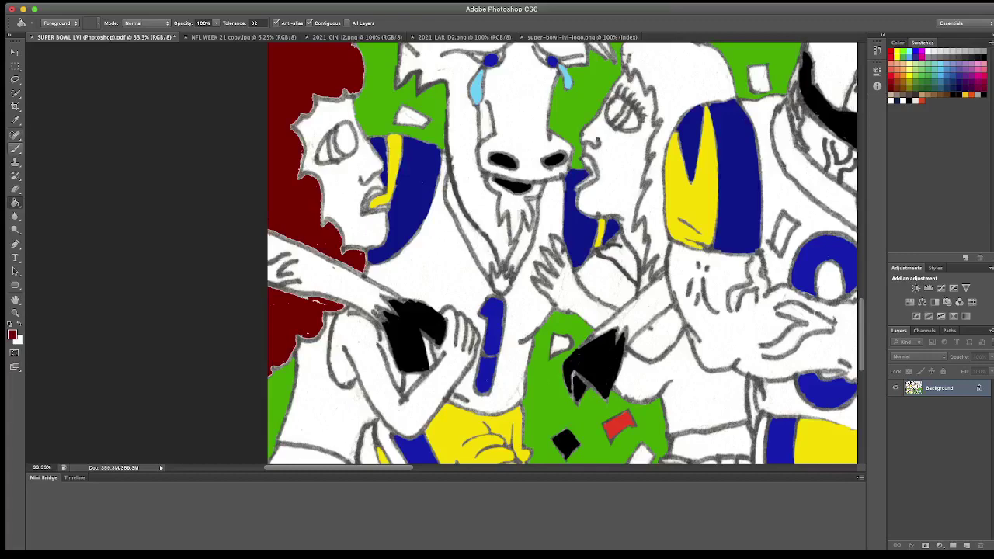
{"action": "left_click", "coordinate": [14, 149]}
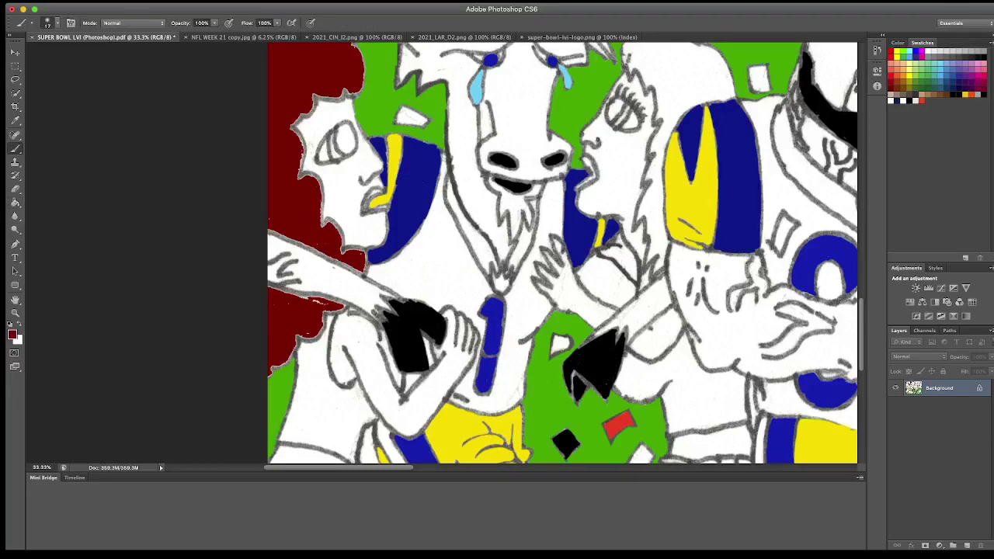
Step: Fill the white gaps along the hair's top and lower edges with dark red
{"action": "key", "text": "ctrl+plus"}
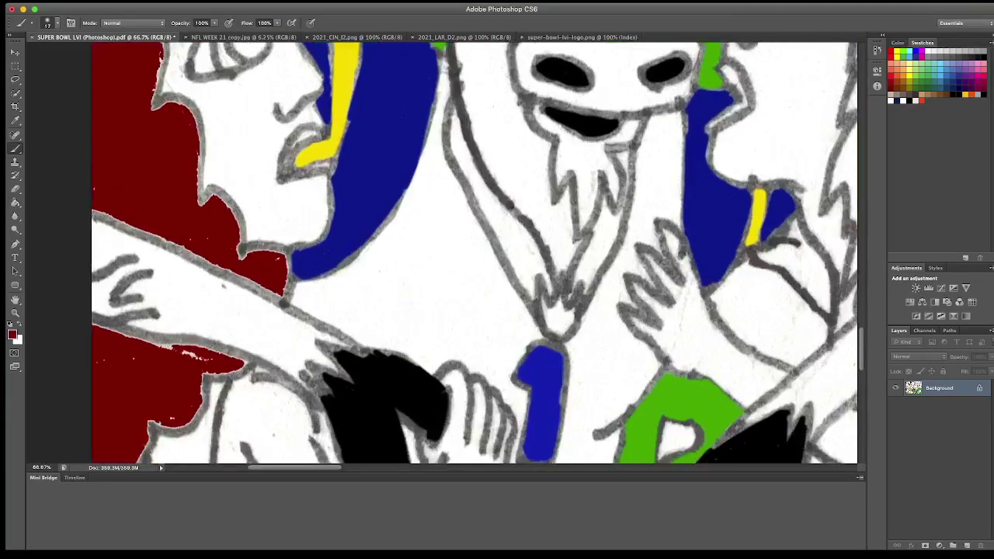
{"action": "key", "text": "ctrl+plus"}
{"action": "left_click_drag", "start_coordinate": [338, 234], "coordinate": [285, 318]}
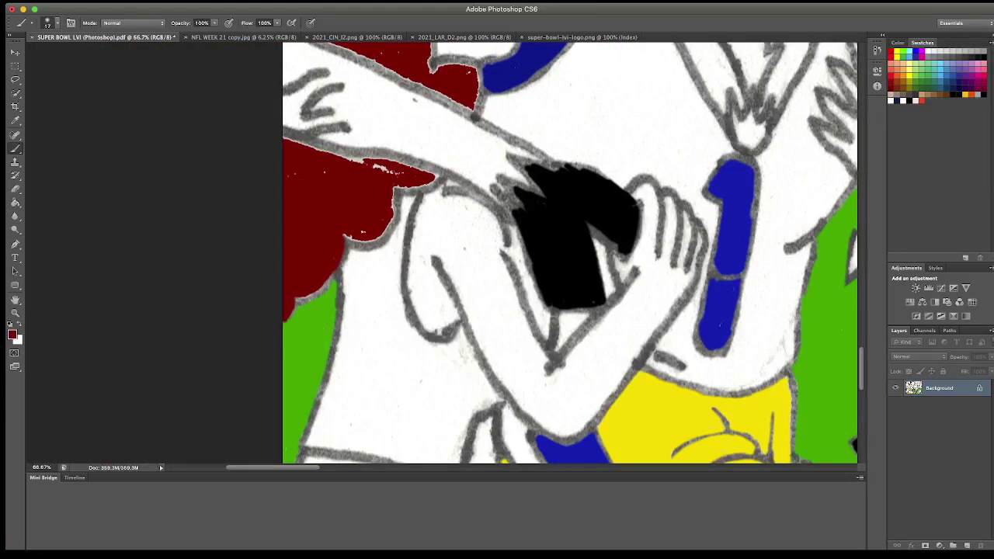
{"action": "mouse_move", "coordinate": [287, 137]}
{"action": "left_mouse_down"}
{"action": "mouse_move", "coordinate": [385, 167]}
{"action": "mouse_move", "coordinate": [420, 165]}
{"action": "mouse_move", "coordinate": [388, 173]}
{"action": "mouse_move", "coordinate": [443, 180]}
{"action": "mouse_move", "coordinate": [396, 192]}
{"action": "mouse_move", "coordinate": [384, 235]}
{"action": "mouse_move", "coordinate": [351, 242]}
{"action": "mouse_move", "coordinate": [361, 231]}
{"action": "left_mouse_up"}
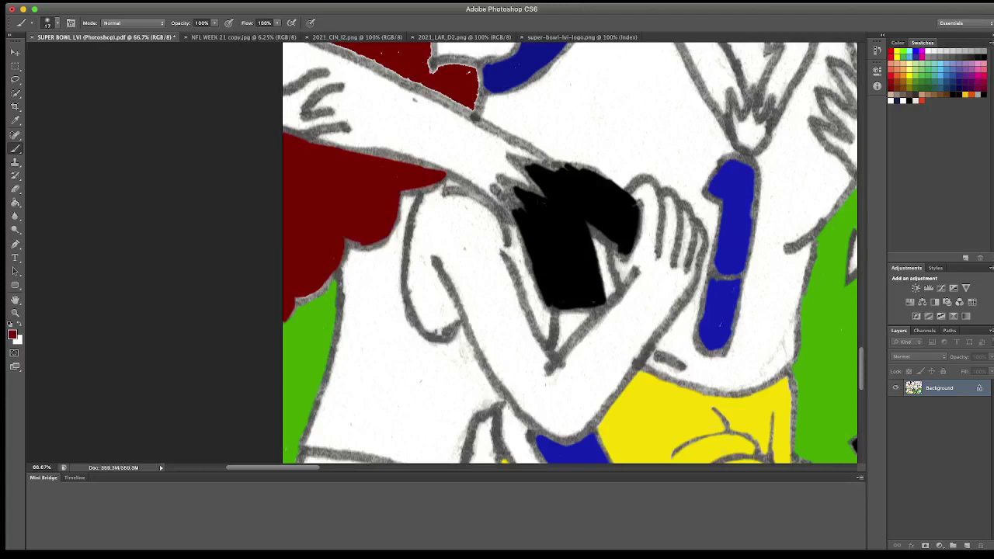
{"action": "scroll", "coordinate": [559, 252], "scroll_direction": "up", "scroll_amount": 5}
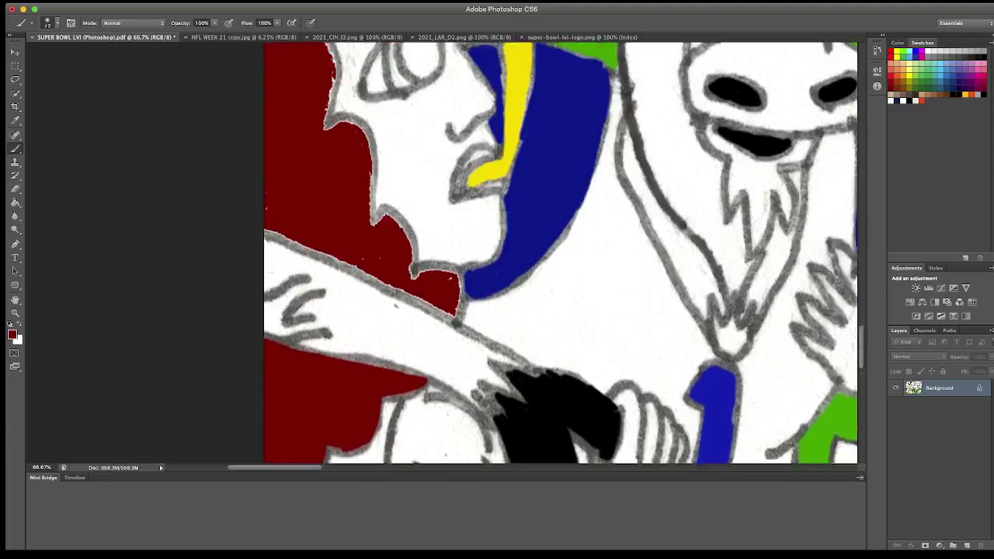
{"action": "mouse_move", "coordinate": [246, 297]}
{"action": "left_mouse_down"}
{"action": "mouse_move", "coordinate": [426, 381]}
{"action": "mouse_move", "coordinate": [432, 373]}
{"action": "mouse_move", "coordinate": [391, 340]}
{"action": "mouse_move", "coordinate": [432, 338]}
{"action": "mouse_move", "coordinate": [436, 362]}
{"action": "left_mouse_up"}
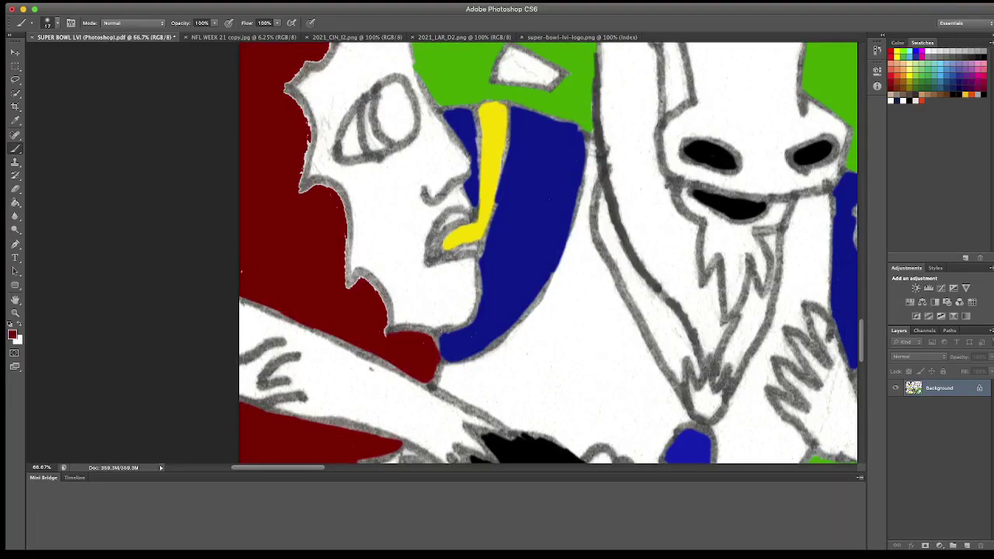
{"action": "mouse_move", "coordinate": [389, 335]}
{"action": "left_mouse_down"}
{"action": "mouse_move", "coordinate": [370, 281]}
{"action": "mouse_move", "coordinate": [348, 278]}
{"action": "mouse_move", "coordinate": [345, 204]}
{"action": "mouse_move", "coordinate": [301, 185]}
{"action": "mouse_move", "coordinate": [346, 204]}
{"action": "mouse_move", "coordinate": [351, 276]}
{"action": "left_mouse_up"}
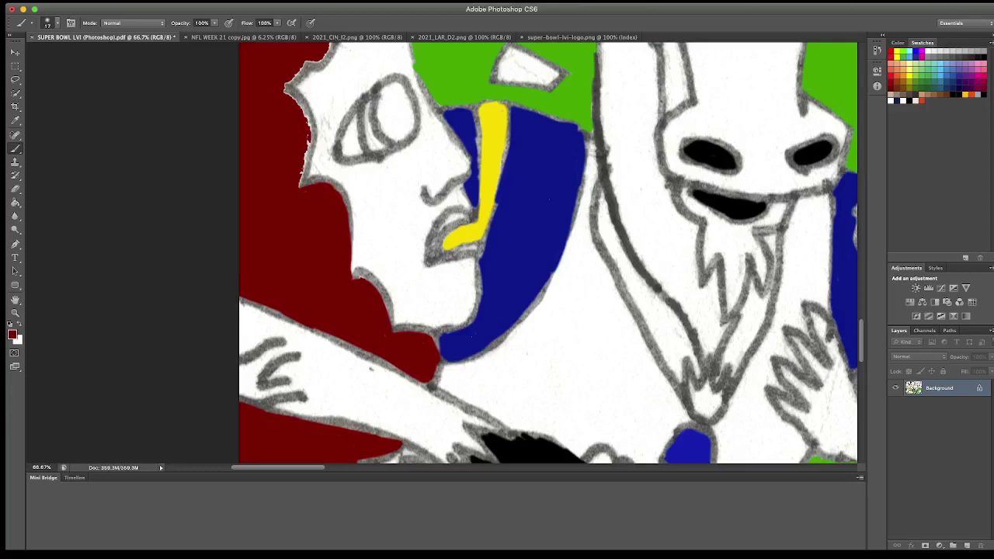
Step: Fill dark red along the face's left edge and the hair's right and upper-right edges
{"action": "scroll", "coordinate": [549, 252], "scroll_direction": "up", "scroll_amount": 3}
{"action": "mouse_move", "coordinate": [257, 176]}
{"action": "left_mouse_down"}
{"action": "mouse_move", "coordinate": [275, 211]}
{"action": "mouse_move", "coordinate": [276, 268]}
{"action": "left_mouse_up"}
{"action": "scroll", "coordinate": [532, 252], "scroll_direction": "up", "scroll_amount": 5}
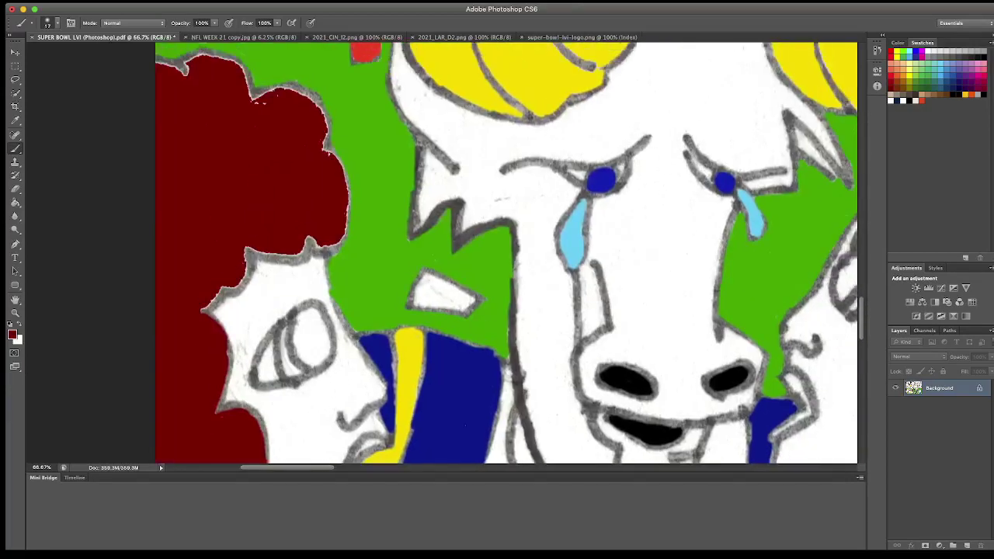
{"action": "mouse_move", "coordinate": [203, 312]}
{"action": "left_mouse_down"}
{"action": "mouse_move", "coordinate": [249, 248]}
{"action": "mouse_move", "coordinate": [238, 285]}
{"action": "mouse_move", "coordinate": [309, 244]}
{"action": "mouse_move", "coordinate": [228, 291]}
{"action": "left_mouse_up"}
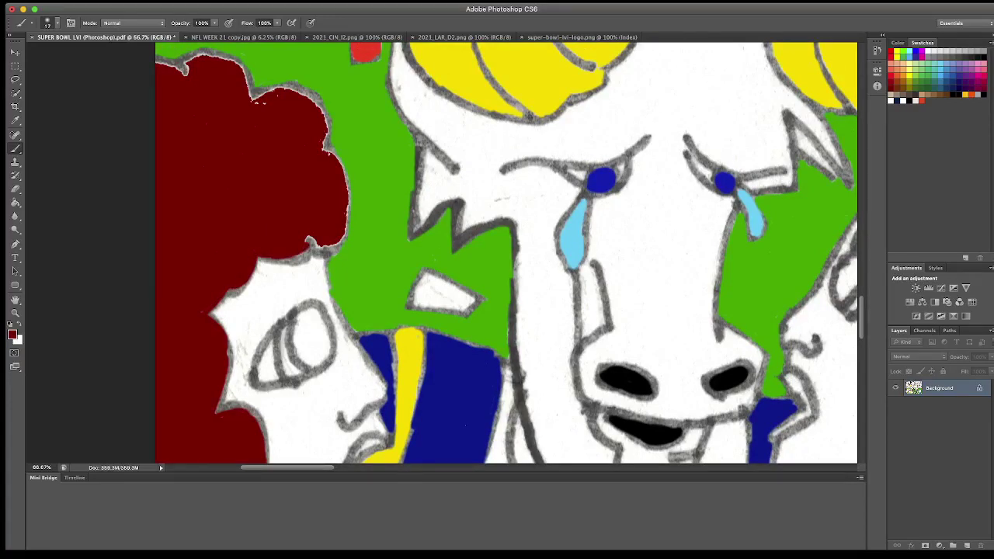
{"action": "left_click_drag", "start_coordinate": [309, 236], "coordinate": [334, 245]}
{"action": "left_click_drag", "start_coordinate": [323, 149], "coordinate": [348, 197]}
{"action": "left_click_drag", "start_coordinate": [347, 160], "coordinate": [348, 233]}
{"action": "mouse_move", "coordinate": [327, 151]}
{"action": "left_mouse_down"}
{"action": "mouse_move", "coordinate": [314, 97]}
{"action": "mouse_move", "coordinate": [261, 90]}
{"action": "mouse_move", "coordinate": [264, 103]}
{"action": "mouse_move", "coordinate": [222, 56]}
{"action": "mouse_move", "coordinate": [193, 52]}
{"action": "mouse_move", "coordinate": [184, 73]}
{"action": "mouse_move", "coordinate": [173, 67]}
{"action": "mouse_move", "coordinate": [181, 73]}
{"action": "left_mouse_up"}
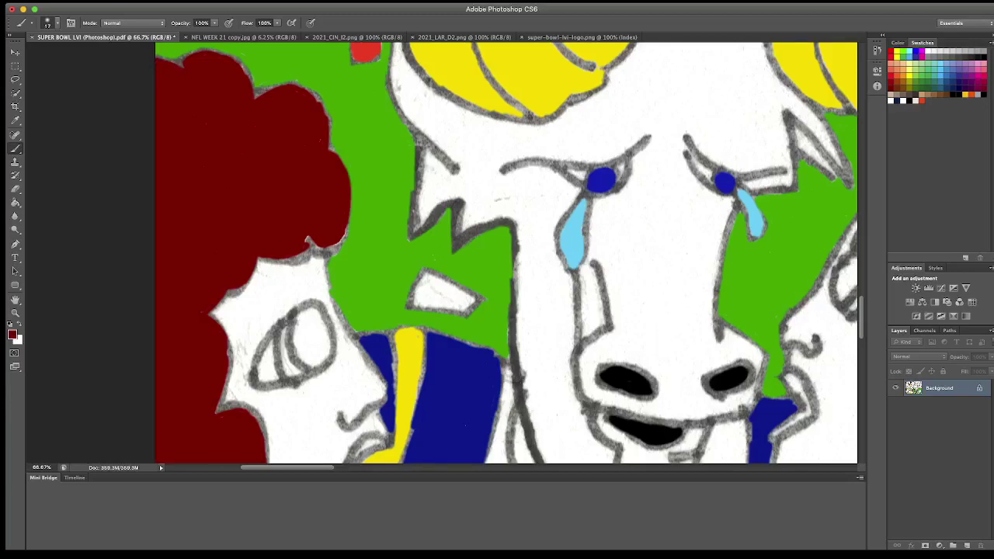
Step: Cover the last white notch in the hair and paint the lips bright red
{"action": "left_click_drag", "start_coordinate": [307, 240], "coordinate": [330, 246]}
{"action": "scroll", "coordinate": [505, 253], "scroll_direction": "down", "scroll_amount": 5}
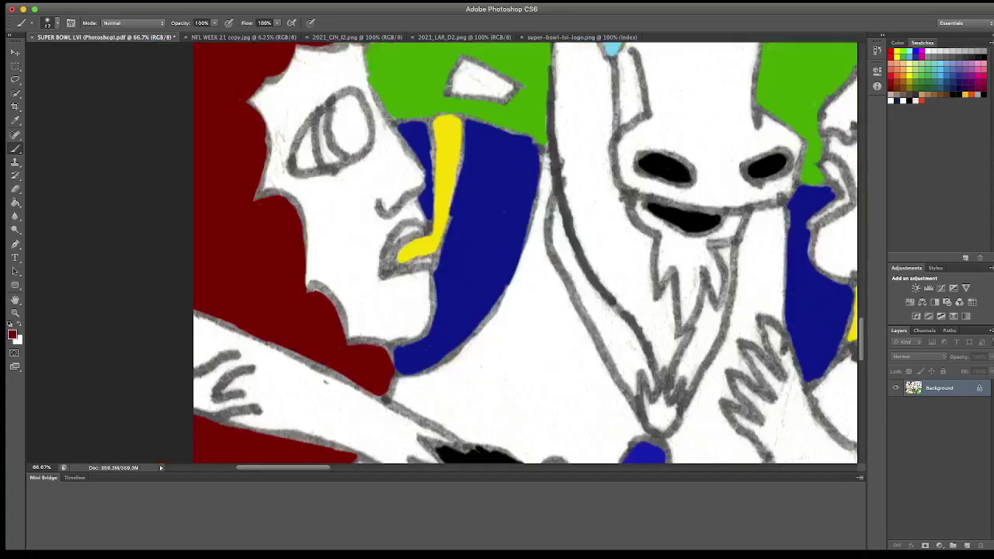
{"action": "left_click", "coordinate": [895, 52]}
{"action": "mouse_move", "coordinate": [394, 245]}
{"action": "left_mouse_down"}
{"action": "mouse_move", "coordinate": [419, 225]}
{"action": "mouse_move", "coordinate": [387, 269]}
{"action": "mouse_move", "coordinate": [434, 262]}
{"action": "mouse_move", "coordinate": [388, 278]}
{"action": "left_mouse_up"}
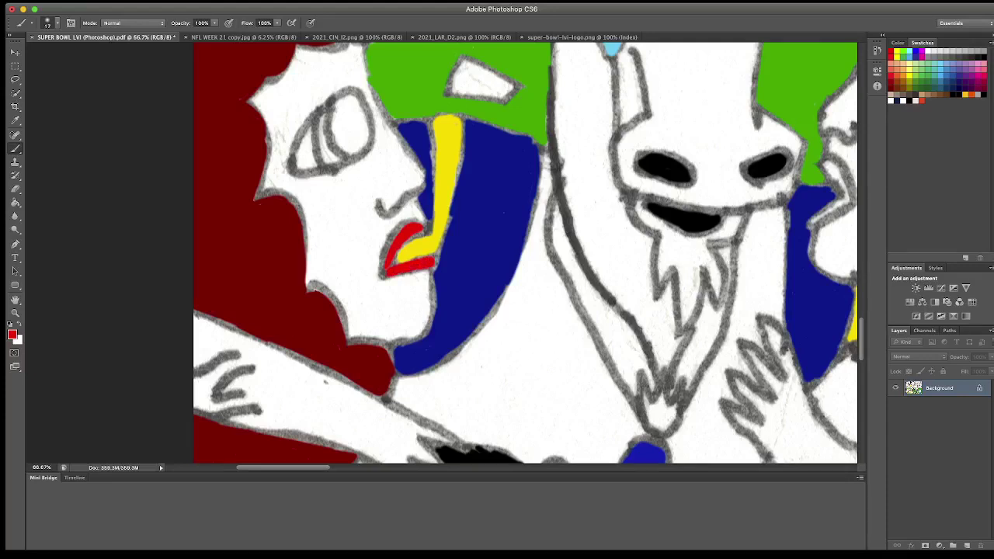
Step: Outline the eye, face edge, chin and lips in black
{"action": "key", "text": "d"}
{"action": "mouse_move", "coordinate": [291, 165]}
{"action": "left_mouse_down"}
{"action": "mouse_move", "coordinate": [318, 112]}
{"action": "mouse_move", "coordinate": [351, 88]}
{"action": "mouse_move", "coordinate": [371, 132]}
{"action": "left_mouse_up"}
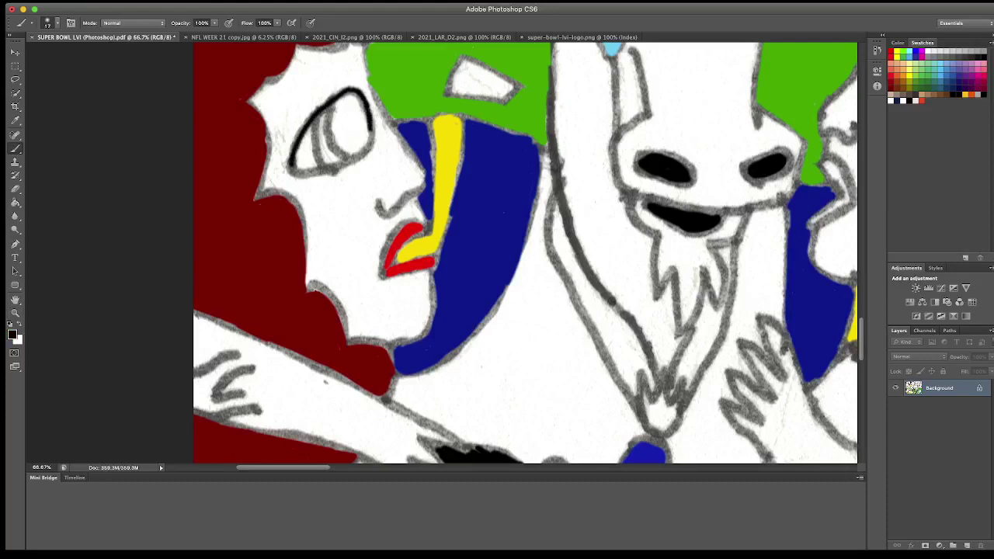
{"action": "mouse_move", "coordinate": [289, 168]}
{"action": "left_mouse_down"}
{"action": "mouse_move", "coordinate": [329, 166]}
{"action": "mouse_move", "coordinate": [368, 146]}
{"action": "left_mouse_up"}
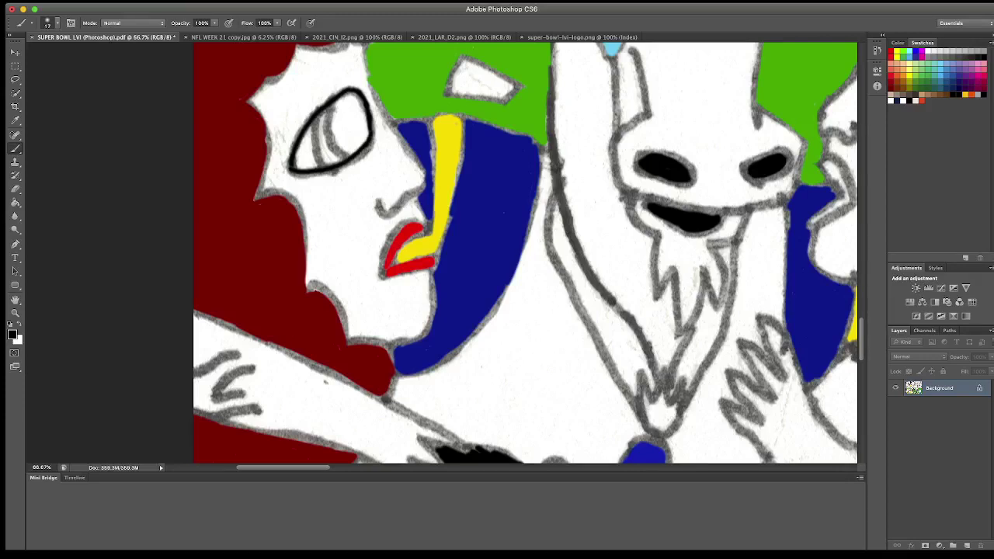
{"action": "scroll", "coordinate": [521, 253], "scroll_direction": "up", "scroll_amount": 2}
{"action": "mouse_move", "coordinate": [354, 80]}
{"action": "left_mouse_down"}
{"action": "mouse_move", "coordinate": [372, 147]}
{"action": "mouse_move", "coordinate": [418, 218]}
{"action": "mouse_move", "coordinate": [372, 242]}
{"action": "mouse_move", "coordinate": [395, 252]}
{"action": "mouse_move", "coordinate": [418, 214]}
{"action": "mouse_move", "coordinate": [418, 269]}
{"action": "left_mouse_up"}
{"action": "mouse_move", "coordinate": [423, 308]}
{"action": "left_mouse_down"}
{"action": "mouse_move", "coordinate": [424, 362]}
{"action": "mouse_move", "coordinate": [413, 376]}
{"action": "mouse_move", "coordinate": [374, 381]}
{"action": "left_mouse_up"}
{"action": "mouse_move", "coordinate": [373, 312]}
{"action": "left_mouse_down"}
{"action": "mouse_move", "coordinate": [401, 258]}
{"action": "mouse_move", "coordinate": [414, 258]}
{"action": "mouse_move", "coordinate": [408, 277]}
{"action": "mouse_move", "coordinate": [382, 308]}
{"action": "mouse_move", "coordinate": [423, 295]}
{"action": "mouse_move", "coordinate": [375, 317]}
{"action": "mouse_move", "coordinate": [427, 297]}
{"action": "left_mouse_up"}
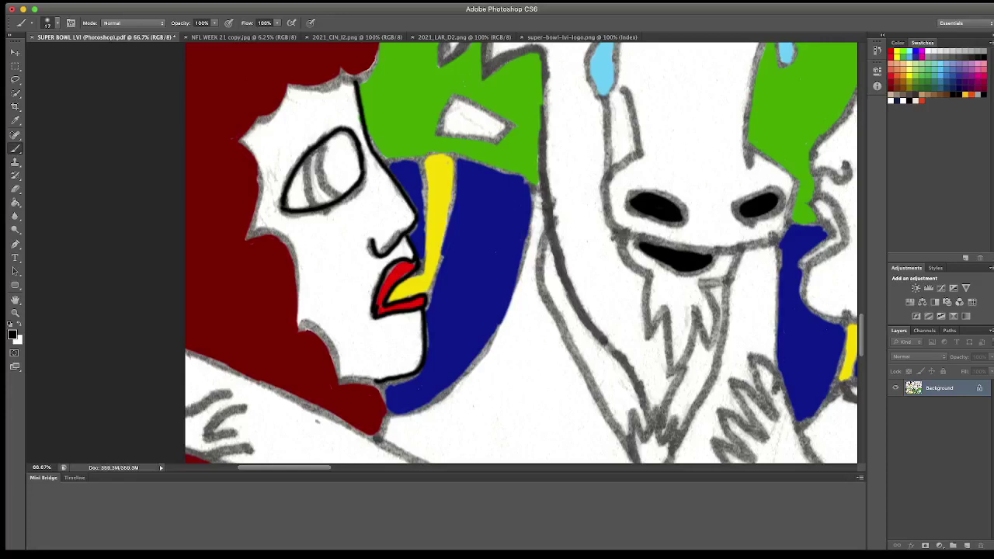
Step: Paint a light blue iris in the eye and add black eyelashes above it
{"action": "left_click", "coordinate": [603, 69], "text": "alt"}
{"action": "mouse_move", "coordinate": [328, 149]}
{"action": "left_mouse_down"}
{"action": "mouse_move", "coordinate": [335, 185]}
{"action": "mouse_move", "coordinate": [346, 174]}
{"action": "mouse_move", "coordinate": [340, 154]}
{"action": "mouse_move", "coordinate": [315, 187]}
{"action": "mouse_move", "coordinate": [325, 205]}
{"action": "left_mouse_up"}
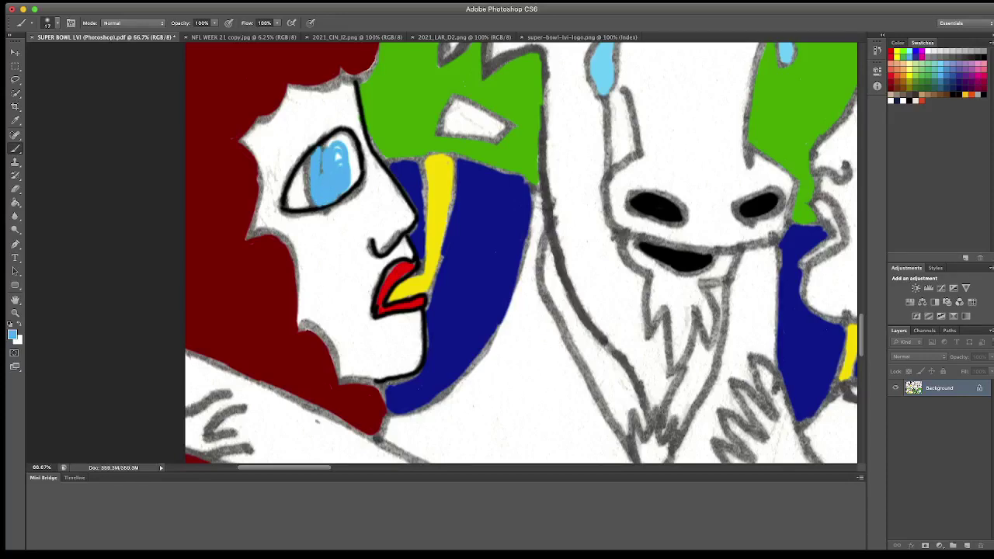
{"action": "mouse_move", "coordinate": [339, 162]}
{"action": "left_mouse_down"}
{"action": "mouse_move", "coordinate": [328, 146]}
{"action": "mouse_move", "coordinate": [339, 140]}
{"action": "mouse_move", "coordinate": [357, 161]}
{"action": "mouse_move", "coordinate": [351, 190]}
{"action": "left_mouse_up"}
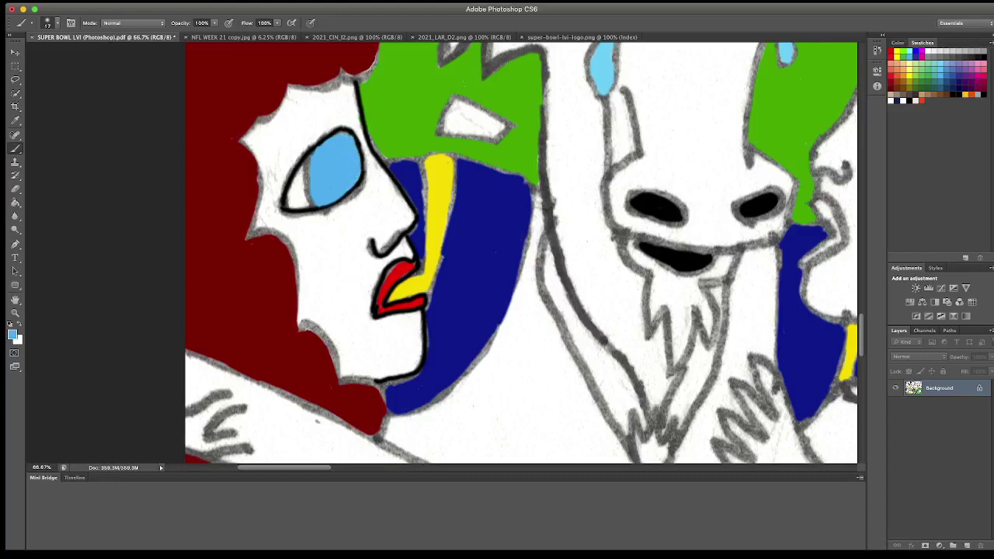
{"action": "mouse_move", "coordinate": [307, 155]}
{"action": "left_mouse_down"}
{"action": "mouse_move", "coordinate": [312, 207]}
{"action": "mouse_move", "coordinate": [336, 189]}
{"action": "mouse_move", "coordinate": [341, 132]}
{"action": "mouse_move", "coordinate": [342, 171]}
{"action": "mouse_move", "coordinate": [335, 147]}
{"action": "mouse_move", "coordinate": [344, 135]}
{"action": "mouse_move", "coordinate": [349, 166]}
{"action": "mouse_move", "coordinate": [340, 191]}
{"action": "mouse_move", "coordinate": [359, 146]}
{"action": "mouse_move", "coordinate": [359, 185]}
{"action": "left_mouse_up"}
{"action": "key", "text": "d"}
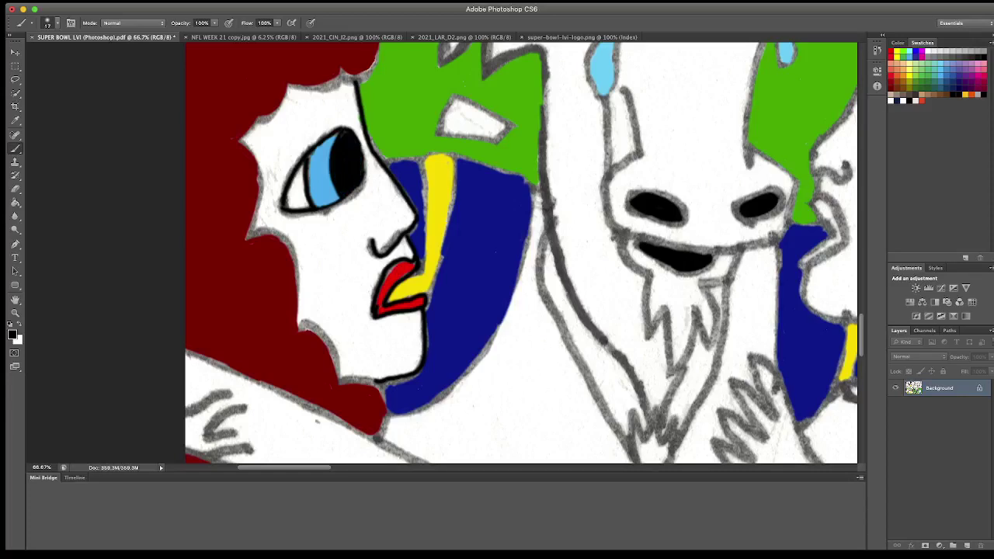
{"action": "mouse_move", "coordinate": [288, 179]}
{"action": "left_mouse_down"}
{"action": "mouse_move", "coordinate": [301, 130]}
{"action": "mouse_move", "coordinate": [337, 111]}
{"action": "mouse_move", "coordinate": [350, 121]}
{"action": "mouse_move", "coordinate": [355, 108]}
{"action": "left_mouse_up"}
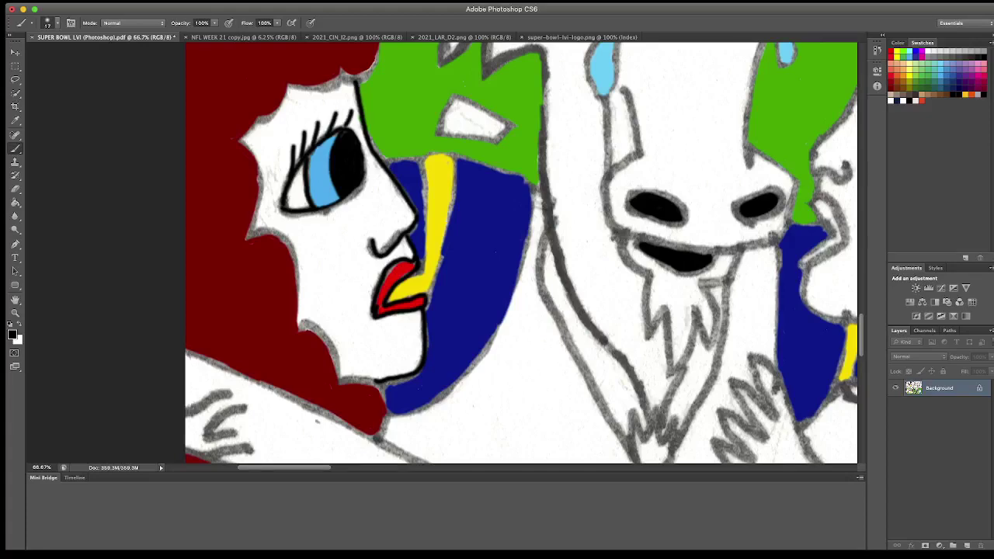
{"action": "scroll", "coordinate": [431, 260], "scroll_direction": "down", "scroll_amount": 1}
Step: Sample a skin tone from the NFL WEEK 21 reference image
{"action": "scroll", "coordinate": [431, 260], "scroll_direction": "down", "scroll_amount": 2}
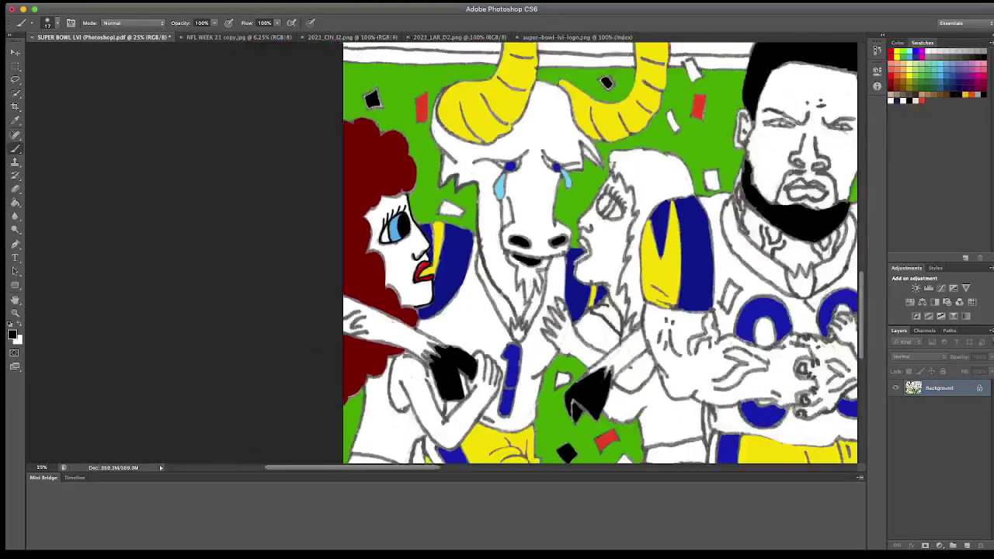
{"action": "scroll", "coordinate": [432, 261], "scroll_direction": "down", "scroll_amount": 1}
{"action": "scroll", "coordinate": [617, 253], "scroll_direction": "down", "scroll_amount": 3}
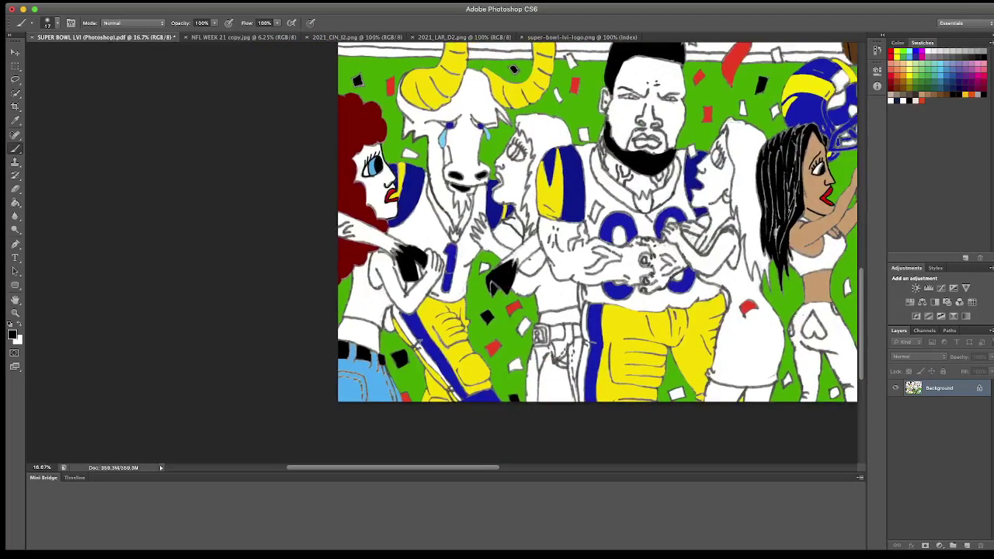
{"action": "key", "text": "ctrl+Tab"}
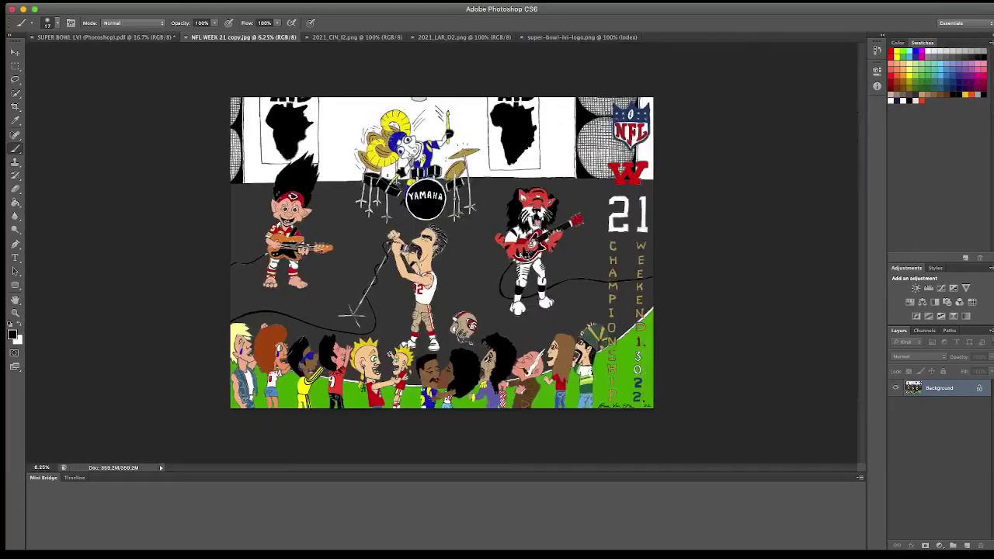
{"action": "key", "text": "i"}
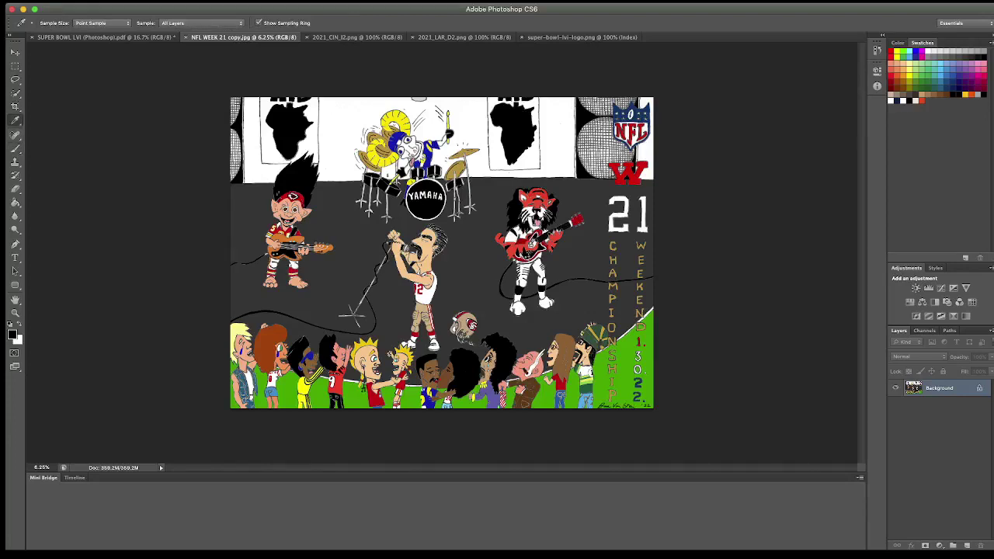
{"action": "left_click", "coordinate": [429, 241]}
Step: Back in SUPER BOWL LVI, fill the woman's face, arm and midriff with that skin tone
{"action": "key", "text": "ctrl+shift+Tab"}
{"action": "key", "text": "g"}
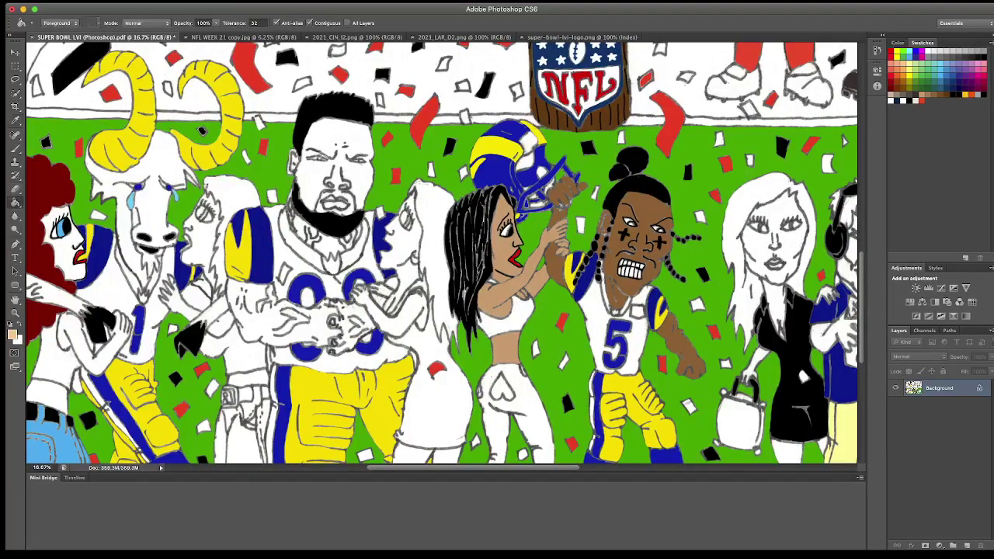
{"action": "left_click", "coordinate": [66, 253]}
{"action": "left_click", "coordinate": [78, 320]}
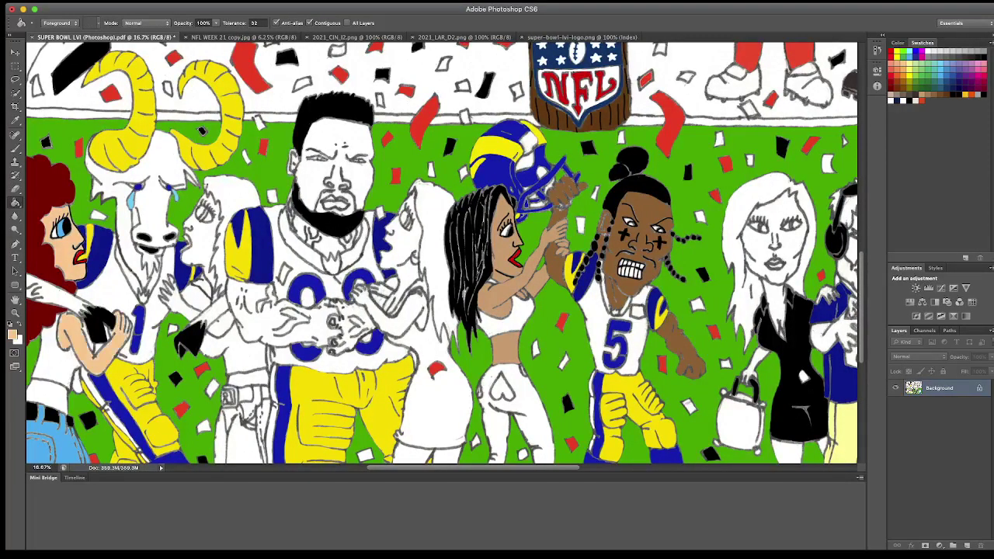
{"action": "left_click", "coordinate": [46, 397]}
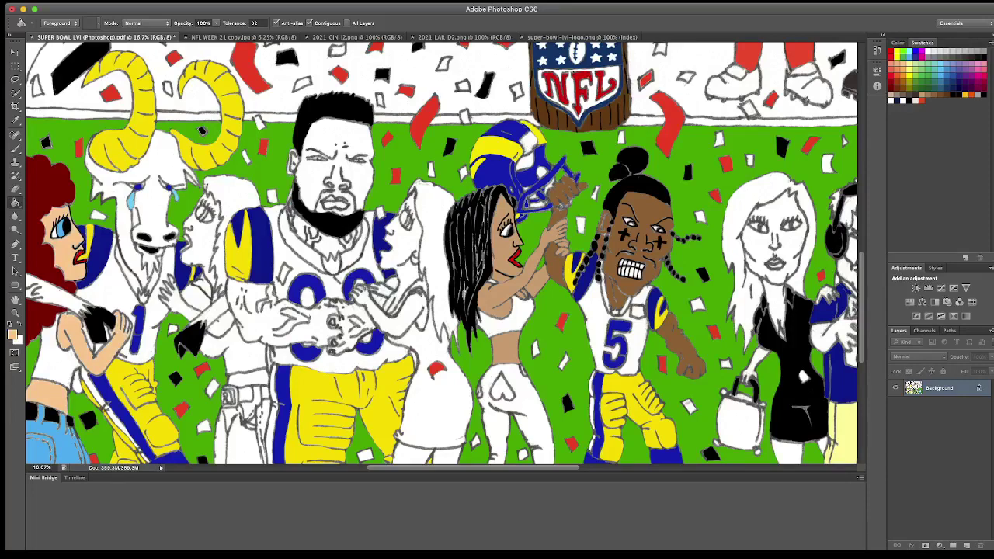
{"action": "key", "text": "ctrl+plus"}
{"action": "key", "text": "ctrl+plus"}
{"action": "scroll", "coordinate": [443, 253], "scroll_direction": "left", "scroll_amount": 5}
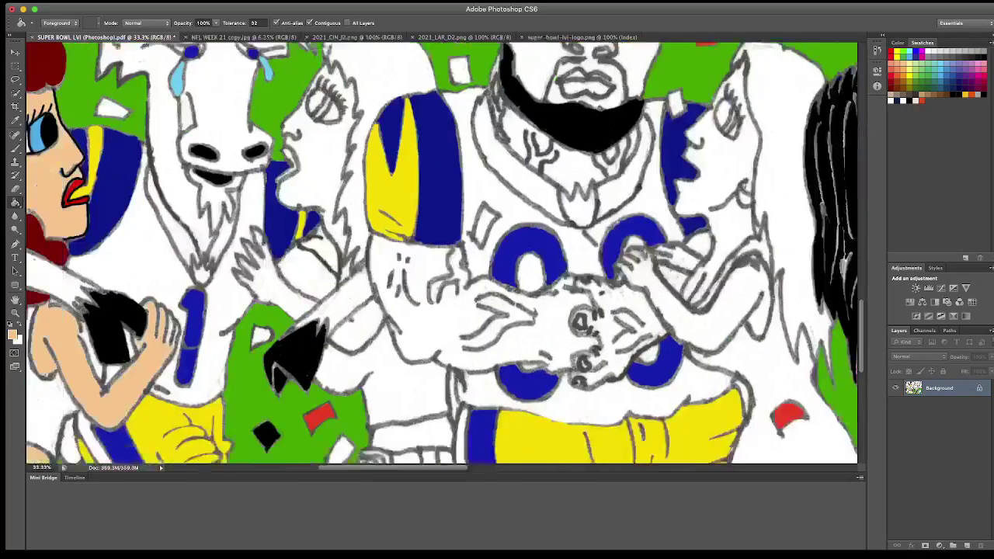
{"action": "scroll", "coordinate": [459, 253], "scroll_direction": "left", "scroll_amount": 5}
{"action": "scroll", "coordinate": [458, 253], "scroll_direction": "down", "scroll_amount": 1}
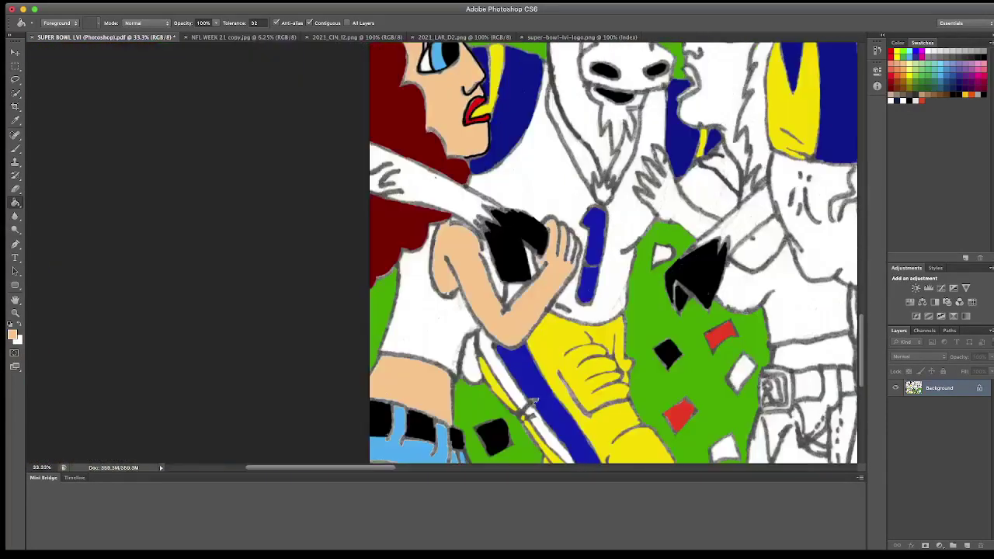
{"action": "key", "text": "ctrl+plus"}
{"action": "scroll", "coordinate": [606, 285], "scroll_direction": "down", "scroll_amount": 3}
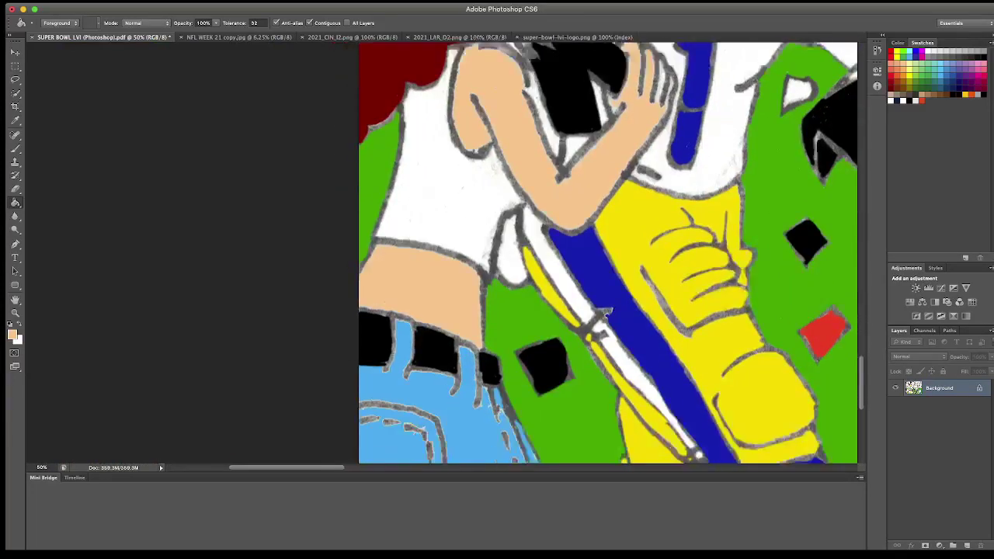
Step: Brush peach over the grey outlines at the waist, arm's left edge and shoulder
{"action": "left_click", "coordinate": [15, 148]}
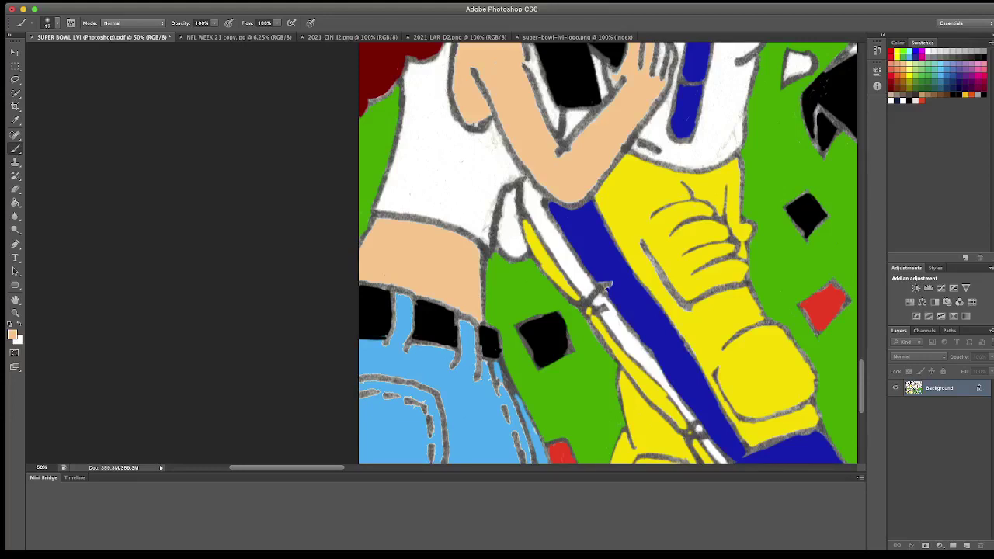
{"action": "mouse_move", "coordinate": [369, 222]}
{"action": "left_mouse_down"}
{"action": "mouse_move", "coordinate": [369, 242]}
{"action": "mouse_move", "coordinate": [427, 223]}
{"action": "mouse_move", "coordinate": [460, 233]}
{"action": "mouse_move", "coordinate": [479, 247]}
{"action": "mouse_move", "coordinate": [482, 286]}
{"action": "left_mouse_up"}
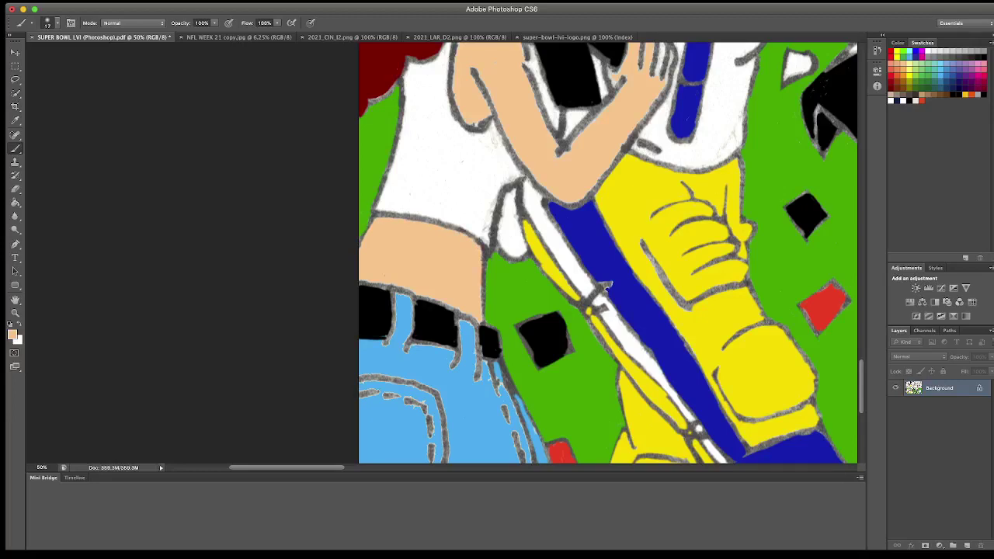
{"action": "left_click_drag", "start_coordinate": [365, 282], "coordinate": [451, 306]}
{"action": "scroll", "coordinate": [608, 286], "scroll_direction": "up", "scroll_amount": 3}
{"action": "scroll", "coordinate": [609, 286], "scroll_direction": "up", "scroll_amount": 3}
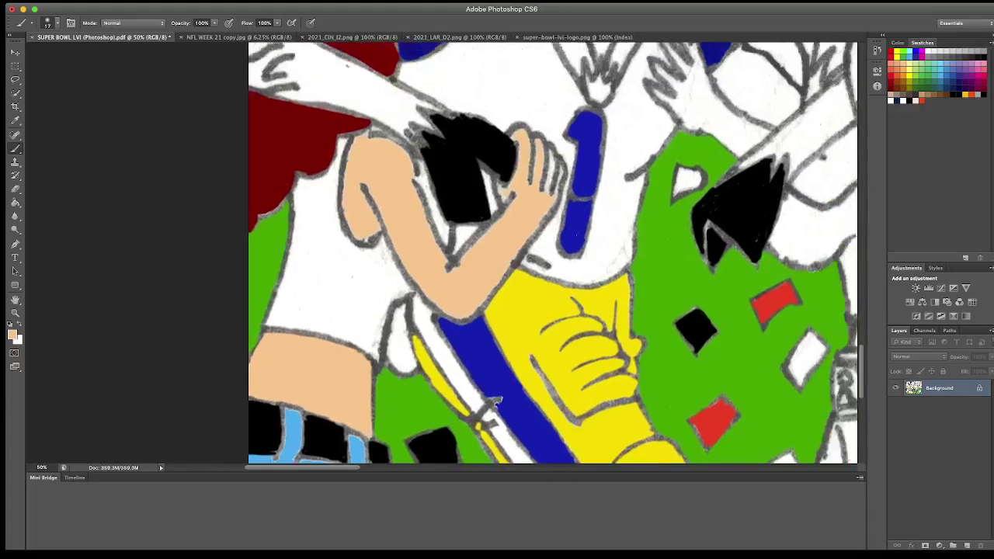
{"action": "scroll", "coordinate": [608, 286], "scroll_direction": "up", "scroll_amount": 3}
{"action": "scroll", "coordinate": [608, 286], "scroll_direction": "up", "scroll_amount": 3}
{"action": "scroll", "coordinate": [432, 450], "scroll_direction": "down", "scroll_amount": 1}
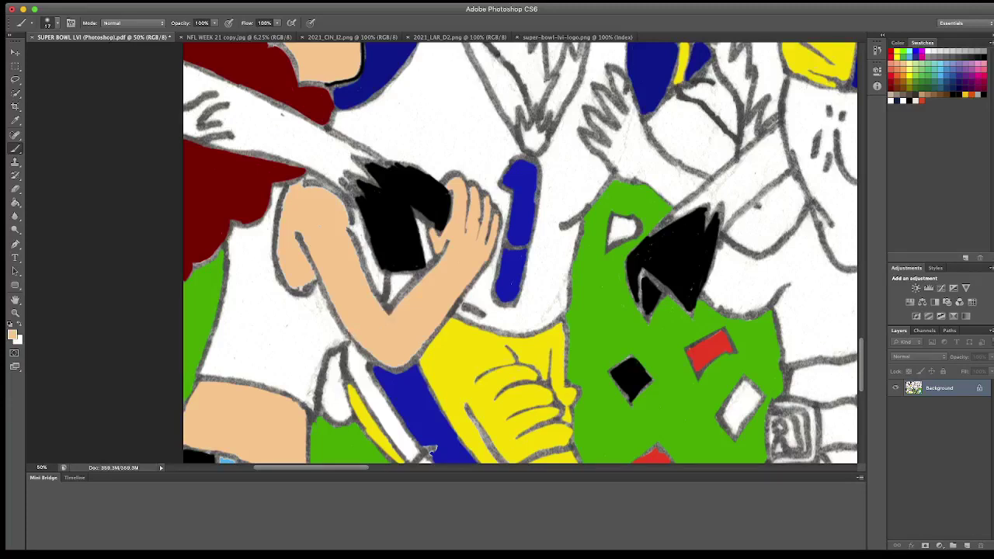
{"action": "mouse_move", "coordinate": [284, 196]}
{"action": "left_mouse_down"}
{"action": "mouse_move", "coordinate": [306, 289]}
{"action": "mouse_move", "coordinate": [299, 240]}
{"action": "left_mouse_up"}
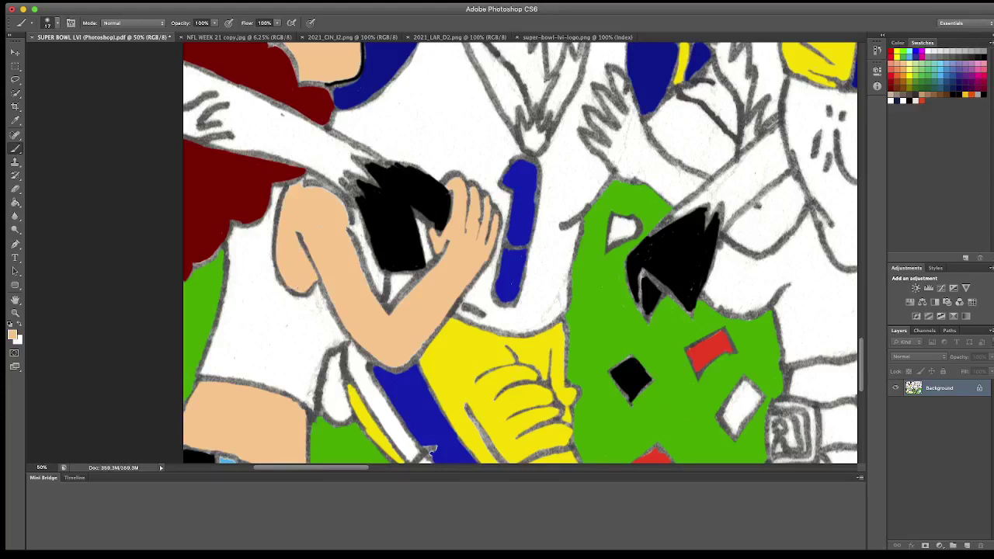
{"action": "mouse_move", "coordinate": [289, 187]}
{"action": "left_mouse_down"}
{"action": "mouse_move", "coordinate": [319, 183]}
{"action": "mouse_move", "coordinate": [365, 281]}
{"action": "left_mouse_up"}
Step: Clean up the eye's lower outline, face top, lower-left face edge and chin with peach
{"action": "scroll", "coordinate": [431, 449], "scroll_direction": "up", "scroll_amount": 5}
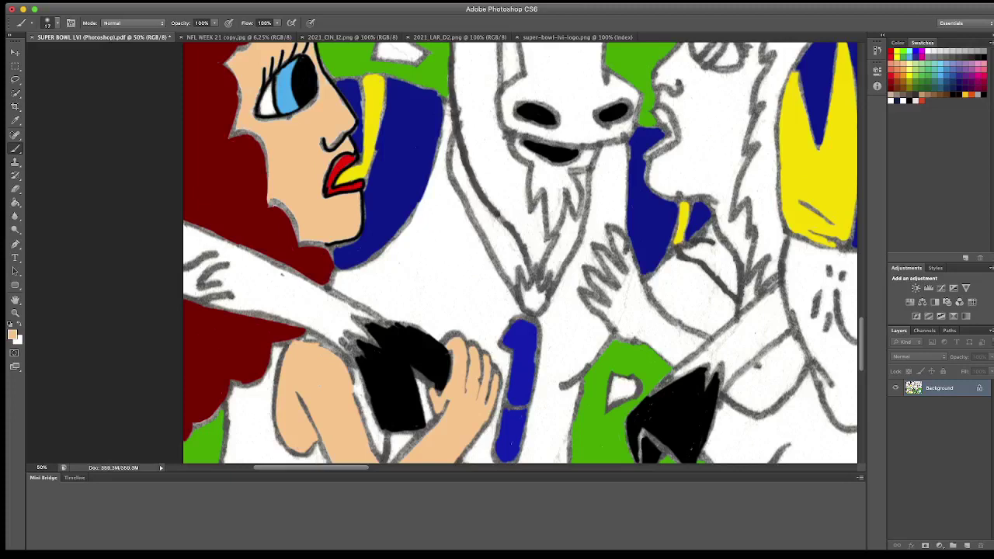
{"action": "scroll", "coordinate": [521, 253], "scroll_direction": "up", "scroll_amount": 3}
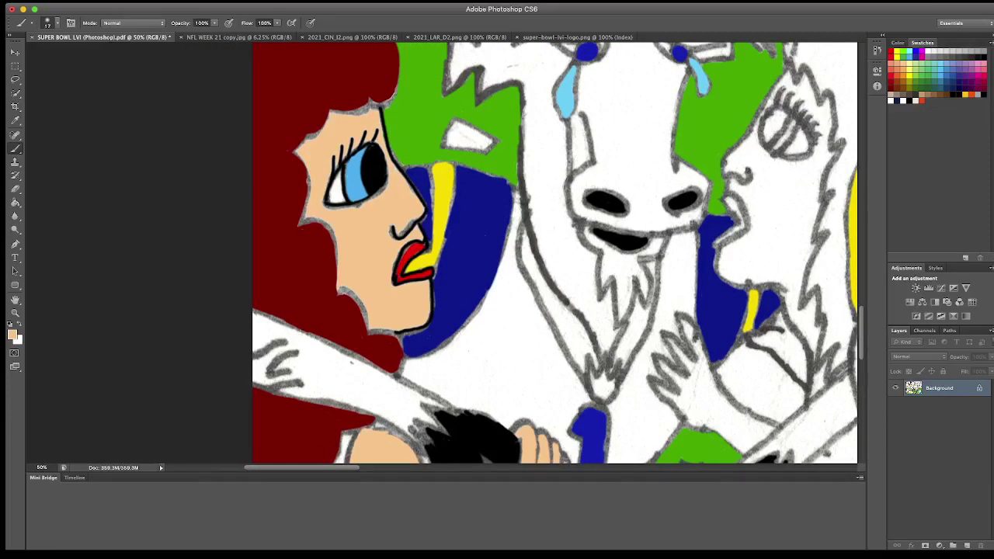
{"action": "left_click_drag", "start_coordinate": [325, 206], "coordinate": [379, 193]}
{"action": "left_click_drag", "start_coordinate": [354, 113], "coordinate": [372, 104]}
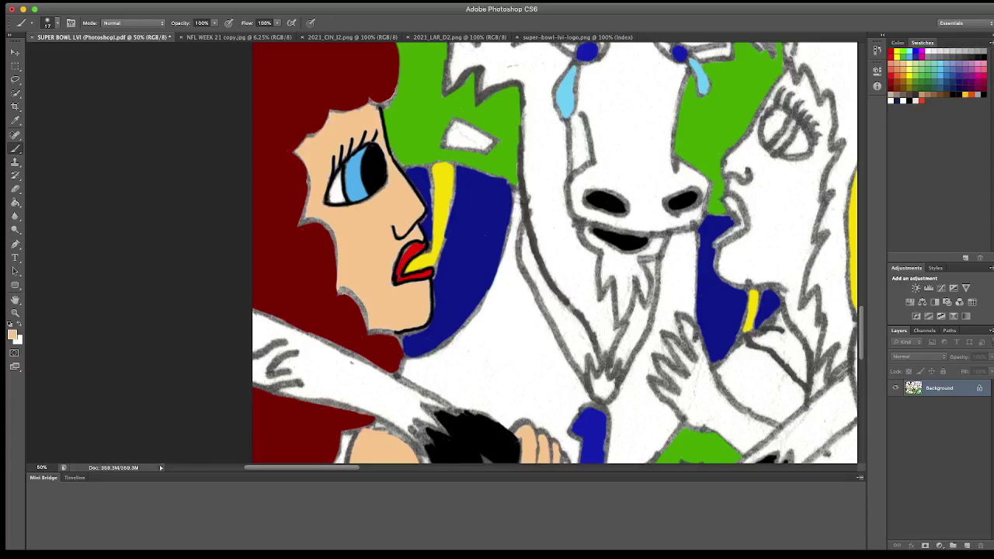
{"action": "left_click_drag", "start_coordinate": [342, 287], "coordinate": [366, 322]}
{"action": "left_click_drag", "start_coordinate": [371, 328], "coordinate": [390, 332]}
Step: Fill the seated man's face and the strip beside his lips with peach skin colour
{"action": "left_click_drag", "start_coordinate": [395, 250], "coordinate": [398, 284]}
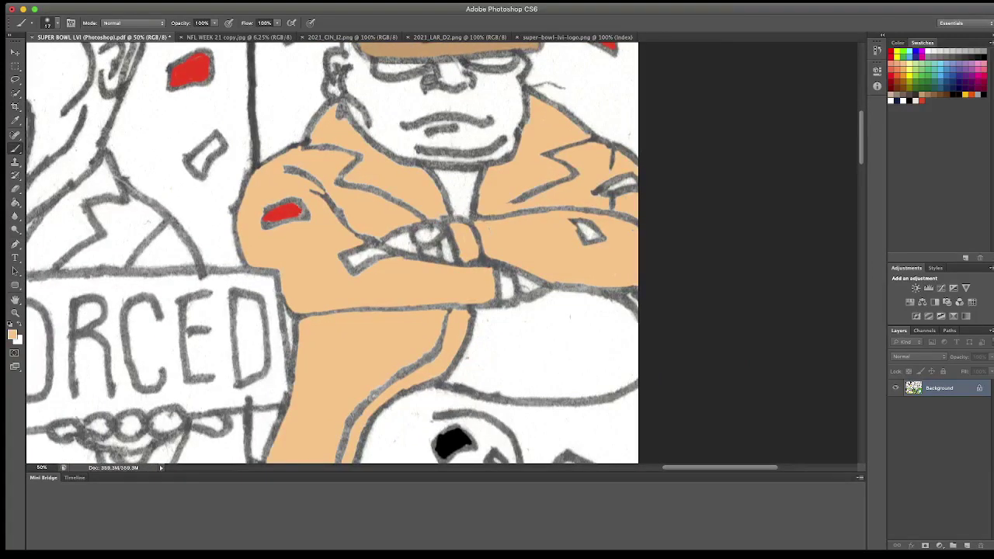
{"action": "key", "text": "g"}
{"action": "left_click", "coordinate": [443, 101]}
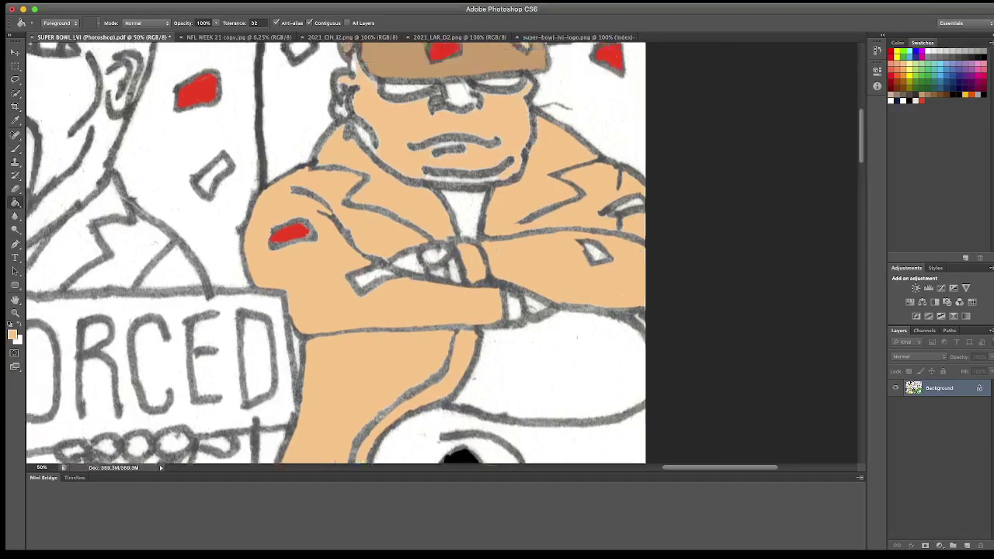
{"action": "scroll", "coordinate": [335, 253], "scroll_direction": "up", "scroll_amount": 3}
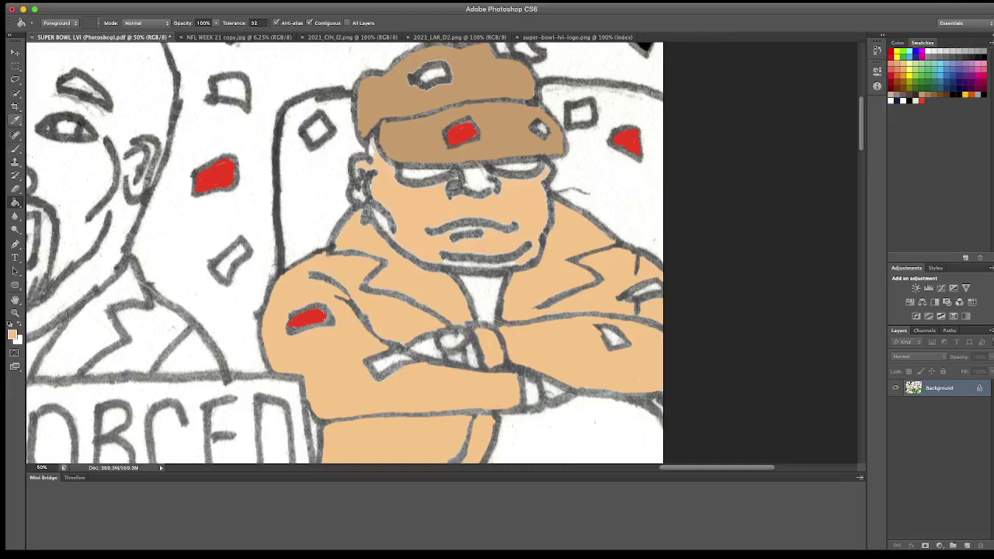
Step: Brush peach over the grey lines below the glasses, on the nose and along the upper lip
{"action": "key", "text": "b"}
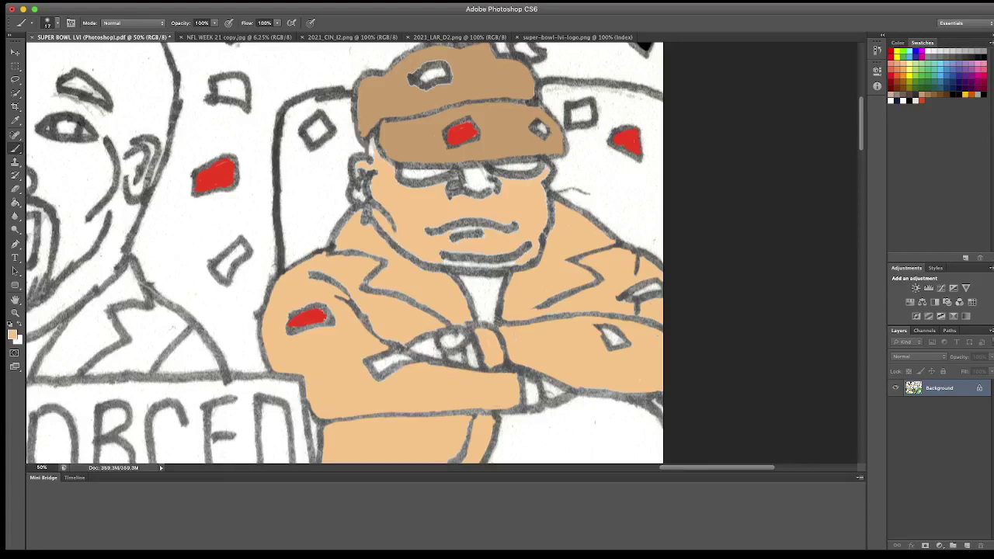
{"action": "left_click_drag", "start_coordinate": [400, 185], "coordinate": [478, 177]}
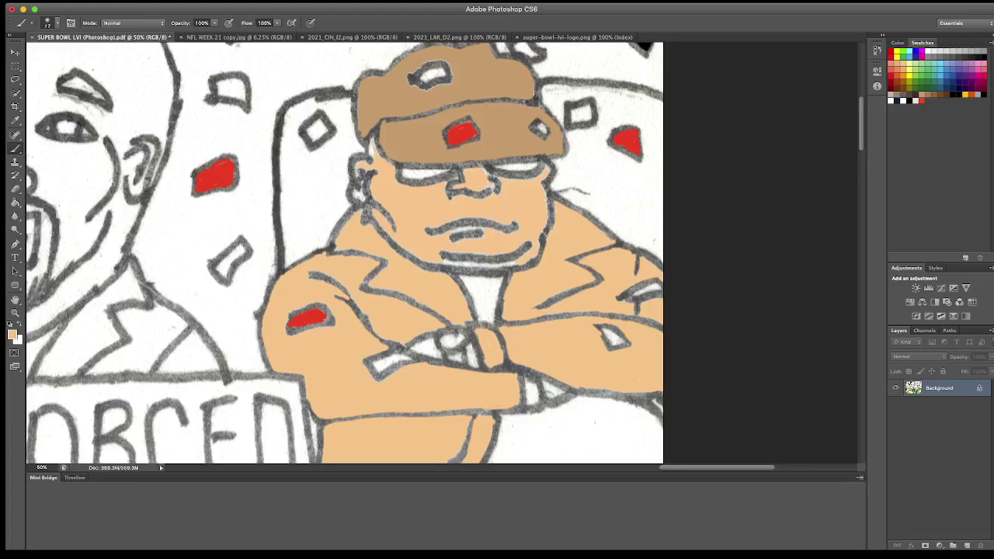
{"action": "mouse_move", "coordinate": [447, 184]}
{"action": "left_mouse_down"}
{"action": "mouse_move", "coordinate": [539, 177]}
{"action": "mouse_move", "coordinate": [547, 166]}
{"action": "mouse_move", "coordinate": [545, 185]}
{"action": "left_mouse_up"}
{"action": "left_click_drag", "start_coordinate": [451, 227], "coordinate": [496, 228]}
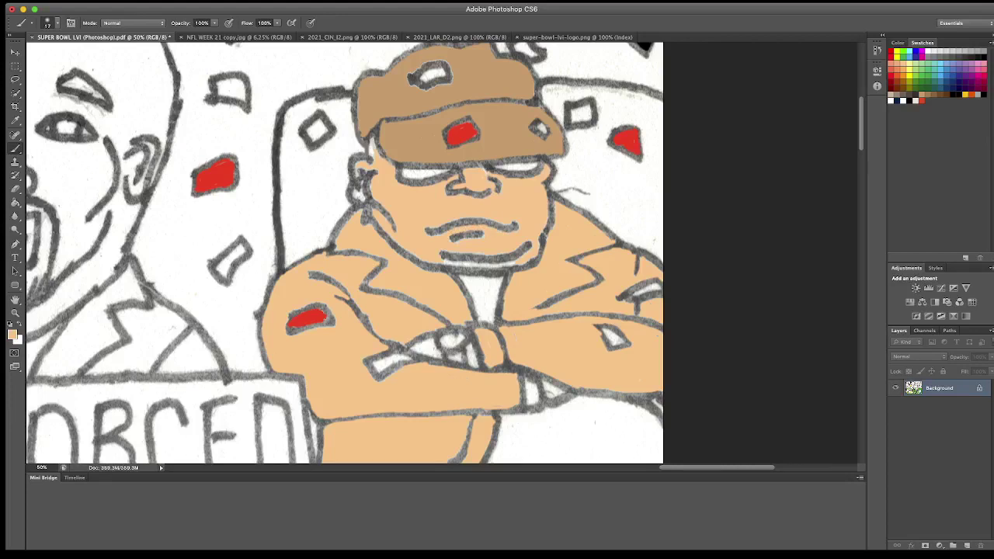
{"action": "left_click_drag", "start_coordinate": [426, 226], "coordinate": [518, 224]}
{"action": "mouse_move", "coordinate": [429, 233]}
{"action": "left_mouse_down"}
{"action": "mouse_move", "coordinate": [452, 240]}
{"action": "mouse_move", "coordinate": [462, 263]}
{"action": "mouse_move", "coordinate": [520, 265]}
{"action": "mouse_move", "coordinate": [529, 243]}
{"action": "left_mouse_up"}
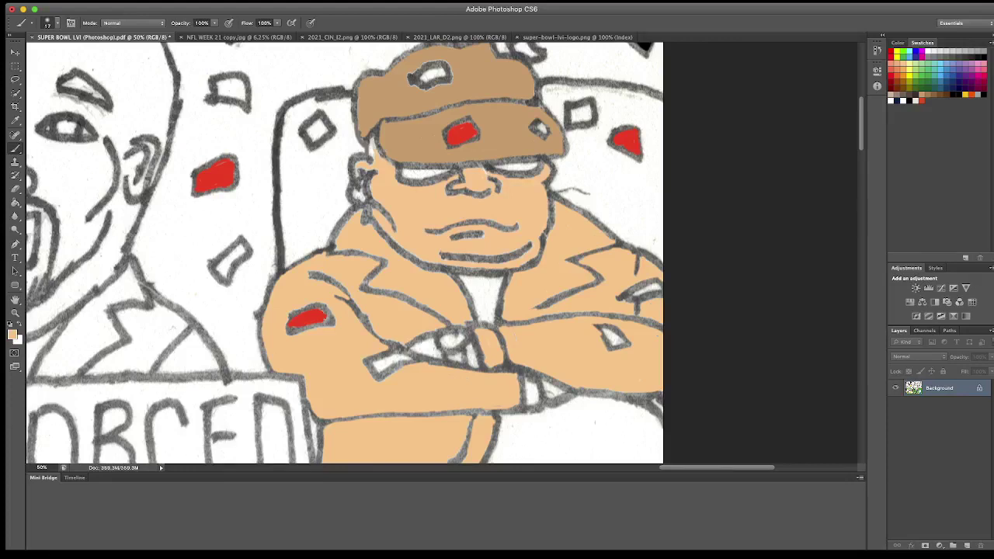
Step: Touch up the grey lines at the mouth, chin and ear, and the hand and wrist gaps
{"action": "left_click_drag", "start_coordinate": [383, 233], "coordinate": [440, 265]}
{"action": "mouse_move", "coordinate": [362, 195]}
{"action": "left_mouse_down"}
{"action": "mouse_move", "coordinate": [357, 175]}
{"action": "mouse_move", "coordinate": [370, 169]}
{"action": "left_mouse_up"}
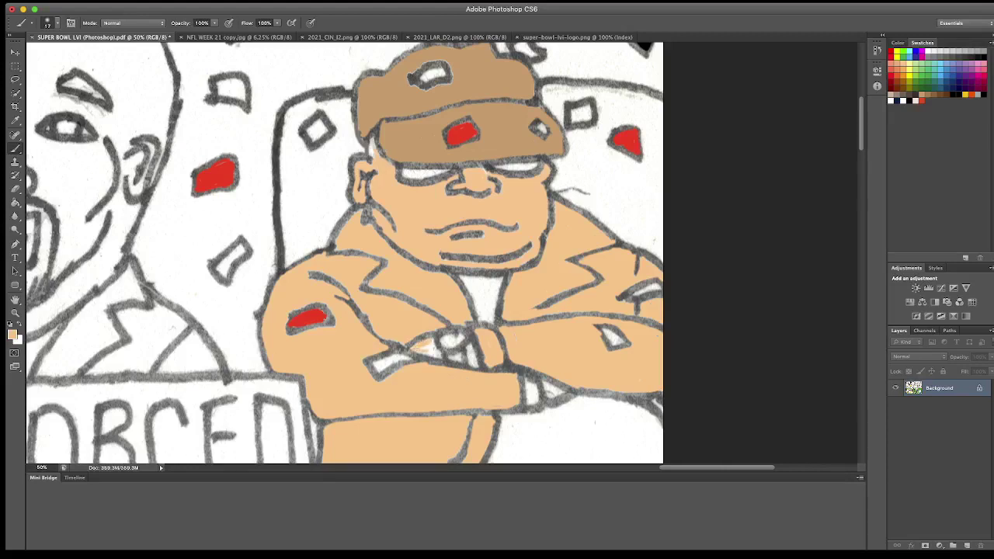
{"action": "left_click_drag", "start_coordinate": [415, 351], "coordinate": [435, 348]}
{"action": "left_click_drag", "start_coordinate": [544, 386], "coordinate": [558, 393]}
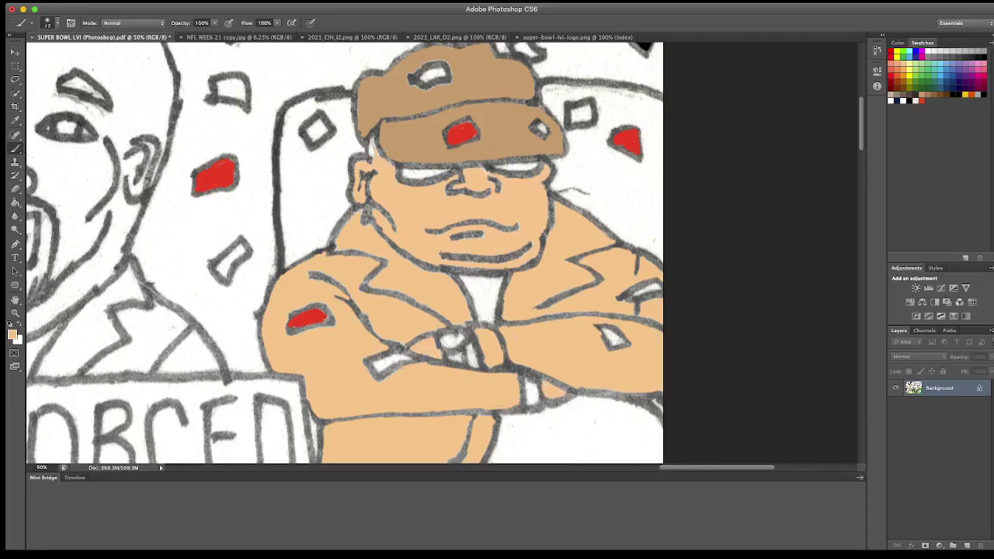
{"action": "key", "text": "i"}
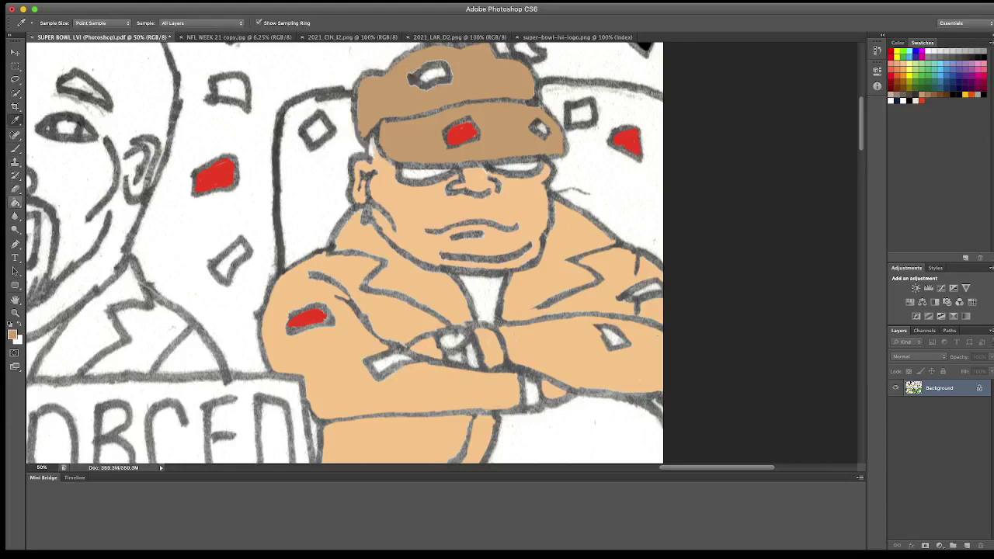
Step: Sample the hat's brown and fill the jacket lapel, right side, left sleeve and trousers with it
{"action": "left_click", "coordinate": [15, 202]}
{"action": "left_click", "coordinate": [407, 271]}
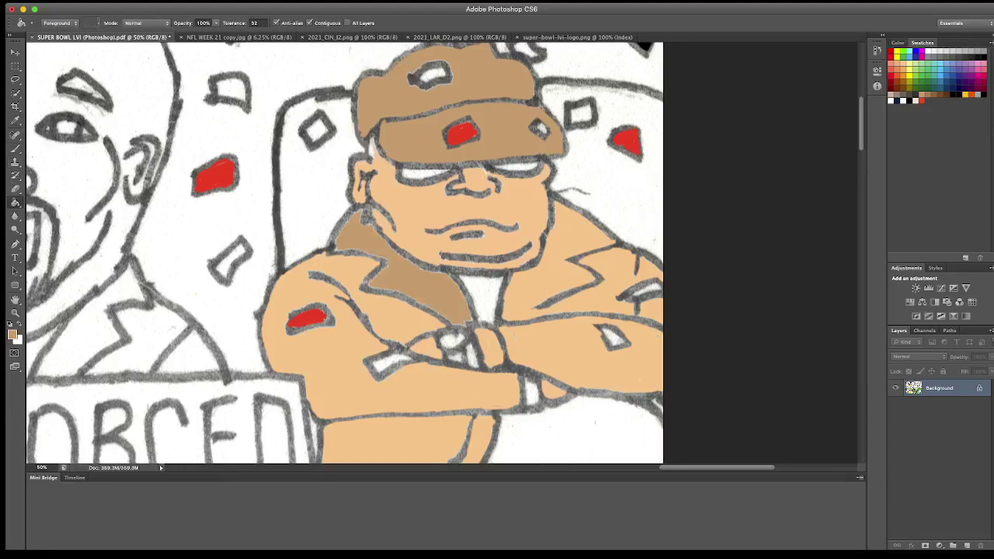
{"action": "left_click", "coordinate": [583, 295]}
{"action": "left_click", "coordinate": [350, 361]}
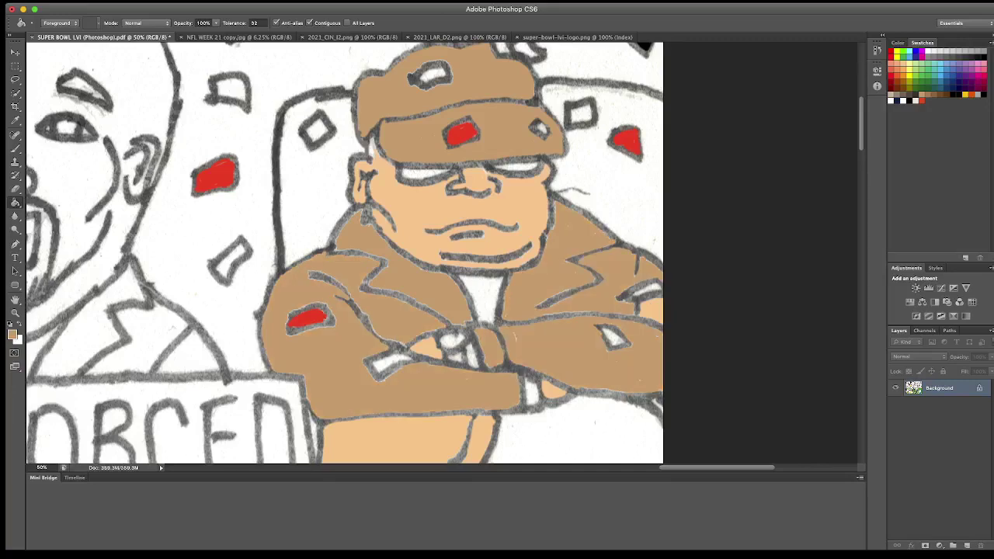
{"action": "left_click", "coordinate": [404, 443]}
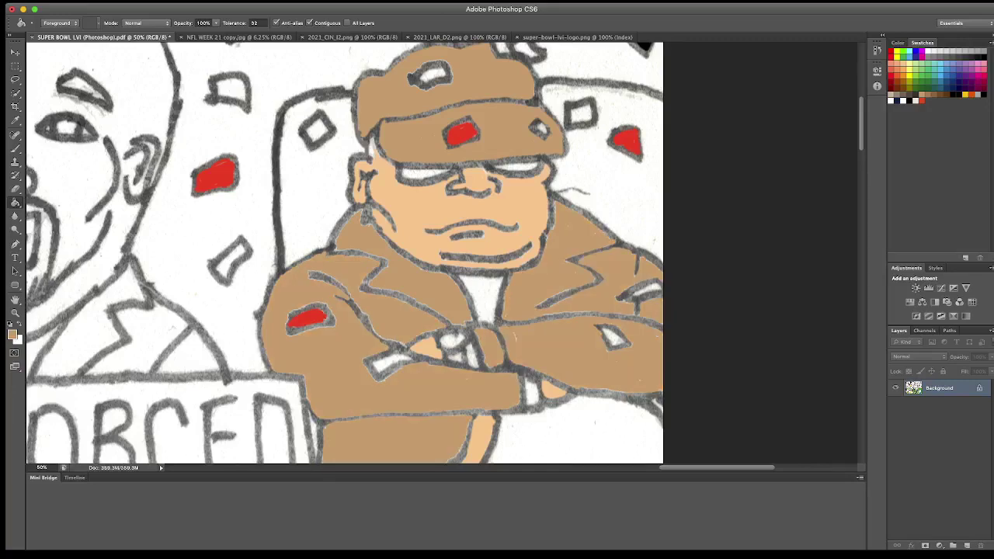
{"action": "scroll", "coordinate": [404, 443], "scroll_direction": "down", "scroll_amount": 3}
{"action": "scroll", "coordinate": [404, 443], "scroll_direction": "right", "scroll_amount": 3}
{"action": "scroll", "coordinate": [303, 253], "scroll_direction": "down", "scroll_amount": 5}
{"action": "scroll", "coordinate": [302, 253], "scroll_direction": "right", "scroll_amount": 3}
{"action": "scroll", "coordinate": [303, 252], "scroll_direction": "left", "scroll_amount": 1}
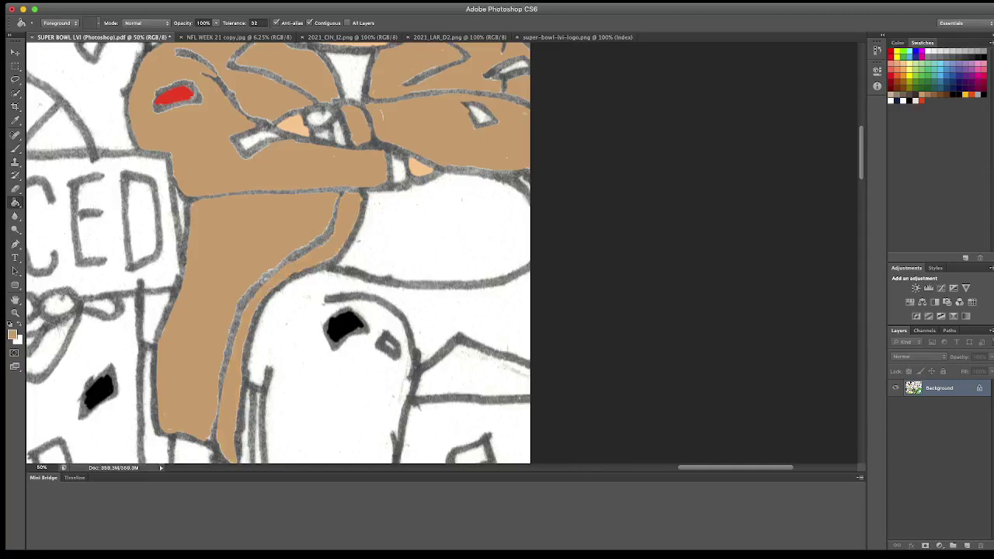
{"action": "scroll", "coordinate": [303, 252], "scroll_direction": "right", "scroll_amount": 1}
{"action": "scroll", "coordinate": [303, 253], "scroll_direction": "down", "scroll_amount": 2}
{"action": "scroll", "coordinate": [303, 252], "scroll_direction": "right", "scroll_amount": 2}
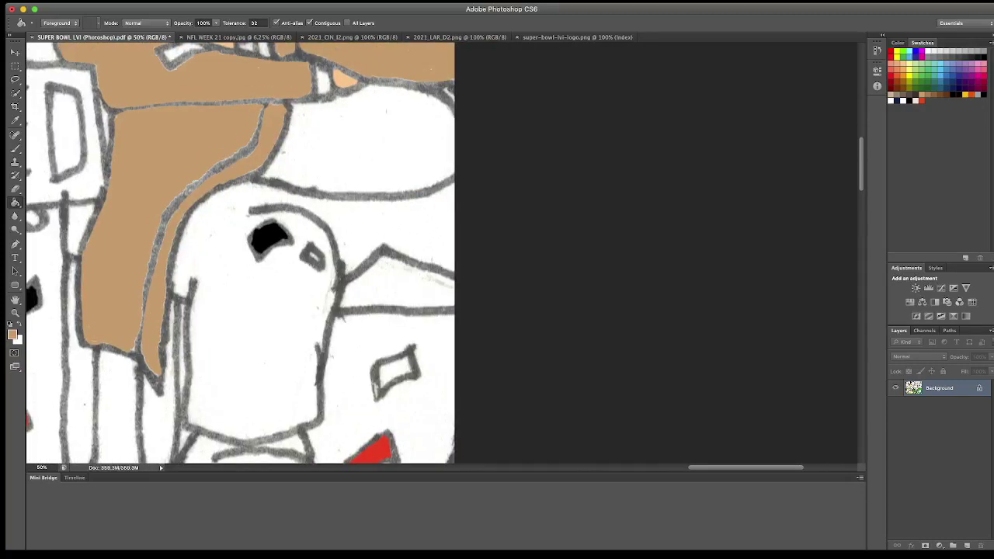
Step: Brush brown over the grey outline gaps along the trouser and leg edges
{"action": "key", "text": "b"}
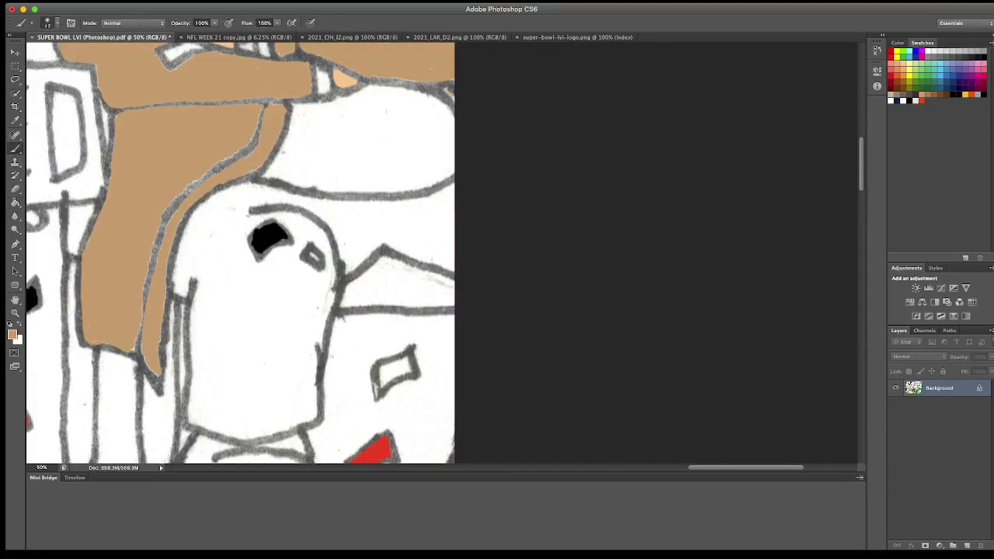
{"action": "scroll", "coordinate": [365, 252], "scroll_direction": "left", "scroll_amount": 10}
{"action": "scroll", "coordinate": [365, 253], "scroll_direction": "up", "scroll_amount": 7}
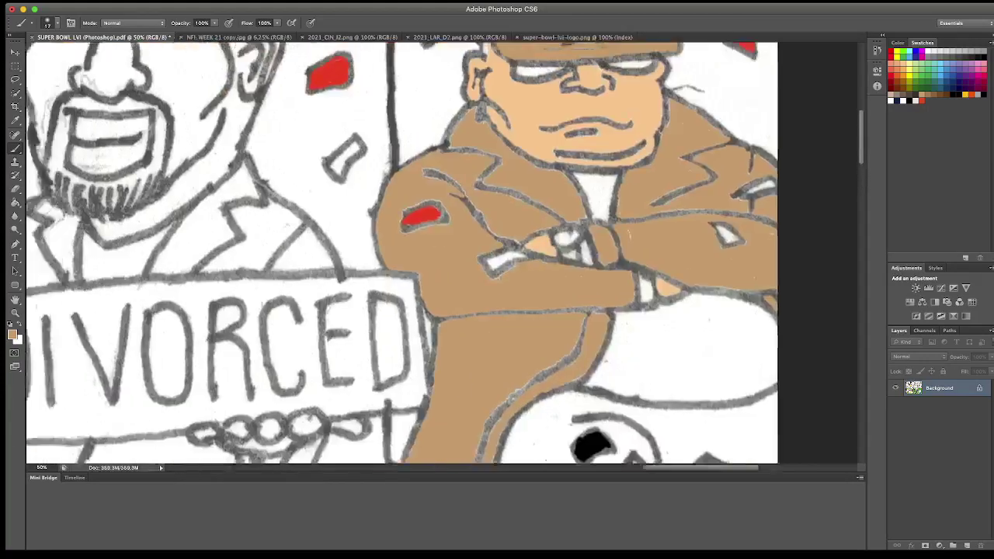
{"action": "scroll", "coordinate": [365, 252], "scroll_direction": "up", "scroll_amount": 3}
{"action": "scroll", "coordinate": [365, 252], "scroll_direction": "up", "scroll_amount": 1}
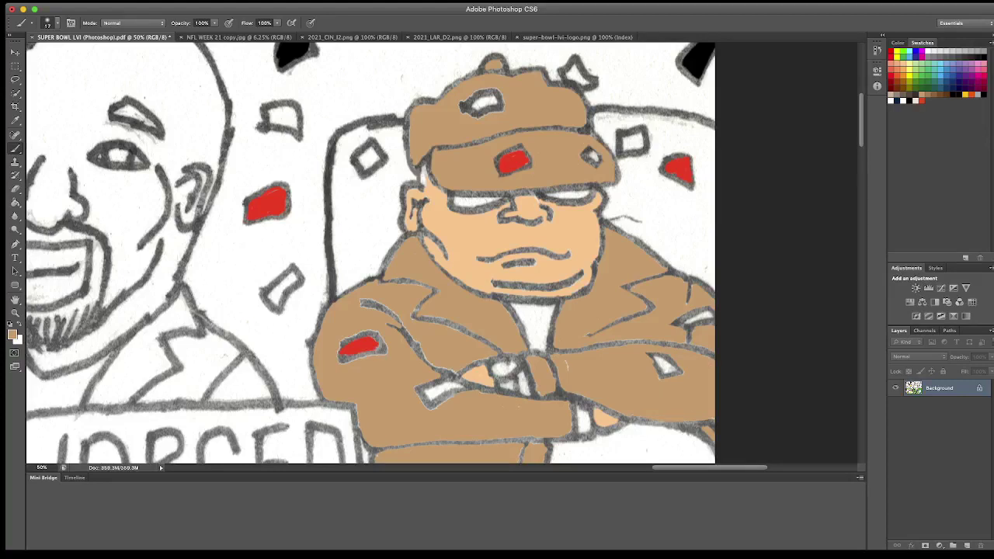
{"action": "scroll", "coordinate": [373, 253], "scroll_direction": "down", "scroll_amount": 2}
{"action": "scroll", "coordinate": [373, 253], "scroll_direction": "down", "scroll_amount": 1}
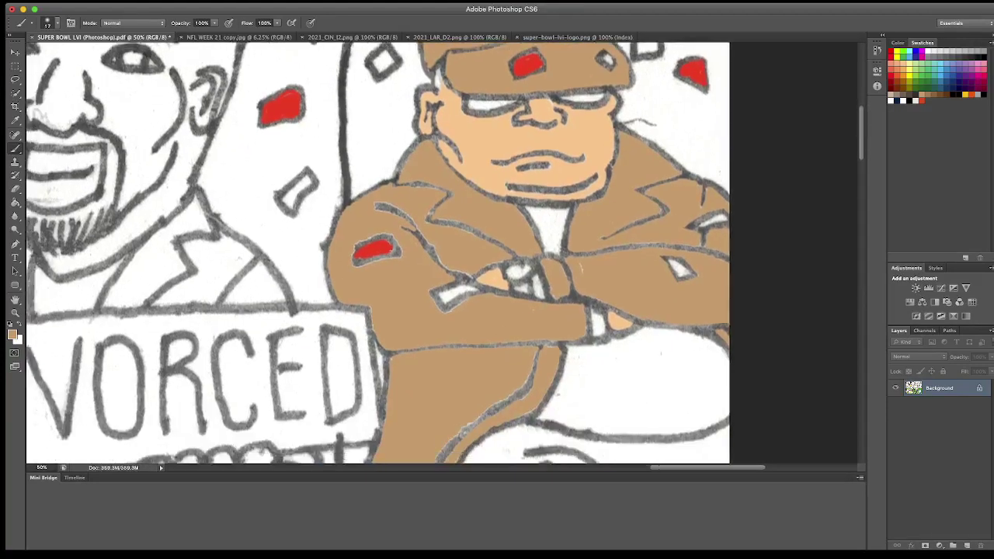
{"action": "scroll", "coordinate": [373, 252], "scroll_direction": "down", "scroll_amount": 4}
{"action": "scroll", "coordinate": [385, 252], "scroll_direction": "down", "scroll_amount": 2}
{"action": "scroll", "coordinate": [385, 253], "scroll_direction": "down", "scroll_amount": 2}
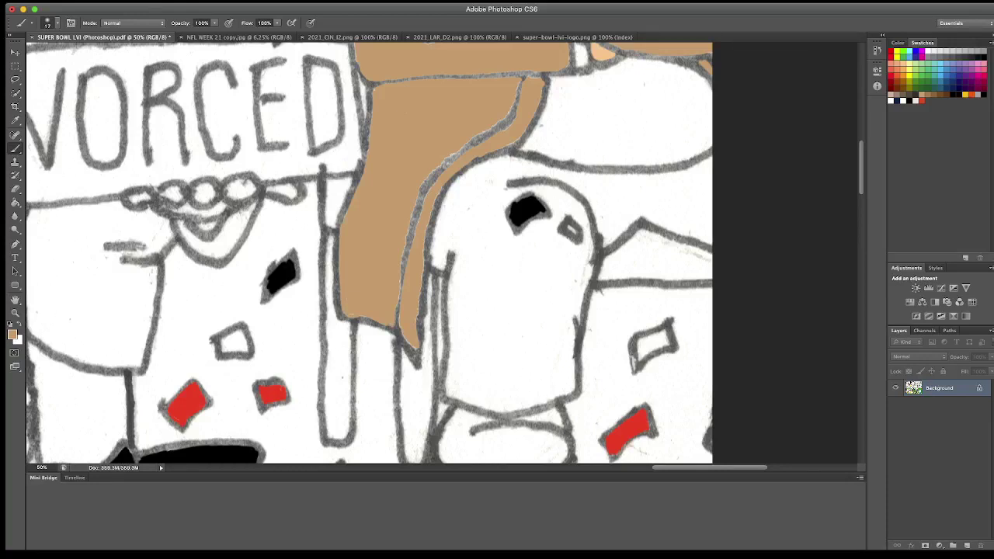
{"action": "mouse_move", "coordinate": [426, 247]}
{"action": "left_mouse_down"}
{"action": "mouse_move", "coordinate": [420, 202]}
{"action": "mouse_move", "coordinate": [434, 176]}
{"action": "left_mouse_up"}
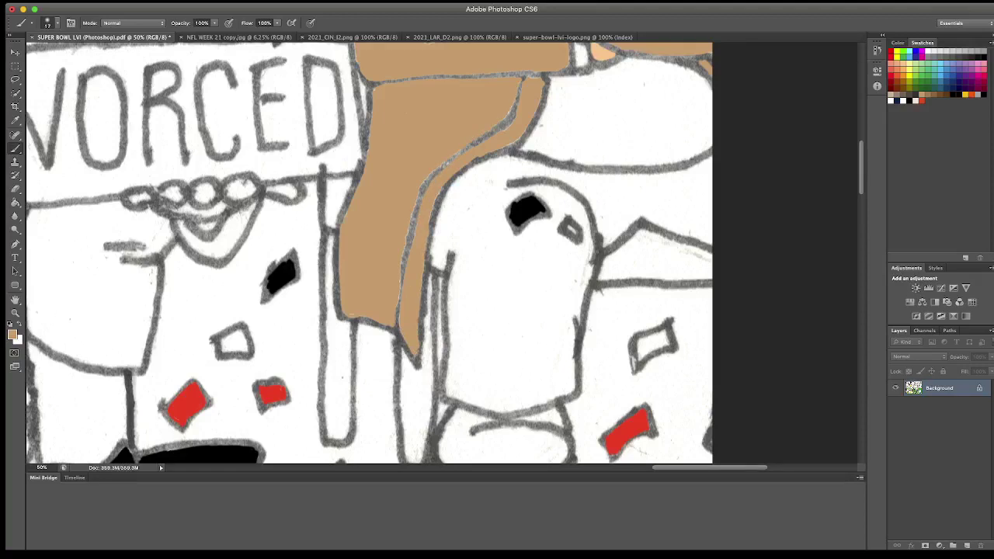
{"action": "left_click_drag", "start_coordinate": [512, 113], "coordinate": [493, 156]}
{"action": "scroll", "coordinate": [369, 252], "scroll_direction": "up", "scroll_amount": 3}
{"action": "scroll", "coordinate": [369, 253], "scroll_direction": "up", "scroll_amount": 2}
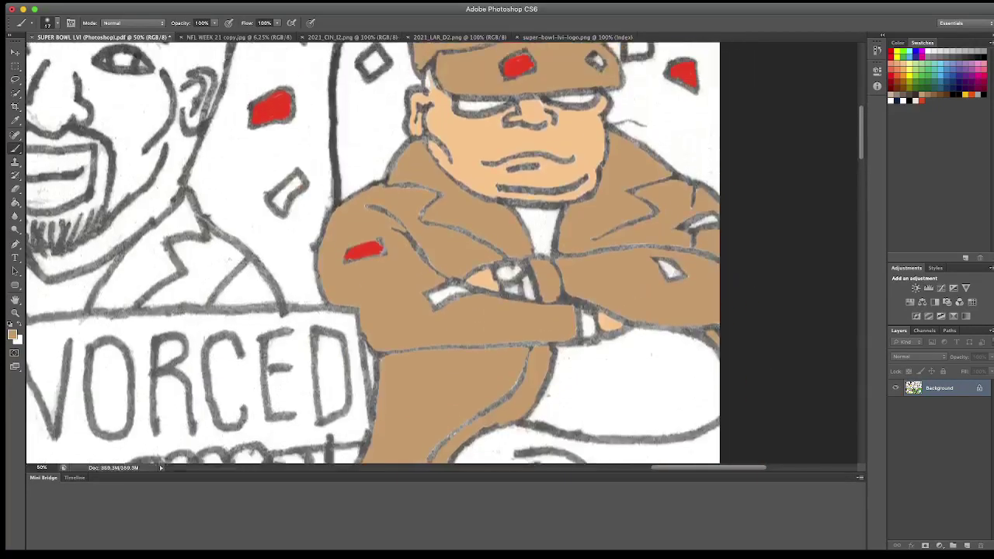
{"action": "scroll", "coordinate": [373, 252], "scroll_direction": "right", "scroll_amount": 5}
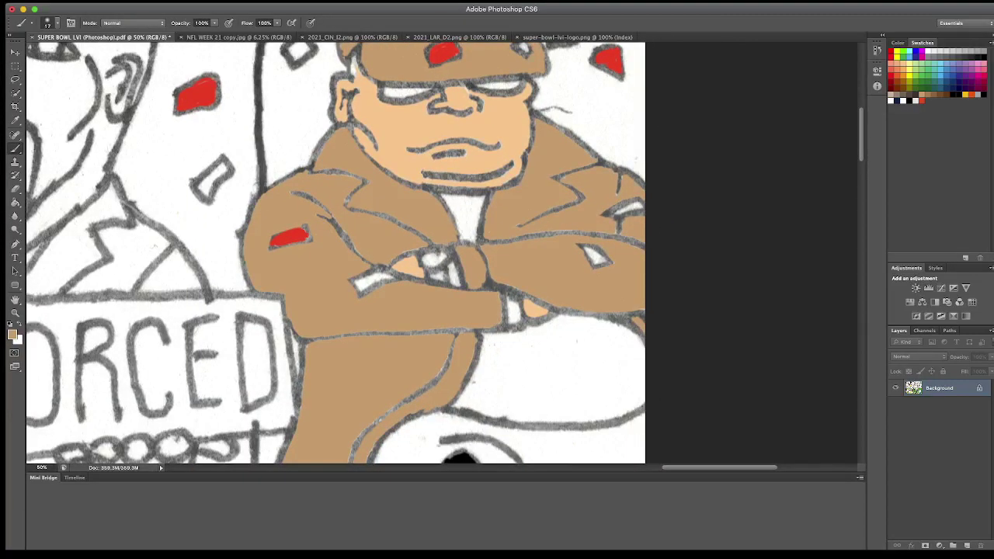
Step: In black, draw the watch, shirt collar, tie and its stripes, and lines on the paper below the arms
{"action": "key", "text": "d"}
{"action": "mouse_move", "coordinate": [435, 247]}
{"action": "left_mouse_down"}
{"action": "mouse_move", "coordinate": [424, 249]}
{"action": "mouse_move", "coordinate": [438, 270]}
{"action": "mouse_move", "coordinate": [452, 253]}
{"action": "mouse_move", "coordinate": [420, 254]}
{"action": "mouse_move", "coordinate": [434, 283]}
{"action": "mouse_move", "coordinate": [447, 283]}
{"action": "mouse_move", "coordinate": [432, 280]}
{"action": "mouse_move", "coordinate": [444, 283]}
{"action": "mouse_move", "coordinate": [425, 260]}
{"action": "mouse_move", "coordinate": [441, 265]}
{"action": "mouse_move", "coordinate": [448, 254]}
{"action": "mouse_move", "coordinate": [427, 259]}
{"action": "left_mouse_up"}
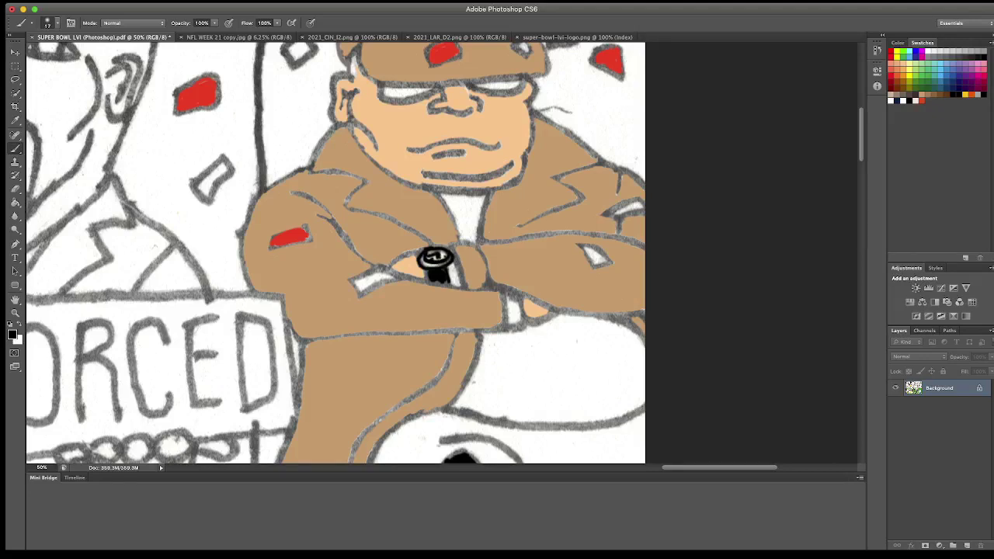
{"action": "scroll", "coordinate": [336, 253], "scroll_direction": "up", "scroll_amount": 2}
{"action": "scroll", "coordinate": [335, 252], "scroll_direction": "up", "scroll_amount": 3}
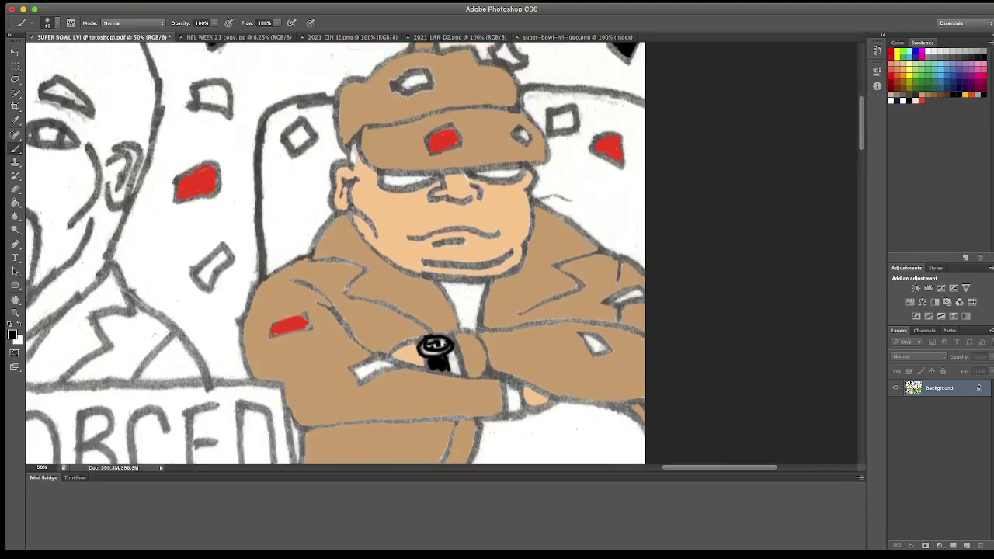
{"action": "mouse_move", "coordinate": [449, 282]}
{"action": "left_mouse_down"}
{"action": "mouse_move", "coordinate": [451, 300]}
{"action": "mouse_move", "coordinate": [474, 300]}
{"action": "mouse_move", "coordinate": [475, 282]}
{"action": "mouse_move", "coordinate": [460, 329]}
{"action": "left_mouse_up"}
{"action": "mouse_move", "coordinate": [471, 296]}
{"action": "left_mouse_down"}
{"action": "mouse_move", "coordinate": [479, 318]}
{"action": "mouse_move", "coordinate": [476, 308]}
{"action": "left_mouse_up"}
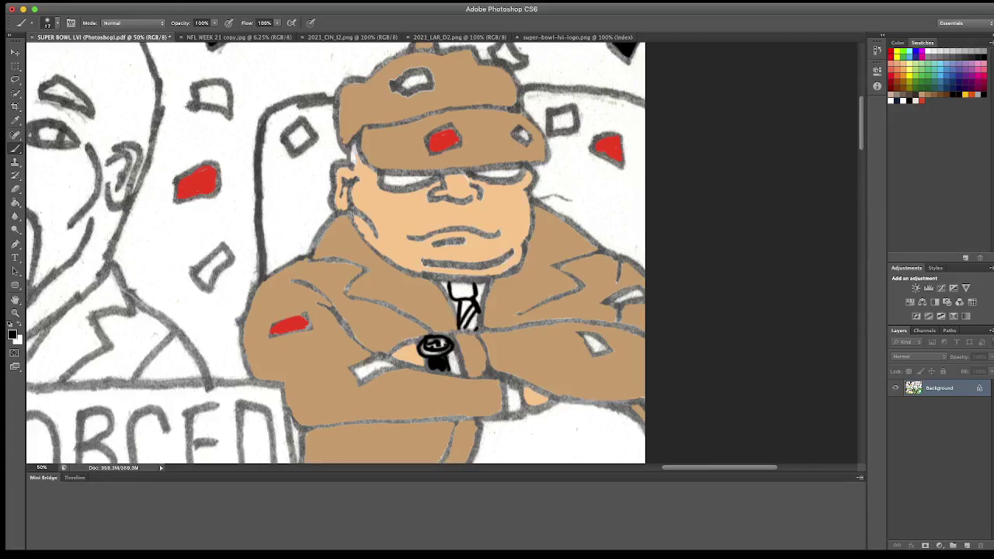
{"action": "mouse_move", "coordinate": [504, 417]}
{"action": "left_mouse_down"}
{"action": "mouse_move", "coordinate": [549, 439]}
{"action": "mouse_move", "coordinate": [559, 402]}
{"action": "left_mouse_up"}
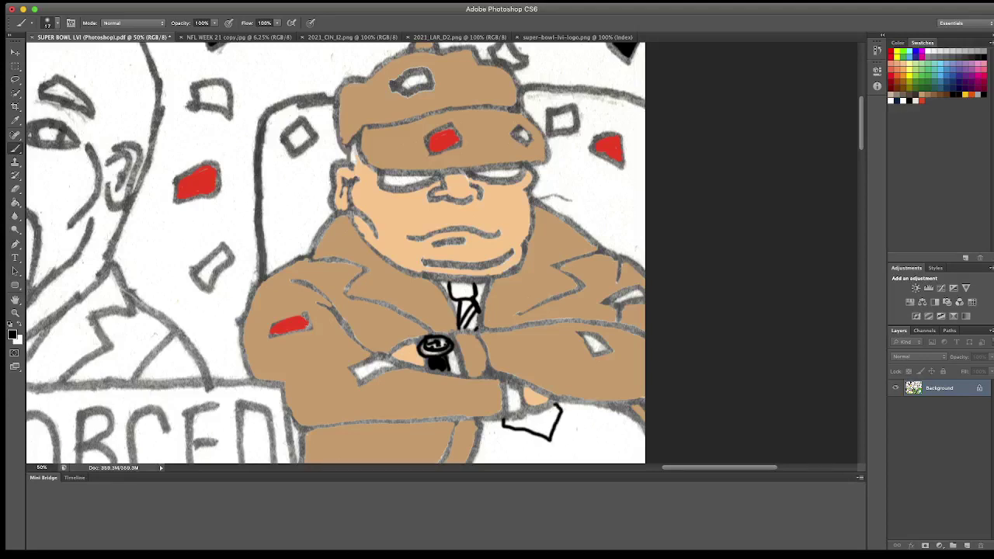
{"action": "left_click_drag", "start_coordinate": [517, 428], "coordinate": [548, 404]}
{"action": "mouse_move", "coordinate": [452, 296]}
{"action": "left_mouse_down"}
{"action": "mouse_move", "coordinate": [467, 282]}
{"action": "mouse_move", "coordinate": [464, 289]}
{"action": "left_mouse_up"}
{"action": "left_click_drag", "start_coordinate": [460, 296], "coordinate": [474, 283]}
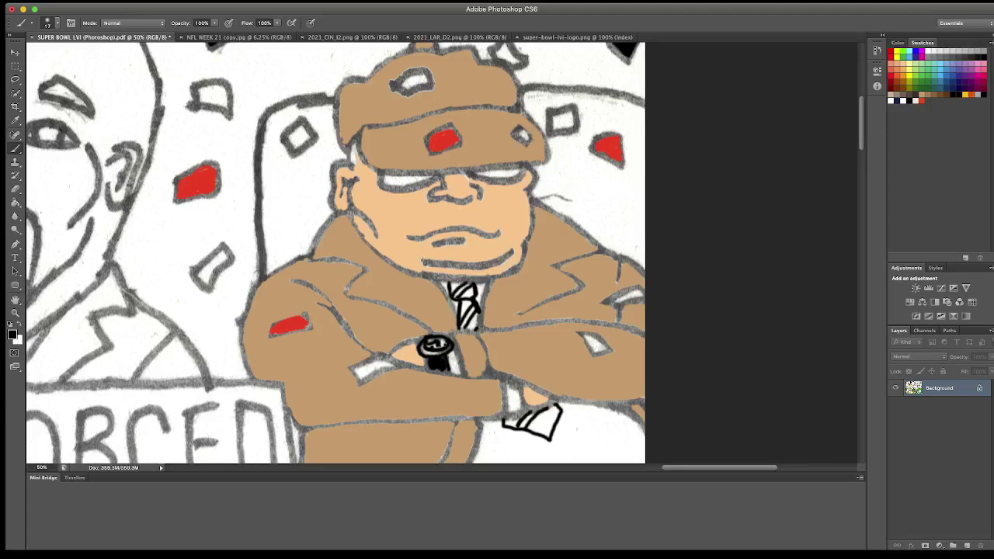
Step: Ink the mouth, chin, under-eye line, left jaw, left ear and tops of both glasses lenses in black
{"action": "mouse_move", "coordinate": [407, 238]}
{"action": "left_mouse_down"}
{"action": "mouse_move", "coordinate": [490, 235]}
{"action": "mouse_move", "coordinate": [457, 243]}
{"action": "mouse_move", "coordinate": [488, 245]}
{"action": "left_mouse_up"}
{"action": "left_click_drag", "start_coordinate": [424, 262], "coordinate": [513, 257]}
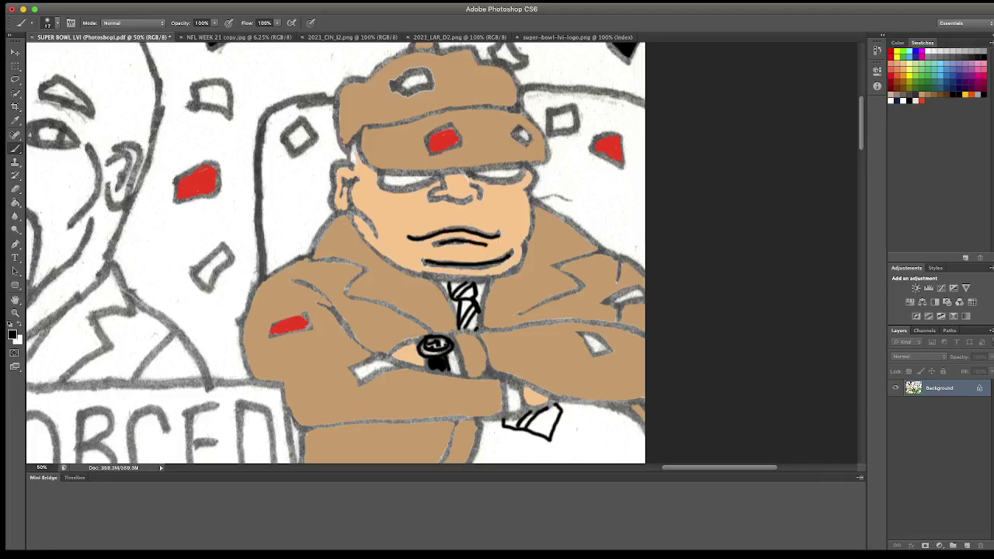
{"action": "mouse_move", "coordinate": [379, 174]}
{"action": "left_mouse_down"}
{"action": "mouse_move", "coordinate": [416, 190]}
{"action": "mouse_move", "coordinate": [436, 178]}
{"action": "mouse_move", "coordinate": [432, 200]}
{"action": "mouse_move", "coordinate": [477, 199]}
{"action": "mouse_move", "coordinate": [483, 190]}
{"action": "mouse_move", "coordinate": [471, 178]}
{"action": "mouse_move", "coordinate": [520, 179]}
{"action": "mouse_move", "coordinate": [525, 168]}
{"action": "mouse_move", "coordinate": [525, 256]}
{"action": "left_mouse_up"}
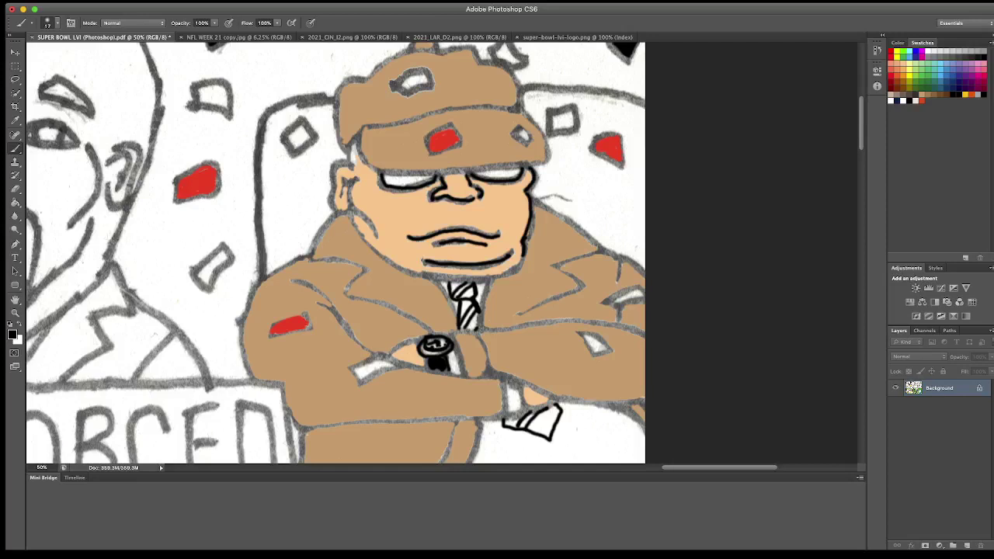
{"action": "mouse_move", "coordinate": [351, 205]}
{"action": "left_mouse_down"}
{"action": "mouse_move", "coordinate": [378, 238]}
{"action": "mouse_move", "coordinate": [359, 234]}
{"action": "mouse_move", "coordinate": [411, 273]}
{"action": "mouse_move", "coordinate": [469, 280]}
{"action": "mouse_move", "coordinate": [516, 270]}
{"action": "mouse_move", "coordinate": [522, 257]}
{"action": "left_mouse_up"}
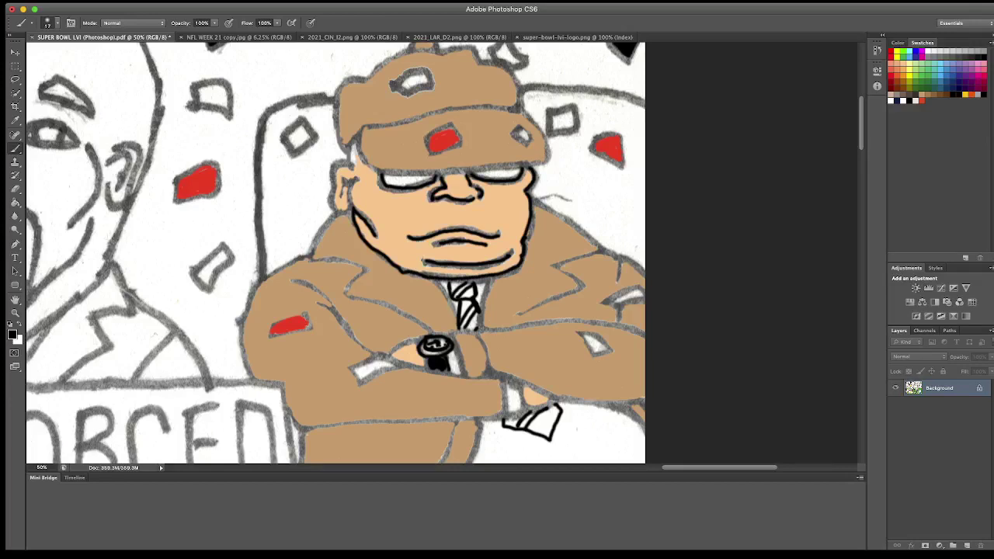
{"action": "mouse_move", "coordinate": [353, 163]}
{"action": "left_mouse_down"}
{"action": "mouse_move", "coordinate": [333, 181]}
{"action": "mouse_move", "coordinate": [332, 206]}
{"action": "mouse_move", "coordinate": [351, 212]}
{"action": "mouse_move", "coordinate": [356, 138]}
{"action": "left_mouse_up"}
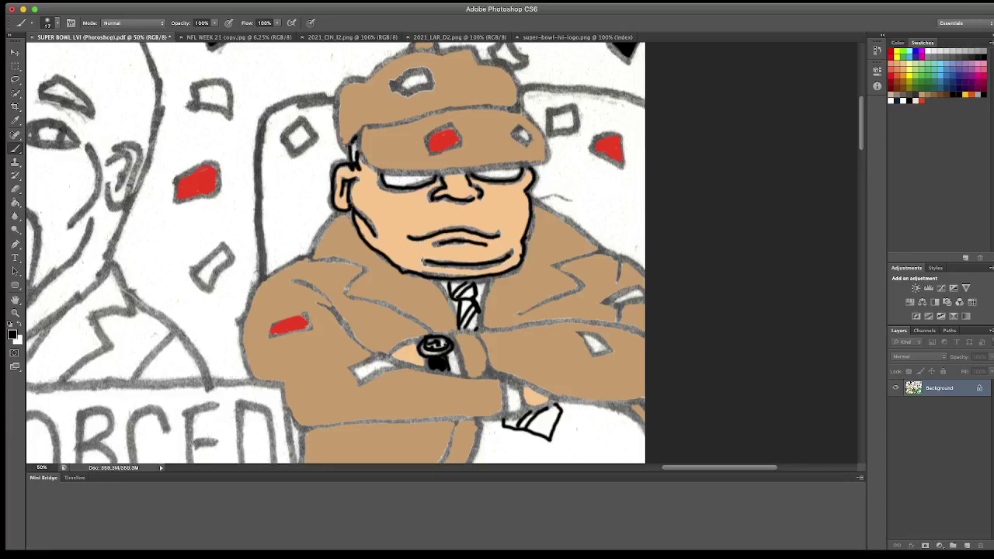
{"action": "left_click_drag", "start_coordinate": [388, 180], "coordinate": [418, 174]}
{"action": "left_click_drag", "start_coordinate": [485, 170], "coordinate": [515, 172]}
Step: Paint the tie knot, lower tie stripes and the paper below the hands orange-red
{"action": "left_click_drag", "start_coordinate": [450, 284], "coordinate": [469, 298]}
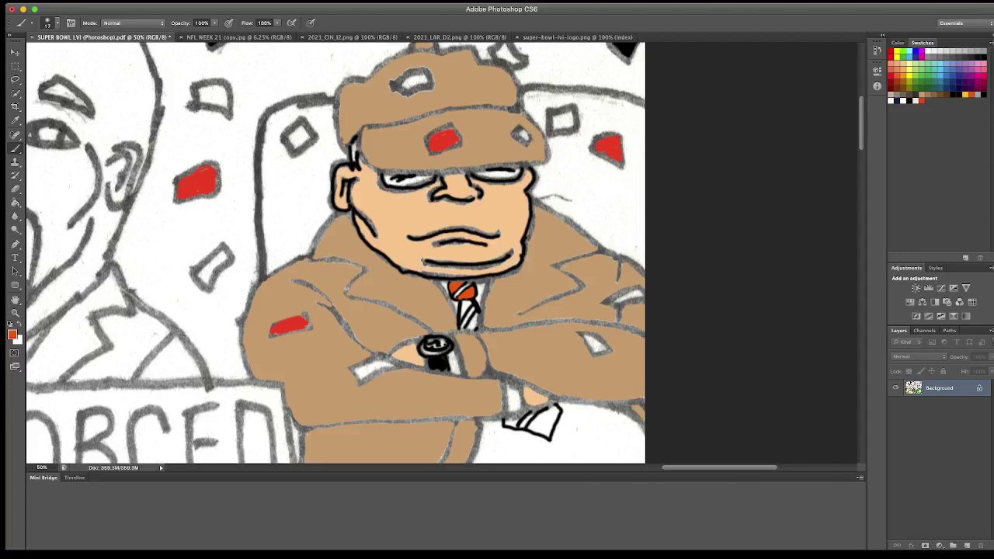
{"action": "left_click_drag", "start_coordinate": [463, 300], "coordinate": [475, 328]}
{"action": "scroll", "coordinate": [336, 252], "scroll_direction": "down", "scroll_amount": 1}
{"action": "mouse_move", "coordinate": [497, 413]}
{"action": "left_mouse_down"}
{"action": "mouse_move", "coordinate": [548, 399]}
{"action": "mouse_move", "coordinate": [536, 410]}
{"action": "left_mouse_up"}
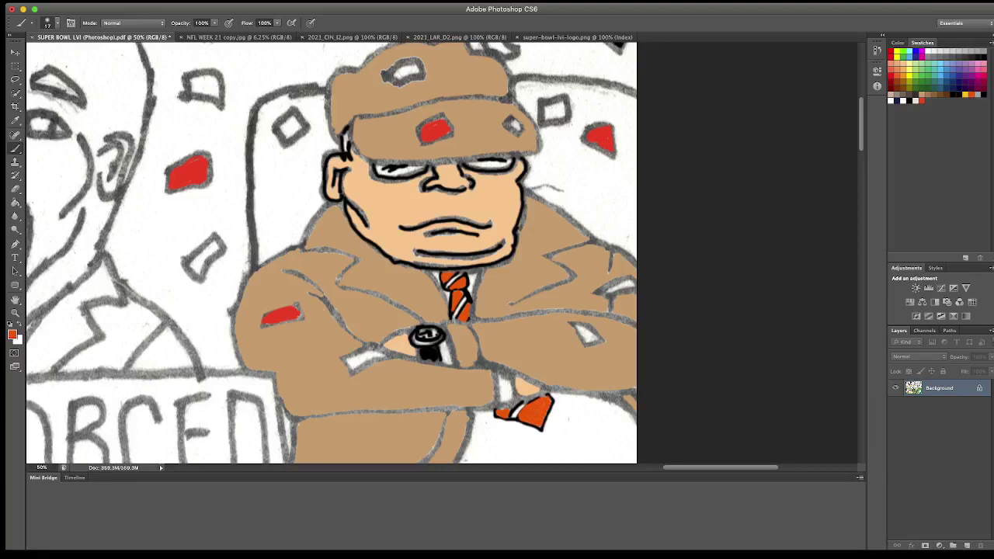
Step: Fill the man's trousers with pale yellow using the Paint Bucket
{"action": "scroll", "coordinate": [535, 410], "scroll_direction": "down", "scroll_amount": 1}
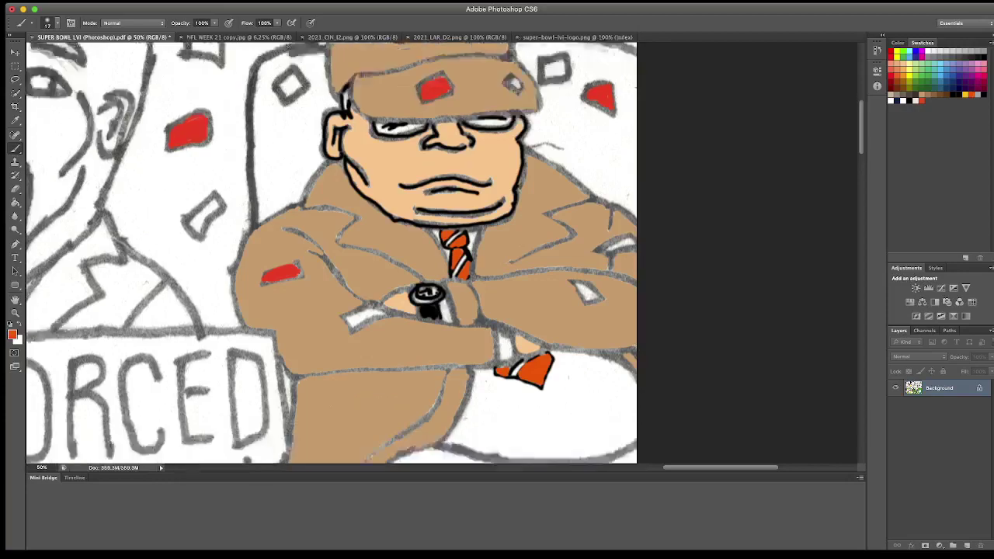
{"action": "scroll", "coordinate": [534, 410], "scroll_direction": "down", "scroll_amount": 5}
{"action": "scroll", "coordinate": [535, 410], "scroll_direction": "down", "scroll_amount": 5}
{"action": "scroll", "coordinate": [534, 410], "scroll_direction": "down", "scroll_amount": 5}
{"action": "scroll", "coordinate": [534, 410], "scroll_direction": "down", "scroll_amount": 5}
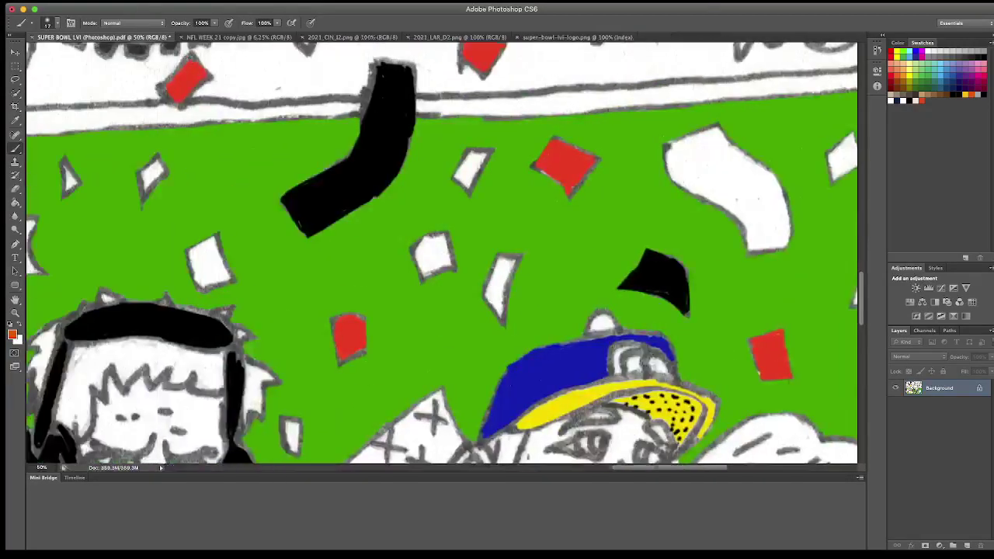
{"action": "scroll", "coordinate": [535, 411], "scroll_direction": "down", "scroll_amount": 5}
{"action": "scroll", "coordinate": [535, 410], "scroll_direction": "down", "scroll_amount": 5}
{"action": "scroll", "coordinate": [534, 410], "scroll_direction": "down", "scroll_amount": 3}
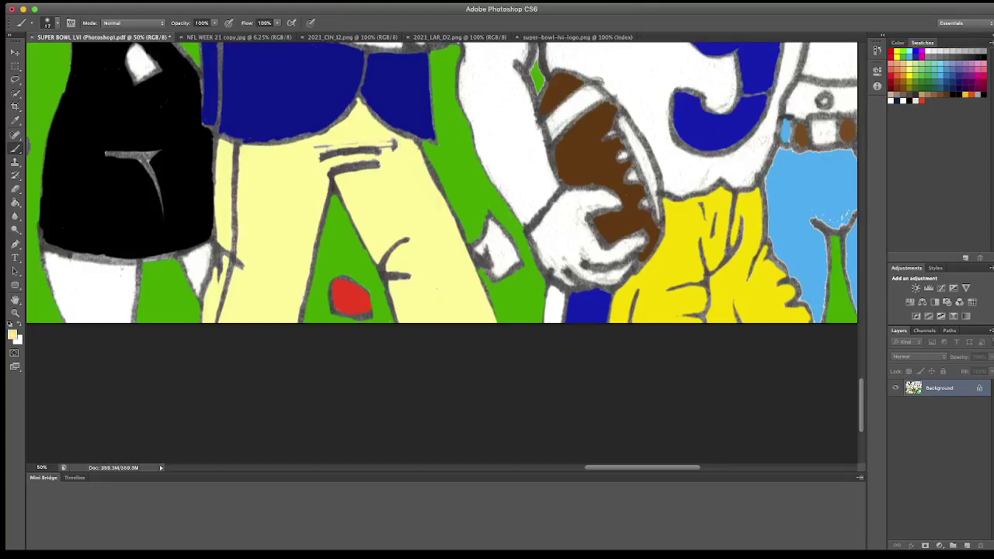
{"action": "scroll", "coordinate": [534, 410], "scroll_direction": "up", "scroll_amount": 3}
{"action": "scroll", "coordinate": [534, 410], "scroll_direction": "up", "scroll_amount": 5}
{"action": "scroll", "coordinate": [534, 410], "scroll_direction": "up", "scroll_amount": 5}
{"action": "scroll", "coordinate": [534, 410], "scroll_direction": "up", "scroll_amount": 10}
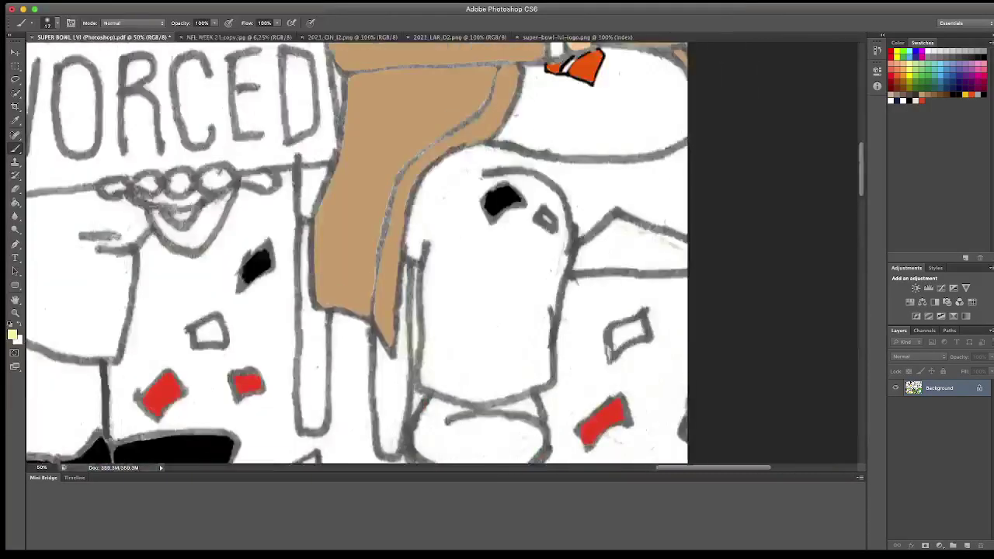
{"action": "scroll", "coordinate": [535, 410], "scroll_direction": "right", "scroll_amount": 10}
{"action": "scroll", "coordinate": [534, 410], "scroll_direction": "up", "scroll_amount": 5}
{"action": "scroll", "coordinate": [535, 410], "scroll_direction": "left", "scroll_amount": 3}
{"action": "scroll", "coordinate": [534, 410], "scroll_direction": "up", "scroll_amount": 3}
{"action": "scroll", "coordinate": [534, 410], "scroll_direction": "left", "scroll_amount": 5}
{"action": "scroll", "coordinate": [535, 410], "scroll_direction": "left", "scroll_amount": 5}
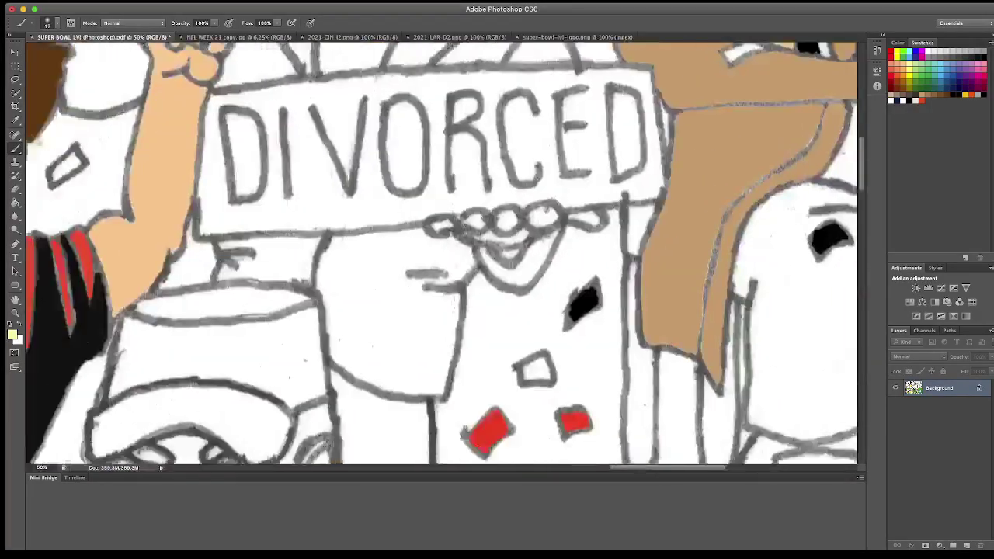
{"action": "scroll", "coordinate": [534, 410], "scroll_direction": "down", "scroll_amount": 5}
{"action": "scroll", "coordinate": [535, 410], "scroll_direction": "down", "scroll_amount": 5}
{"action": "scroll", "coordinate": [535, 410], "scroll_direction": "down", "scroll_amount": 3}
{"action": "scroll", "coordinate": [535, 410], "scroll_direction": "right", "scroll_amount": 10}
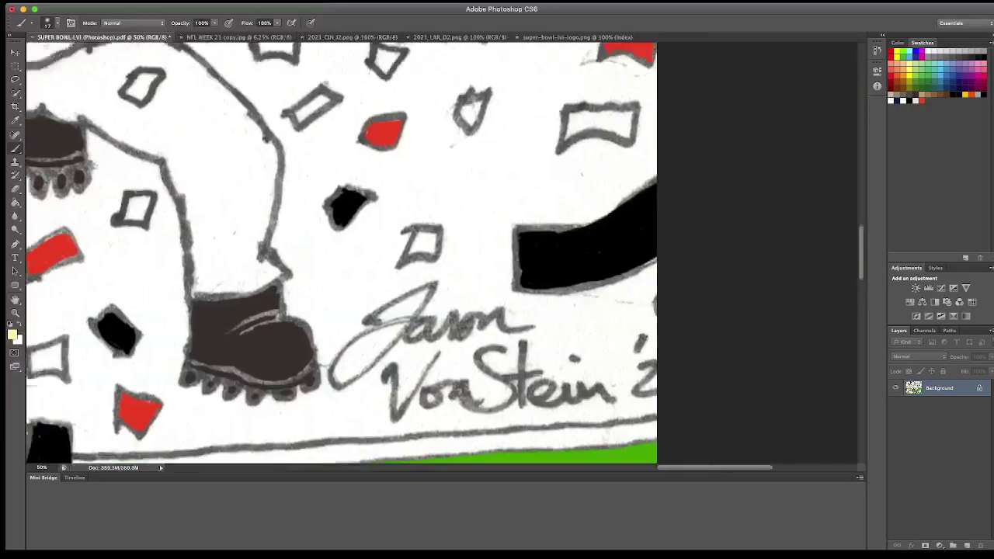
{"action": "scroll", "coordinate": [534, 410], "scroll_direction": "up", "scroll_amount": 3}
{"action": "scroll", "coordinate": [534, 410], "scroll_direction": "up", "scroll_amount": 5}
{"action": "scroll", "coordinate": [534, 410], "scroll_direction": "right", "scroll_amount": 3}
{"action": "scroll", "coordinate": [534, 410], "scroll_direction": "left", "scroll_amount": 3}
{"action": "scroll", "coordinate": [534, 410], "scroll_direction": "up", "scroll_amount": 3}
{"action": "scroll", "coordinate": [439, 253], "scroll_direction": "left", "scroll_amount": 5}
{"action": "scroll", "coordinate": [440, 253], "scroll_direction": "up", "scroll_amount": 3}
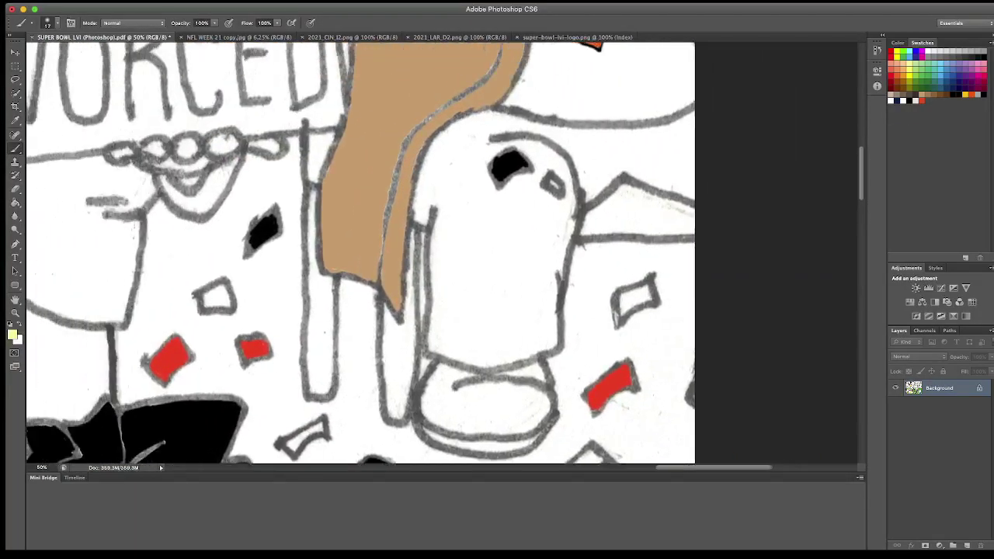
{"action": "key", "text": "g"}
{"action": "left_click", "coordinate": [497, 272]}
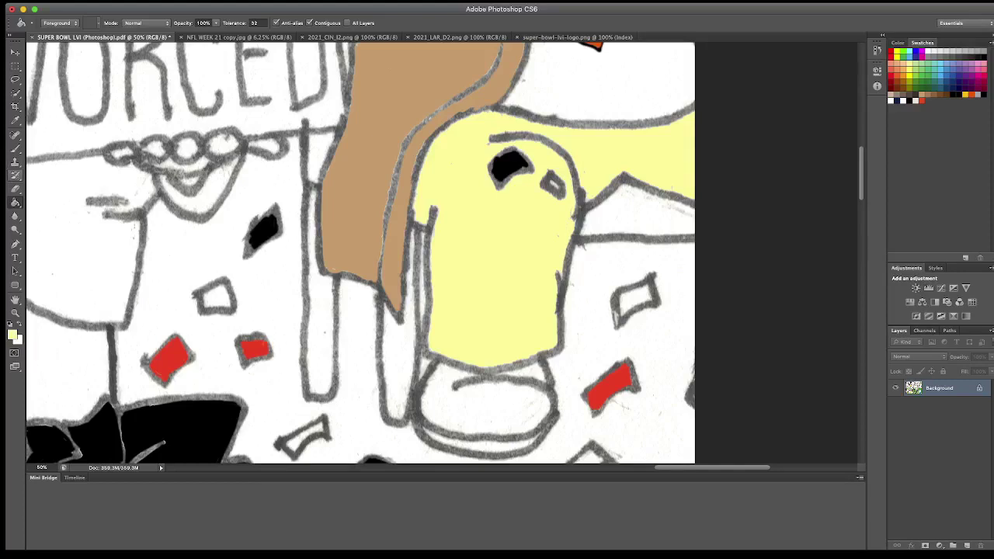
Step: Brush pale yellow over the grey pixels along the trousers' left and bottom-left edges
{"action": "scroll", "coordinate": [361, 252], "scroll_direction": "up", "scroll_amount": 3}
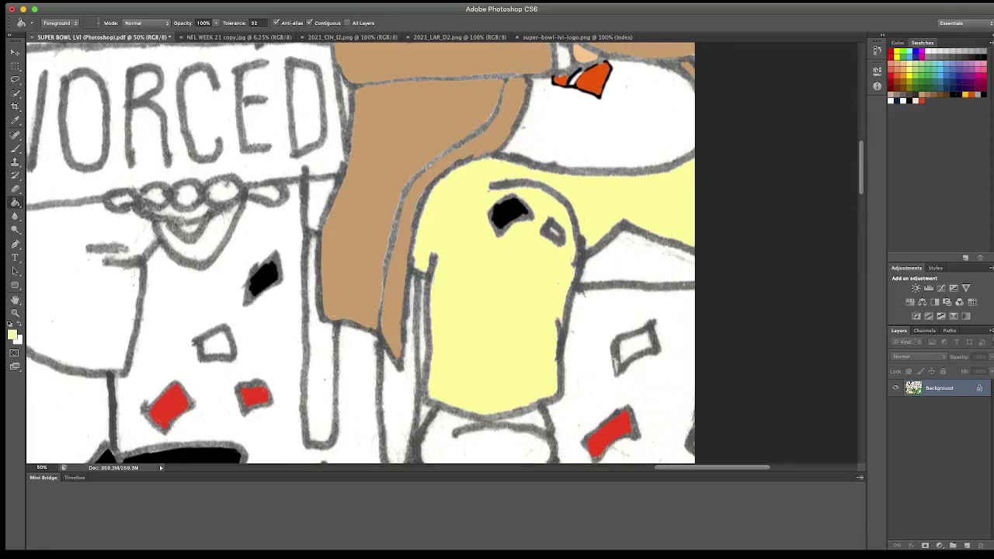
{"action": "key", "text": "b"}
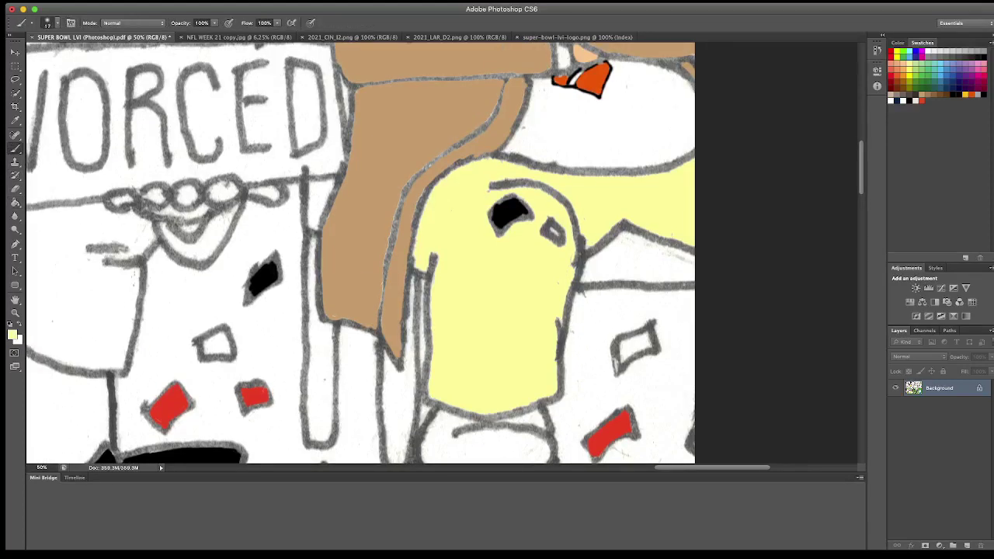
{"action": "mouse_move", "coordinate": [423, 201]}
{"action": "left_mouse_down"}
{"action": "mouse_move", "coordinate": [416, 271]}
{"action": "mouse_move", "coordinate": [430, 257]}
{"action": "mouse_move", "coordinate": [436, 278]}
{"action": "left_mouse_up"}
{"action": "left_click_drag", "start_coordinate": [431, 336], "coordinate": [431, 360]}
{"action": "left_click_drag", "start_coordinate": [428, 399], "coordinate": [477, 415]}
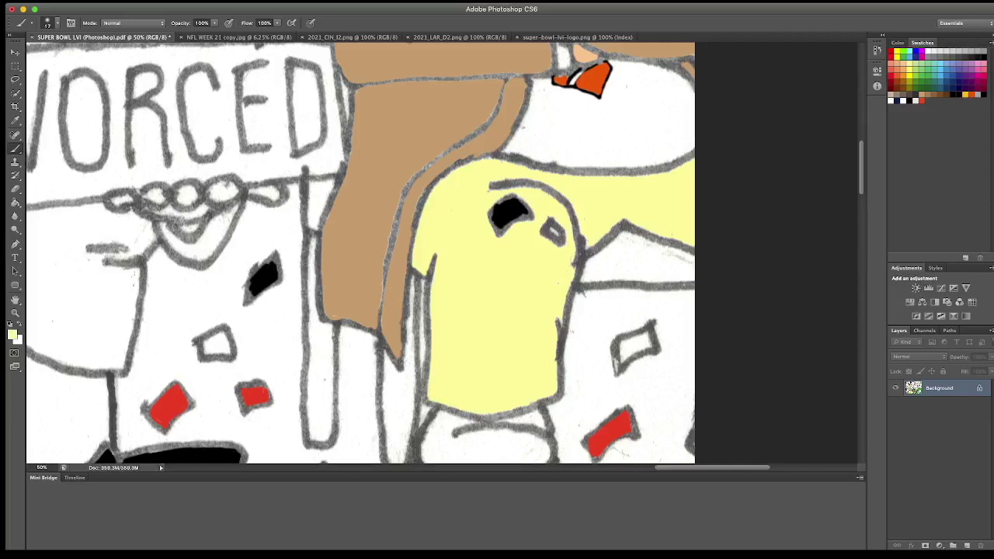
Step: Clean up the right and top edges of the yellow trousers, then zoom out to the whole illustration
{"action": "left_click_drag", "start_coordinate": [561, 334], "coordinate": [575, 250]}
{"action": "mouse_move", "coordinate": [543, 219]}
{"action": "left_mouse_down"}
{"action": "mouse_move", "coordinate": [546, 231]}
{"action": "mouse_move", "coordinate": [499, 194]}
{"action": "mouse_move", "coordinate": [524, 185]}
{"action": "mouse_move", "coordinate": [556, 196]}
{"action": "mouse_move", "coordinate": [570, 210]}
{"action": "mouse_move", "coordinate": [553, 231]}
{"action": "mouse_move", "coordinate": [558, 246]}
{"action": "mouse_move", "coordinate": [587, 248]}
{"action": "mouse_move", "coordinate": [581, 254]}
{"action": "left_mouse_up"}
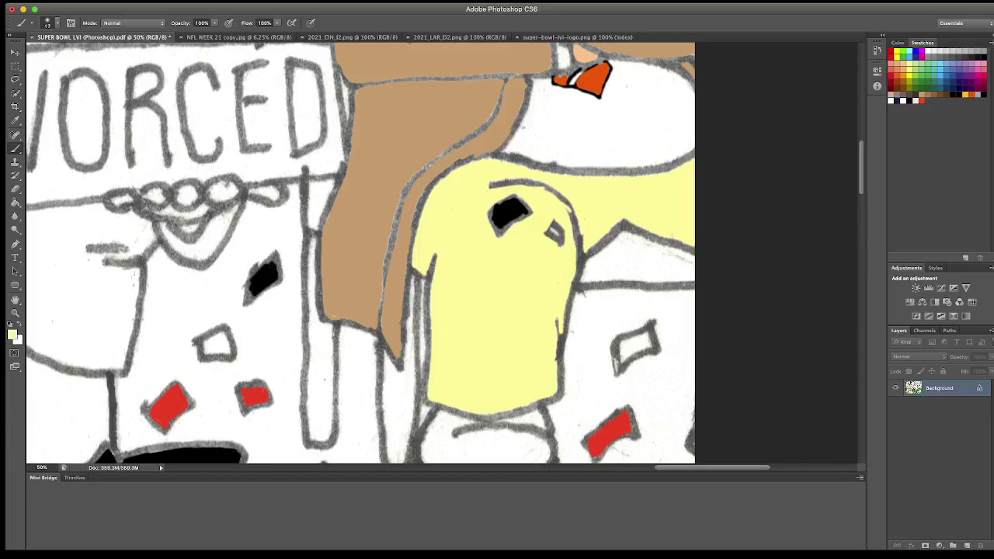
{"action": "left_click_drag", "start_coordinate": [480, 158], "coordinate": [583, 174]}
{"action": "left_click_drag", "start_coordinate": [614, 223], "coordinate": [690, 246]}
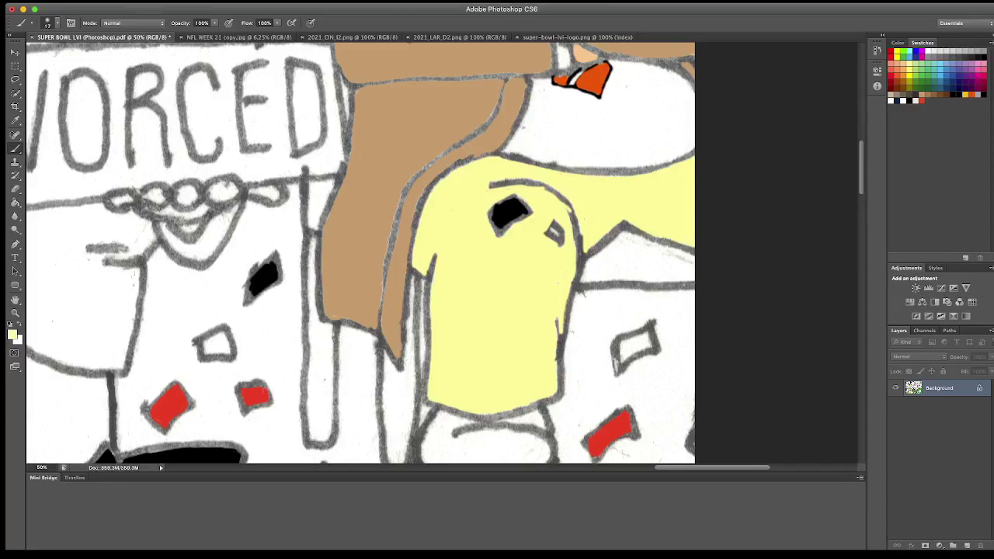
{"action": "key", "text": "super+minus"}
{"action": "key", "text": "super+minus"}
{"action": "key", "text": "super+minus"}
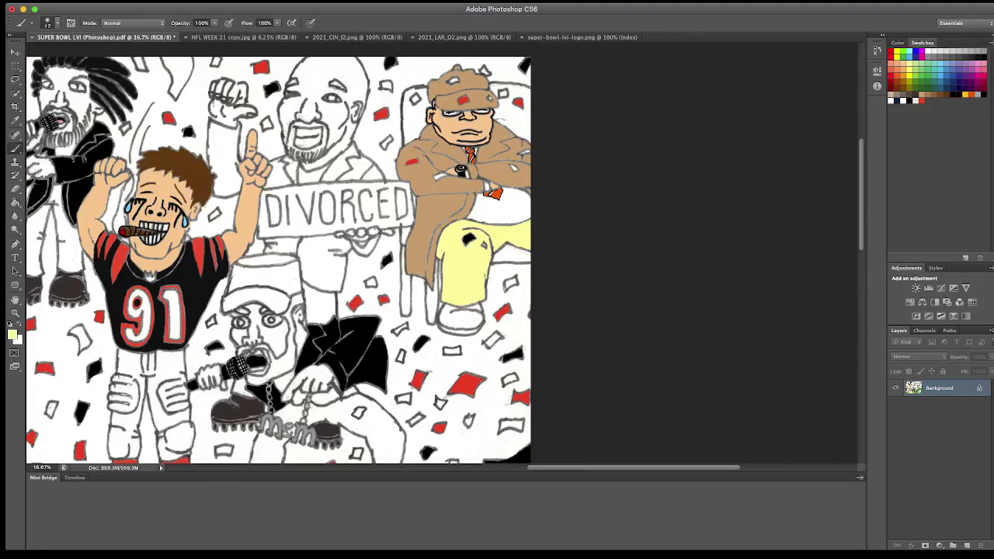
Step: Reset the paint colour to black and extend the dark line on the brown coat
{"action": "key", "text": "d"}
{"action": "left_click_drag", "start_coordinate": [507, 211], "coordinate": [518, 225]}
{"action": "scroll", "coordinate": [388, 256], "scroll_direction": "left", "scroll_amount": 5}
{"action": "scroll", "coordinate": [388, 256], "scroll_direction": "down", "scroll_amount": 2}
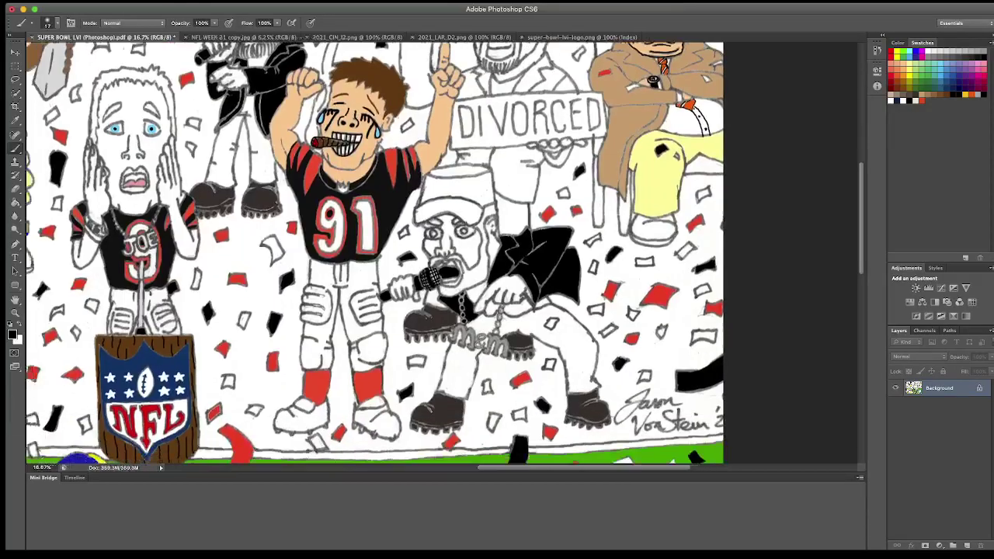
{"action": "scroll", "coordinate": [388, 257], "scroll_direction": "left", "scroll_amount": 2}
{"action": "scroll", "coordinate": [443, 256], "scroll_direction": "left", "scroll_amount": 5}
{"action": "scroll", "coordinate": [442, 256], "scroll_direction": "left", "scroll_amount": 3}
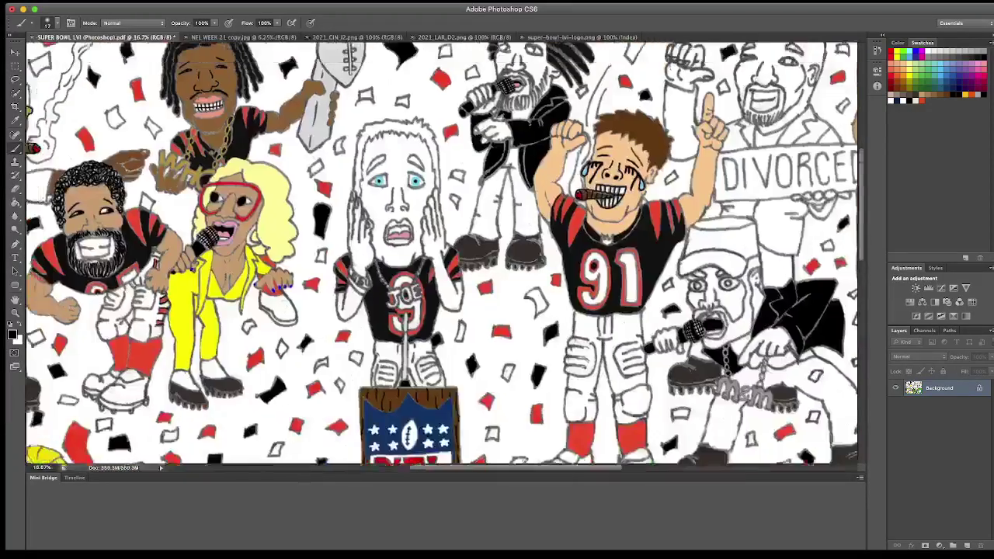
{"action": "scroll", "coordinate": [443, 256], "scroll_direction": "left", "scroll_amount": 4}
{"action": "scroll", "coordinate": [443, 257], "scroll_direction": "up", "scroll_amount": 2}
{"action": "scroll", "coordinate": [443, 272], "scroll_direction": "left", "scroll_amount": 2}
{"action": "scroll", "coordinate": [447, 270], "scroll_direction": "down", "scroll_amount": 1}
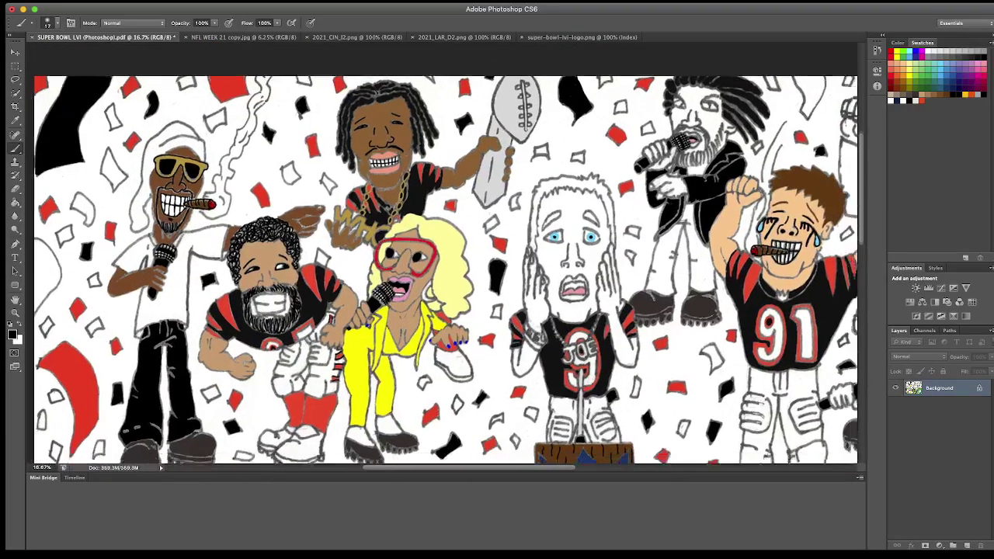
{"action": "scroll", "coordinate": [448, 270], "scroll_direction": "down", "scroll_amount": 1}
{"action": "scroll", "coordinate": [447, 270], "scroll_direction": "right", "scroll_amount": 1}
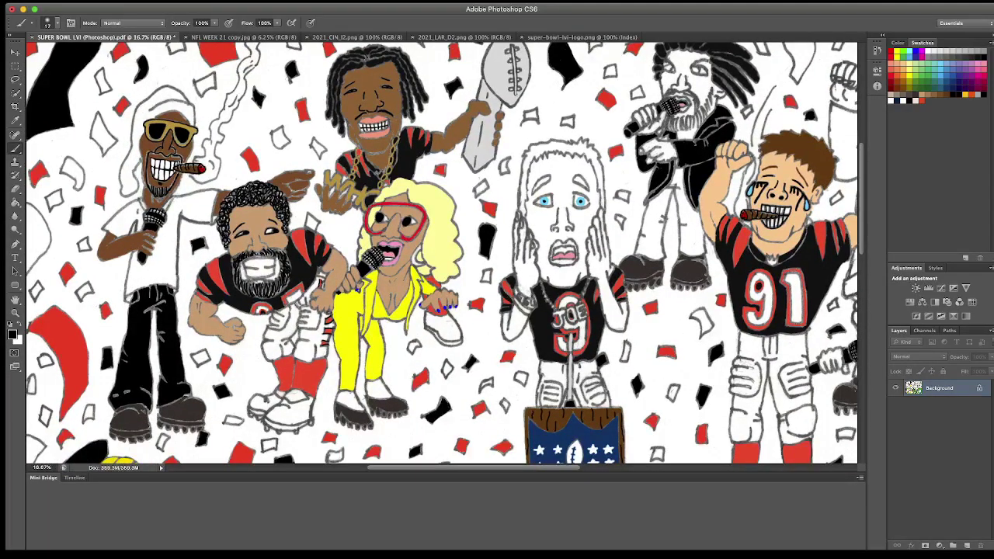
{"action": "scroll", "coordinate": [442, 256], "scroll_direction": "up", "scroll_amount": 1}
{"action": "scroll", "coordinate": [443, 257], "scroll_direction": "left", "scroll_amount": 1}
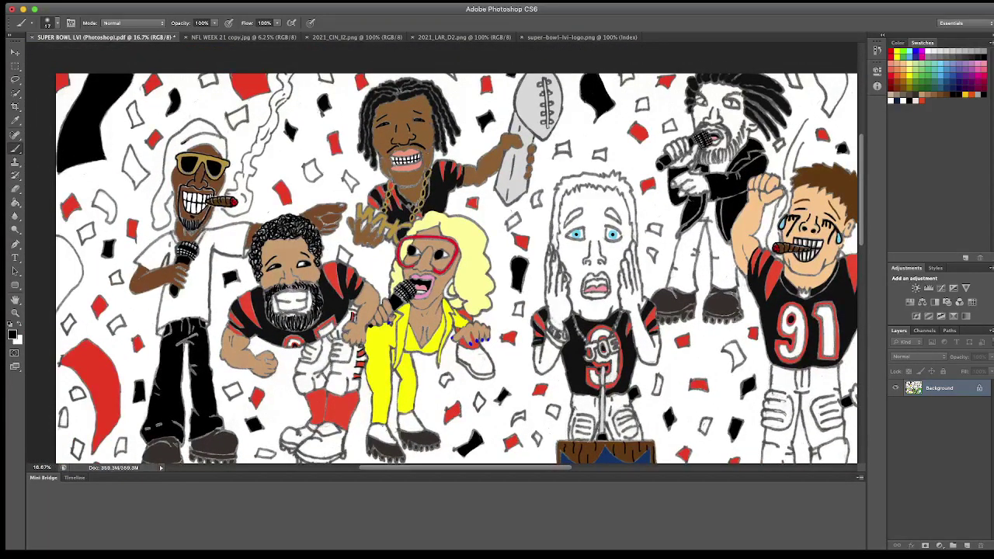
Step: Undo a trial dark stroke on the hooded figure's head and zoom in to 25%
{"action": "left_click_drag", "start_coordinate": [187, 141], "coordinate": [202, 134]}
{"action": "key", "text": "ctrl+z"}
{"action": "key", "text": "ctrl+plus"}
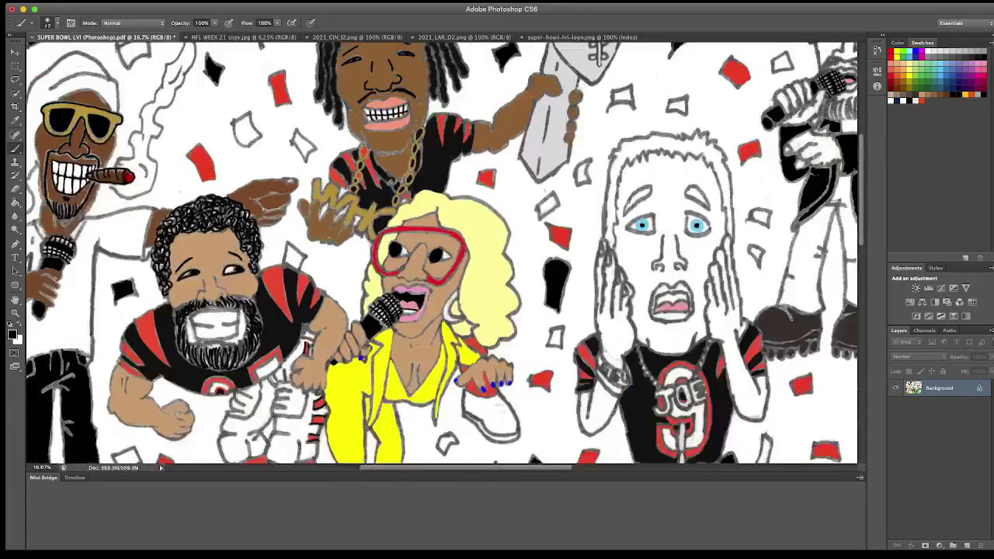
{"action": "scroll", "coordinate": [442, 253], "scroll_direction": "left", "scroll_amount": 5}
{"action": "scroll", "coordinate": [442, 253], "scroll_direction": "left", "scroll_amount": 4}
{"action": "scroll", "coordinate": [442, 252], "scroll_direction": "up", "scroll_amount": 1}
{"action": "scroll", "coordinate": [520, 252], "scroll_direction": "up", "scroll_amount": 1}
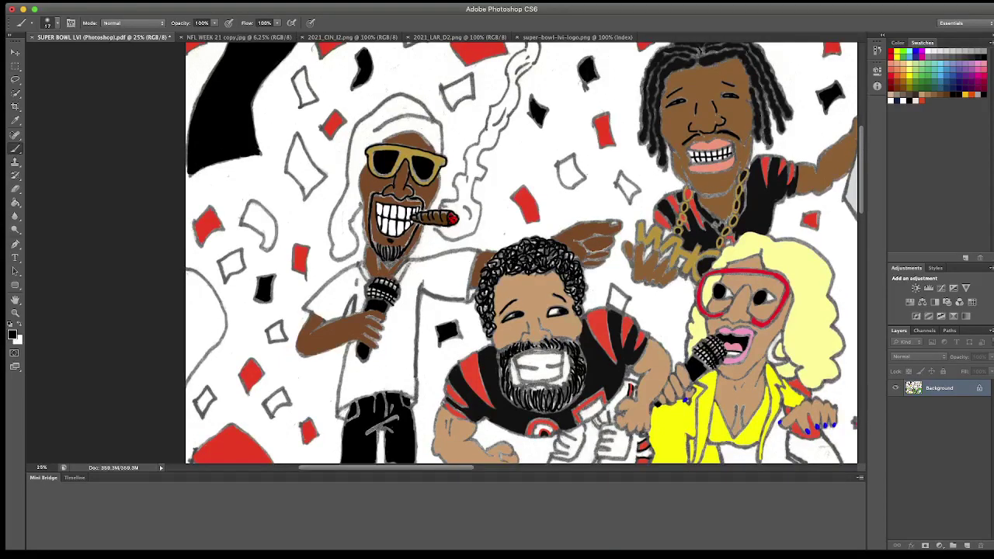
Step: Ink the black outline around the top and left edge of the cigar figure's headwrap
{"action": "mouse_move", "coordinate": [373, 129]}
{"action": "left_mouse_down"}
{"action": "mouse_move", "coordinate": [428, 122]}
{"action": "mouse_move", "coordinate": [442, 154]}
{"action": "left_mouse_up"}
{"action": "left_click_drag", "start_coordinate": [349, 172], "coordinate": [355, 125]}
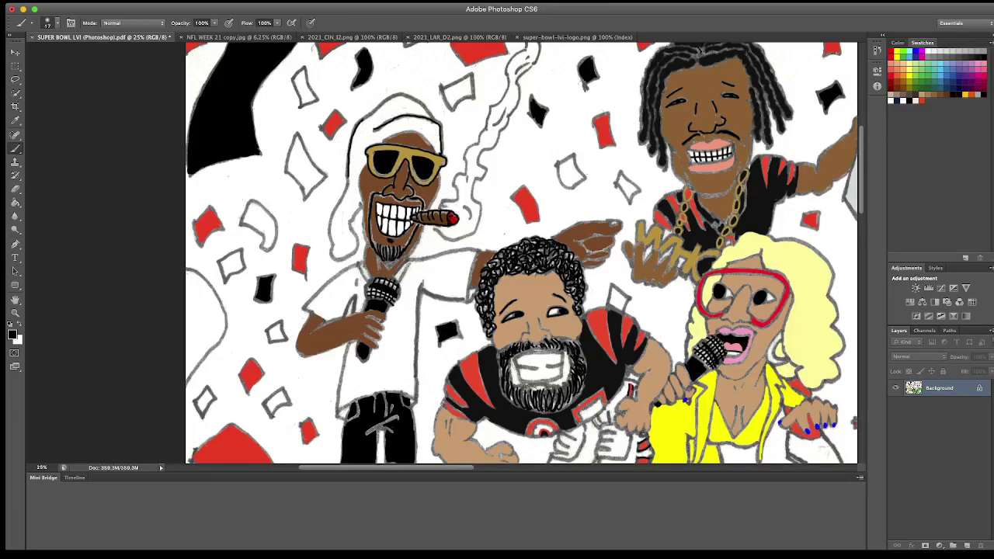
{"action": "key", "text": "ctrl+plus"}
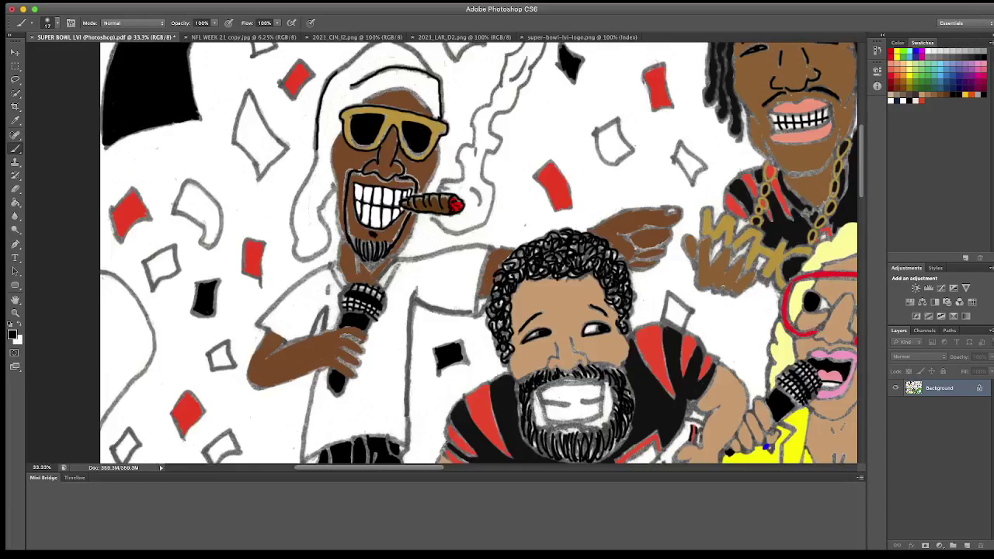
{"action": "scroll", "coordinate": [478, 253], "scroll_direction": "down", "scroll_amount": 2}
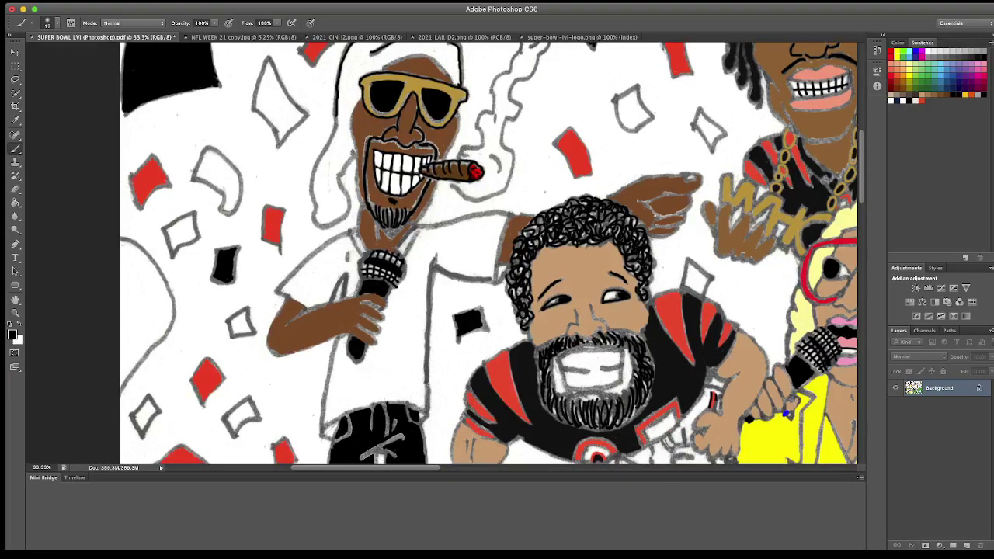
{"action": "mouse_move", "coordinate": [336, 115]}
{"action": "left_mouse_down"}
{"action": "mouse_move", "coordinate": [312, 181]}
{"action": "mouse_move", "coordinate": [318, 226]}
{"action": "mouse_move", "coordinate": [340, 227]}
{"action": "mouse_move", "coordinate": [340, 173]}
{"action": "mouse_move", "coordinate": [354, 155]}
{"action": "left_mouse_up"}
{"action": "scroll", "coordinate": [354, 155], "scroll_direction": "up", "scroll_amount": 1}
{"action": "scroll", "coordinate": [354, 155], "scroll_direction": "up", "scroll_amount": 3}
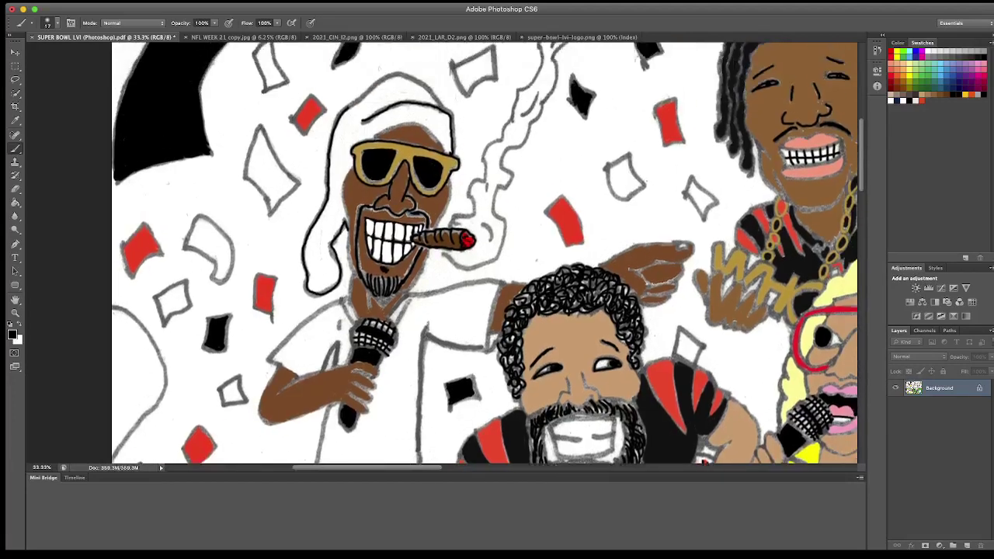
{"action": "mouse_move", "coordinate": [348, 109]}
{"action": "left_mouse_down"}
{"action": "mouse_move", "coordinate": [388, 78]}
{"action": "mouse_move", "coordinate": [415, 78]}
{"action": "mouse_move", "coordinate": [444, 109]}
{"action": "mouse_move", "coordinate": [376, 105]}
{"action": "mouse_move", "coordinate": [429, 92]}
{"action": "left_mouse_up"}
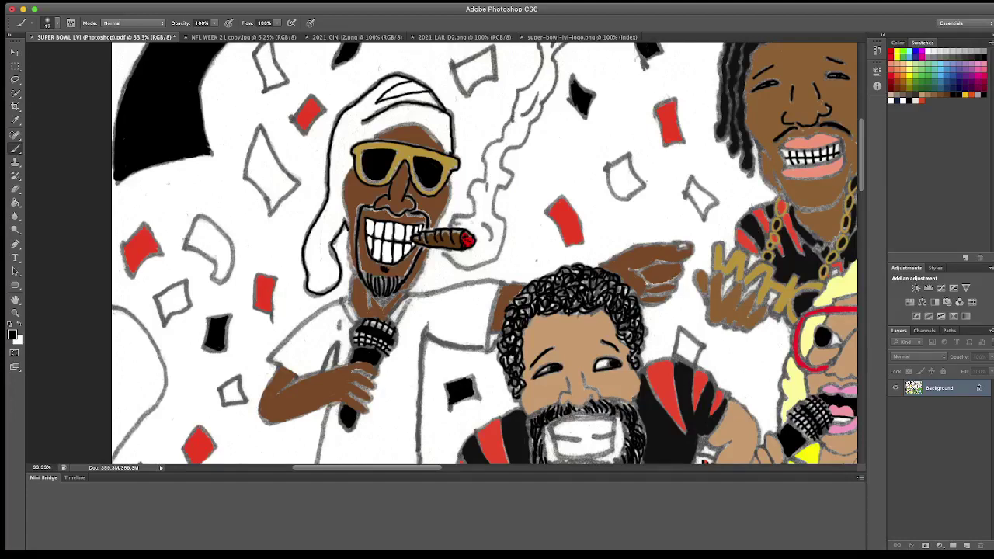
{"action": "mouse_move", "coordinate": [359, 103]}
{"action": "left_mouse_down"}
{"action": "mouse_move", "coordinate": [331, 168]}
{"action": "mouse_move", "coordinate": [341, 191]}
{"action": "mouse_move", "coordinate": [330, 187]}
{"action": "mouse_move", "coordinate": [327, 230]}
{"action": "mouse_move", "coordinate": [317, 231]}
{"action": "mouse_move", "coordinate": [327, 272]}
{"action": "left_mouse_up"}
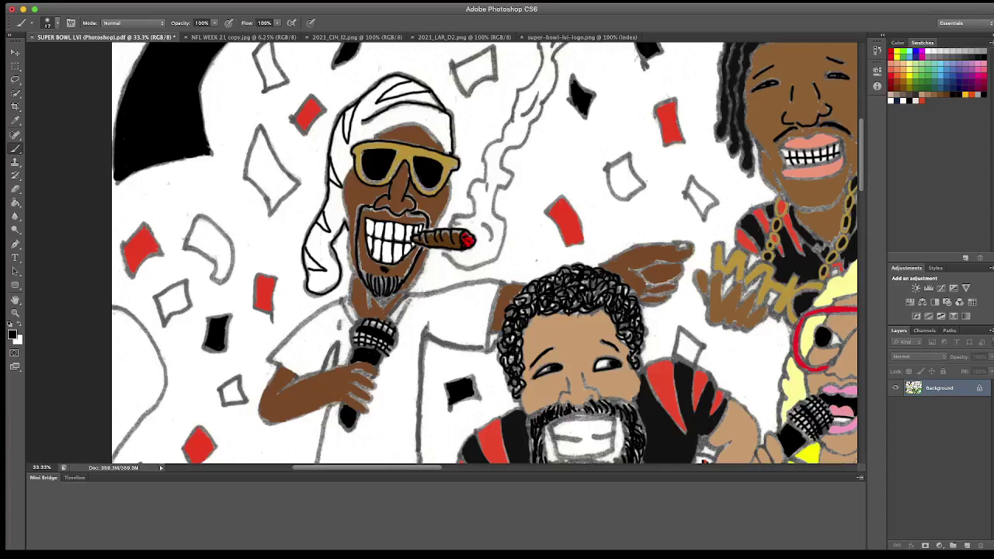
Step: Fill the headwrap's left-edge gaps and top stripe black with the Paint Bucket
{"action": "key", "text": "p"}
{"action": "key", "text": "g"}
{"action": "left_click", "coordinate": [334, 175]}
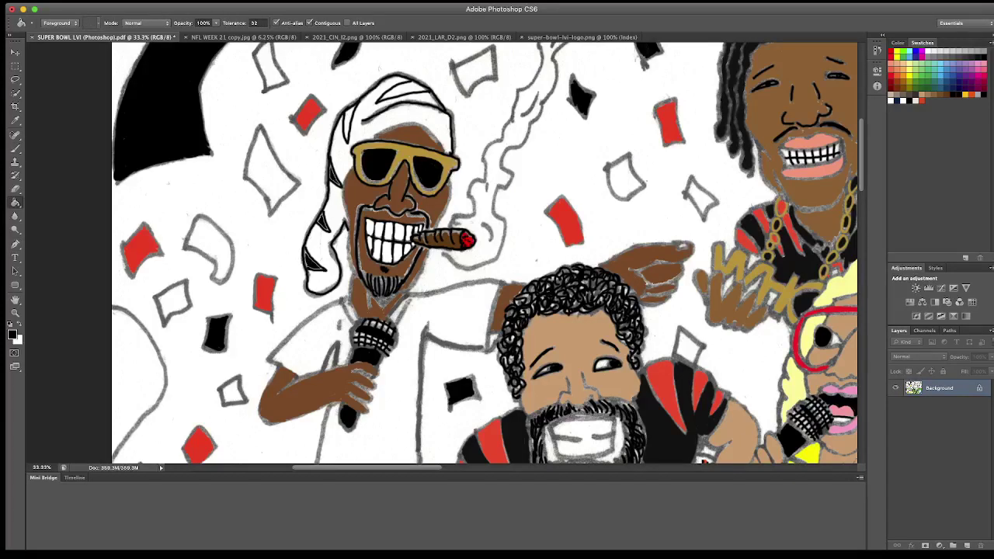
{"action": "left_click", "coordinate": [349, 123]}
{"action": "left_click", "coordinate": [400, 86]}
Step: Touch up the headwrap's top and left edge down to the ear in black
{"action": "key", "text": "b"}
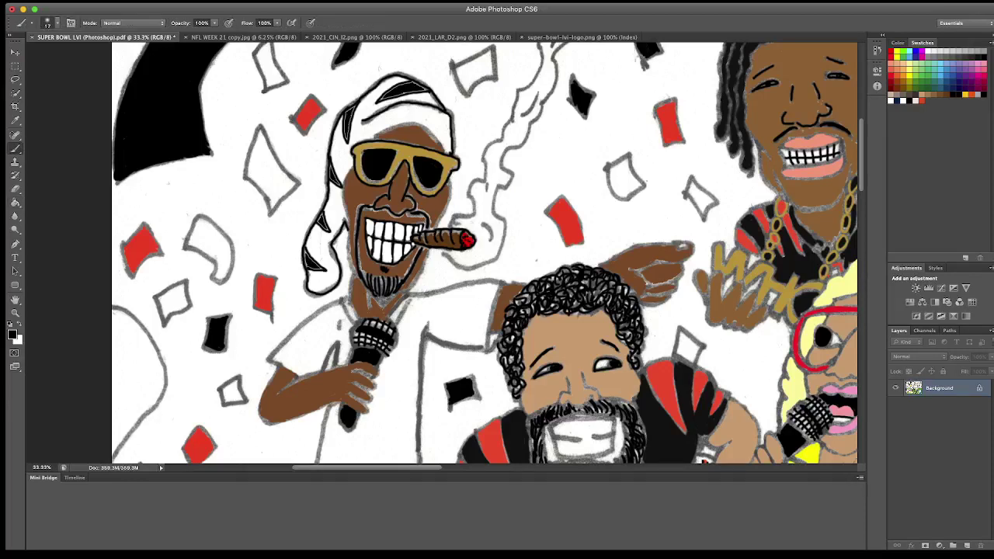
{"action": "left_click_drag", "start_coordinate": [387, 92], "coordinate": [432, 85]}
{"action": "left_click_drag", "start_coordinate": [344, 129], "coordinate": [357, 107]}
{"action": "left_click_drag", "start_coordinate": [335, 169], "coordinate": [340, 180]}
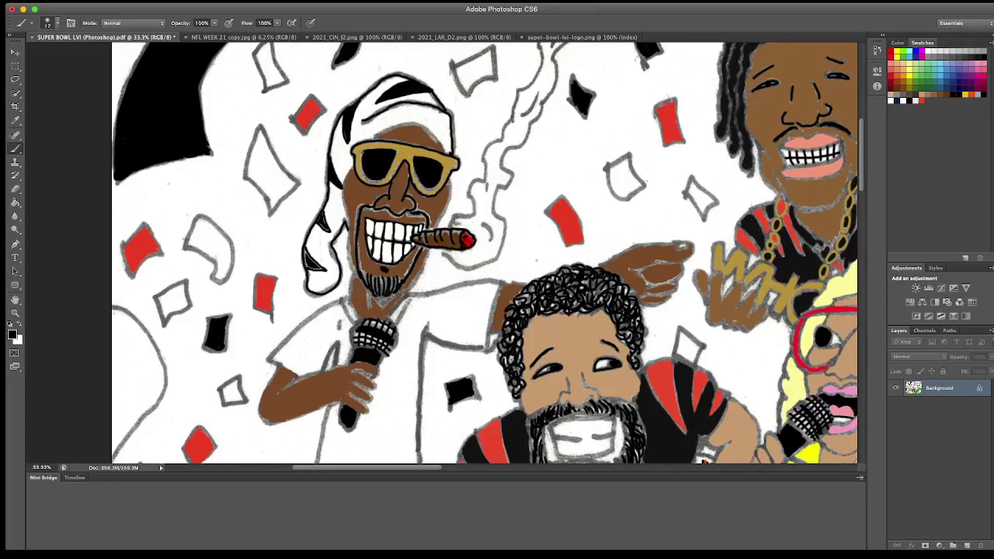
{"action": "mouse_move", "coordinate": [325, 226]}
{"action": "left_mouse_down"}
{"action": "mouse_move", "coordinate": [306, 266]}
{"action": "mouse_move", "coordinate": [327, 271]}
{"action": "left_mouse_up"}
Step: Sample the Bengals helmet red from the 2021_CIN_I2.png reference
{"action": "left_click", "coordinate": [356, 37]}
{"action": "left_click", "coordinate": [14, 121]}
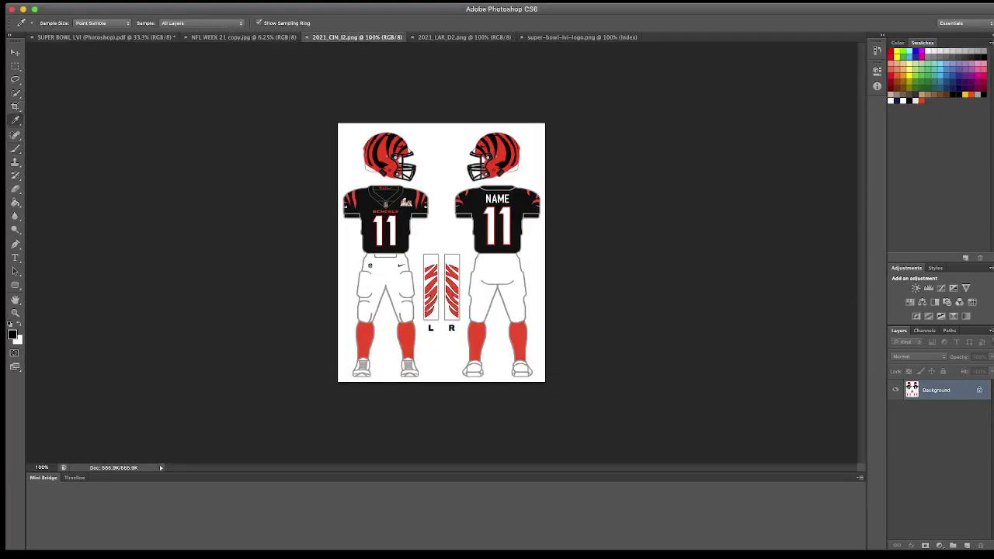
{"action": "left_click", "coordinate": [377, 153]}
{"action": "left_click", "coordinate": [105, 38]}
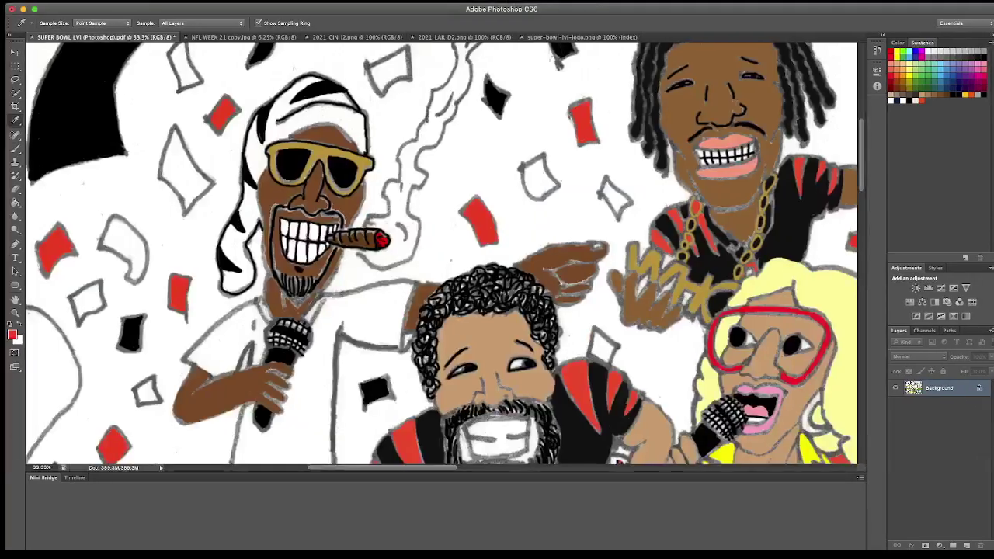
Step: Fill the white headwrap and its tail stripes with the sampled red
{"action": "left_click", "coordinate": [15, 203]}
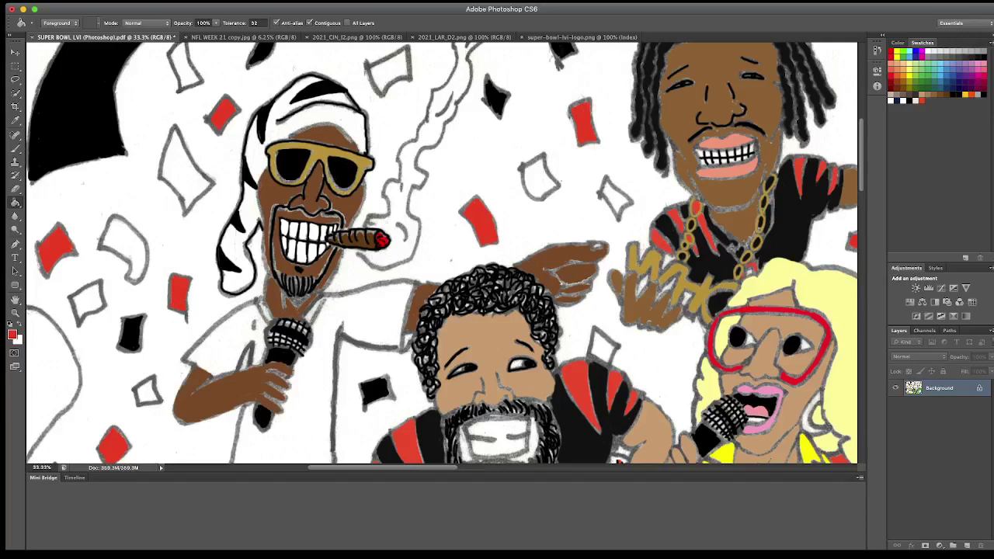
{"action": "left_click", "coordinate": [311, 116]}
{"action": "left_click", "coordinate": [233, 257]}
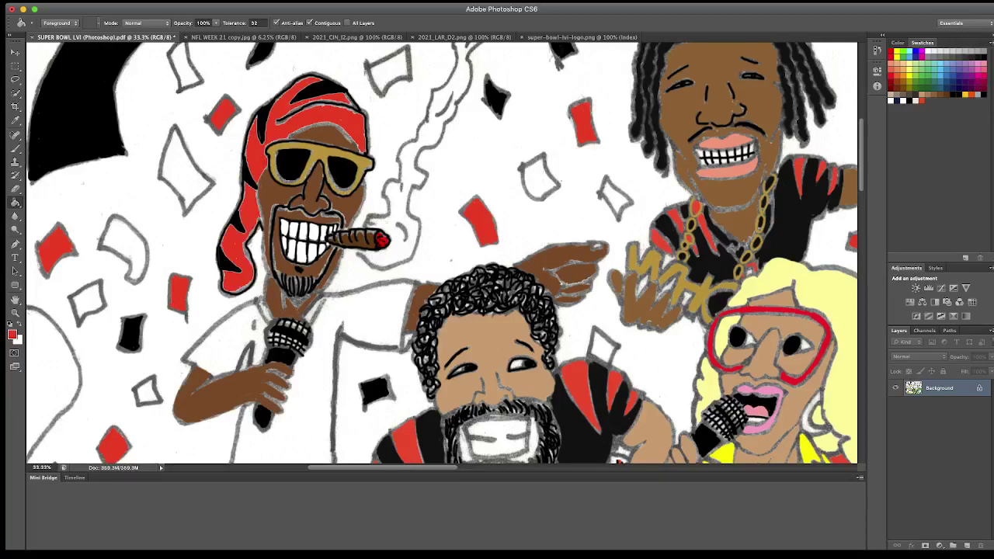
{"action": "key", "text": "ctrl+plus"}
{"action": "key", "text": "ctrl+plus"}
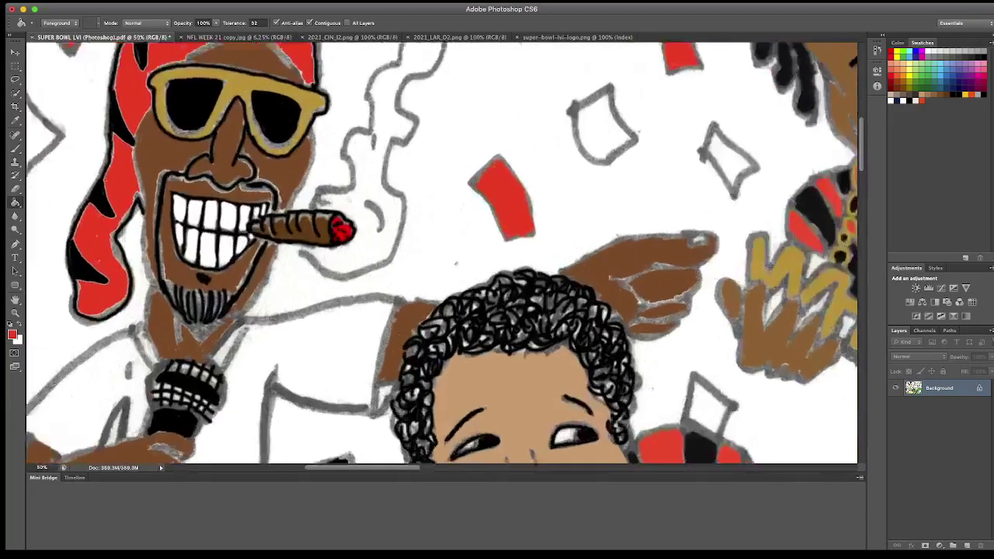
{"action": "scroll", "coordinate": [441, 254], "scroll_direction": "up", "scroll_amount": 5}
{"action": "scroll", "coordinate": [441, 253], "scroll_direction": "left", "scroll_amount": 3}
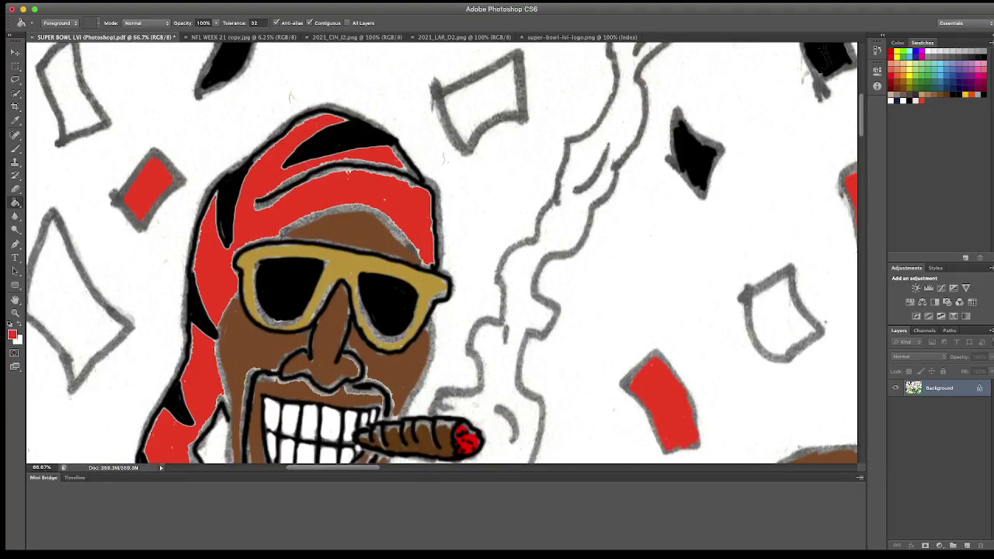
{"action": "left_click", "coordinate": [14, 148]}
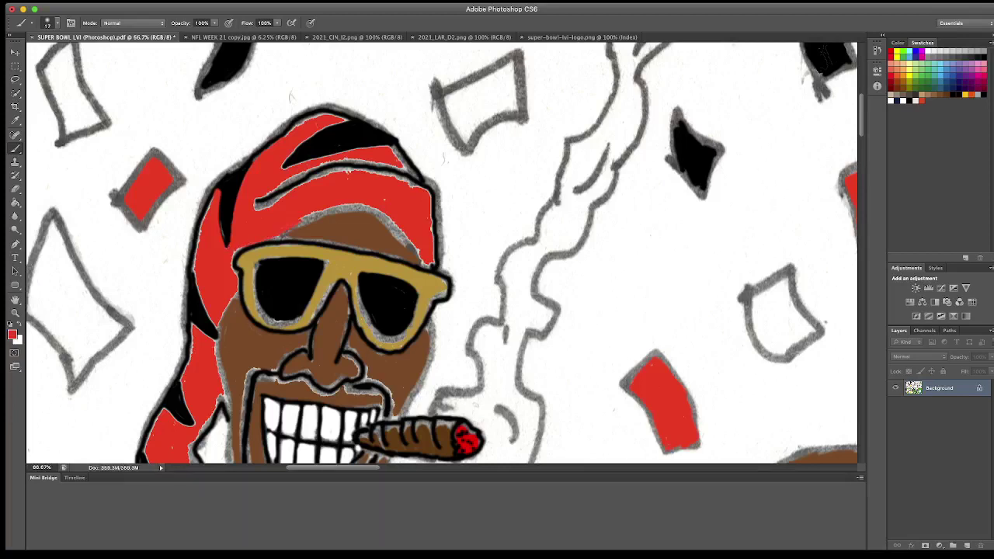
Step: Darken the grey band along the headwrap's lower edge and retouch its top outline
{"action": "mouse_move", "coordinate": [340, 207]}
{"action": "left_mouse_down"}
{"action": "mouse_move", "coordinate": [379, 208]}
{"action": "mouse_move", "coordinate": [427, 265]}
{"action": "left_mouse_up"}
{"action": "mouse_move", "coordinate": [287, 194]}
{"action": "left_mouse_down"}
{"action": "mouse_move", "coordinate": [256, 208]}
{"action": "mouse_move", "coordinate": [358, 168]}
{"action": "mouse_move", "coordinate": [418, 189]}
{"action": "left_mouse_up"}
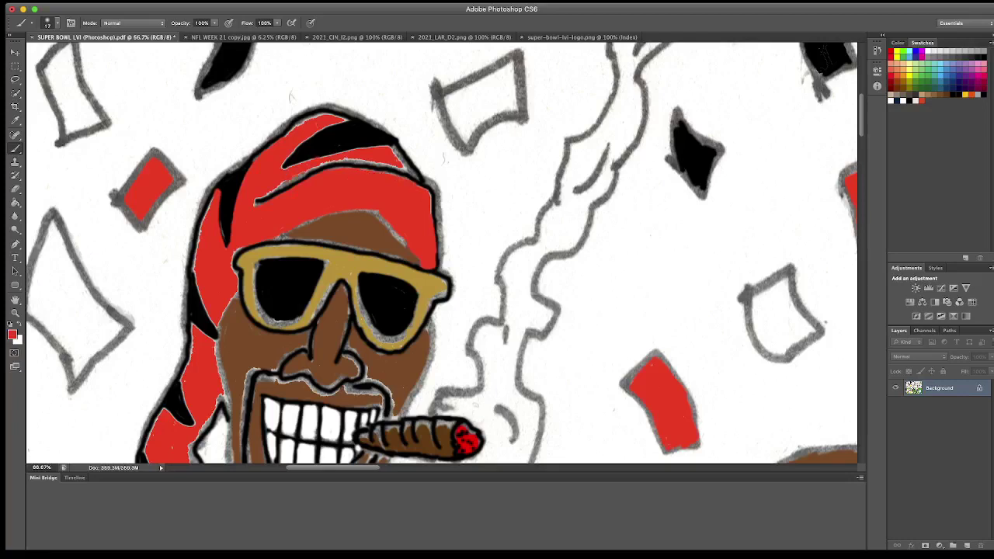
{"action": "mouse_move", "coordinate": [309, 171]}
{"action": "left_mouse_down"}
{"action": "mouse_move", "coordinate": [274, 191]}
{"action": "mouse_move", "coordinate": [356, 150]}
{"action": "mouse_move", "coordinate": [393, 147]}
{"action": "left_mouse_up"}
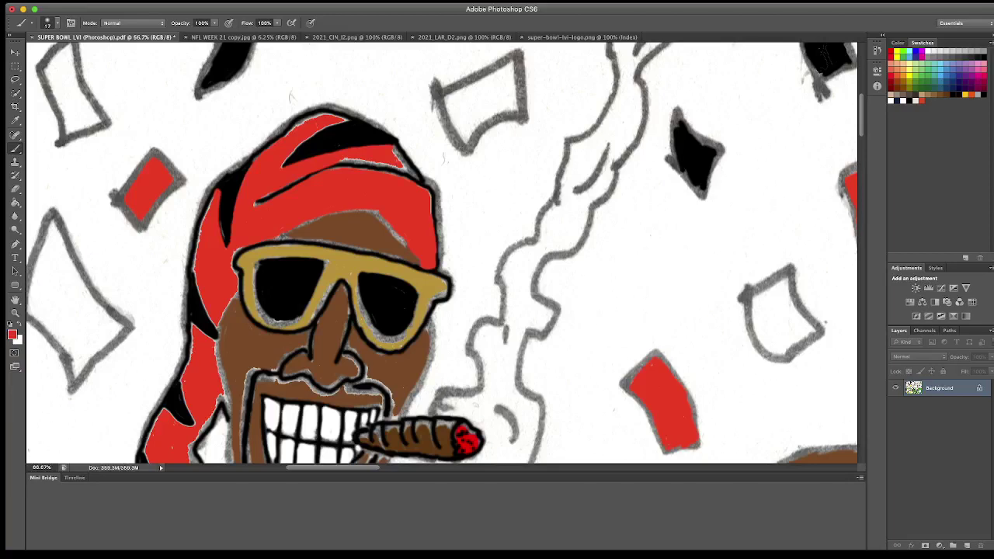
{"action": "left_click_drag", "start_coordinate": [337, 166], "coordinate": [397, 160]}
{"action": "mouse_move", "coordinate": [281, 134]}
{"action": "left_mouse_down"}
{"action": "mouse_move", "coordinate": [348, 118]}
{"action": "mouse_move", "coordinate": [286, 165]}
{"action": "left_mouse_up"}
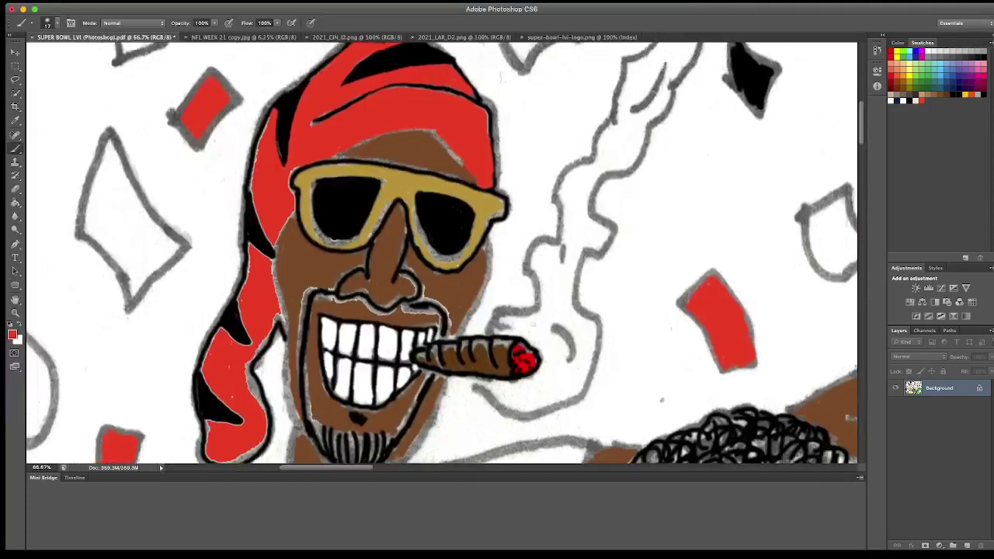
{"action": "scroll", "coordinate": [289, 97], "scroll_direction": "down", "scroll_amount": 3}
{"action": "scroll", "coordinate": [290, 97], "scroll_direction": "left", "scroll_amount": 3}
Step: Clean up the headwrap's left edge and paint brown along the face near the glasses
{"action": "left_click_drag", "start_coordinate": [252, 151], "coordinate": [272, 244]}
{"action": "left_click_drag", "start_coordinate": [291, 188], "coordinate": [296, 202]}
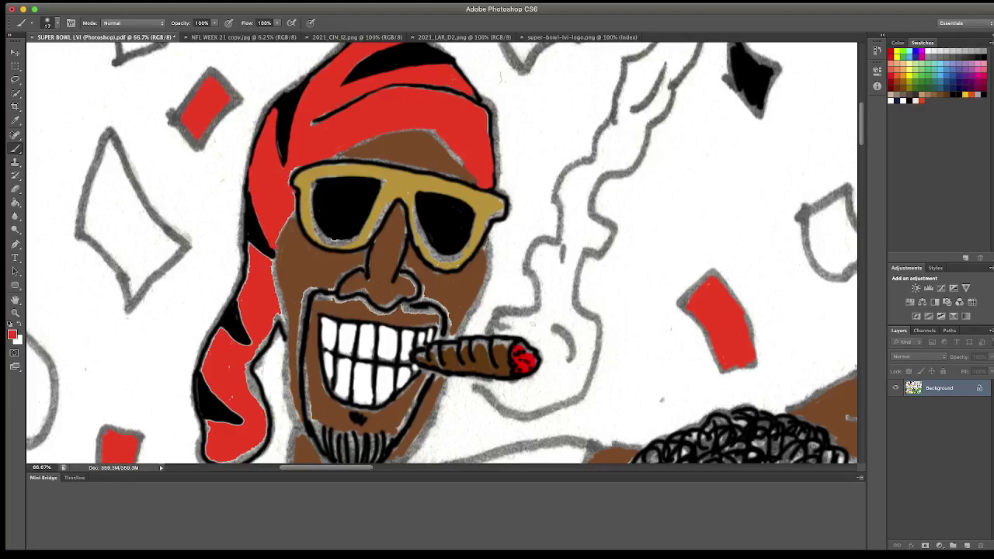
{"action": "left_click_drag", "start_coordinate": [273, 261], "coordinate": [279, 306]}
{"action": "left_click_drag", "start_coordinate": [289, 184], "coordinate": [298, 169]}
{"action": "scroll", "coordinate": [442, 253], "scroll_direction": "down", "scroll_amount": 1}
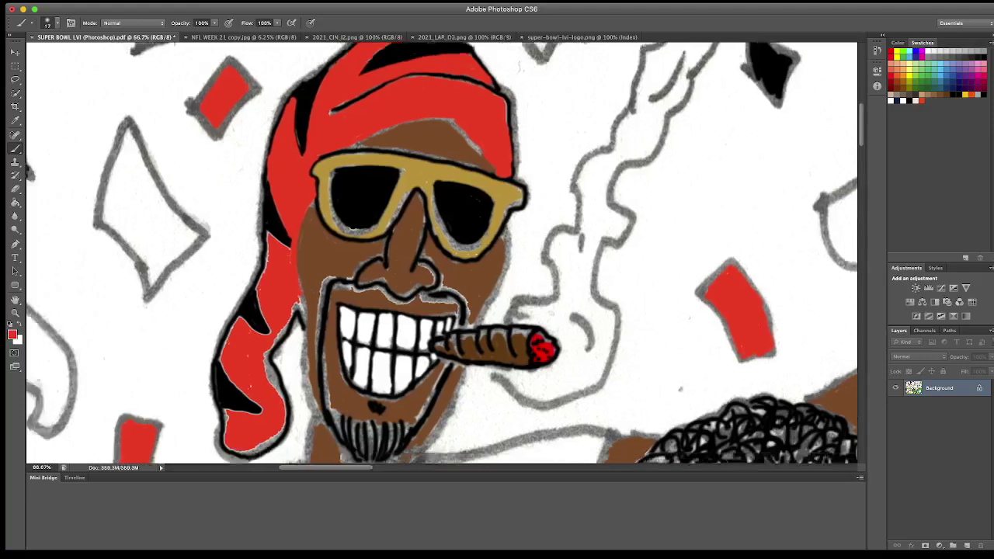
{"action": "scroll", "coordinate": [443, 253], "scroll_direction": "down", "scroll_amount": 4}
Step: Tidy the headwrap tail's edges in black and red, then view the whole image
{"action": "left_click_drag", "start_coordinate": [289, 106], "coordinate": [288, 73]}
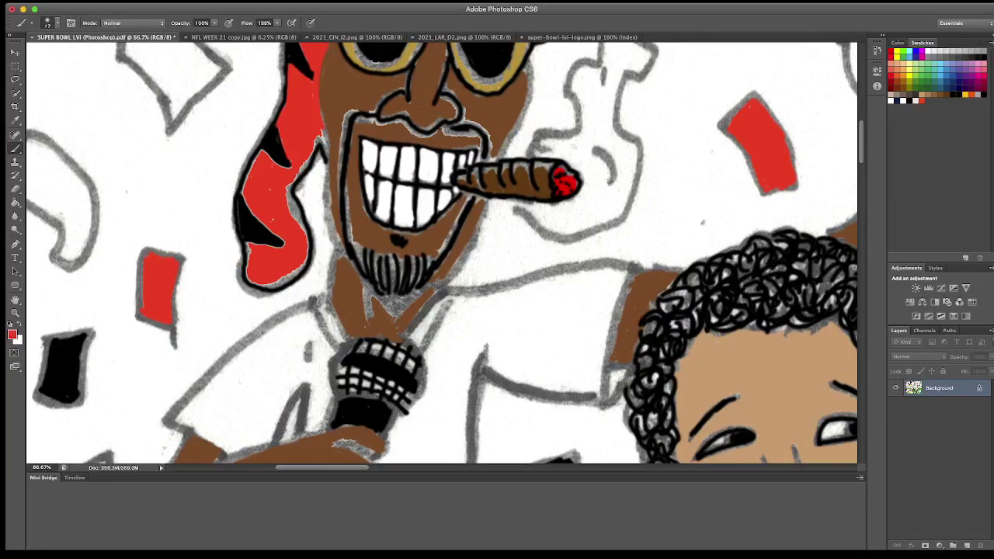
{"action": "left_click_drag", "start_coordinate": [321, 129], "coordinate": [307, 233]}
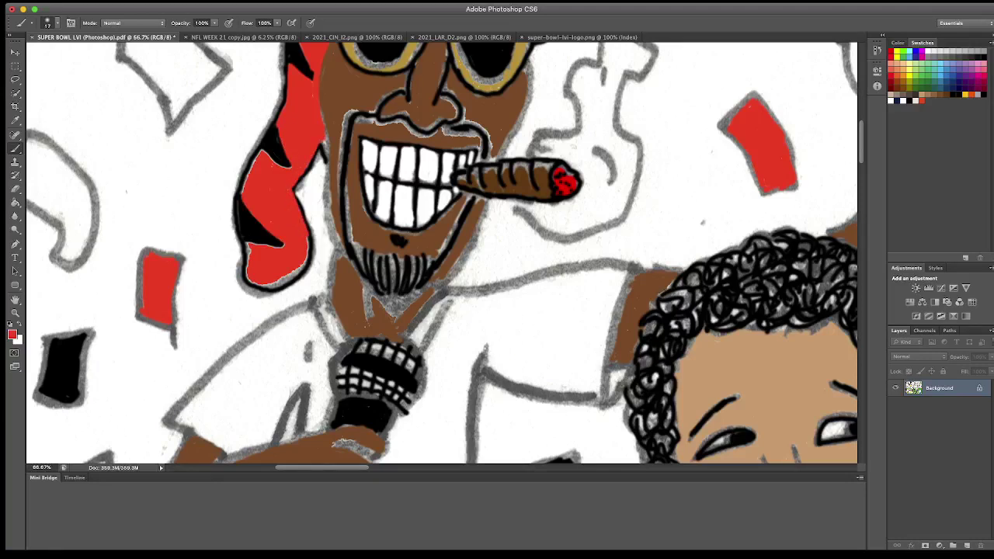
{"action": "left_click_drag", "start_coordinate": [269, 159], "coordinate": [286, 164]}
{"action": "left_click_drag", "start_coordinate": [326, 140], "coordinate": [327, 153]}
{"action": "mouse_move", "coordinate": [250, 245]}
{"action": "left_mouse_down"}
{"action": "mouse_move", "coordinate": [257, 284]}
{"action": "mouse_move", "coordinate": [272, 289]}
{"action": "mouse_move", "coordinate": [288, 284]}
{"action": "mouse_move", "coordinate": [309, 238]}
{"action": "mouse_move", "coordinate": [285, 246]}
{"action": "left_mouse_up"}
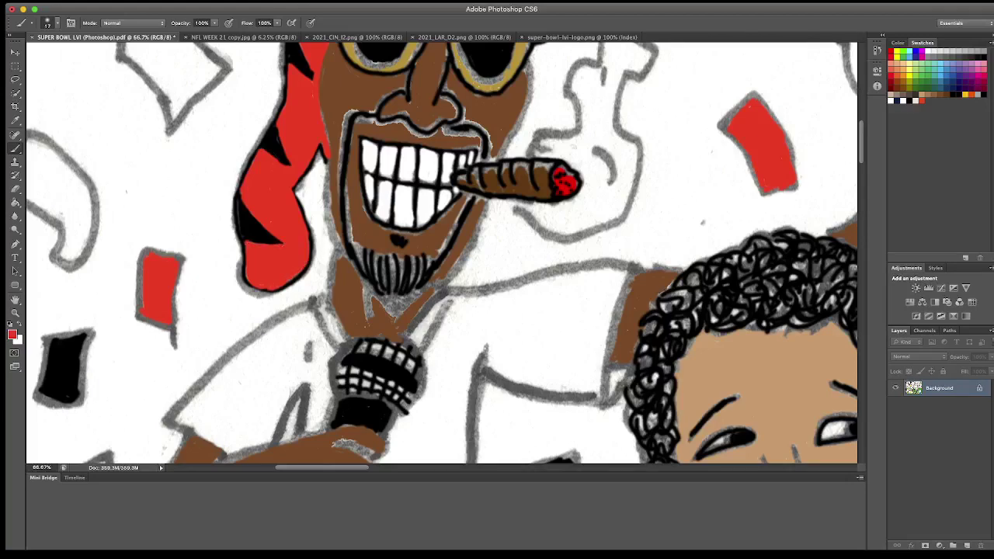
{"action": "scroll", "coordinate": [185, 326], "scroll_direction": "up", "scroll_amount": 3}
{"action": "scroll", "coordinate": [185, 326], "scroll_direction": "right", "scroll_amount": 4}
{"action": "scroll", "coordinate": [185, 326], "scroll_direction": "down", "scroll_amount": 4}
{"action": "scroll", "coordinate": [185, 326], "scroll_direction": "down", "scroll_amount": 2}
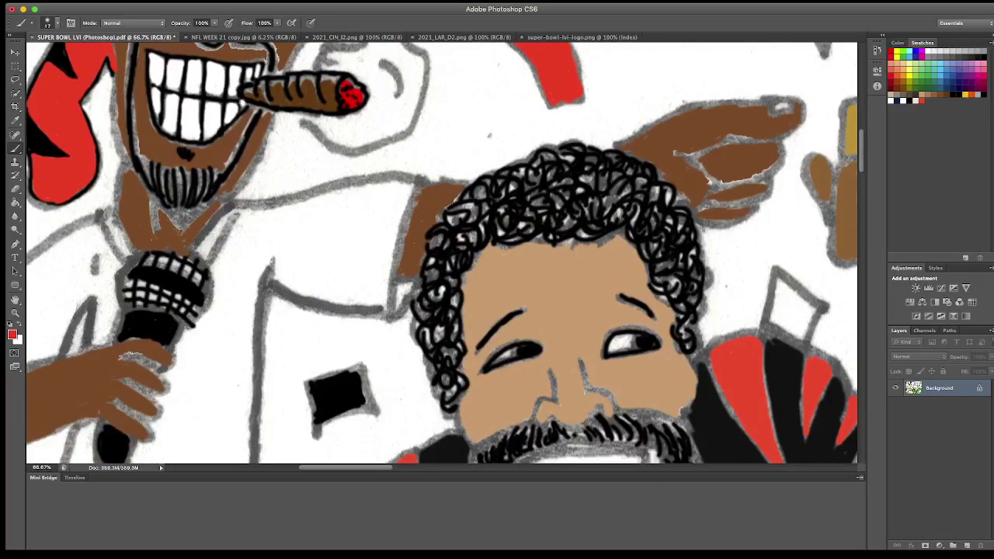
{"action": "scroll", "coordinate": [512, 284], "scroll_direction": "down", "scroll_amount": 2}
{"action": "scroll", "coordinate": [513, 283], "scroll_direction": "down", "scroll_amount": 4}
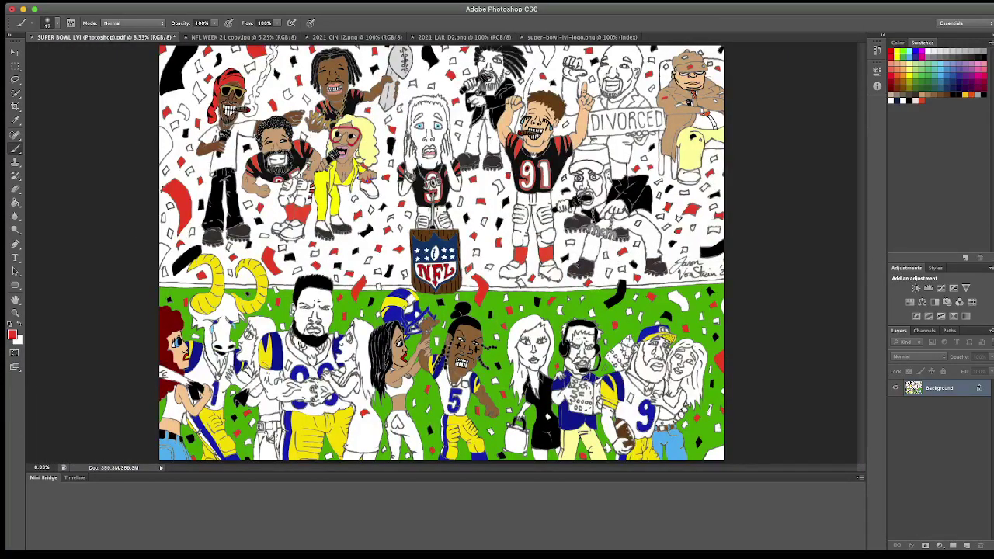
Step: Paint Bucket four small hair patches of the dreadlocked figure with a darker colour
{"action": "key", "text": "i"}
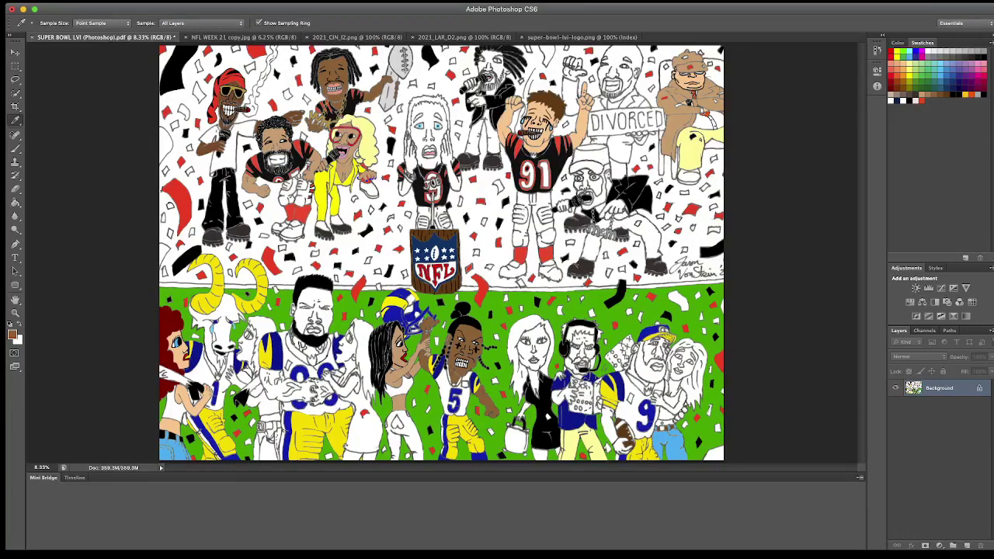
{"action": "key", "text": "g"}
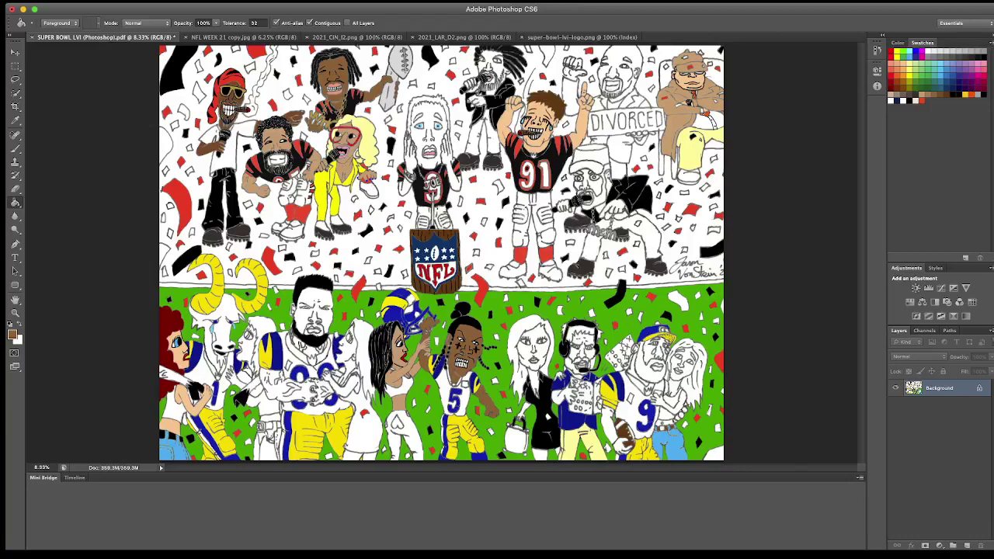
{"action": "left_click", "coordinate": [491, 62]}
{"action": "left_click", "coordinate": [477, 100]}
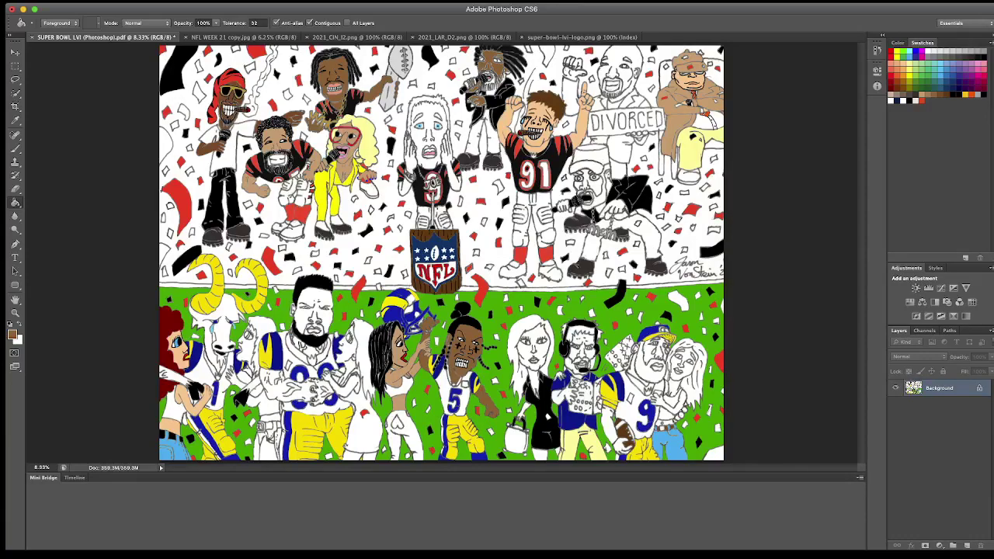
{"action": "left_click", "coordinate": [469, 84]}
{"action": "left_click", "coordinate": [490, 81]}
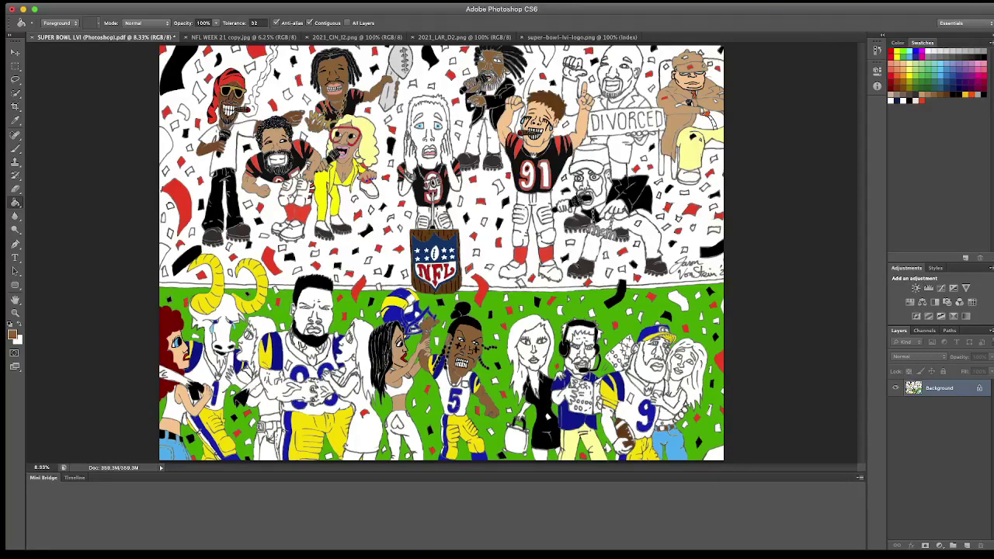
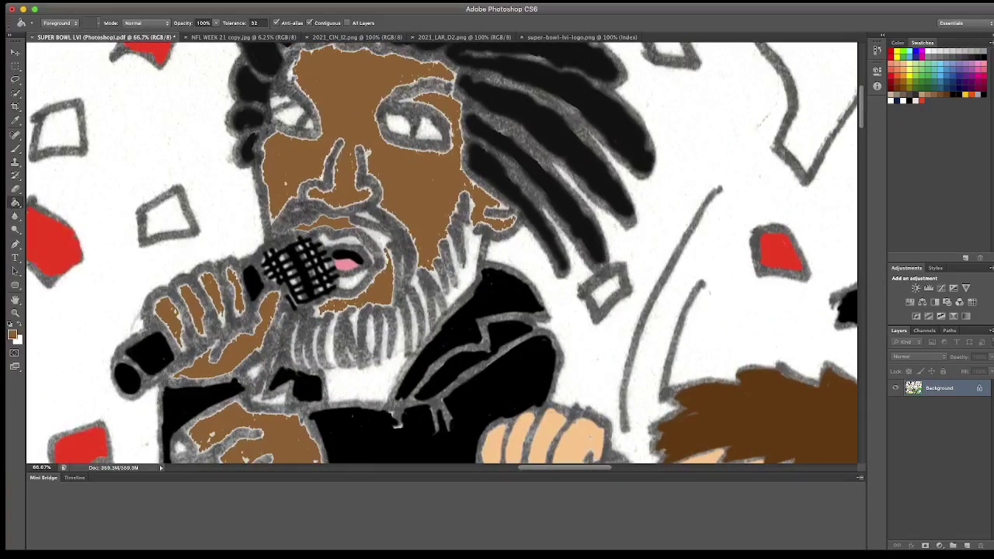
Step: Sample the brown skin tone and paint it into the grey gaps of the microphone hand
{"action": "key", "text": "i"}
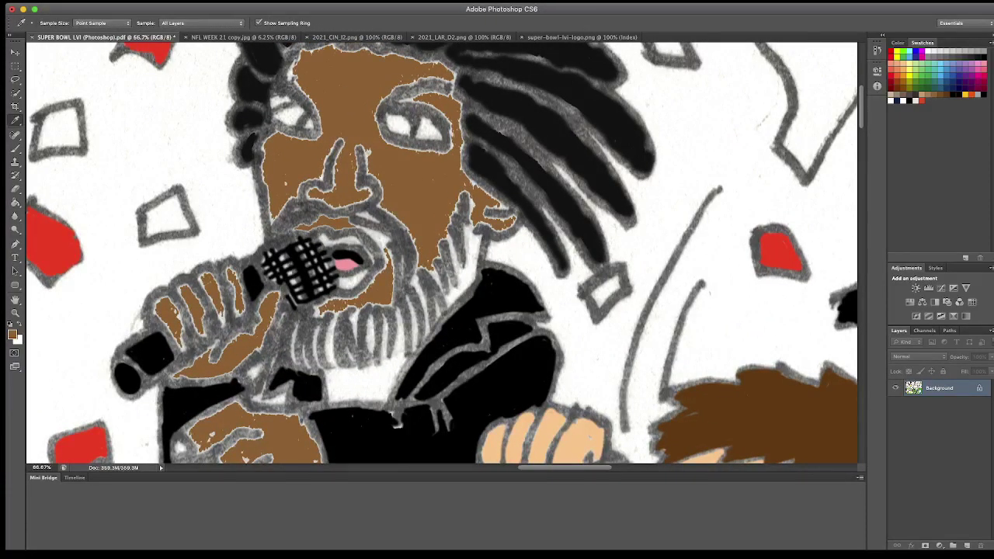
{"action": "left_click", "coordinate": [147, 291]}
{"action": "key", "text": "b"}
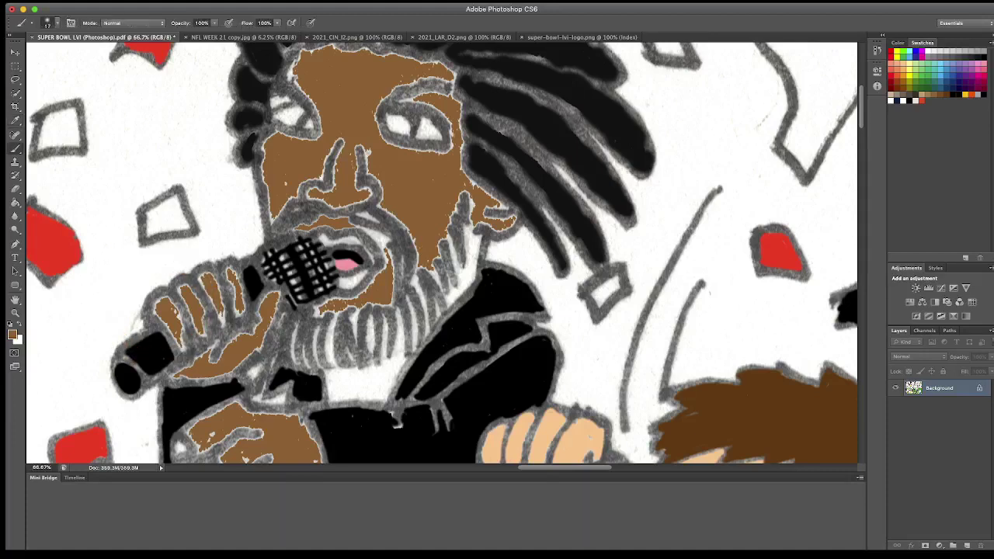
{"action": "mouse_move", "coordinate": [156, 308]}
{"action": "left_mouse_down"}
{"action": "mouse_move", "coordinate": [190, 349]}
{"action": "mouse_move", "coordinate": [175, 304]}
{"action": "mouse_move", "coordinate": [164, 297]}
{"action": "mouse_move", "coordinate": [154, 307]}
{"action": "mouse_move", "coordinate": [186, 309]}
{"action": "mouse_move", "coordinate": [207, 337]}
{"action": "mouse_move", "coordinate": [201, 297]}
{"action": "mouse_move", "coordinate": [188, 286]}
{"action": "mouse_move", "coordinate": [225, 326]}
{"action": "mouse_move", "coordinate": [211, 273]}
{"action": "mouse_move", "coordinate": [200, 274]}
{"action": "mouse_move", "coordinate": [233, 287]}
{"action": "mouse_move", "coordinate": [227, 269]}
{"action": "left_mouse_up"}
{"action": "left_click_drag", "start_coordinate": [238, 314], "coordinate": [232, 267]}
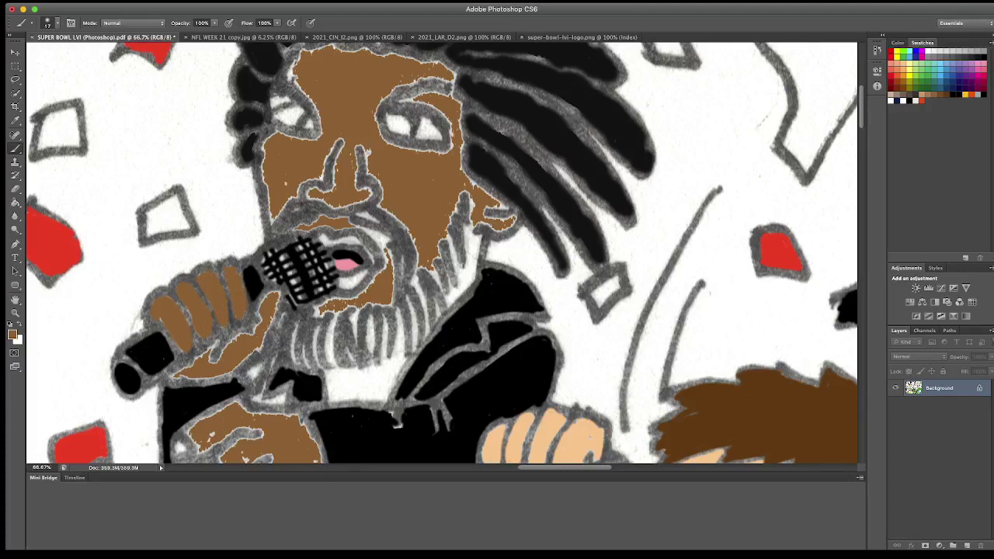
{"action": "mouse_move", "coordinate": [252, 331]}
{"action": "left_mouse_down"}
{"action": "mouse_move", "coordinate": [262, 301]}
{"action": "mouse_move", "coordinate": [278, 293]}
{"action": "mouse_move", "coordinate": [260, 349]}
{"action": "mouse_move", "coordinate": [238, 367]}
{"action": "left_mouse_up"}
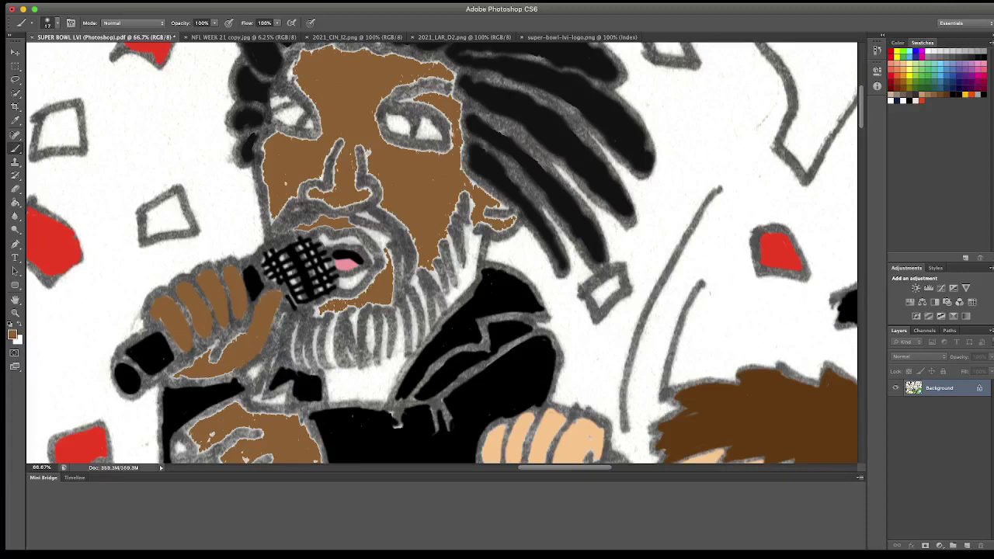
{"action": "mouse_move", "coordinate": [239, 332]}
{"action": "left_mouse_down"}
{"action": "mouse_move", "coordinate": [225, 351]}
{"action": "mouse_move", "coordinate": [218, 340]}
{"action": "mouse_move", "coordinate": [199, 350]}
{"action": "mouse_move", "coordinate": [173, 379]}
{"action": "mouse_move", "coordinate": [229, 376]}
{"action": "left_mouse_up"}
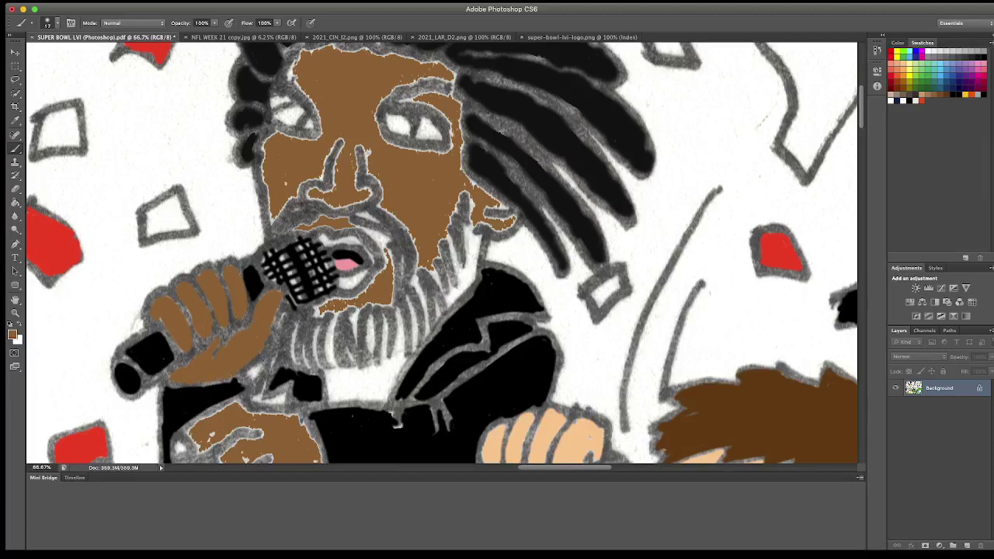
Step: Paint brown over the grey gaps on the face's left side, nose and forehead
{"action": "mouse_move", "coordinate": [265, 144]}
{"action": "left_mouse_down"}
{"action": "mouse_move", "coordinate": [270, 218]}
{"action": "mouse_move", "coordinate": [299, 192]}
{"action": "left_mouse_up"}
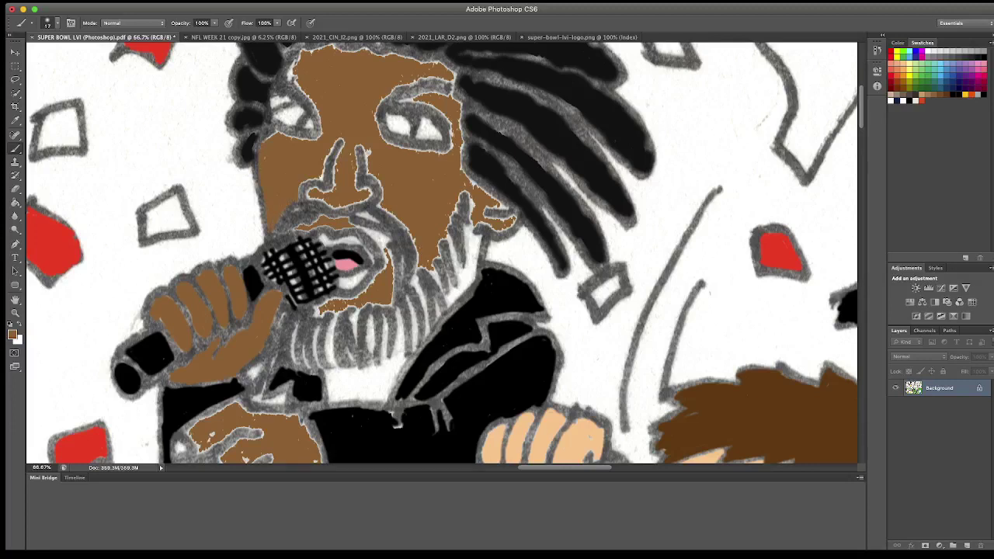
{"action": "left_click_drag", "start_coordinate": [292, 139], "coordinate": [309, 139]}
{"action": "mouse_move", "coordinate": [300, 186]}
{"action": "left_mouse_down"}
{"action": "mouse_move", "coordinate": [323, 173]}
{"action": "mouse_move", "coordinate": [332, 143]}
{"action": "mouse_move", "coordinate": [319, 132]}
{"action": "left_mouse_up"}
{"action": "mouse_move", "coordinate": [308, 96]}
{"action": "left_mouse_down"}
{"action": "mouse_move", "coordinate": [295, 78]}
{"action": "mouse_move", "coordinate": [320, 129]}
{"action": "left_mouse_up"}
{"action": "left_click_drag", "start_coordinate": [300, 67], "coordinate": [298, 50]}
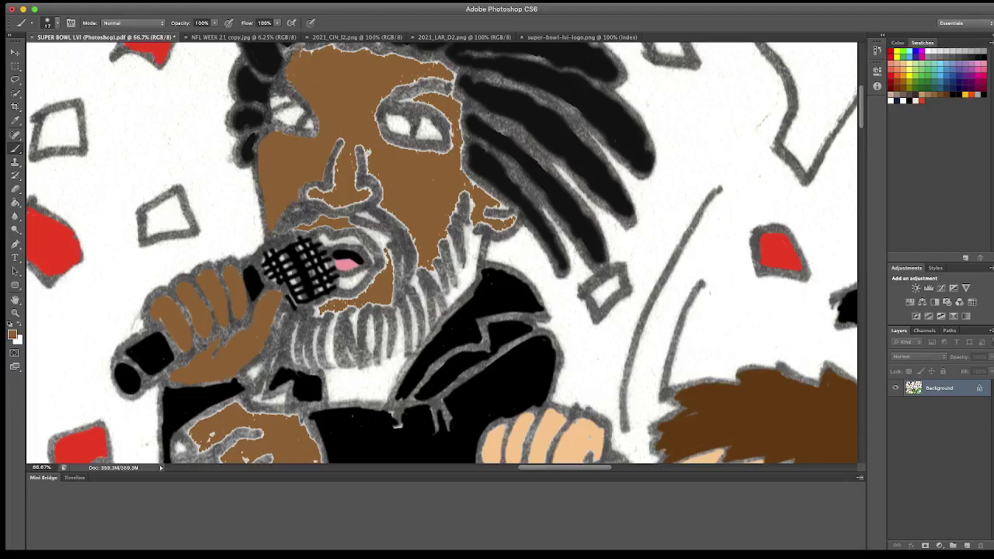
{"action": "mouse_move", "coordinate": [288, 94]}
{"action": "left_mouse_down"}
{"action": "mouse_move", "coordinate": [269, 94]}
{"action": "mouse_move", "coordinate": [284, 105]}
{"action": "left_mouse_up"}
Step: Paint brown along the hairline, above the right eye, down the right cheek and beard edge
{"action": "scroll", "coordinate": [443, 252], "scroll_direction": "up", "scroll_amount": 2}
{"action": "scroll", "coordinate": [443, 252], "scroll_direction": "up", "scroll_amount": 3}
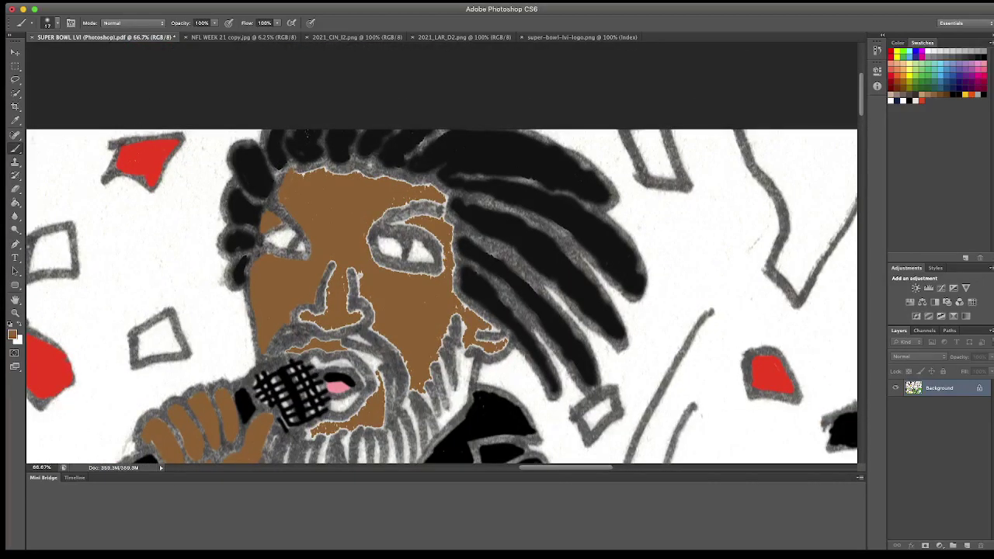
{"action": "mouse_move", "coordinate": [318, 168]}
{"action": "left_mouse_down"}
{"action": "mouse_move", "coordinate": [444, 196]}
{"action": "mouse_move", "coordinate": [441, 205]}
{"action": "mouse_move", "coordinate": [388, 209]}
{"action": "mouse_move", "coordinate": [366, 240]}
{"action": "mouse_move", "coordinate": [381, 265]}
{"action": "mouse_move", "coordinate": [442, 273]}
{"action": "left_mouse_up"}
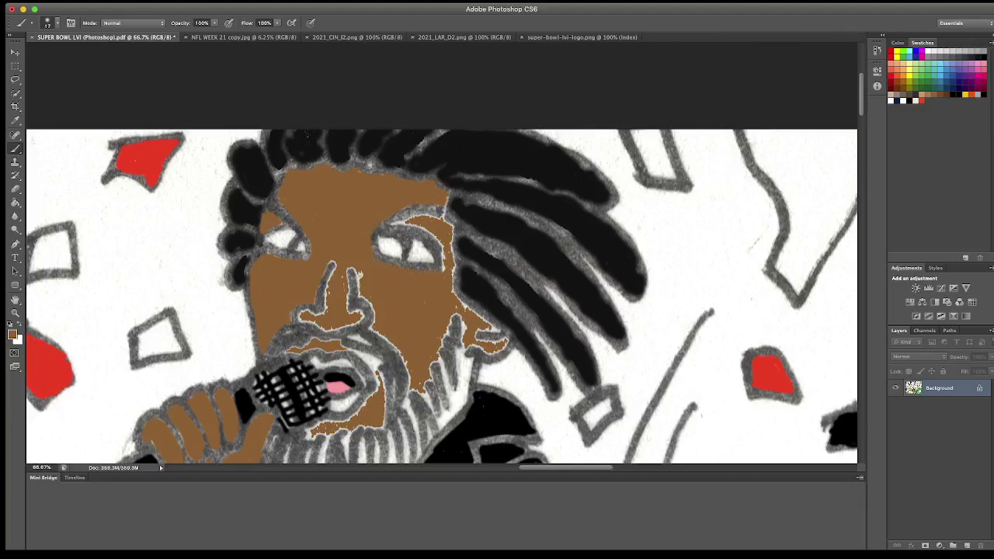
{"action": "mouse_move", "coordinate": [410, 221]}
{"action": "left_mouse_down"}
{"action": "mouse_move", "coordinate": [391, 222]}
{"action": "mouse_move", "coordinate": [406, 216]}
{"action": "mouse_move", "coordinate": [446, 234]}
{"action": "mouse_move", "coordinate": [444, 272]}
{"action": "left_mouse_up"}
{"action": "mouse_move", "coordinate": [451, 237]}
{"action": "left_mouse_down"}
{"action": "mouse_move", "coordinate": [456, 290]}
{"action": "mouse_move", "coordinate": [479, 315]}
{"action": "mouse_move", "coordinate": [464, 337]}
{"action": "mouse_move", "coordinate": [496, 331]}
{"action": "mouse_move", "coordinate": [487, 341]}
{"action": "mouse_move", "coordinate": [508, 340]}
{"action": "mouse_move", "coordinate": [480, 351]}
{"action": "left_mouse_up"}
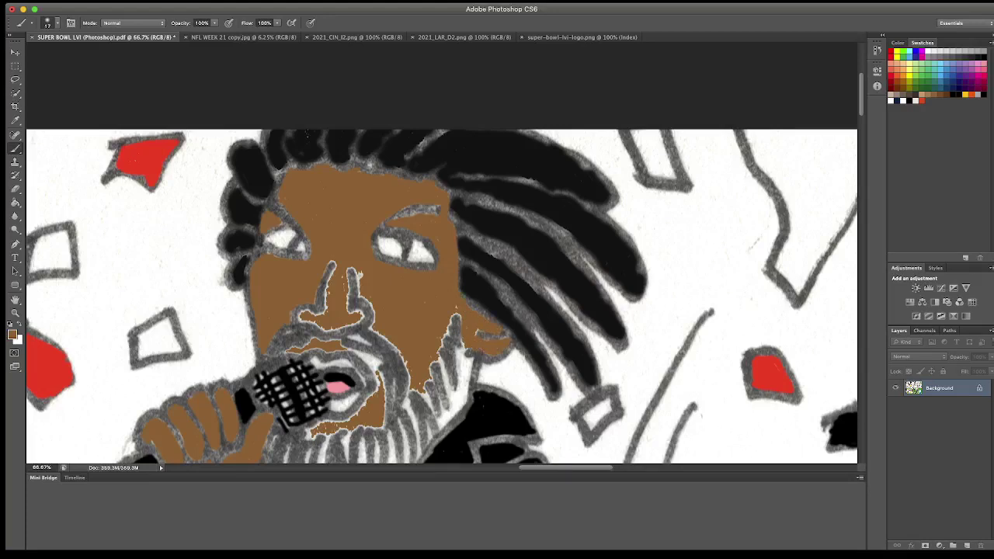
{"action": "mouse_move", "coordinate": [452, 314]}
{"action": "left_mouse_down"}
{"action": "mouse_move", "coordinate": [430, 375]}
{"action": "mouse_move", "coordinate": [421, 387]}
{"action": "mouse_move", "coordinate": [408, 382]}
{"action": "mouse_move", "coordinate": [406, 364]}
{"action": "mouse_move", "coordinate": [371, 328]}
{"action": "mouse_move", "coordinate": [360, 272]}
{"action": "mouse_move", "coordinate": [358, 291]}
{"action": "mouse_move", "coordinate": [332, 277]}
{"action": "mouse_move", "coordinate": [327, 311]}
{"action": "mouse_move", "coordinate": [299, 322]}
{"action": "mouse_move", "coordinate": [337, 334]}
{"action": "mouse_move", "coordinate": [355, 314]}
{"action": "mouse_move", "coordinate": [350, 271]}
{"action": "left_mouse_up"}
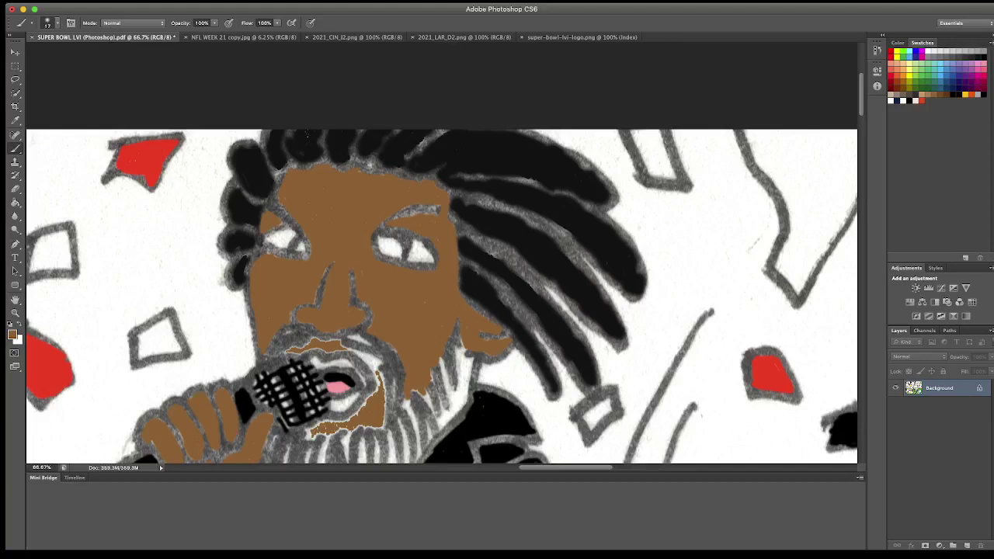
Step: Fill brown around the mouth, below the microphone and over the mustache area
{"action": "scroll", "coordinate": [442, 295], "scroll_direction": "down", "scroll_amount": 3}
{"action": "scroll", "coordinate": [443, 295], "scroll_direction": "left", "scroll_amount": 2}
{"action": "mouse_move", "coordinate": [365, 369]}
{"action": "left_mouse_down"}
{"action": "mouse_move", "coordinate": [352, 388]}
{"action": "mouse_move", "coordinate": [381, 377]}
{"action": "left_mouse_up"}
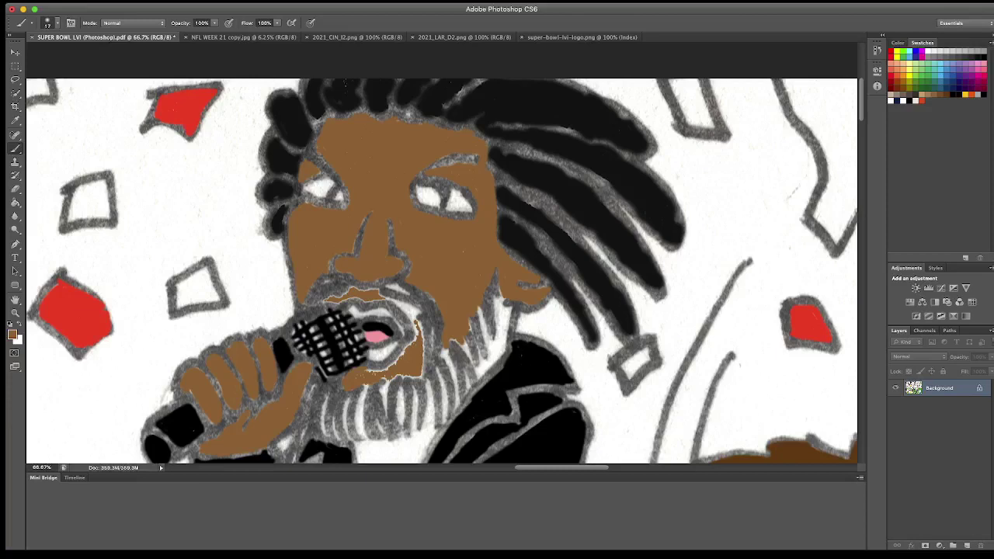
{"action": "mouse_move", "coordinate": [421, 325]}
{"action": "left_mouse_down"}
{"action": "mouse_move", "coordinate": [410, 375]}
{"action": "mouse_move", "coordinate": [388, 381]}
{"action": "mouse_move", "coordinate": [422, 377]}
{"action": "left_mouse_up"}
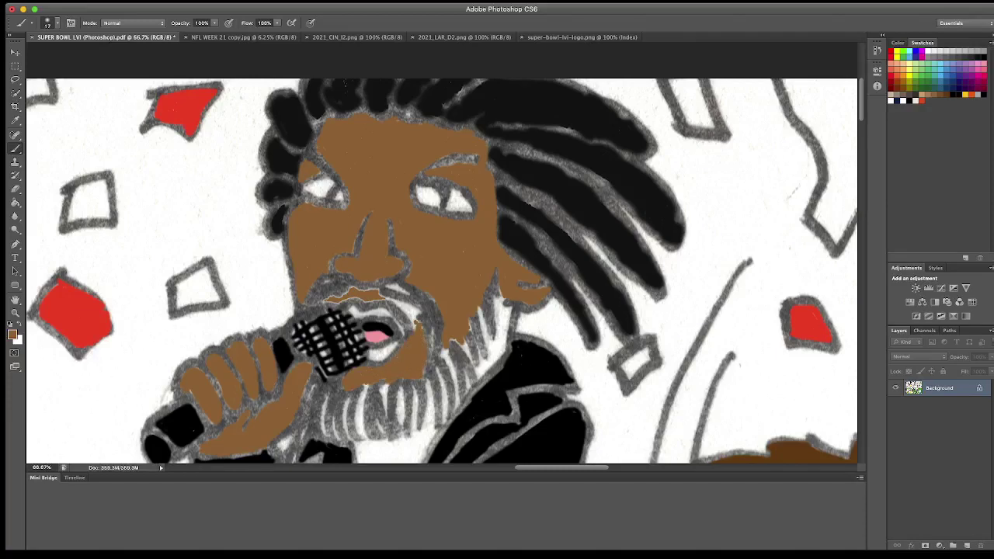
{"action": "mouse_move", "coordinate": [320, 301]}
{"action": "left_mouse_down"}
{"action": "mouse_move", "coordinate": [376, 303]}
{"action": "mouse_move", "coordinate": [379, 290]}
{"action": "mouse_move", "coordinate": [413, 321]}
{"action": "mouse_move", "coordinate": [421, 314]}
{"action": "mouse_move", "coordinate": [412, 332]}
{"action": "left_mouse_up"}
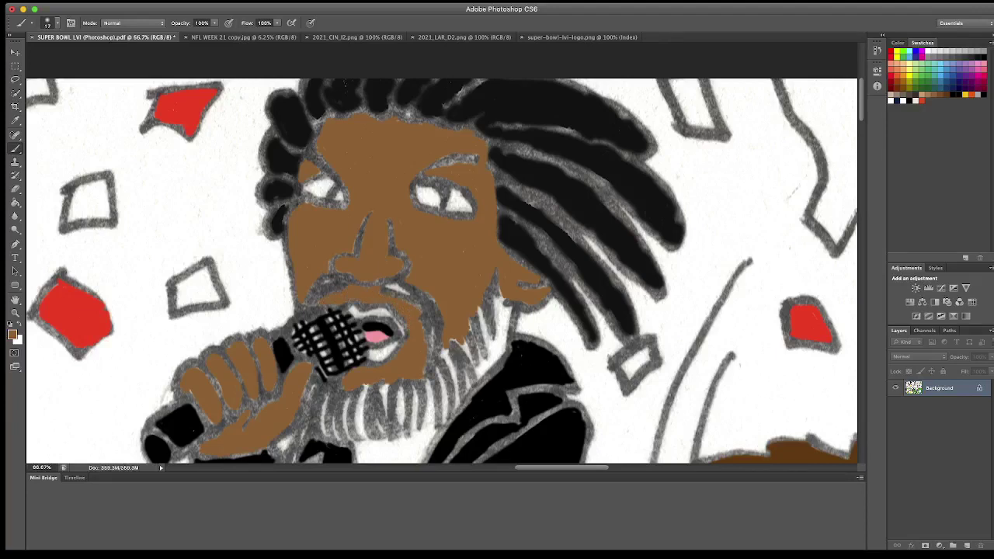
Step: Brush brown over the white gaps in the singer's lower hand and fingertip
{"action": "scroll", "coordinate": [442, 272], "scroll_direction": "down", "scroll_amount": 5}
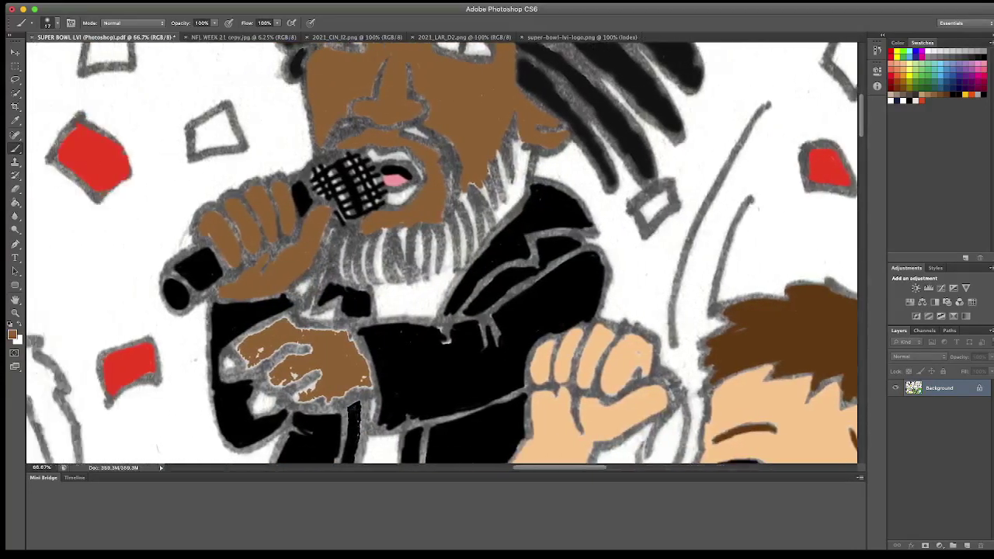
{"action": "left_click_drag", "start_coordinate": [238, 346], "coordinate": [257, 335]}
{"action": "left_click_drag", "start_coordinate": [233, 367], "coordinate": [310, 348]}
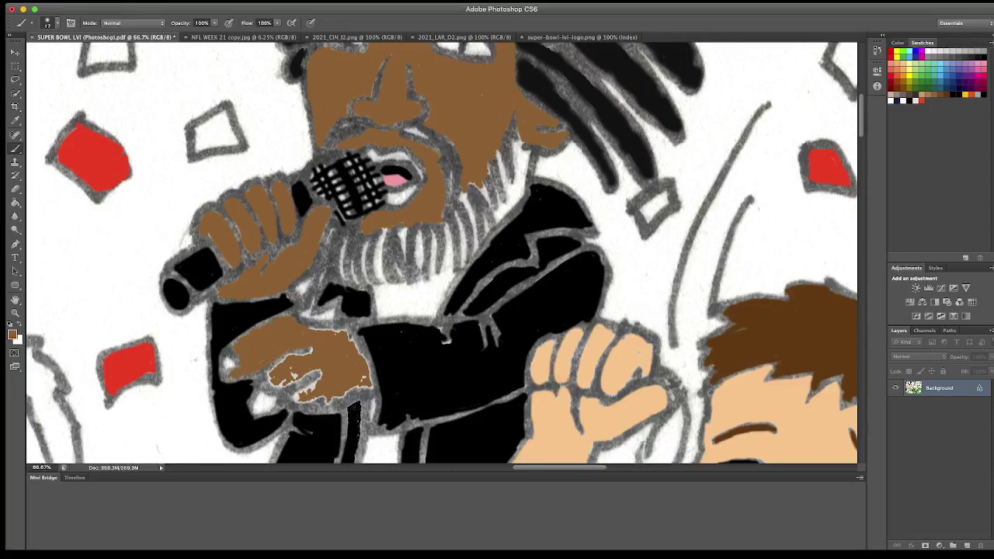
{"action": "mouse_move", "coordinate": [265, 382]}
{"action": "left_mouse_down"}
{"action": "mouse_move", "coordinate": [314, 374]}
{"action": "mouse_move", "coordinate": [319, 401]}
{"action": "mouse_move", "coordinate": [334, 414]}
{"action": "mouse_move", "coordinate": [365, 388]}
{"action": "mouse_move", "coordinate": [370, 365]}
{"action": "mouse_move", "coordinate": [340, 329]}
{"action": "mouse_move", "coordinate": [311, 330]}
{"action": "mouse_move", "coordinate": [276, 362]}
{"action": "left_mouse_up"}
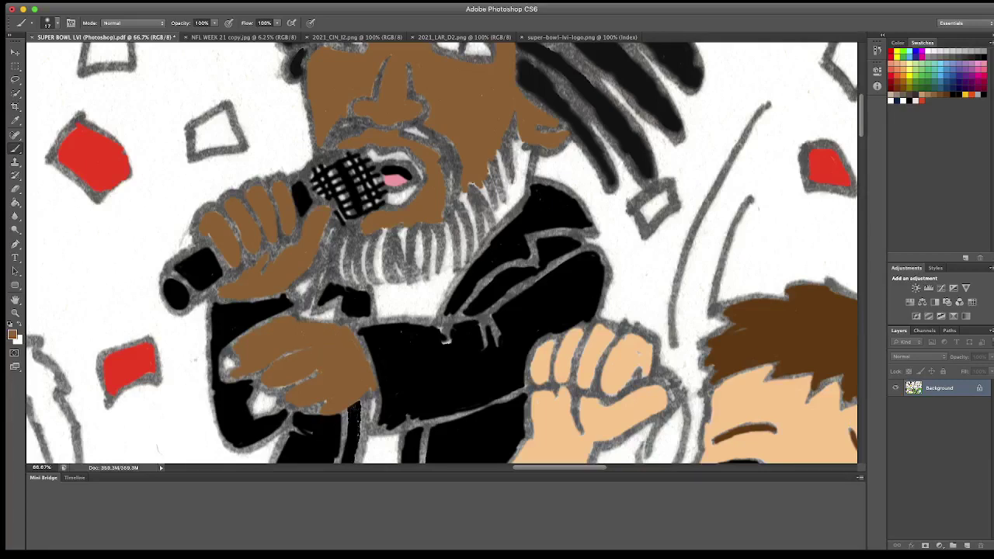
{"action": "mouse_move", "coordinate": [261, 395]}
{"action": "left_mouse_down"}
{"action": "mouse_move", "coordinate": [255, 412]}
{"action": "mouse_move", "coordinate": [275, 393]}
{"action": "mouse_move", "coordinate": [272, 401]}
{"action": "left_mouse_up"}
Step: Switch to black and draw knuckle creases on the lower hand and fingernail outlines
{"action": "key", "text": "d"}
{"action": "mouse_move", "coordinate": [233, 357]}
{"action": "left_mouse_down"}
{"action": "mouse_move", "coordinate": [231, 376]}
{"action": "mouse_move", "coordinate": [340, 384]}
{"action": "mouse_move", "coordinate": [303, 403]}
{"action": "mouse_move", "coordinate": [251, 407]}
{"action": "left_mouse_up"}
{"action": "left_click", "coordinate": [321, 356]}
{"action": "left_click", "coordinate": [296, 330]}
{"action": "left_click", "coordinate": [329, 410]}
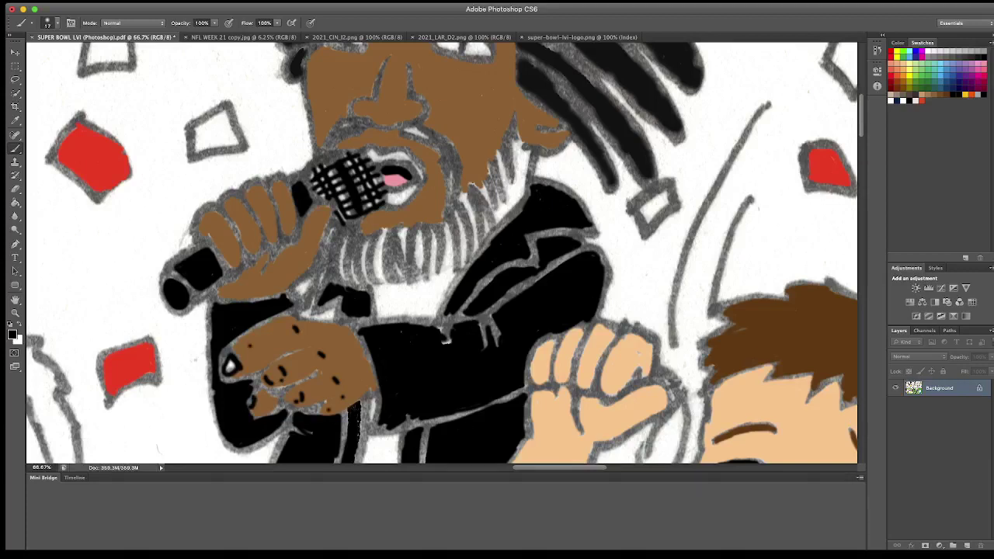
{"action": "left_click", "coordinate": [252, 348]}
{"action": "mouse_move", "coordinate": [231, 253]}
{"action": "left_mouse_down"}
{"action": "mouse_move", "coordinate": [241, 262]}
{"action": "mouse_move", "coordinate": [325, 222]}
{"action": "left_mouse_up"}
{"action": "mouse_move", "coordinate": [275, 197]}
{"action": "left_mouse_down"}
{"action": "mouse_move", "coordinate": [284, 191]}
{"action": "mouse_move", "coordinate": [261, 191]}
{"action": "mouse_move", "coordinate": [222, 219]}
{"action": "left_mouse_up"}
Step: Paint black beard strokes from under the microphone up the right jaw to the cheek
{"action": "scroll", "coordinate": [443, 256], "scroll_direction": "up", "scroll_amount": 5}
{"action": "scroll", "coordinate": [442, 256], "scroll_direction": "right", "scroll_amount": 3}
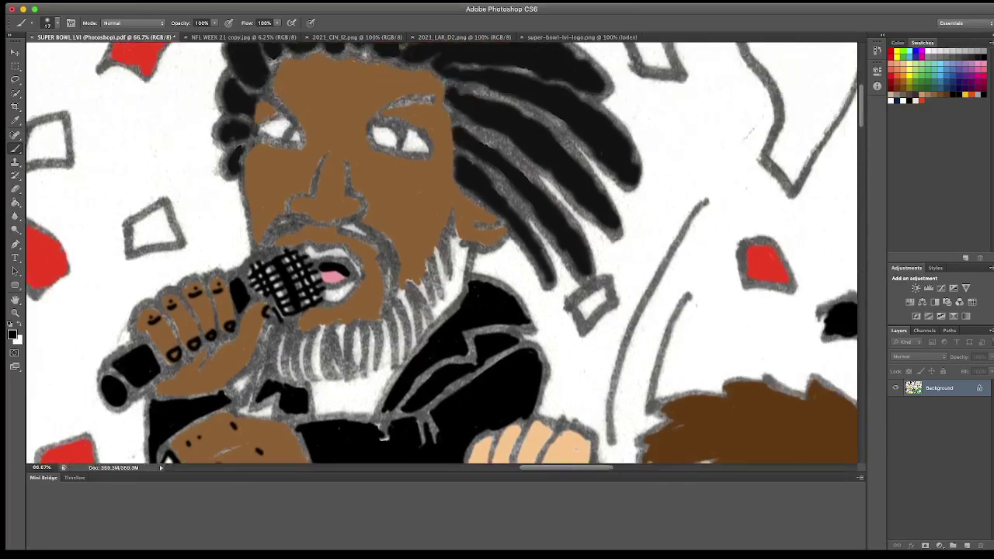
{"action": "mouse_move", "coordinate": [276, 328]}
{"action": "left_mouse_down"}
{"action": "mouse_move", "coordinate": [273, 368]}
{"action": "mouse_move", "coordinate": [291, 377]}
{"action": "left_mouse_up"}
{"action": "mouse_move", "coordinate": [305, 326]}
{"action": "left_mouse_down"}
{"action": "mouse_move", "coordinate": [298, 372]}
{"action": "mouse_move", "coordinate": [332, 375]}
{"action": "left_mouse_up"}
{"action": "left_click_drag", "start_coordinate": [342, 325], "coordinate": [339, 372]}
{"action": "mouse_move", "coordinate": [334, 326]}
{"action": "left_mouse_down"}
{"action": "mouse_move", "coordinate": [332, 371]}
{"action": "mouse_move", "coordinate": [342, 379]}
{"action": "left_mouse_up"}
{"action": "mouse_move", "coordinate": [350, 323]}
{"action": "left_mouse_down"}
{"action": "mouse_move", "coordinate": [348, 373]}
{"action": "mouse_move", "coordinate": [365, 371]}
{"action": "mouse_move", "coordinate": [354, 368]}
{"action": "mouse_move", "coordinate": [368, 341]}
{"action": "left_mouse_up"}
{"action": "left_click_drag", "start_coordinate": [379, 326], "coordinate": [381, 371]}
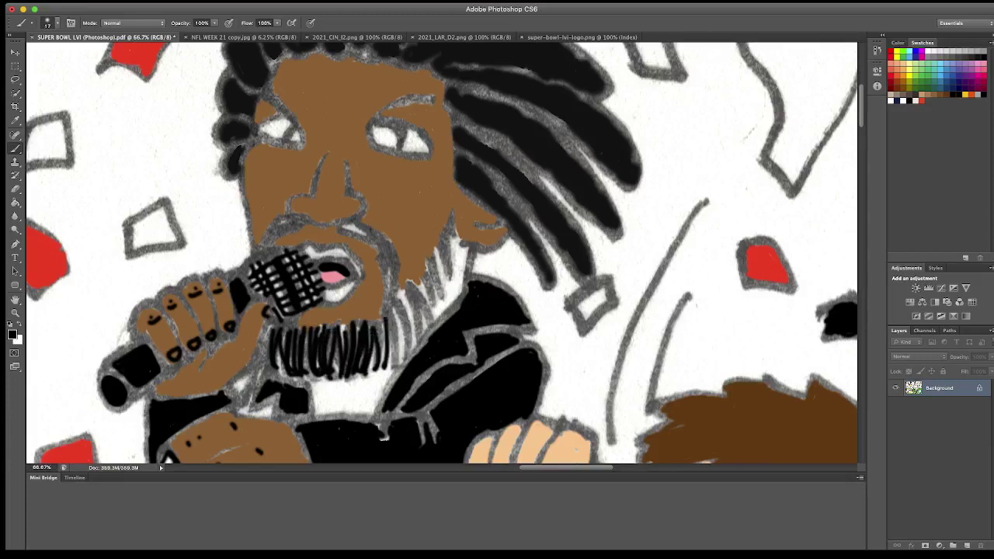
{"action": "left_click_drag", "start_coordinate": [396, 312], "coordinate": [390, 368]}
{"action": "left_click_drag", "start_coordinate": [383, 325], "coordinate": [379, 370]}
{"action": "mouse_move", "coordinate": [404, 296]}
{"action": "left_mouse_down"}
{"action": "mouse_move", "coordinate": [393, 357]}
{"action": "mouse_move", "coordinate": [412, 340]}
{"action": "left_mouse_up"}
{"action": "mouse_move", "coordinate": [427, 279]}
{"action": "left_mouse_down"}
{"action": "mouse_move", "coordinate": [423, 332]}
{"action": "mouse_move", "coordinate": [432, 327]}
{"action": "left_mouse_up"}
{"action": "mouse_move", "coordinate": [447, 262]}
{"action": "left_mouse_down"}
{"action": "mouse_move", "coordinate": [435, 311]}
{"action": "mouse_move", "coordinate": [442, 314]}
{"action": "mouse_move", "coordinate": [448, 296]}
{"action": "left_mouse_up"}
{"action": "mouse_move", "coordinate": [458, 231]}
{"action": "left_mouse_down"}
{"action": "mouse_move", "coordinate": [448, 282]}
{"action": "mouse_move", "coordinate": [454, 273]}
{"action": "left_mouse_up"}
Step: Paint the black mustache around the mouth and the nose line around the nostril
{"action": "mouse_move", "coordinate": [340, 227]}
{"action": "left_mouse_down"}
{"action": "mouse_move", "coordinate": [380, 235]}
{"action": "mouse_move", "coordinate": [395, 278]}
{"action": "mouse_move", "coordinate": [358, 229]}
{"action": "left_mouse_up"}
{"action": "mouse_move", "coordinate": [272, 233]}
{"action": "left_mouse_down"}
{"action": "mouse_move", "coordinate": [295, 222]}
{"action": "mouse_move", "coordinate": [284, 222]}
{"action": "left_mouse_up"}
{"action": "mouse_move", "coordinate": [293, 247]}
{"action": "left_mouse_down"}
{"action": "mouse_move", "coordinate": [315, 244]}
{"action": "mouse_move", "coordinate": [361, 264]}
{"action": "mouse_move", "coordinate": [359, 281]}
{"action": "mouse_move", "coordinate": [328, 289]}
{"action": "mouse_move", "coordinate": [326, 299]}
{"action": "left_mouse_up"}
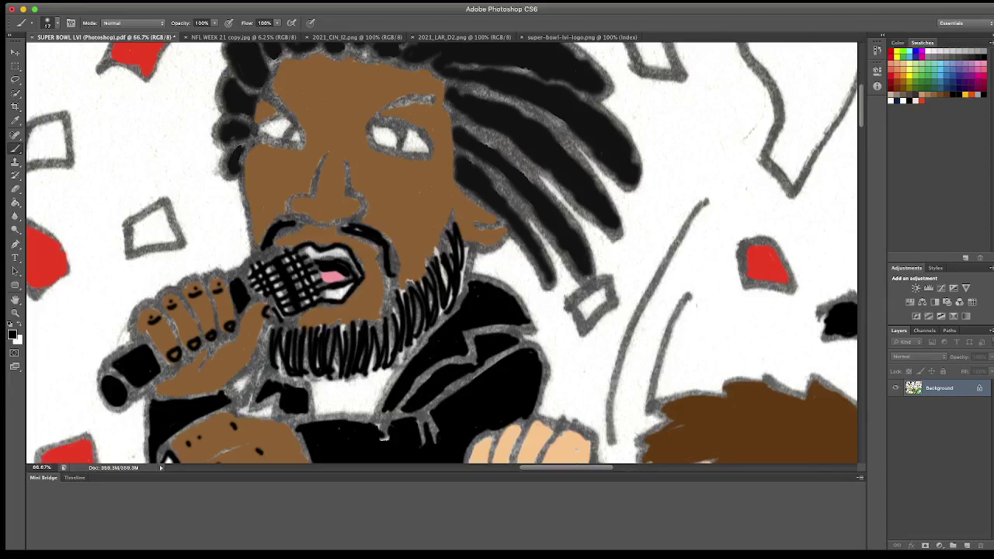
{"action": "mouse_move", "coordinate": [326, 154]}
{"action": "left_mouse_down"}
{"action": "mouse_move", "coordinate": [295, 216]}
{"action": "mouse_move", "coordinate": [343, 224]}
{"action": "mouse_move", "coordinate": [365, 207]}
{"action": "mouse_move", "coordinate": [346, 195]}
{"action": "mouse_move", "coordinate": [342, 162]}
{"action": "left_mouse_up"}
Step: Draw the right eyebrow, outline both eyes and fill in both pupils in black
{"action": "mouse_move", "coordinate": [367, 129]}
{"action": "left_mouse_down"}
{"action": "mouse_move", "coordinate": [376, 112]}
{"action": "mouse_move", "coordinate": [433, 97]}
{"action": "left_mouse_up"}
{"action": "mouse_move", "coordinate": [373, 122]}
{"action": "left_mouse_down"}
{"action": "mouse_move", "coordinate": [427, 138]}
{"action": "mouse_move", "coordinate": [435, 155]}
{"action": "mouse_move", "coordinate": [390, 154]}
{"action": "mouse_move", "coordinate": [369, 129]}
{"action": "left_mouse_up"}
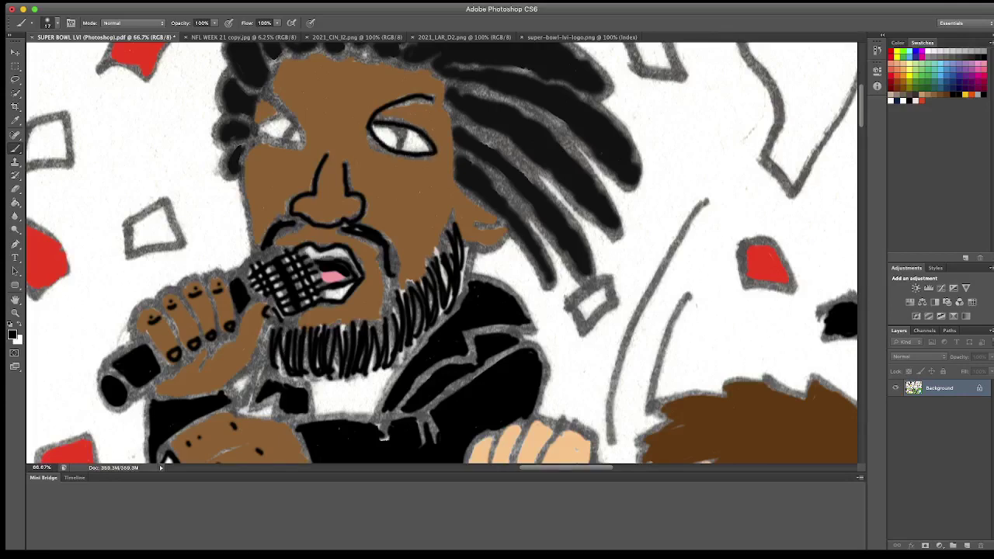
{"action": "mouse_move", "coordinate": [303, 137]}
{"action": "left_mouse_down"}
{"action": "mouse_move", "coordinate": [272, 115]}
{"action": "mouse_move", "coordinate": [256, 133]}
{"action": "mouse_move", "coordinate": [302, 145]}
{"action": "left_mouse_up"}
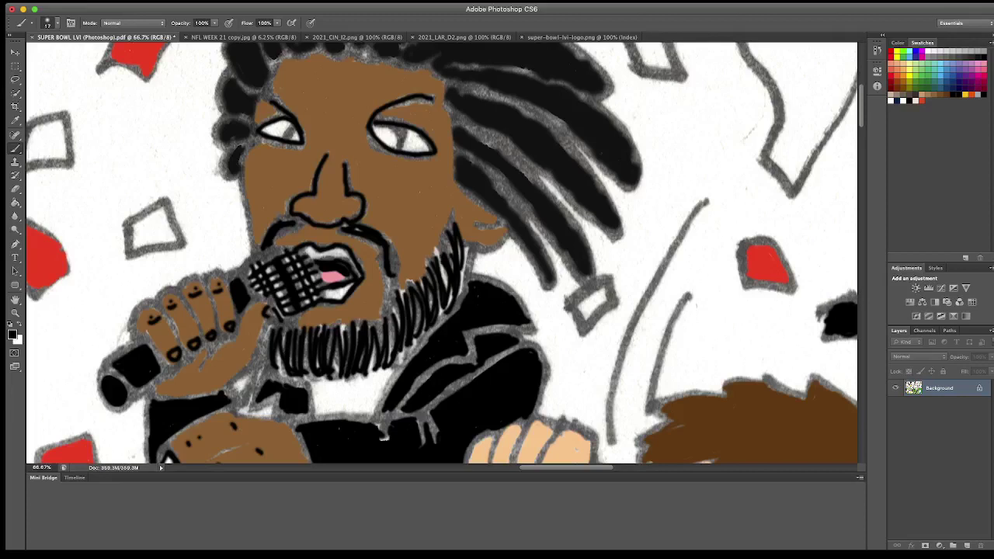
{"action": "mouse_move", "coordinate": [381, 136]}
{"action": "left_mouse_down"}
{"action": "mouse_move", "coordinate": [398, 147]}
{"action": "mouse_move", "coordinate": [398, 136]}
{"action": "left_mouse_up"}
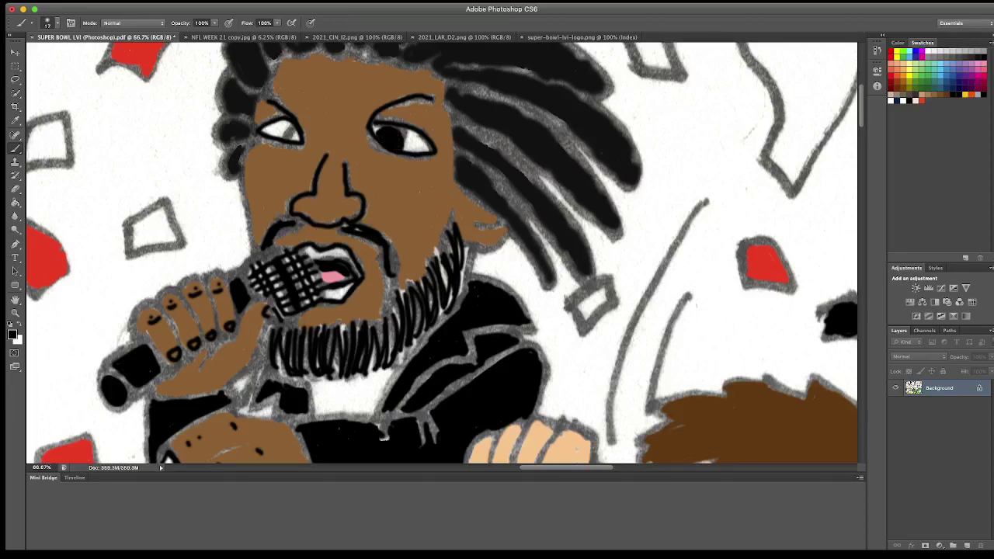
{"action": "left_click_drag", "start_coordinate": [268, 129], "coordinate": [284, 138]}
Step: Paint the singer's upper and lower lips light pink, then paint the right eye white
{"action": "scroll", "coordinate": [443, 253], "scroll_direction": "down", "scroll_amount": 2}
{"action": "scroll", "coordinate": [443, 253], "scroll_direction": "down", "scroll_amount": 2}
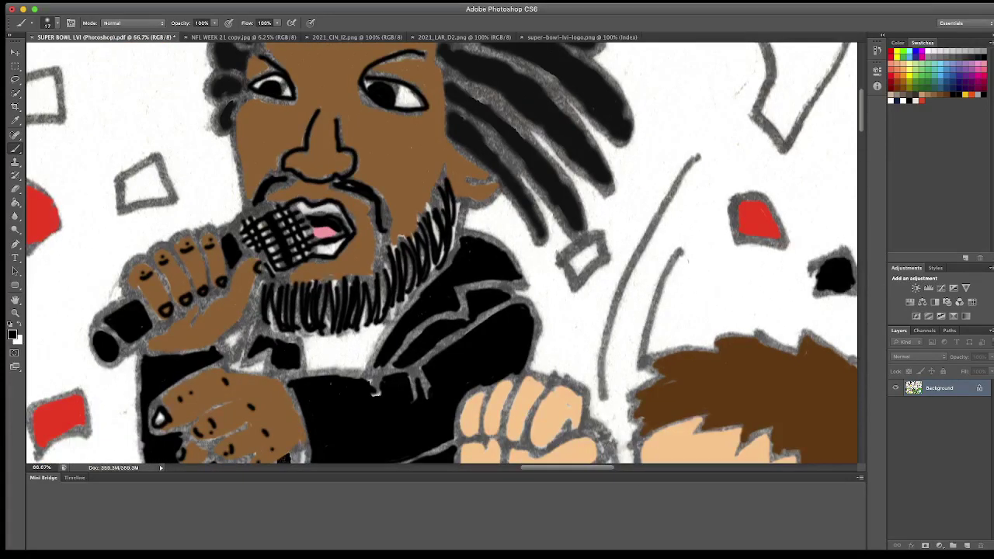
{"action": "left_click", "coordinate": [326, 231], "text": "alt"}
{"action": "left_click", "coordinate": [300, 207]}
{"action": "key", "text": "ctrl+z"}
{"action": "mouse_move", "coordinate": [331, 248]}
{"action": "left_mouse_down"}
{"action": "mouse_move", "coordinate": [318, 248]}
{"action": "mouse_move", "coordinate": [329, 253]}
{"action": "mouse_move", "coordinate": [344, 239]}
{"action": "mouse_move", "coordinate": [334, 253]}
{"action": "left_mouse_up"}
{"action": "mouse_move", "coordinate": [296, 207]}
{"action": "left_mouse_down"}
{"action": "mouse_move", "coordinate": [332, 208]}
{"action": "mouse_move", "coordinate": [351, 230]}
{"action": "left_mouse_up"}
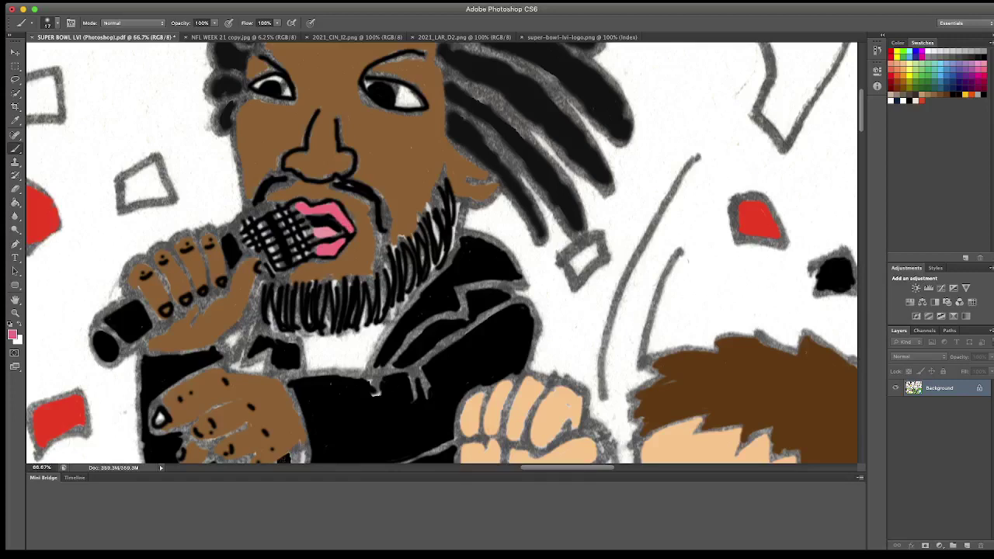
{"action": "key", "text": "x"}
{"action": "mouse_move", "coordinate": [371, 78]}
{"action": "left_mouse_down"}
{"action": "mouse_move", "coordinate": [398, 104]}
{"action": "mouse_move", "coordinate": [400, 87]}
{"action": "mouse_move", "coordinate": [415, 105]}
{"action": "mouse_move", "coordinate": [422, 93]}
{"action": "left_mouse_up"}
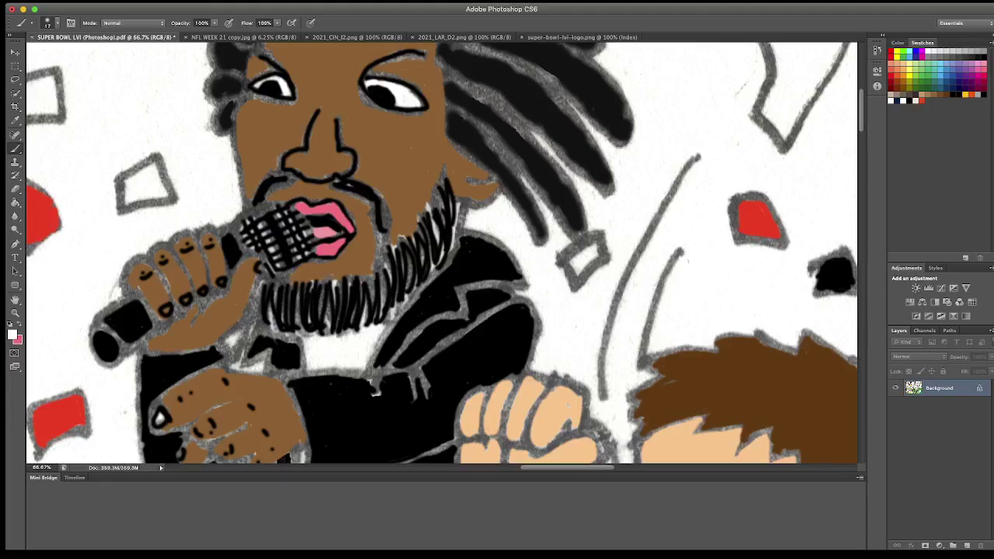
{"action": "key", "text": "ctrl+minus"}
{"action": "key", "text": "ctrl+minus"}
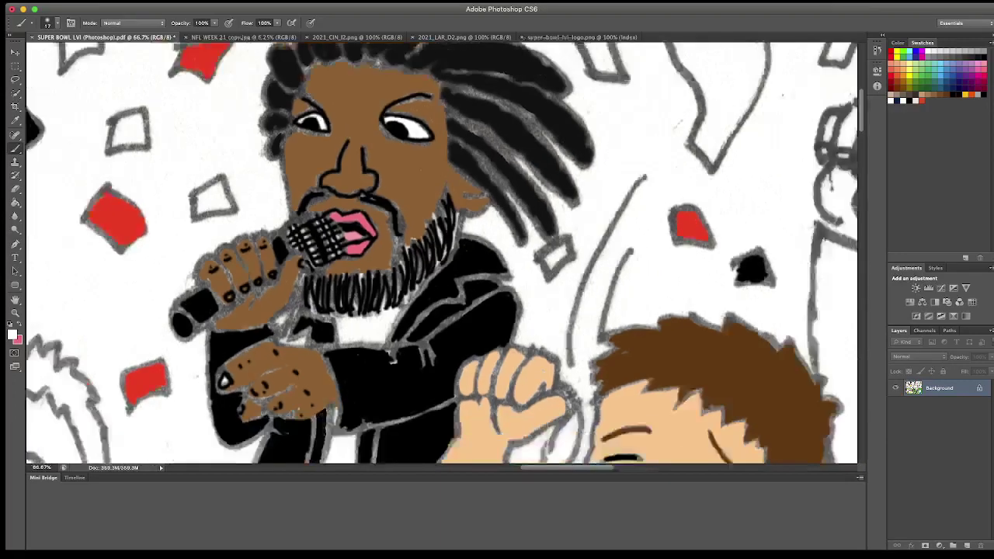
{"action": "key", "text": "ctrl+minus"}
{"action": "key", "text": "ctrl+minus"}
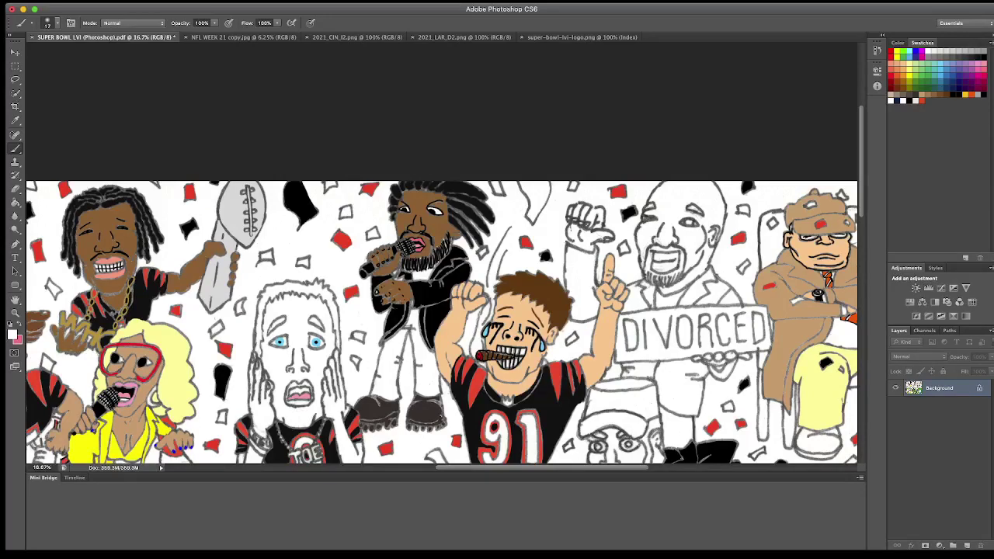
{"action": "scroll", "coordinate": [441, 323], "scroll_direction": "down", "scroll_amount": 2}
{"action": "scroll", "coordinate": [441, 322], "scroll_direction": "down", "scroll_amount": 2}
{"action": "scroll", "coordinate": [441, 323], "scroll_direction": "down", "scroll_amount": 2}
{"action": "scroll", "coordinate": [441, 322], "scroll_direction": "down", "scroll_amount": 2}
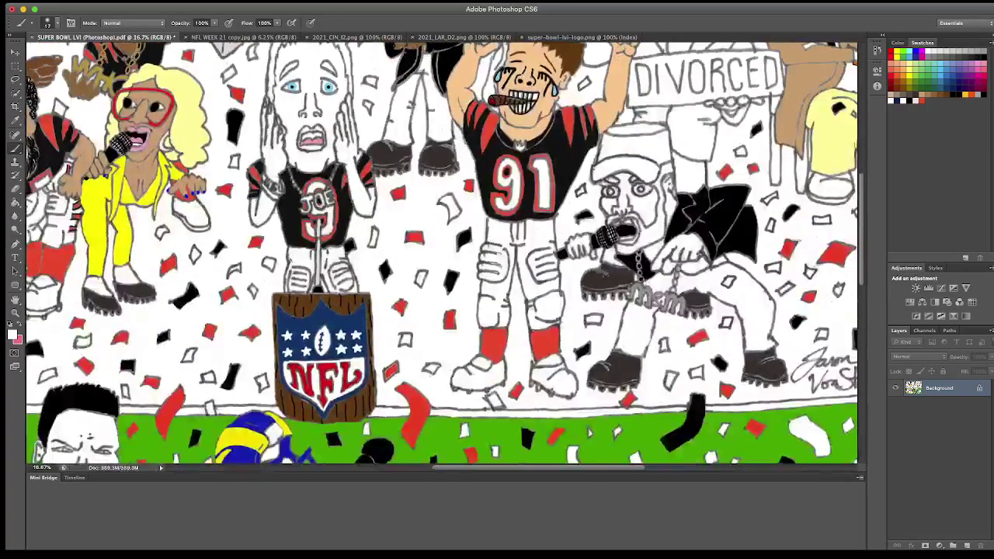
{"action": "scroll", "coordinate": [441, 253], "scroll_direction": "up", "scroll_amount": 2}
{"action": "scroll", "coordinate": [442, 252], "scroll_direction": "up", "scroll_amount": 2}
{"action": "scroll", "coordinate": [441, 253], "scroll_direction": "up", "scroll_amount": 1}
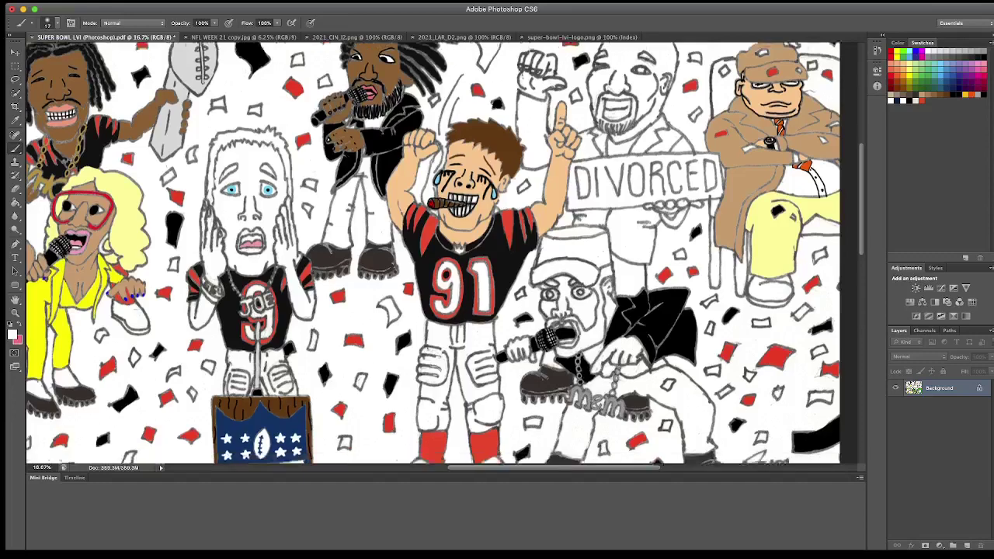
{"action": "scroll", "coordinate": [443, 252], "scroll_direction": "down", "scroll_amount": 3}
{"action": "scroll", "coordinate": [443, 252], "scroll_direction": "down", "scroll_amount": 1}
{"action": "scroll", "coordinate": [442, 252], "scroll_direction": "left", "scroll_amount": 5}
{"action": "scroll", "coordinate": [443, 252], "scroll_direction": "up", "scroll_amount": 2}
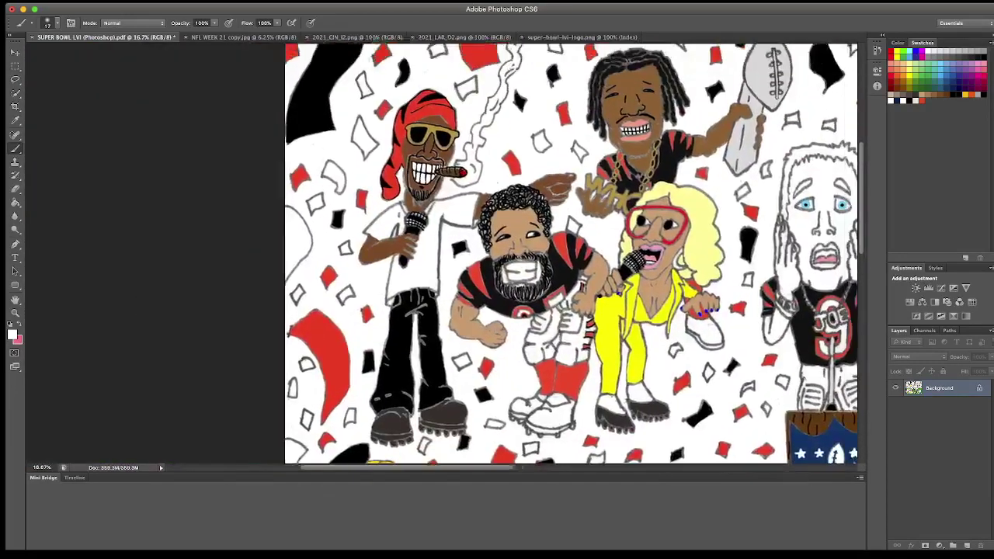
{"action": "scroll", "coordinate": [570, 253], "scroll_direction": "right", "scroll_amount": 2}
{"action": "scroll", "coordinate": [571, 252], "scroll_direction": "down", "scroll_amount": 1}
{"action": "scroll", "coordinate": [527, 252], "scroll_direction": "right", "scroll_amount": 1}
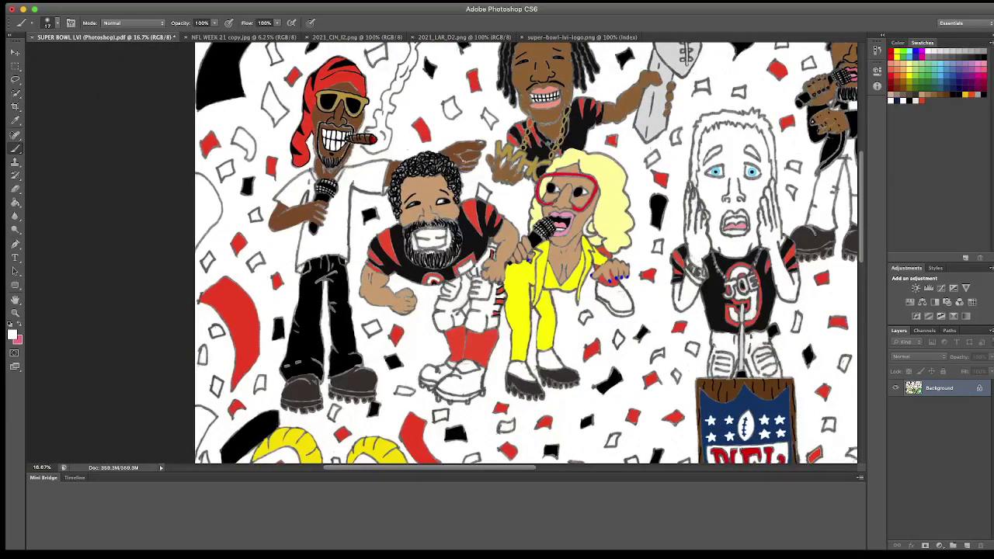
{"action": "scroll", "coordinate": [527, 252], "scroll_direction": "down", "scroll_amount": 1}
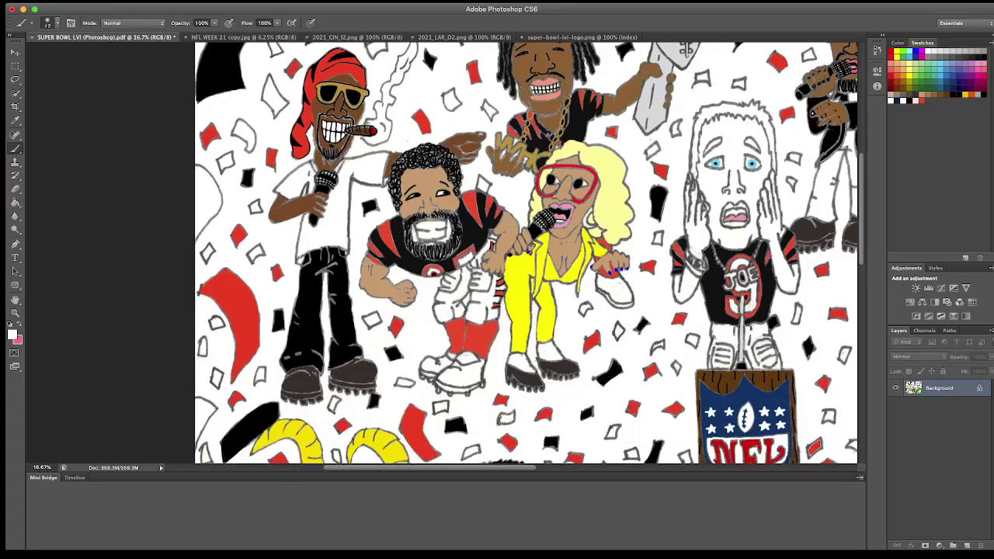
{"action": "scroll", "coordinate": [527, 252], "scroll_direction": "right", "scroll_amount": 1}
{"action": "scroll", "coordinate": [527, 252], "scroll_direction": "right", "scroll_amount": 1}
{"action": "scroll", "coordinate": [497, 252], "scroll_direction": "right", "scroll_amount": 2}
{"action": "scroll", "coordinate": [497, 252], "scroll_direction": "right", "scroll_amount": 3}
{"action": "scroll", "coordinate": [497, 252], "scroll_direction": "down", "scroll_amount": 2}
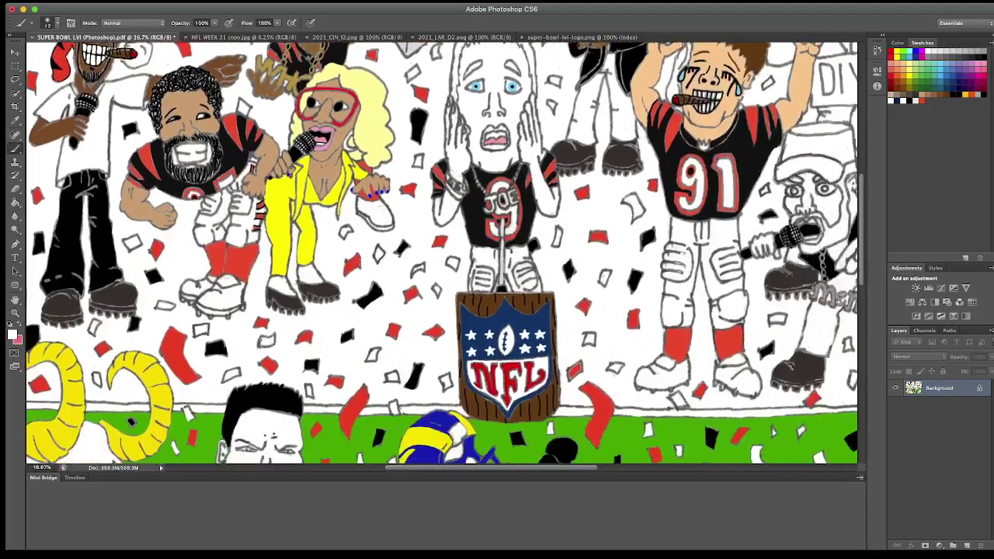
{"action": "scroll", "coordinate": [497, 252], "scroll_direction": "down", "scroll_amount": 3}
{"action": "scroll", "coordinate": [497, 252], "scroll_direction": "down", "scroll_amount": 2}
{"action": "scroll", "coordinate": [497, 253], "scroll_direction": "down", "scroll_amount": 3}
{"action": "scroll", "coordinate": [498, 252], "scroll_direction": "left", "scroll_amount": 1}
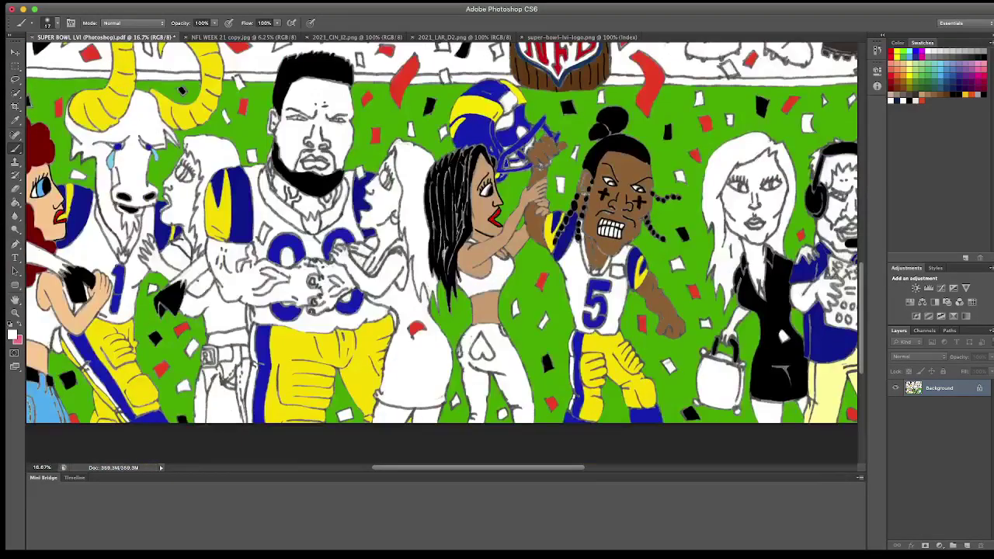
{"action": "scroll", "coordinate": [444, 247], "scroll_direction": "up", "scroll_amount": 1}
{"action": "scroll", "coordinate": [445, 247], "scroll_direction": "left", "scroll_amount": 1}
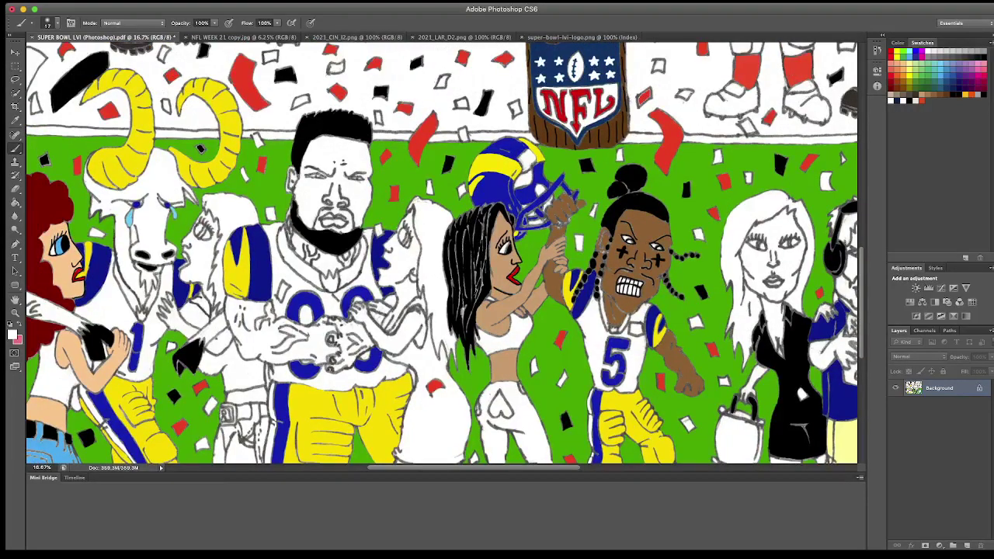
Step: Sample brown skin and bucket-fill the Rams player's face, forearm, hand and small gaps
{"action": "key", "text": "i"}
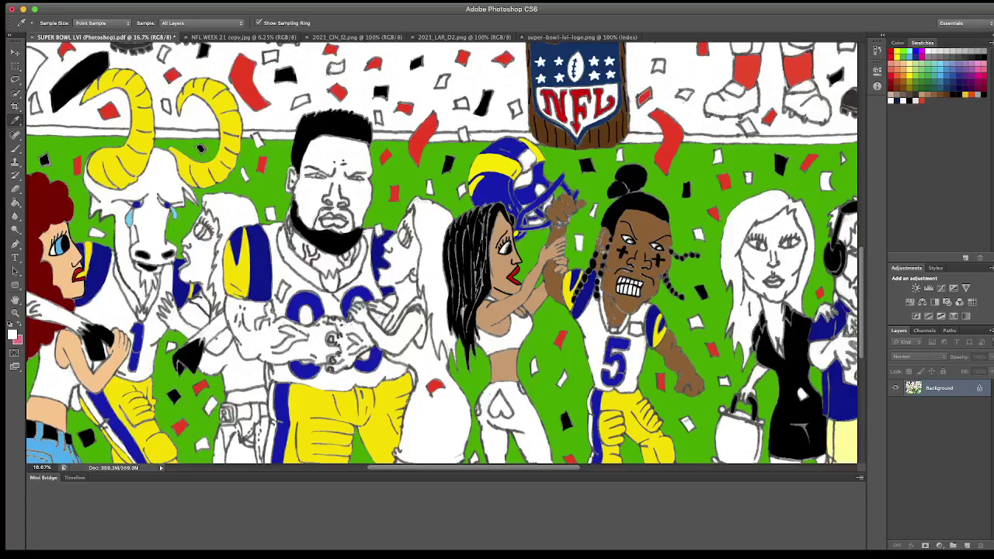
{"action": "left_click", "coordinate": [650, 291]}
{"action": "key", "text": "g"}
{"action": "left_click", "coordinate": [315, 187]}
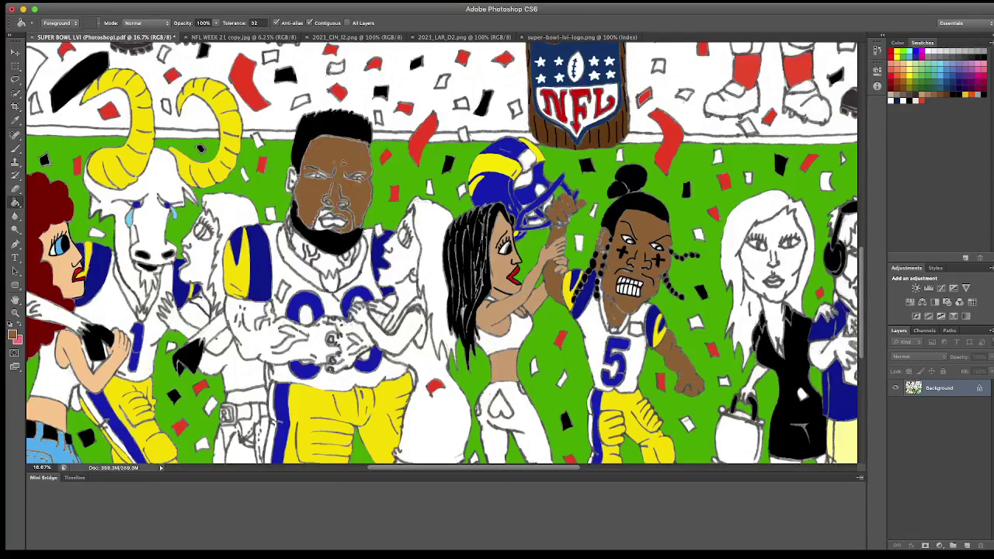
{"action": "left_click", "coordinate": [268, 330]}
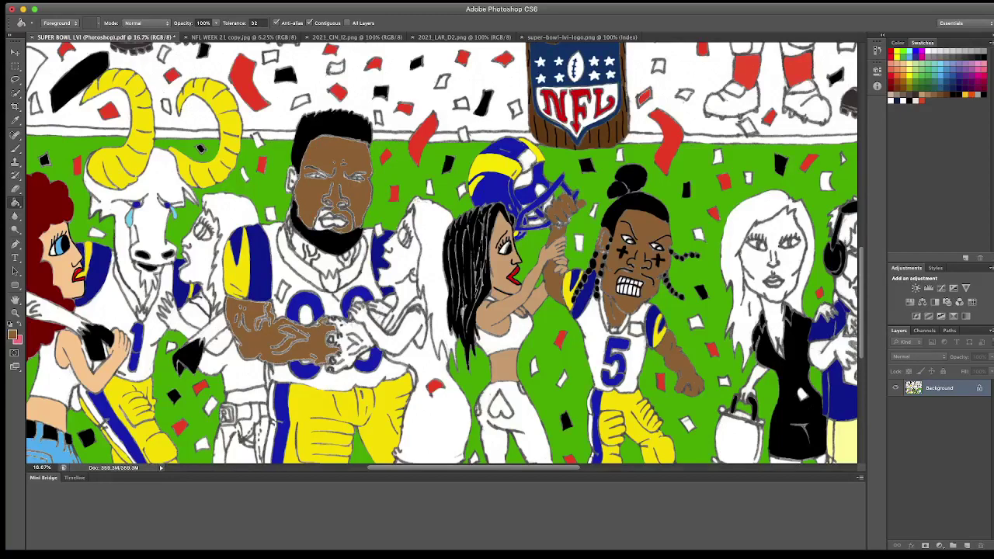
{"action": "left_click", "coordinate": [342, 341]}
{"action": "left_click", "coordinate": [378, 318]}
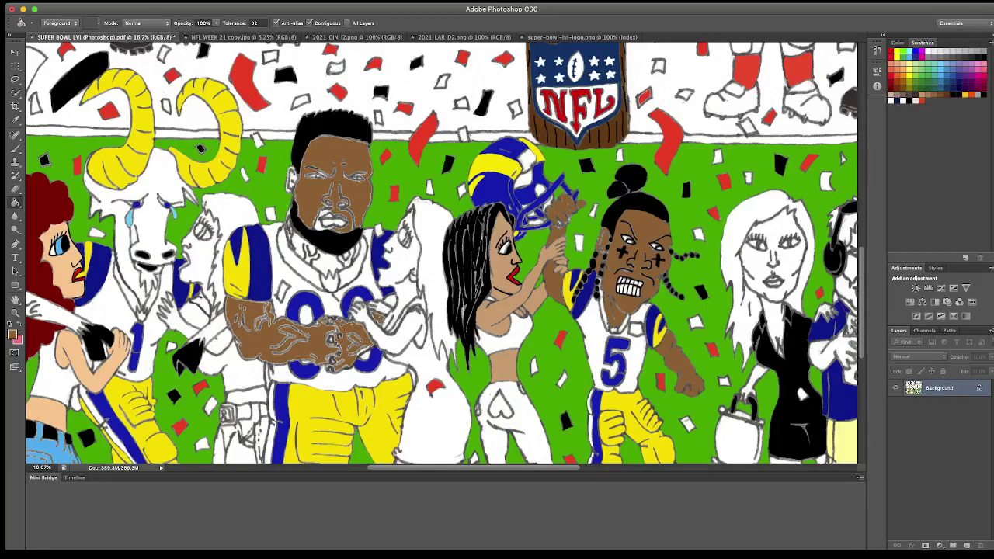
{"action": "left_click", "coordinate": [391, 301]}
{"action": "left_click", "coordinate": [324, 213]}
{"action": "left_click", "coordinate": [319, 224]}
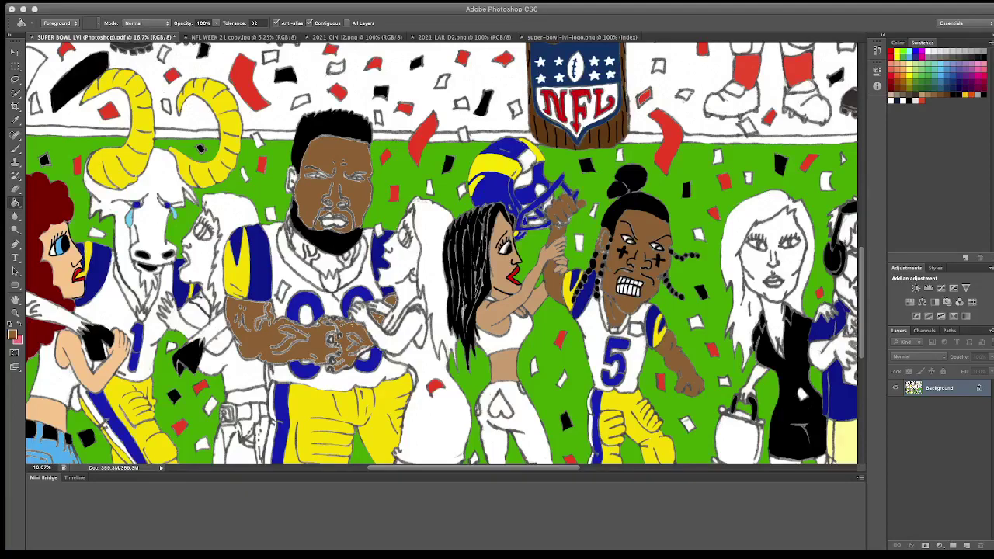
Step: Resample a lighter tan and refill the player's face, arm, hand and finger gaps
{"action": "scroll", "coordinate": [443, 252], "scroll_direction": "up", "scroll_amount": 1}
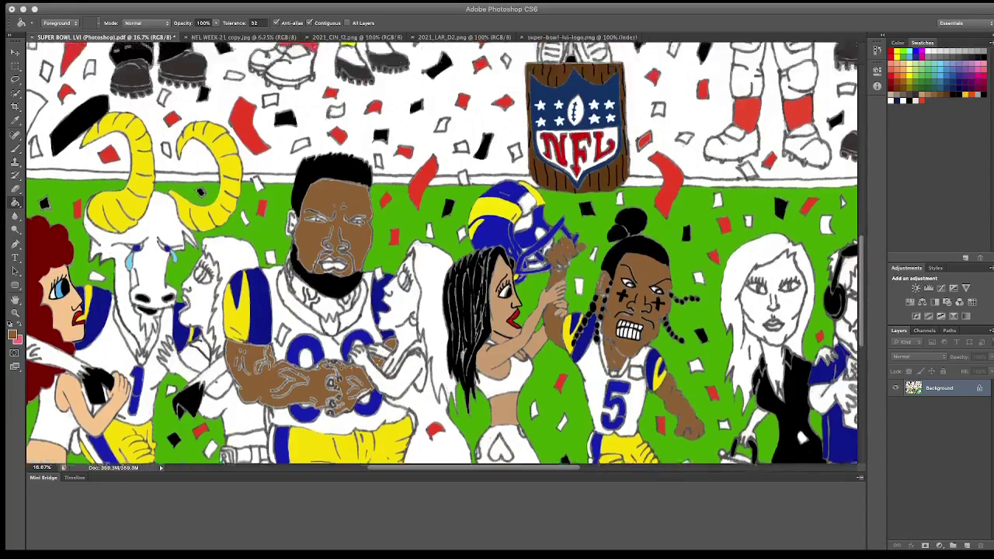
{"action": "scroll", "coordinate": [443, 253], "scroll_direction": "up", "scroll_amount": 2}
{"action": "scroll", "coordinate": [443, 252], "scroll_direction": "up", "scroll_amount": 3}
{"action": "scroll", "coordinate": [443, 253], "scroll_direction": "up", "scroll_amount": 2}
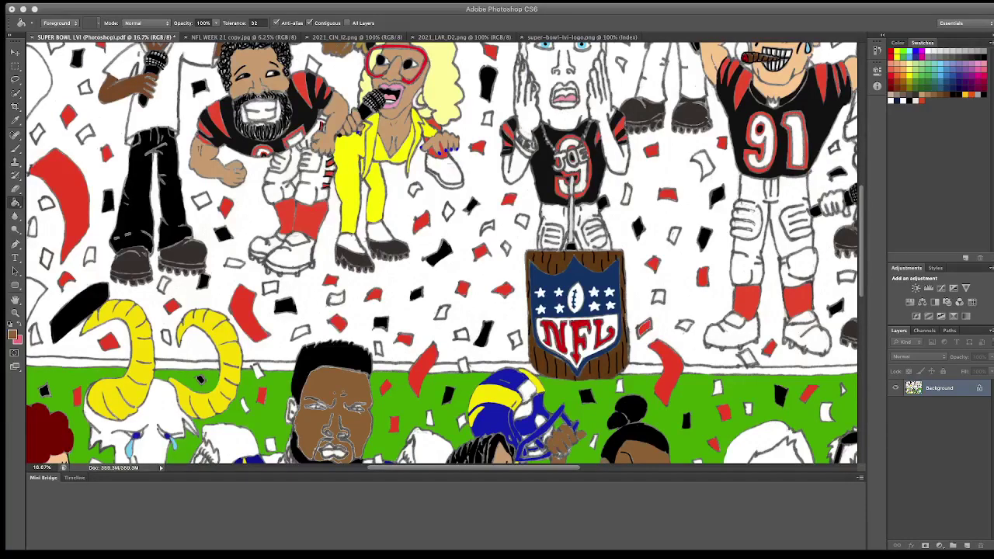
{"action": "scroll", "coordinate": [443, 253], "scroll_direction": "up", "scroll_amount": 2}
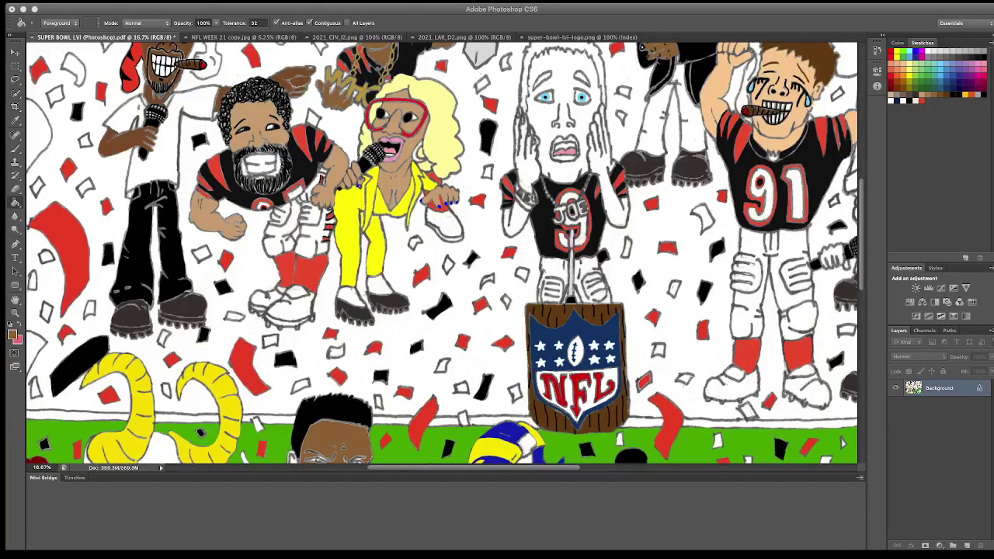
{"action": "key", "text": "i"}
{"action": "scroll", "coordinate": [443, 252], "scroll_direction": "up", "scroll_amount": 1}
{"action": "scroll", "coordinate": [443, 253], "scroll_direction": "up", "scroll_amount": 1}
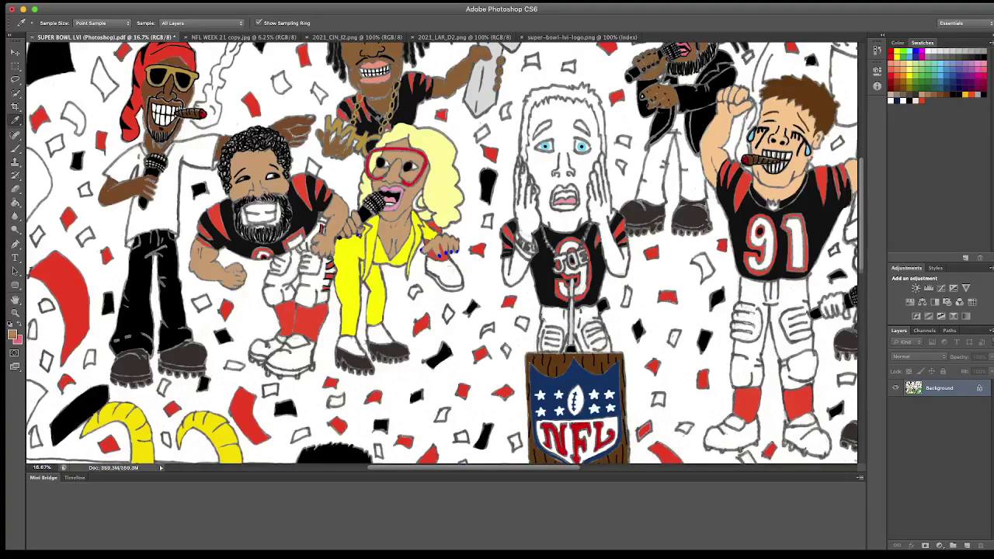
{"action": "scroll", "coordinate": [443, 252], "scroll_direction": "down", "scroll_amount": 10}
{"action": "key", "text": "g"}
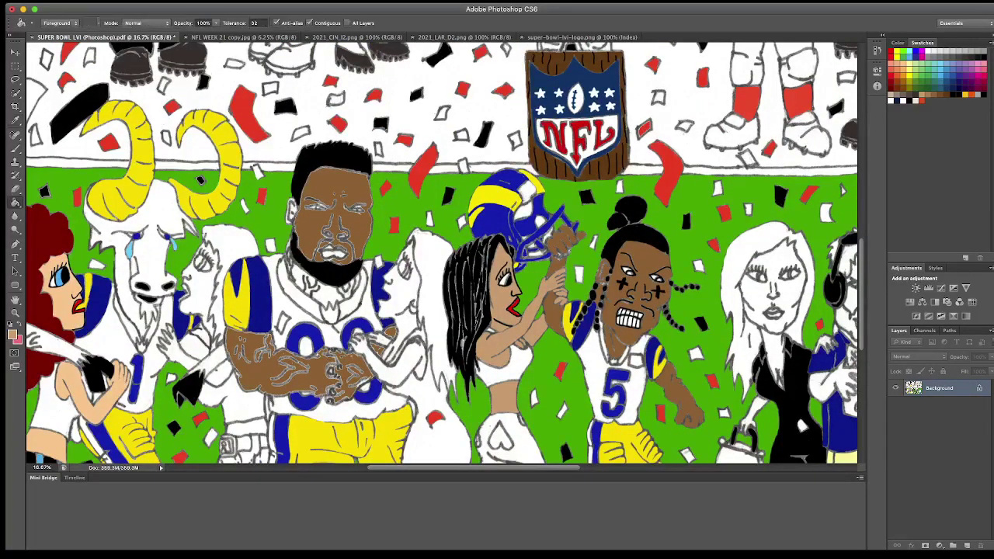
{"action": "left_click", "coordinate": [339, 194]}
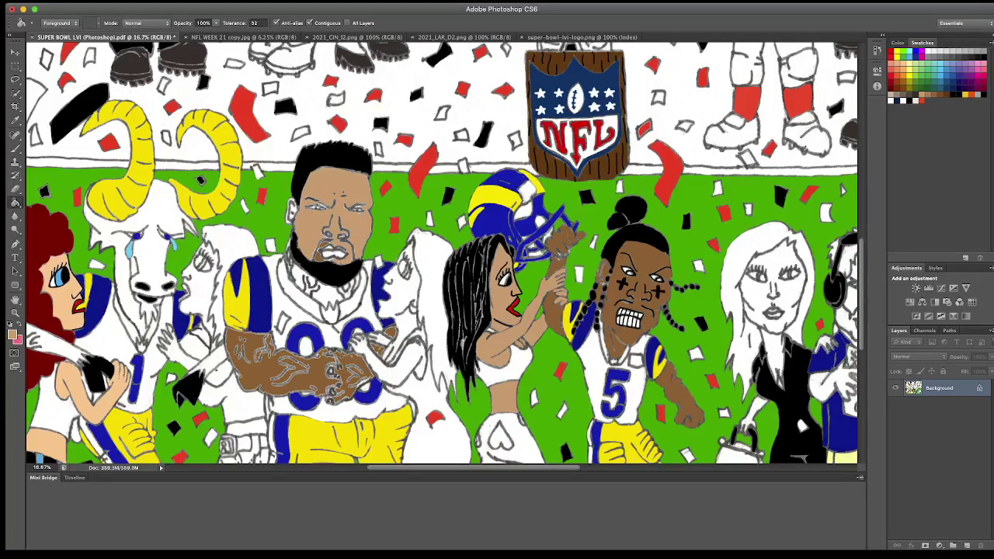
{"action": "scroll", "coordinate": [319, 257], "scroll_direction": "down", "scroll_amount": 1}
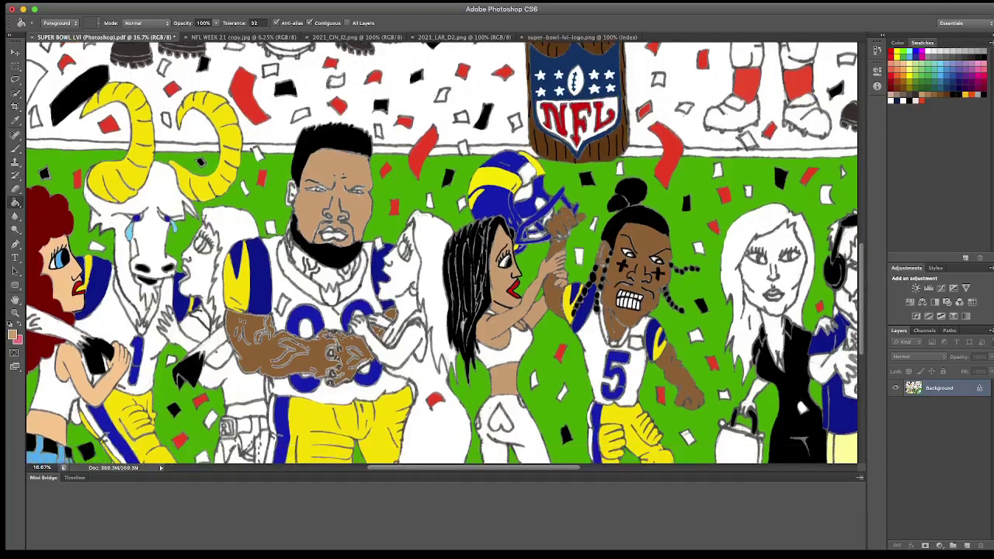
{"action": "left_click", "coordinate": [264, 346]}
{"action": "left_click", "coordinate": [351, 361]}
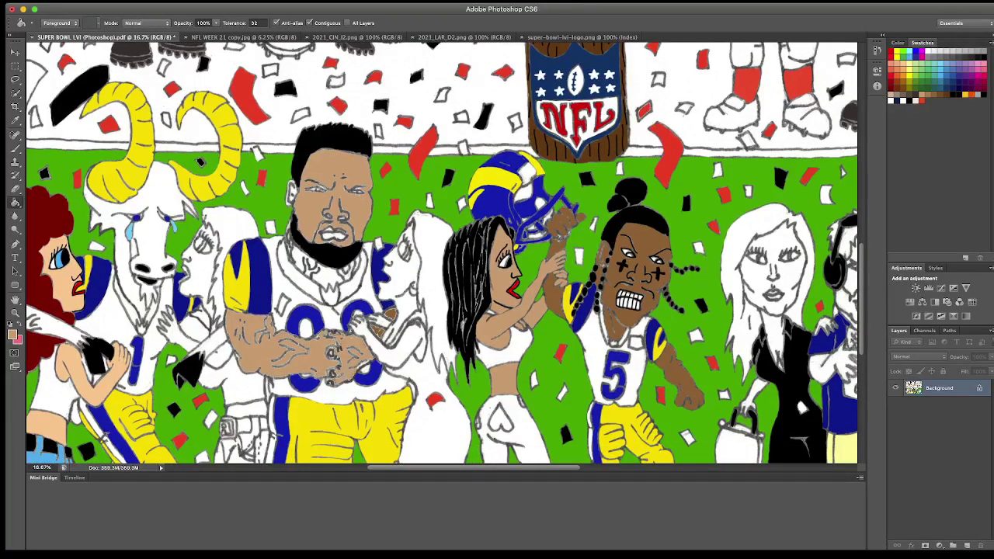
{"action": "left_click", "coordinate": [378, 332]}
{"action": "left_click", "coordinate": [391, 314]}
Step: Zoom in and brush tan along the left and lower edges of the player's arm
{"action": "key", "text": "ctrl+plus"}
{"action": "key", "text": "ctrl+plus"}
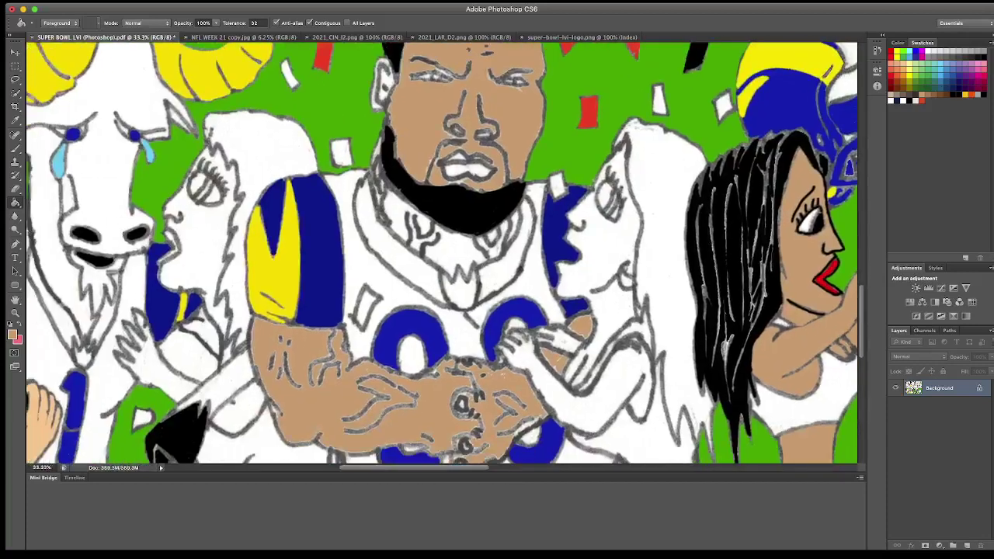
{"action": "scroll", "coordinate": [442, 257], "scroll_direction": "down", "scroll_amount": 3}
{"action": "scroll", "coordinate": [443, 257], "scroll_direction": "left", "scroll_amount": 2}
{"action": "key", "text": "b"}
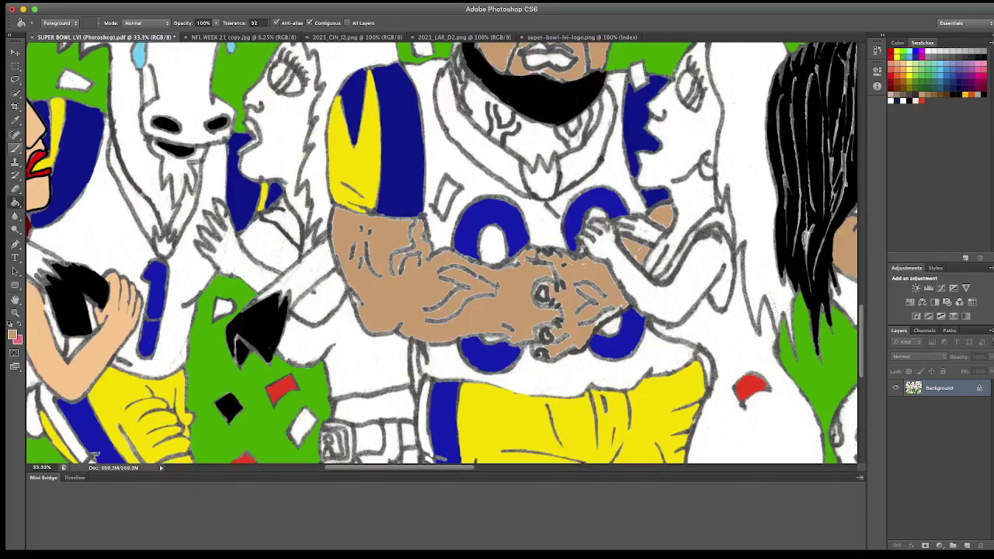
{"action": "key", "text": "ctrl+plus"}
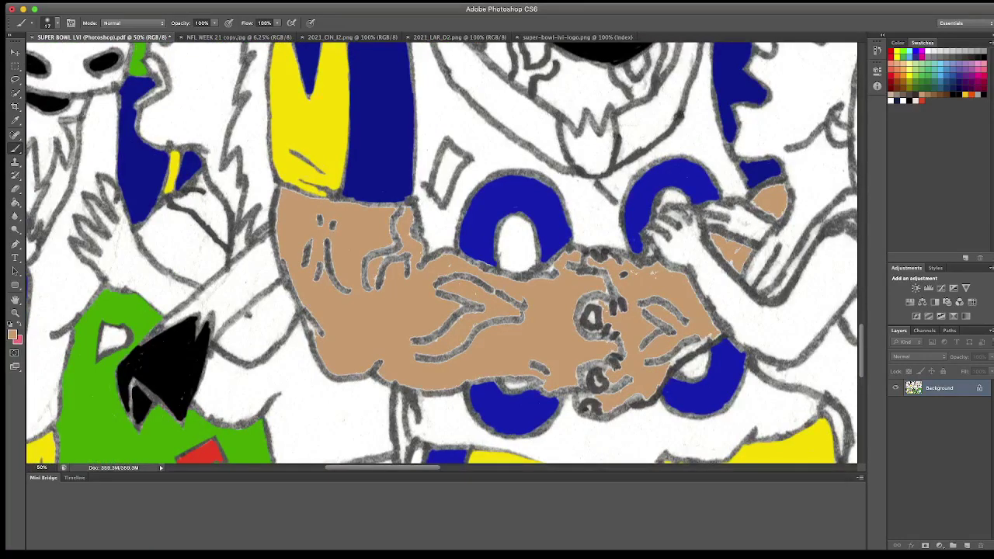
{"action": "mouse_move", "coordinate": [278, 241]}
{"action": "left_mouse_down"}
{"action": "mouse_move", "coordinate": [318, 362]}
{"action": "mouse_move", "coordinate": [358, 377]}
{"action": "left_mouse_up"}
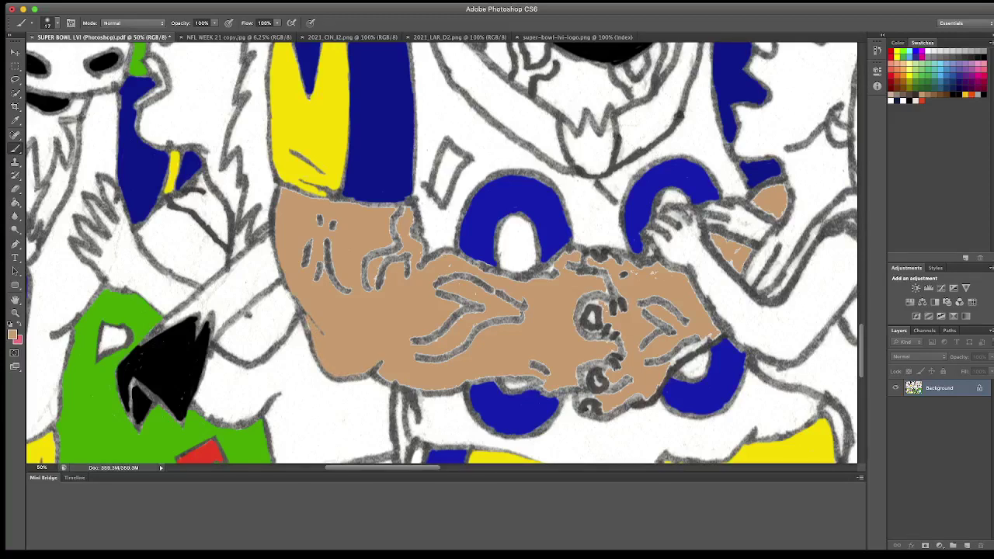
{"action": "left_click_drag", "start_coordinate": [388, 383], "coordinate": [528, 377]}
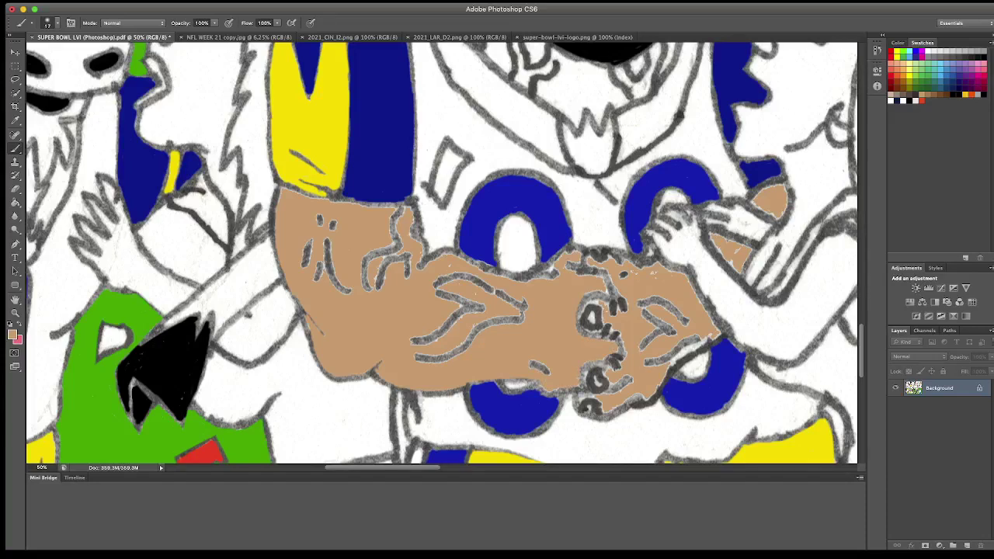
{"action": "scroll", "coordinate": [441, 253], "scroll_direction": "up", "scroll_amount": 3}
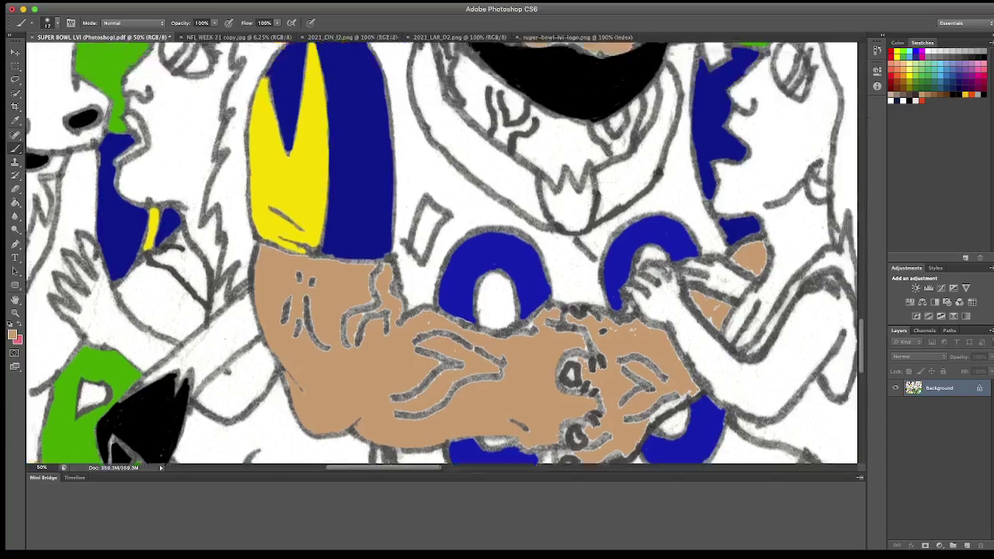
{"action": "scroll", "coordinate": [442, 253], "scroll_direction": "right", "scroll_amount": 3}
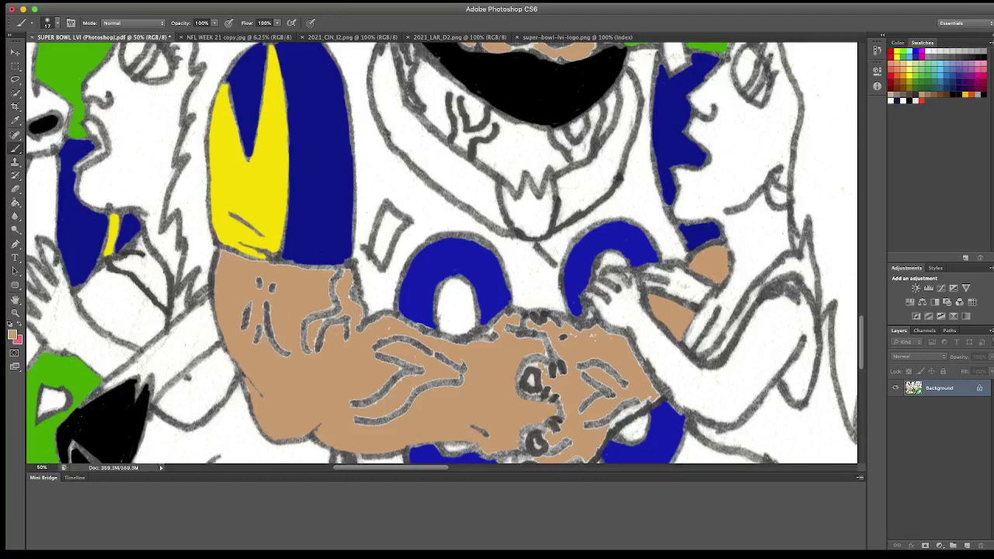
{"action": "scroll", "coordinate": [442, 252], "scroll_direction": "down", "scroll_amount": 5}
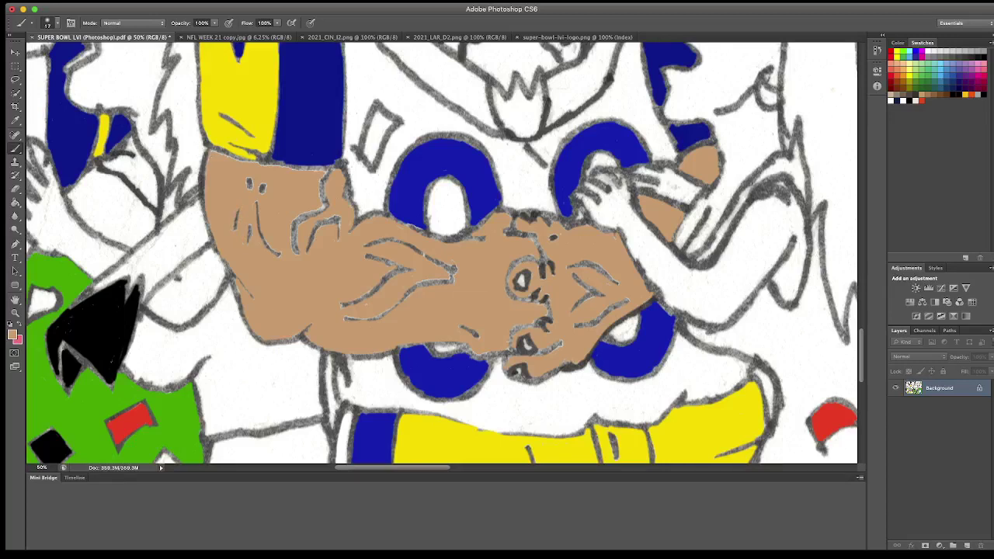
Step: Brush tan along the top edge of the player's arm to close the leftover gaps
{"action": "left_click_drag", "start_coordinate": [256, 162], "coordinate": [325, 169]}
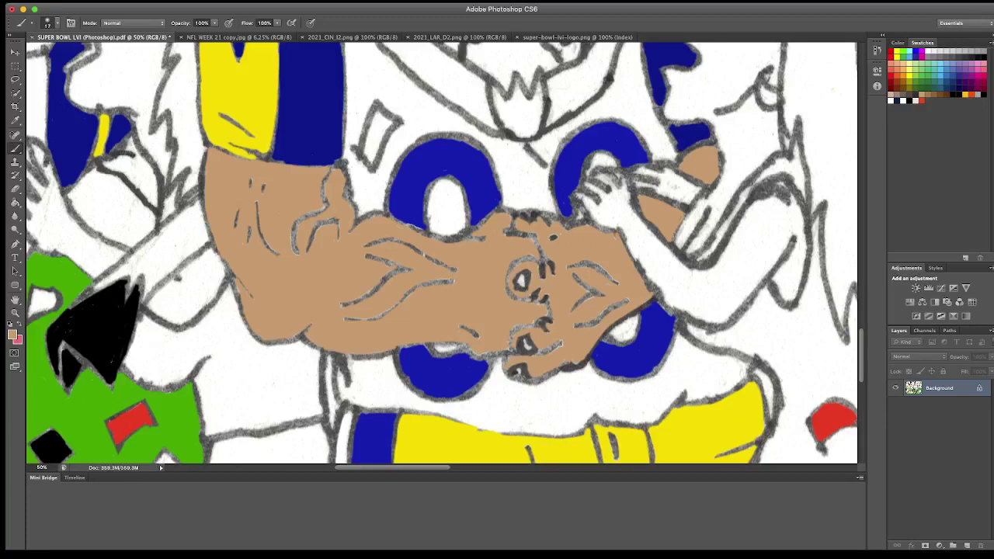
Step: Brush tan over the neck beside the beard and the grey outlines near collar and face edge
{"action": "scroll", "coordinate": [445, 254], "scroll_direction": "up", "scroll_amount": 2}
{"action": "scroll", "coordinate": [444, 254], "scroll_direction": "up", "scroll_amount": 1}
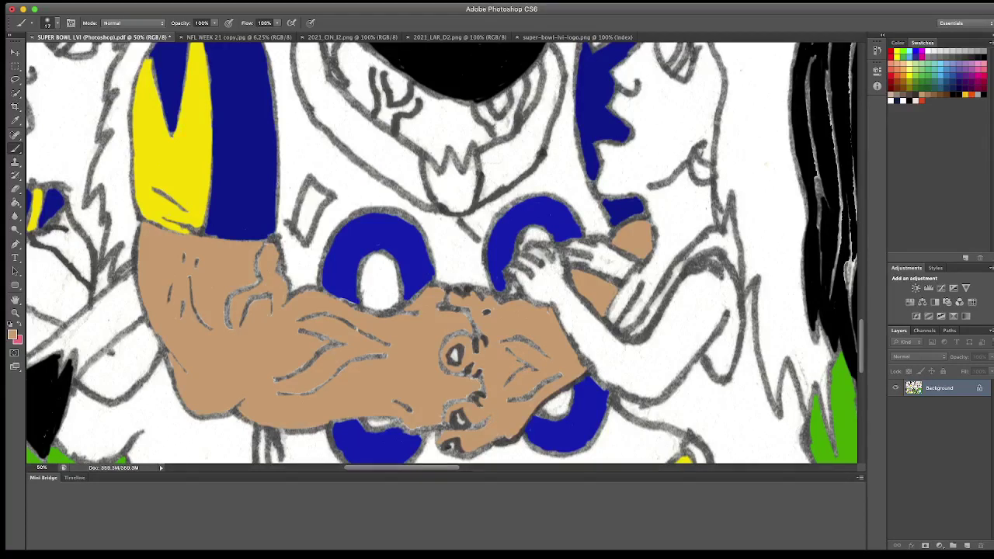
{"action": "scroll", "coordinate": [442, 253], "scroll_direction": "up", "scroll_amount": 5}
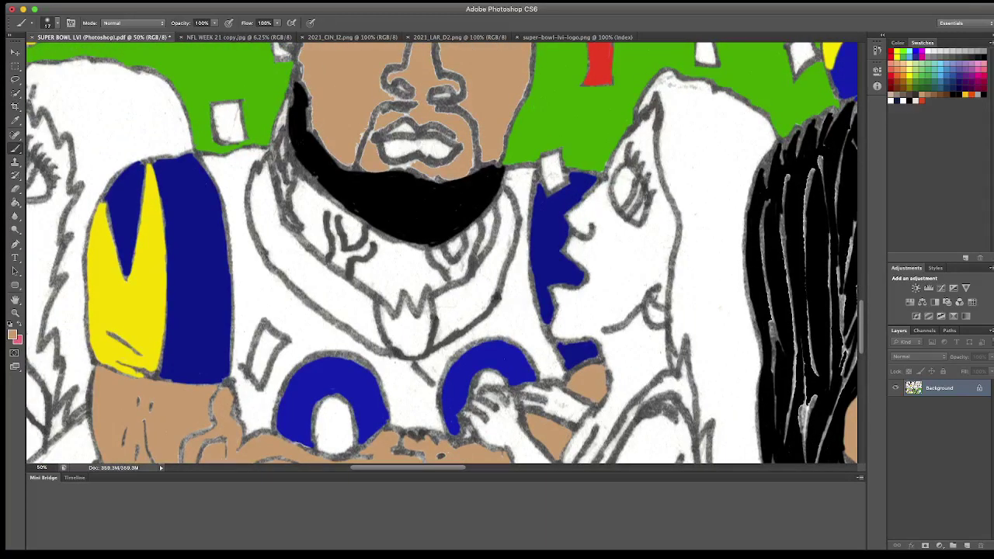
{"action": "mouse_move", "coordinate": [295, 198]}
{"action": "left_mouse_down"}
{"action": "mouse_move", "coordinate": [323, 250]}
{"action": "mouse_move", "coordinate": [304, 196]}
{"action": "mouse_move", "coordinate": [300, 233]}
{"action": "mouse_move", "coordinate": [308, 210]}
{"action": "mouse_move", "coordinate": [298, 182]}
{"action": "mouse_move", "coordinate": [332, 206]}
{"action": "mouse_move", "coordinate": [351, 247]}
{"action": "mouse_move", "coordinate": [354, 216]}
{"action": "mouse_move", "coordinate": [359, 237]}
{"action": "left_mouse_up"}
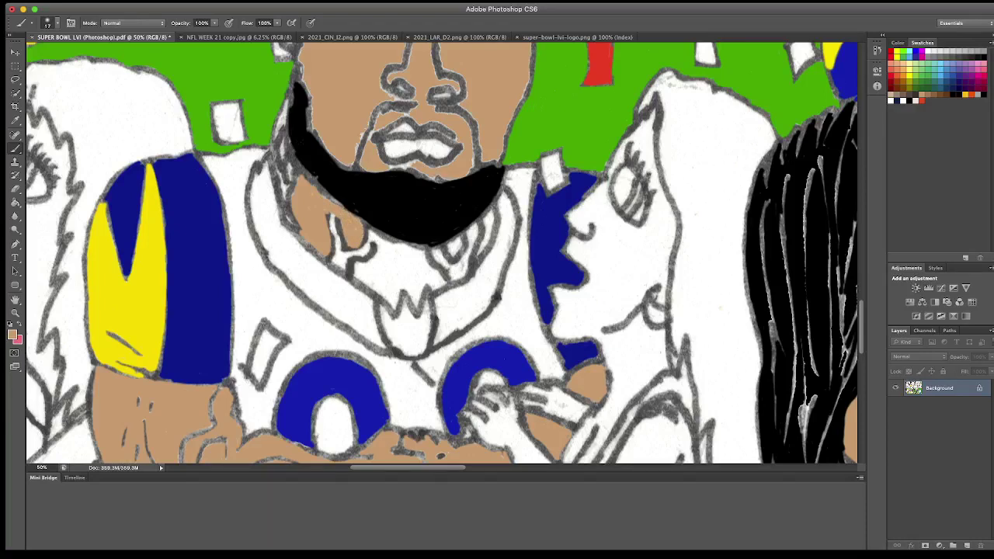
{"action": "left_click_drag", "start_coordinate": [294, 184], "coordinate": [291, 204]}
{"action": "mouse_move", "coordinate": [311, 105]}
{"action": "left_mouse_down"}
{"action": "mouse_move", "coordinate": [314, 137]}
{"action": "mouse_move", "coordinate": [345, 168]}
{"action": "left_mouse_up"}
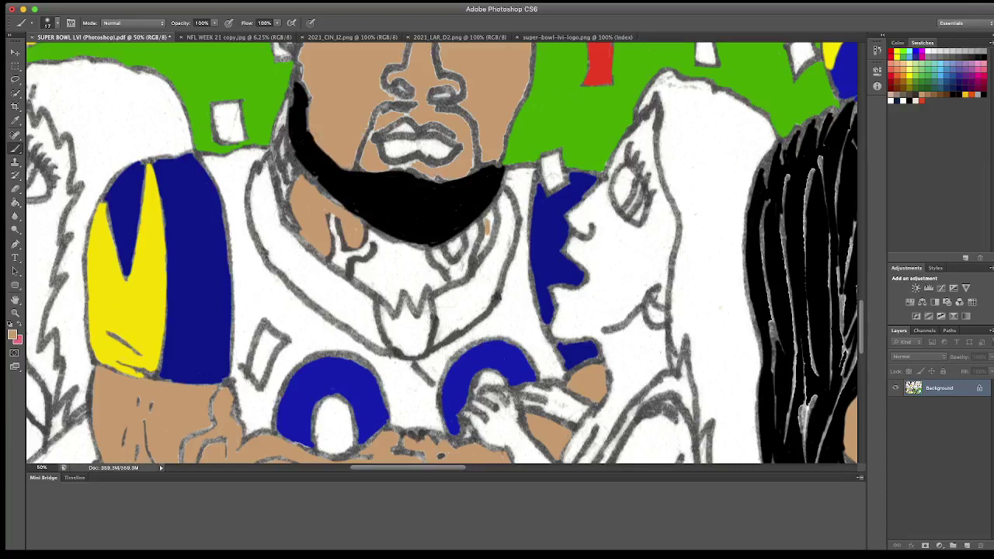
{"action": "mouse_move", "coordinate": [486, 231]}
{"action": "left_mouse_down"}
{"action": "mouse_move", "coordinate": [479, 255]}
{"action": "mouse_move", "coordinate": [459, 242]}
{"action": "left_mouse_up"}
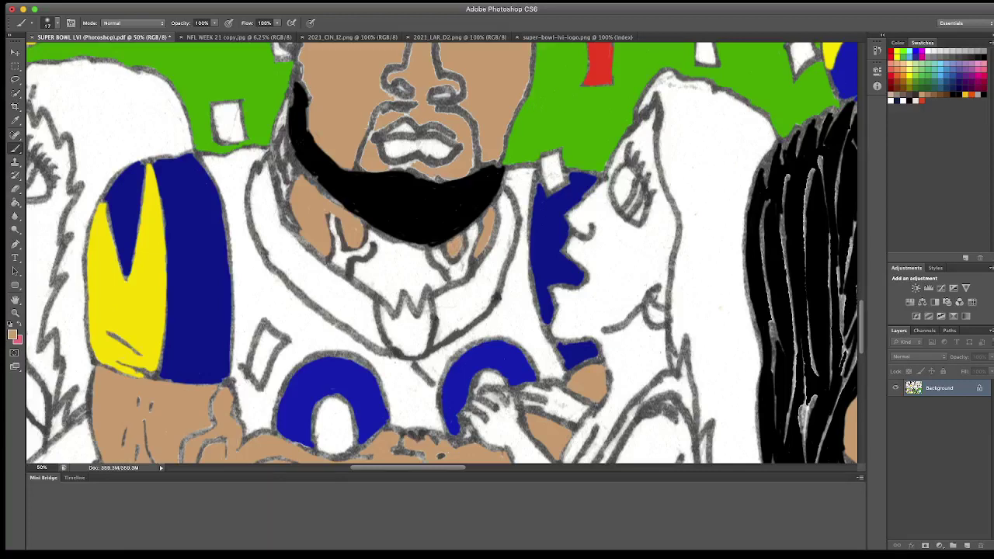
{"action": "left_click_drag", "start_coordinate": [378, 240], "coordinate": [376, 249]}
Step: Bucket-fill the white neck below the beard tan and paint over the grey line there
{"action": "left_click", "coordinate": [14, 203]}
{"action": "left_click", "coordinate": [400, 267]}
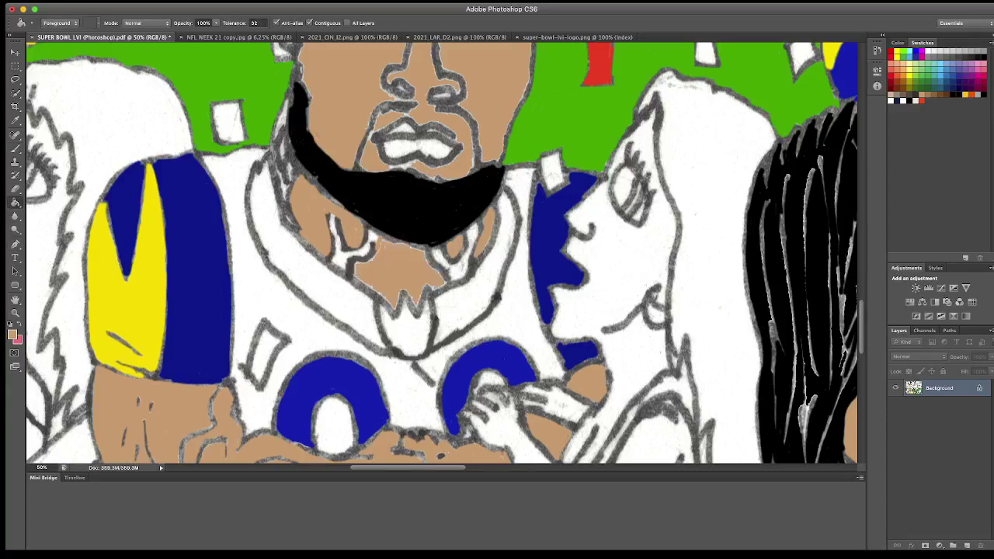
{"action": "left_click", "coordinate": [14, 147]}
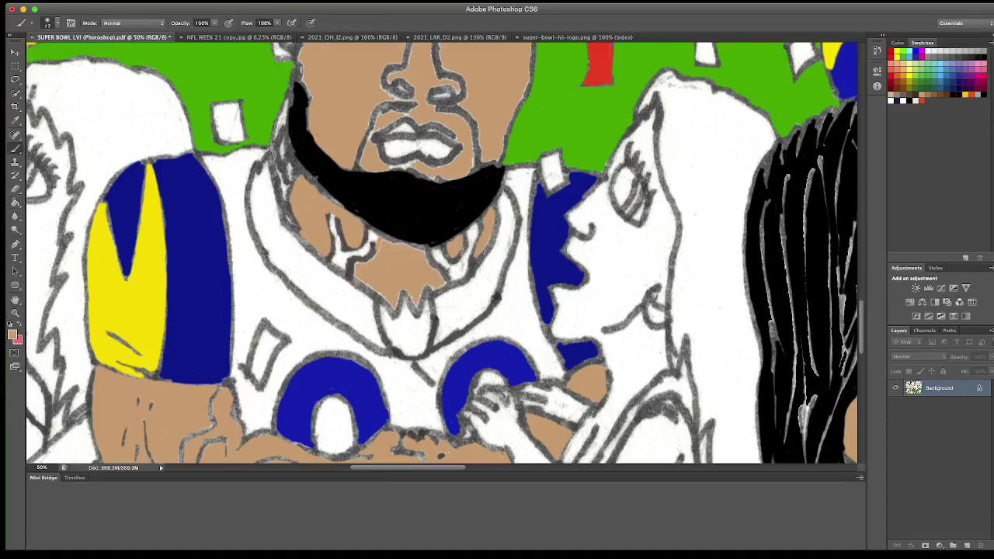
{"action": "mouse_move", "coordinate": [379, 246]}
{"action": "left_mouse_down"}
{"action": "mouse_move", "coordinate": [356, 276]}
{"action": "mouse_move", "coordinate": [384, 298]}
{"action": "mouse_move", "coordinate": [411, 299]}
{"action": "mouse_move", "coordinate": [435, 268]}
{"action": "mouse_move", "coordinate": [385, 236]}
{"action": "left_mouse_up"}
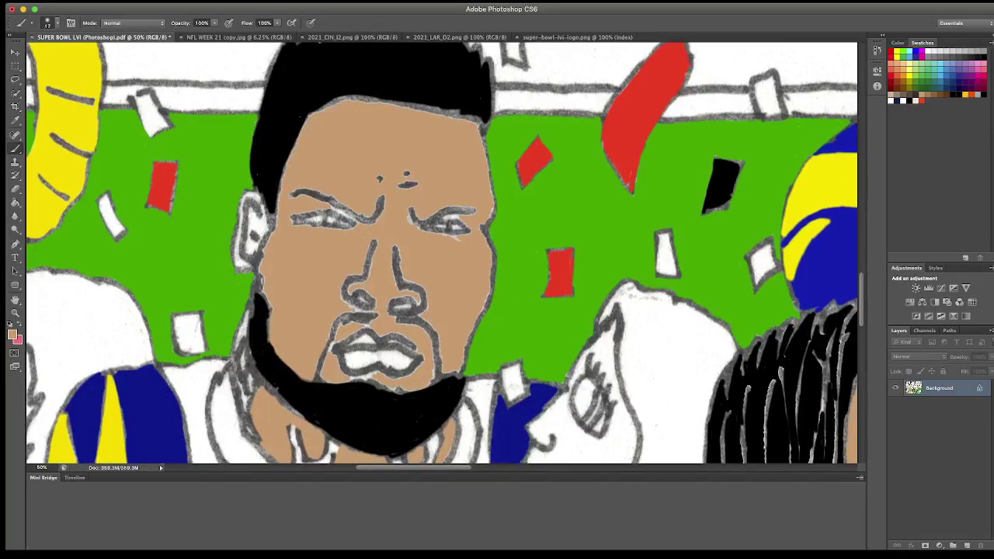
Step: Paint over the face's grey outlines on left, top, right and beside the mouth, and fill the left ear tan
{"action": "mouse_move", "coordinate": [269, 307]}
{"action": "left_mouse_down"}
{"action": "mouse_move", "coordinate": [258, 258]}
{"action": "mouse_move", "coordinate": [267, 232]}
{"action": "left_mouse_up"}
{"action": "mouse_move", "coordinate": [289, 177]}
{"action": "left_mouse_down"}
{"action": "mouse_move", "coordinate": [284, 135]}
{"action": "mouse_move", "coordinate": [343, 101]}
{"action": "mouse_move", "coordinate": [440, 106]}
{"action": "mouse_move", "coordinate": [480, 135]}
{"action": "left_mouse_up"}
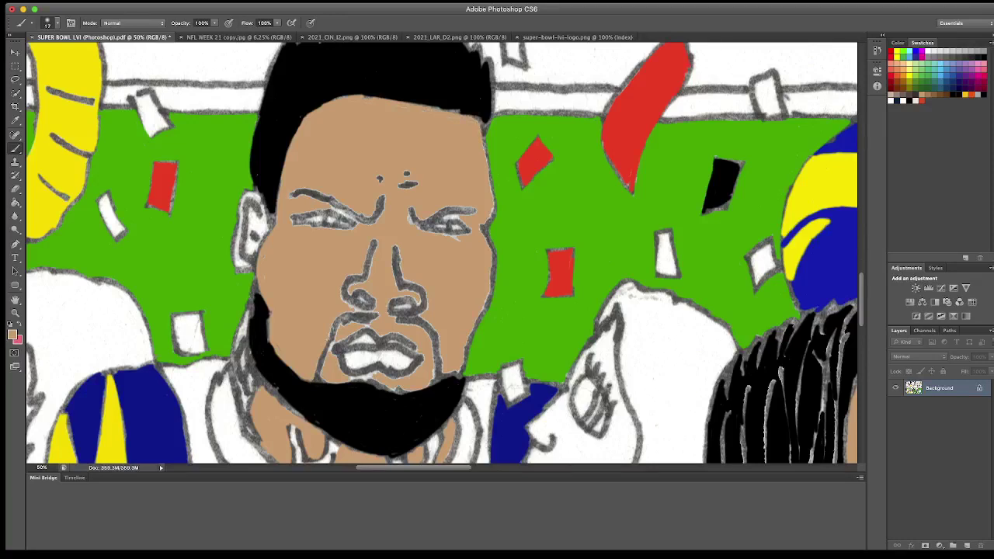
{"action": "left_click_drag", "start_coordinate": [486, 172], "coordinate": [489, 233]}
{"action": "key", "text": "ctrl+z"}
{"action": "left_click_drag", "start_coordinate": [491, 267], "coordinate": [491, 283]}
{"action": "left_click_drag", "start_coordinate": [438, 331], "coordinate": [438, 348]}
{"action": "left_click_drag", "start_coordinate": [487, 216], "coordinate": [484, 228]}
{"action": "mouse_move", "coordinate": [253, 210]}
{"action": "left_mouse_down"}
{"action": "mouse_move", "coordinate": [248, 250]}
{"action": "mouse_move", "coordinate": [258, 232]}
{"action": "mouse_move", "coordinate": [259, 242]}
{"action": "left_mouse_up"}
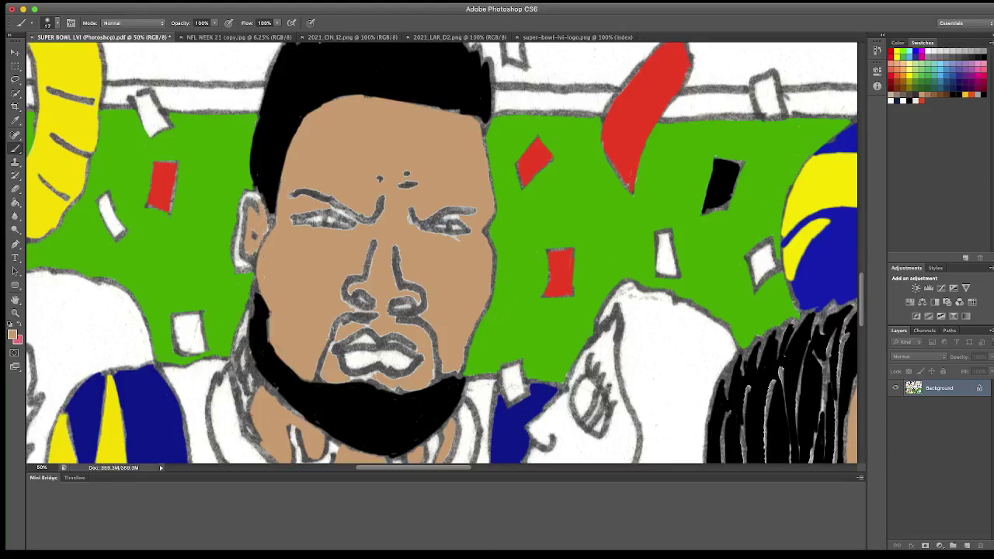
{"action": "left_click_drag", "start_coordinate": [254, 194], "coordinate": [240, 269]}
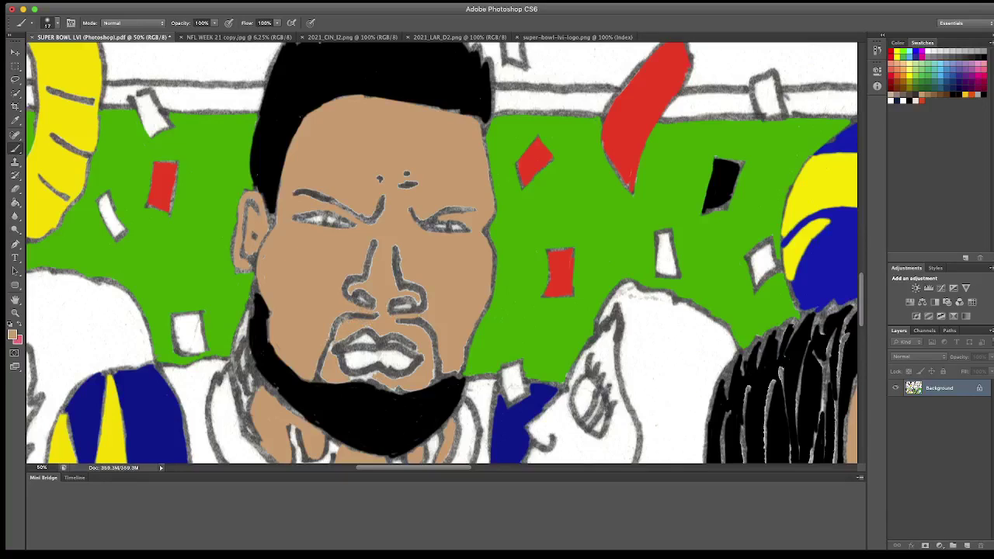
Step: Add white highlights to the lip corners, lower lip, between the nostrils and along the nose bridge
{"action": "left_click_drag", "start_coordinate": [345, 342], "coordinate": [337, 355]}
{"action": "left_click_drag", "start_coordinate": [365, 386], "coordinate": [402, 380]}
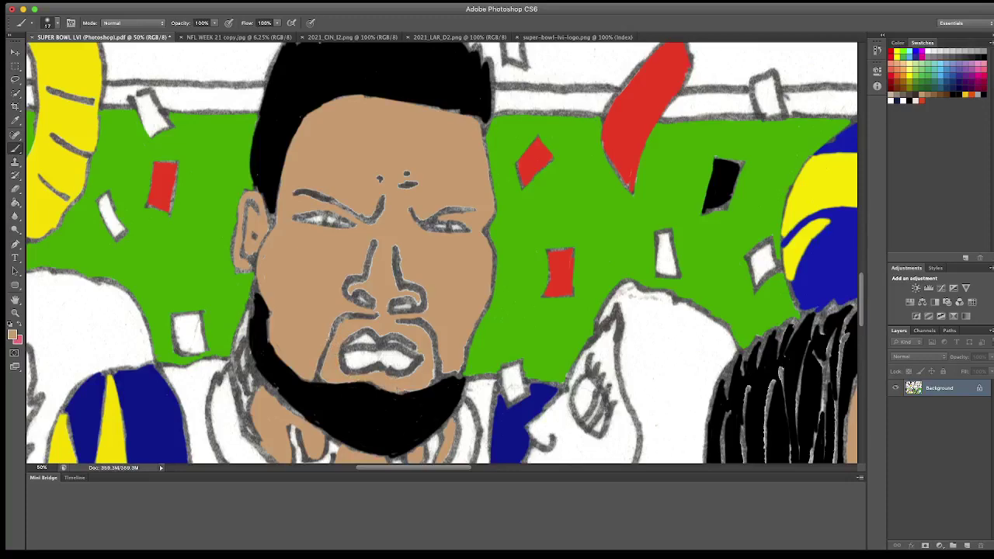
{"action": "left_click", "coordinate": [432, 382]}
{"action": "left_click_drag", "start_coordinate": [420, 356], "coordinate": [434, 377]}
{"action": "mouse_move", "coordinate": [388, 301]}
{"action": "left_mouse_down"}
{"action": "mouse_move", "coordinate": [388, 311]}
{"action": "mouse_move", "coordinate": [421, 292]}
{"action": "left_mouse_up"}
{"action": "mouse_move", "coordinate": [395, 259]}
{"action": "left_mouse_down"}
{"action": "mouse_move", "coordinate": [395, 287]}
{"action": "mouse_move", "coordinate": [366, 281]}
{"action": "left_mouse_up"}
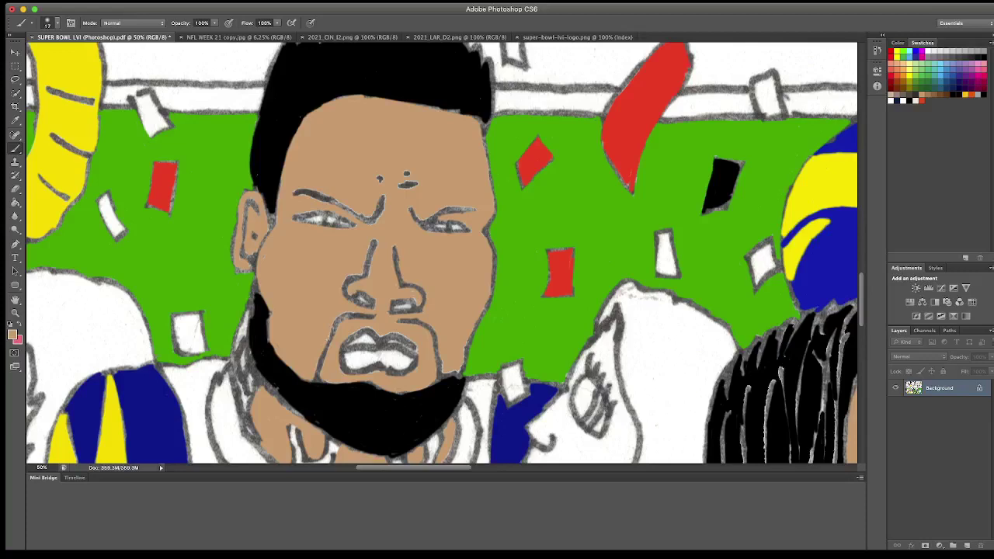
Step: Trace the bearded player's eyebrows, left eye, nose and both jaw lines in black
{"action": "key", "text": "d"}
{"action": "mouse_move", "coordinate": [294, 191]}
{"action": "left_mouse_down"}
{"action": "mouse_move", "coordinate": [366, 219]}
{"action": "mouse_move", "coordinate": [386, 181]}
{"action": "mouse_move", "coordinate": [419, 186]}
{"action": "mouse_move", "coordinate": [415, 174]}
{"action": "left_mouse_up"}
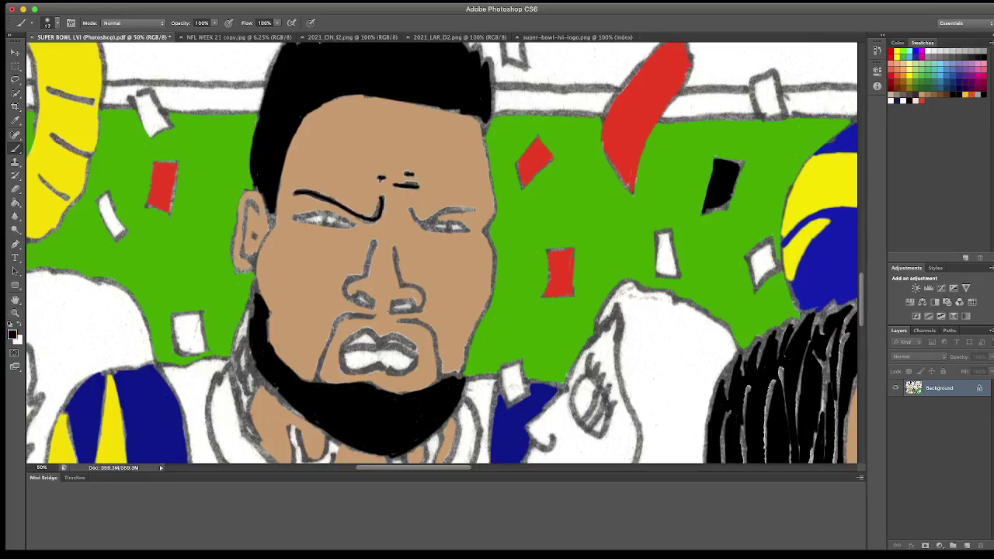
{"action": "mouse_move", "coordinate": [410, 209]}
{"action": "left_mouse_down"}
{"action": "mouse_move", "coordinate": [432, 222]}
{"action": "mouse_move", "coordinate": [476, 208]}
{"action": "mouse_move", "coordinate": [447, 222]}
{"action": "mouse_move", "coordinate": [468, 231]}
{"action": "mouse_move", "coordinate": [423, 225]}
{"action": "left_mouse_up"}
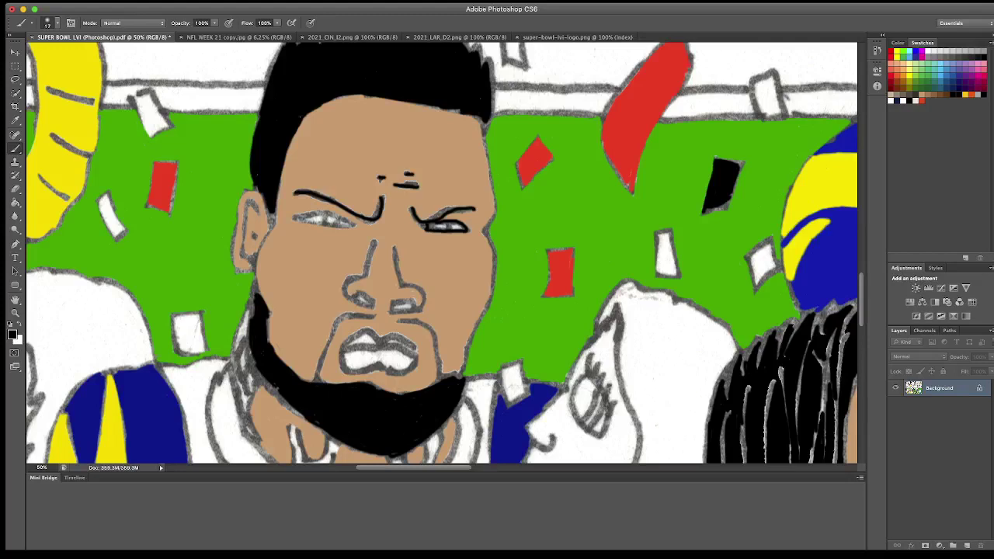
{"action": "mouse_move", "coordinate": [351, 220]}
{"action": "left_mouse_down"}
{"action": "mouse_move", "coordinate": [303, 215]}
{"action": "mouse_move", "coordinate": [353, 227]}
{"action": "mouse_move", "coordinate": [367, 266]}
{"action": "mouse_move", "coordinate": [353, 277]}
{"action": "mouse_move", "coordinate": [375, 301]}
{"action": "left_mouse_up"}
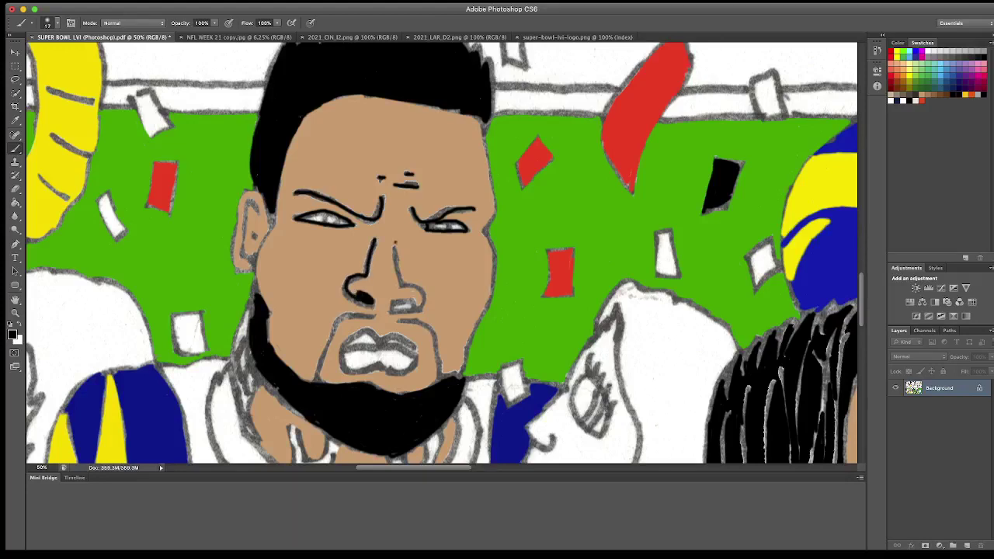
{"action": "mouse_move", "coordinate": [395, 242]}
{"action": "left_mouse_down"}
{"action": "mouse_move", "coordinate": [404, 286]}
{"action": "mouse_move", "coordinate": [422, 306]}
{"action": "mouse_move", "coordinate": [339, 319]}
{"action": "mouse_move", "coordinate": [318, 369]}
{"action": "left_mouse_up"}
{"action": "left_click_drag", "start_coordinate": [340, 322], "coordinate": [318, 382]}
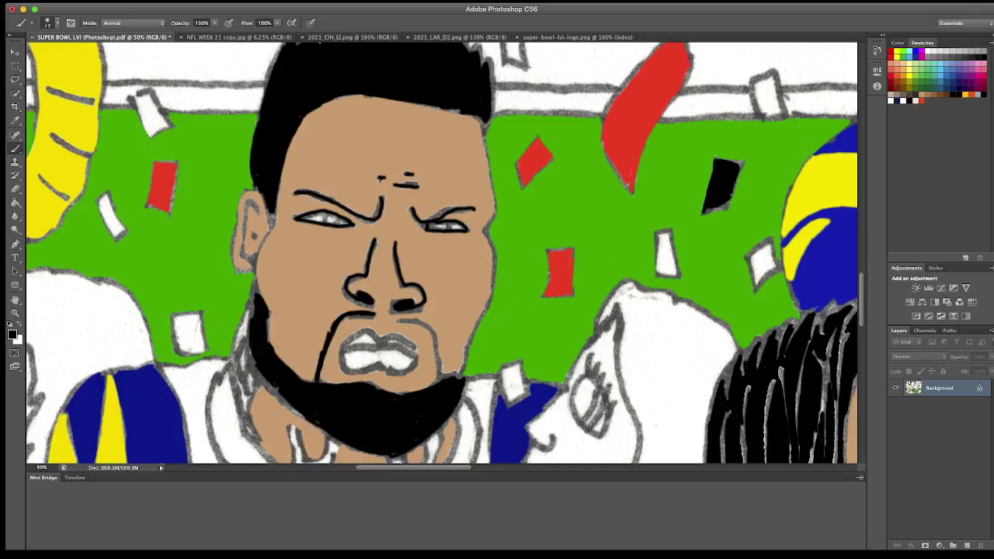
{"action": "mouse_move", "coordinate": [402, 315]}
{"action": "left_mouse_down"}
{"action": "mouse_move", "coordinate": [435, 337]}
{"action": "mouse_move", "coordinate": [435, 384]}
{"action": "left_mouse_up"}
Step: Outline the upper and lower lips and mouth corner in black, and darken both irises
{"action": "mouse_move", "coordinate": [343, 342]}
{"action": "left_mouse_down"}
{"action": "mouse_move", "coordinate": [372, 330]}
{"action": "mouse_move", "coordinate": [408, 336]}
{"action": "mouse_move", "coordinate": [413, 355]}
{"action": "mouse_move", "coordinate": [362, 345]}
{"action": "mouse_move", "coordinate": [408, 354]}
{"action": "left_mouse_up"}
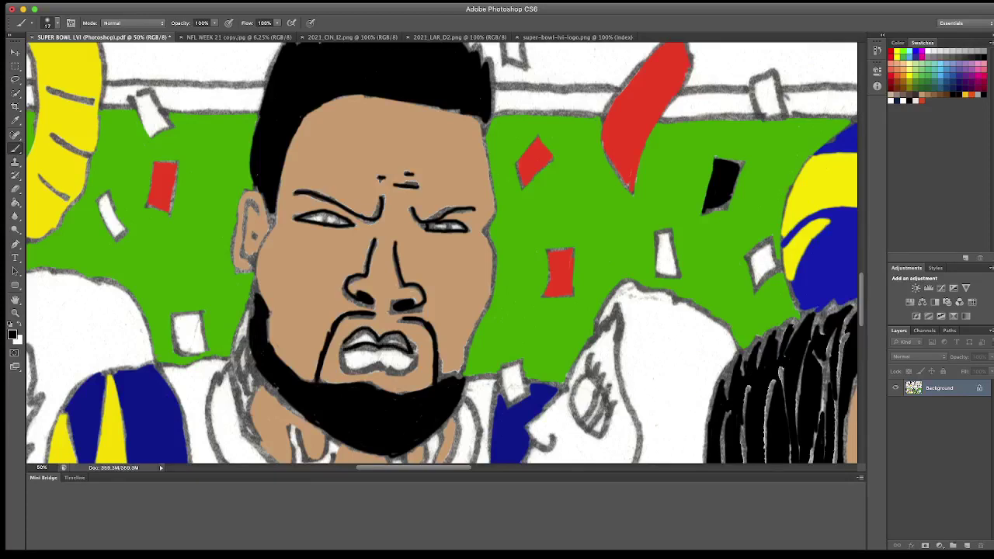
{"action": "mouse_move", "coordinate": [341, 353]}
{"action": "left_mouse_down"}
{"action": "mouse_move", "coordinate": [370, 371]}
{"action": "mouse_move", "coordinate": [415, 356]}
{"action": "left_mouse_up"}
{"action": "left_click_drag", "start_coordinate": [349, 340], "coordinate": [343, 349]}
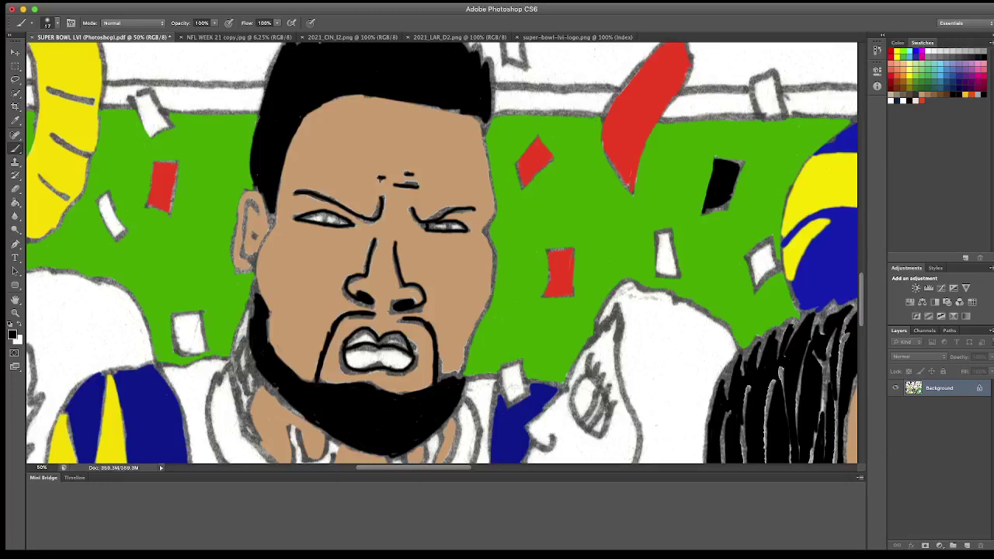
{"action": "left_click_drag", "start_coordinate": [326, 220], "coordinate": [340, 220]}
{"action": "left_click_drag", "start_coordinate": [441, 226], "coordinate": [451, 226]}
Step: Brush pink from the Swatches panel over the bearded player's upper and lower lips
{"action": "left_click", "coordinate": [917, 100]}
{"action": "left_click_drag", "start_coordinate": [348, 338], "coordinate": [407, 344]}
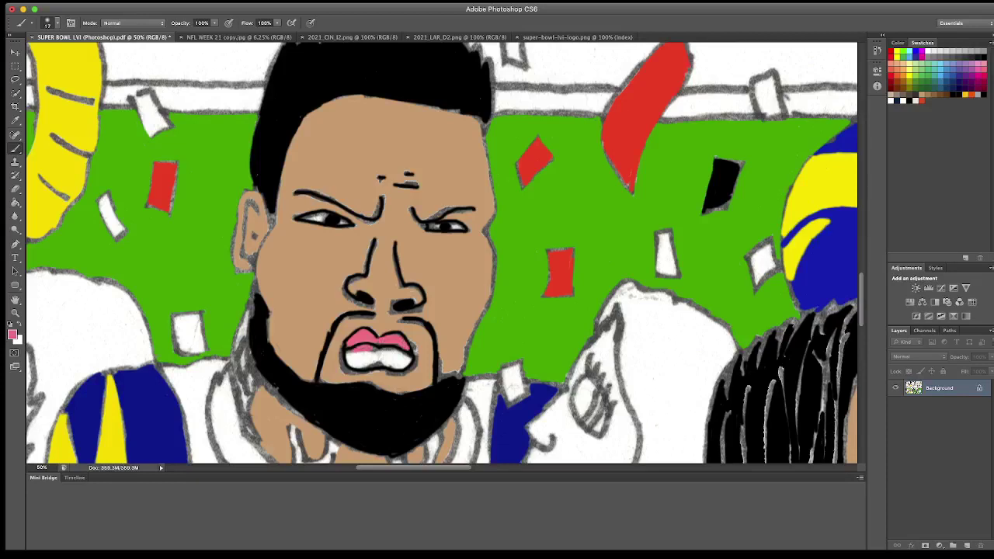
{"action": "mouse_move", "coordinate": [348, 354]}
{"action": "left_mouse_down"}
{"action": "mouse_move", "coordinate": [359, 363]}
{"action": "mouse_move", "coordinate": [404, 354]}
{"action": "mouse_move", "coordinate": [407, 367]}
{"action": "left_mouse_up"}
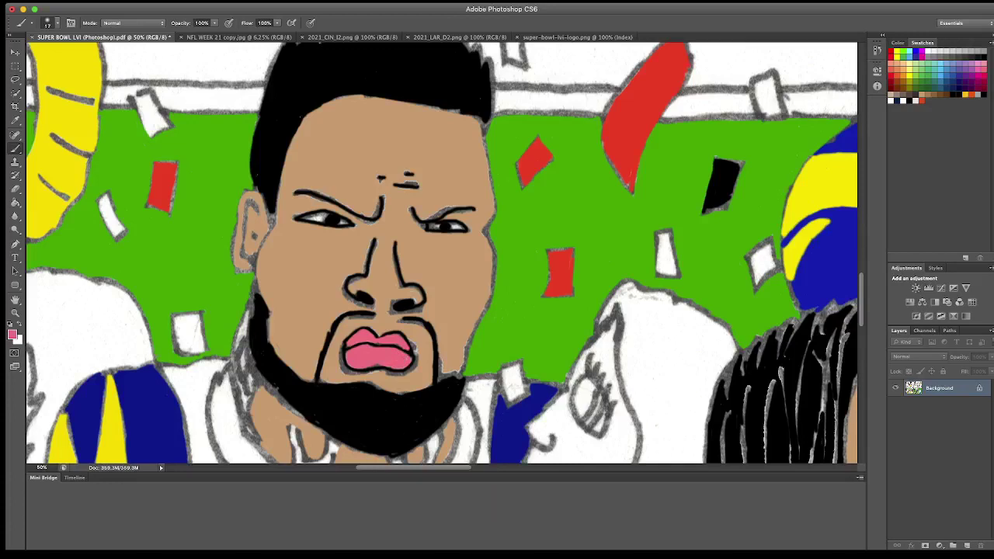
{"action": "left_click", "coordinate": [893, 51]}
Step: Paint red tattoo strokes across the player's neck and along the beard's left edge
{"action": "scroll", "coordinate": [443, 252], "scroll_direction": "down", "scroll_amount": 2}
{"action": "scroll", "coordinate": [442, 253], "scroll_direction": "down", "scroll_amount": 5}
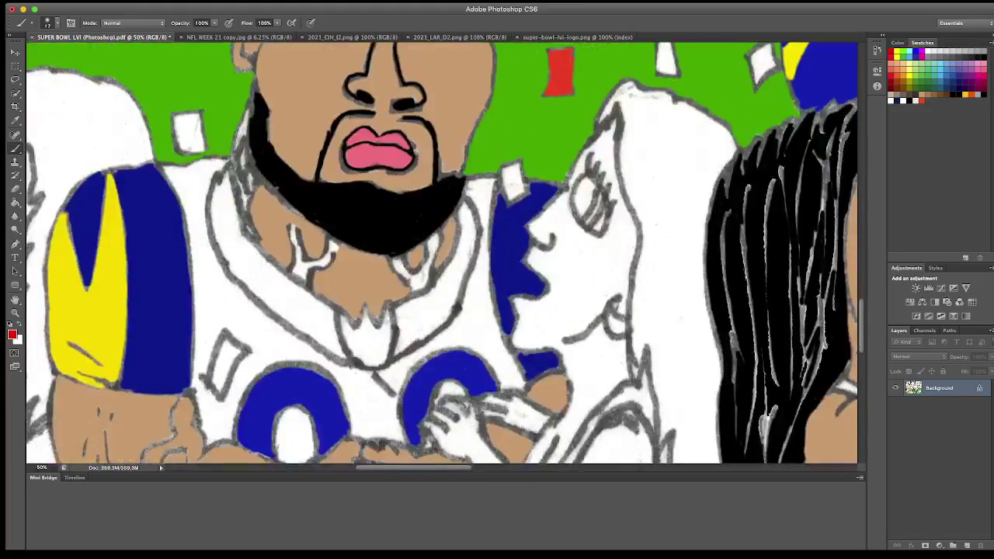
{"action": "mouse_move", "coordinate": [400, 268]}
{"action": "left_mouse_down"}
{"action": "mouse_move", "coordinate": [419, 296]}
{"action": "mouse_move", "coordinate": [437, 244]}
{"action": "mouse_move", "coordinate": [445, 266]}
{"action": "mouse_move", "coordinate": [444, 242]}
{"action": "left_mouse_up"}
{"action": "mouse_move", "coordinate": [302, 259]}
{"action": "left_mouse_down"}
{"action": "mouse_move", "coordinate": [297, 225]}
{"action": "mouse_move", "coordinate": [307, 287]}
{"action": "mouse_move", "coordinate": [306, 265]}
{"action": "mouse_move", "coordinate": [334, 268]}
{"action": "mouse_move", "coordinate": [338, 250]}
{"action": "left_mouse_up"}
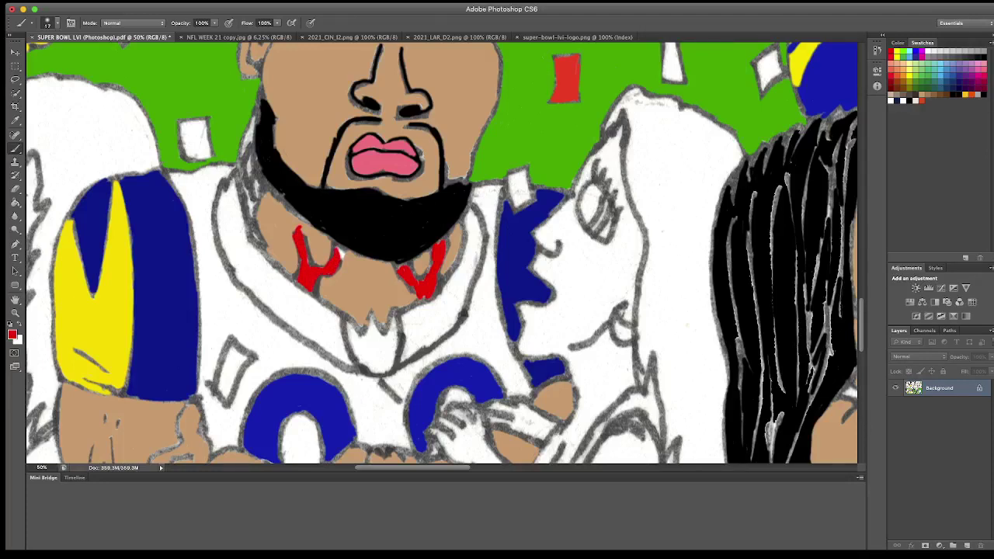
{"action": "mouse_move", "coordinate": [258, 185]}
{"action": "left_mouse_down"}
{"action": "mouse_move", "coordinate": [252, 232]}
{"action": "mouse_move", "coordinate": [241, 145]}
{"action": "mouse_move", "coordinate": [253, 122]}
{"action": "left_mouse_up"}
{"action": "left_click_drag", "start_coordinate": [242, 160], "coordinate": [244, 175]}
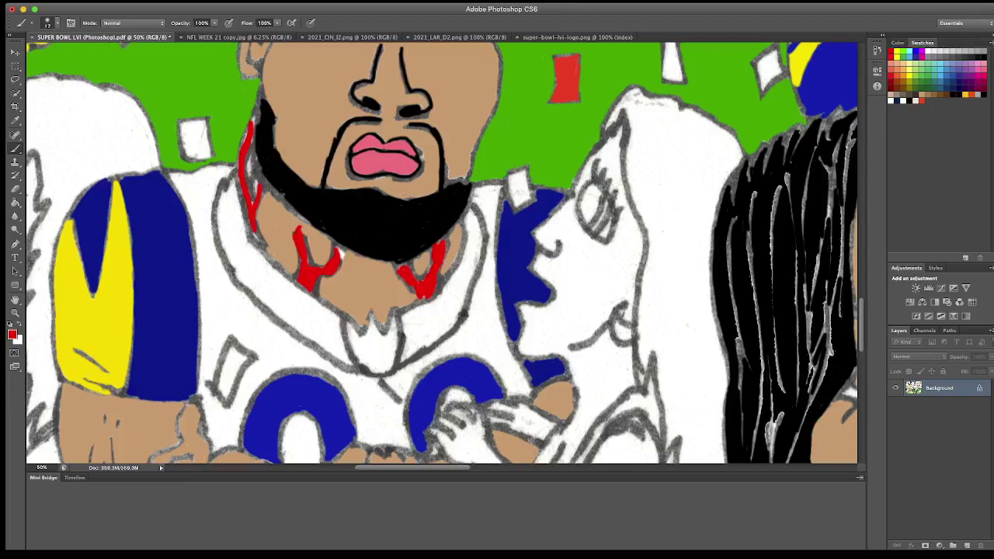
Step: Paint red tattoo shapes on the upper arm and both forearms, then zoom out
{"action": "scroll", "coordinate": [164, 167], "scroll_direction": "down", "scroll_amount": 5}
{"action": "mouse_move", "coordinate": [178, 147]}
{"action": "left_mouse_down"}
{"action": "mouse_move", "coordinate": [164, 155]}
{"action": "mouse_move", "coordinate": [163, 180]}
{"action": "mouse_move", "coordinate": [199, 101]}
{"action": "mouse_move", "coordinate": [203, 135]}
{"action": "mouse_move", "coordinate": [190, 151]}
{"action": "mouse_move", "coordinate": [202, 163]}
{"action": "mouse_move", "coordinate": [214, 157]}
{"action": "mouse_move", "coordinate": [203, 164]}
{"action": "left_mouse_up"}
{"action": "mouse_move", "coordinate": [242, 221]}
{"action": "left_mouse_down"}
{"action": "mouse_move", "coordinate": [258, 205]}
{"action": "mouse_move", "coordinate": [211, 237]}
{"action": "mouse_move", "coordinate": [233, 247]}
{"action": "mouse_move", "coordinate": [289, 199]}
{"action": "mouse_move", "coordinate": [231, 177]}
{"action": "mouse_move", "coordinate": [277, 193]}
{"action": "mouse_move", "coordinate": [261, 175]}
{"action": "mouse_move", "coordinate": [318, 204]}
{"action": "left_mouse_up"}
{"action": "mouse_move", "coordinate": [301, 207]}
{"action": "left_mouse_down"}
{"action": "mouse_move", "coordinate": [269, 207]}
{"action": "mouse_move", "coordinate": [241, 233]}
{"action": "mouse_move", "coordinate": [315, 210]}
{"action": "left_mouse_up"}
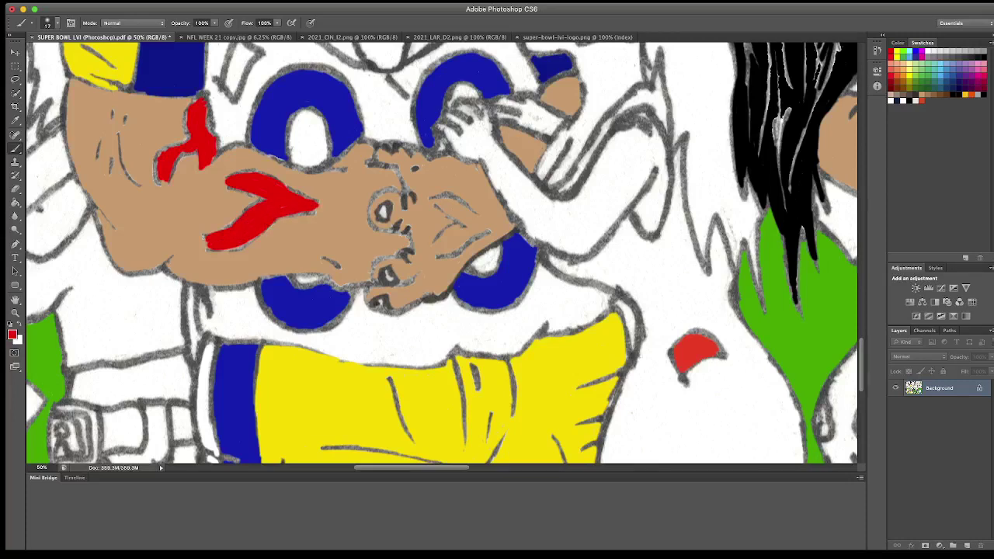
{"action": "mouse_move", "coordinate": [433, 200]}
{"action": "left_mouse_down"}
{"action": "mouse_move", "coordinate": [471, 210]}
{"action": "mouse_move", "coordinate": [476, 225]}
{"action": "mouse_move", "coordinate": [435, 242]}
{"action": "mouse_move", "coordinate": [451, 248]}
{"action": "mouse_move", "coordinate": [437, 253]}
{"action": "mouse_move", "coordinate": [500, 210]}
{"action": "left_mouse_up"}
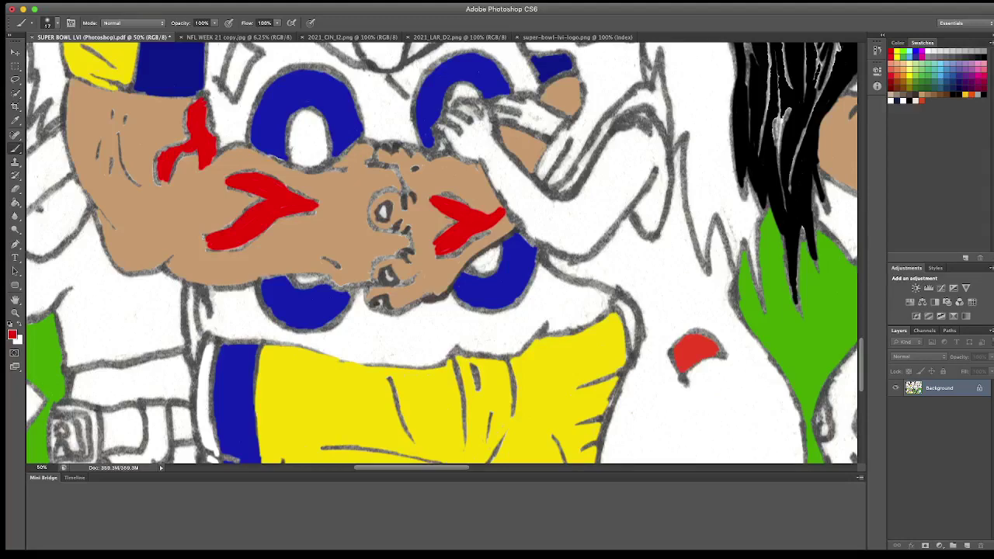
{"action": "key", "text": "ctrl+minus"}
{"action": "key", "text": "ctrl+minus"}
{"action": "key", "text": "ctrl+minus"}
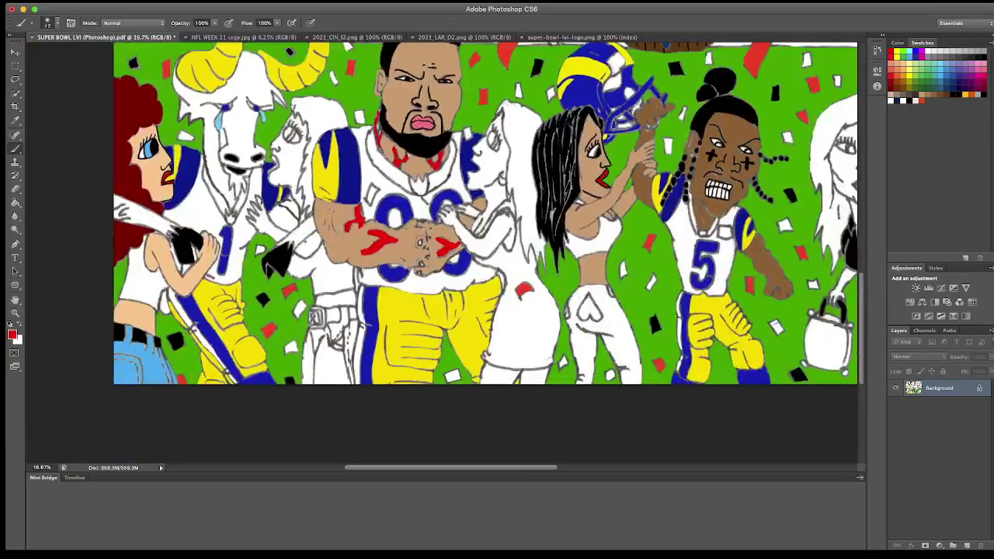
Step: Fill the black-haired woman's white hair area with black using the Paint Bucket
{"action": "left_click_drag", "start_coordinate": [289, 52], "coordinate": [116, 109]}
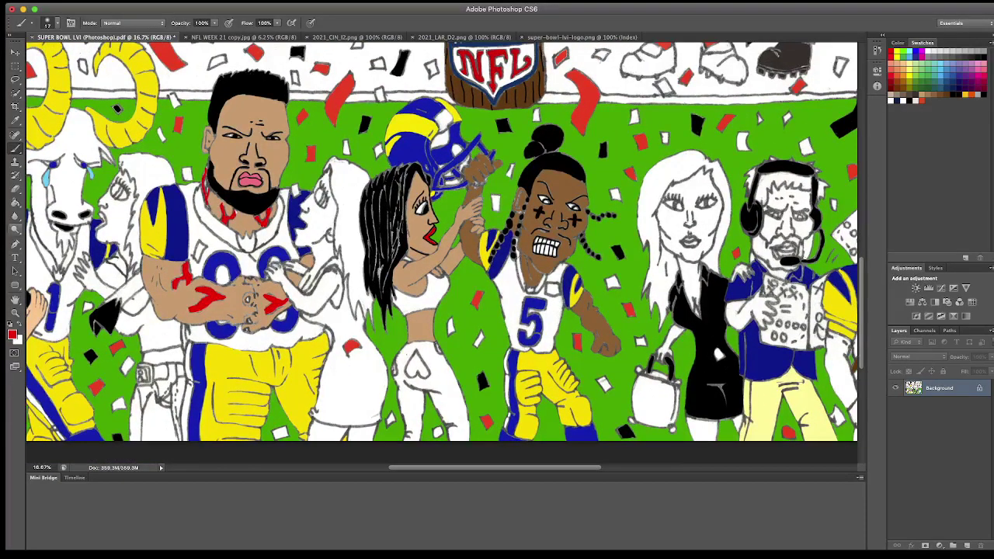
{"action": "key", "text": "d"}
{"action": "key", "text": "g"}
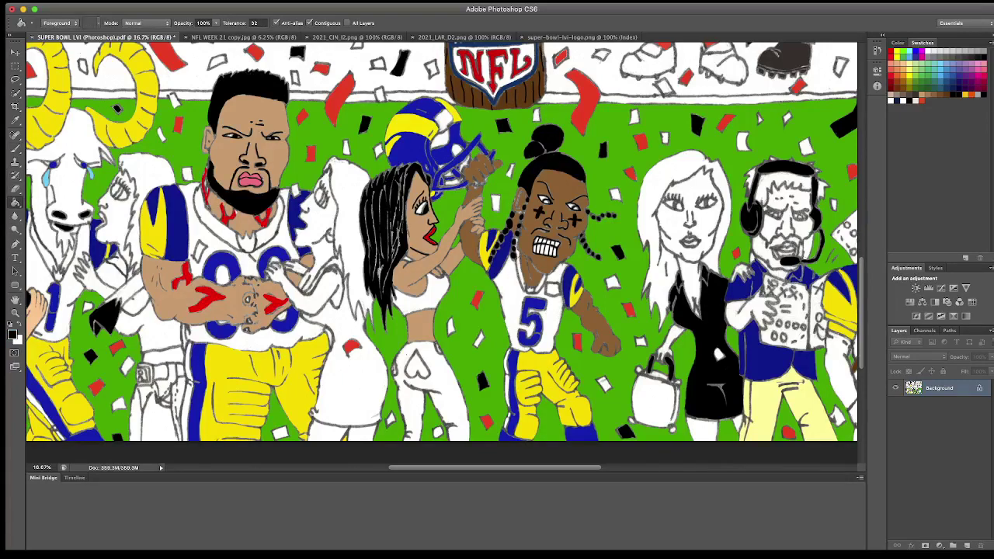
{"action": "left_click", "coordinate": [348, 226]}
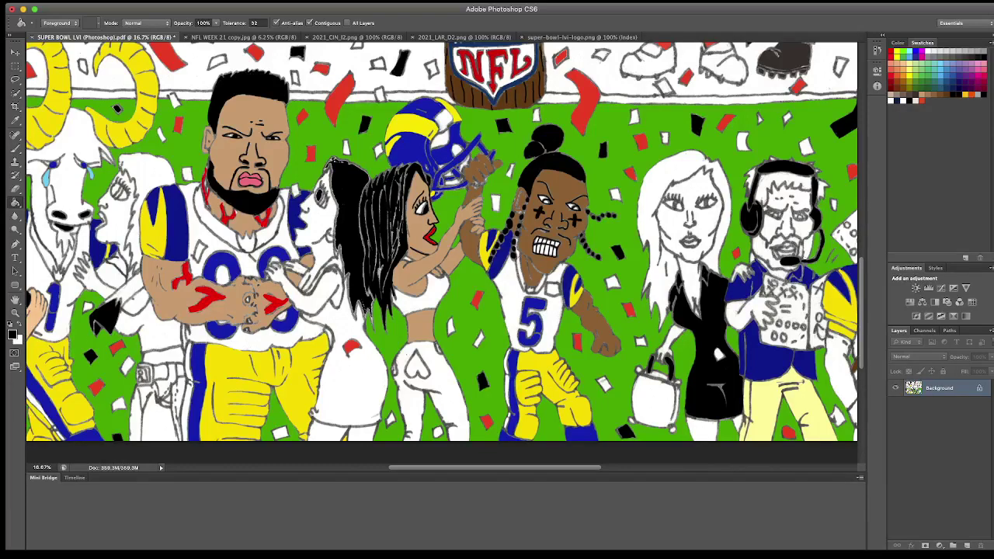
Step: Brush black over the grey hair outline near the eye and along the left and upper-left edges
{"action": "scroll", "coordinate": [342, 232], "scroll_direction": "up", "scroll_amount": 1}
{"action": "scroll", "coordinate": [342, 231], "scroll_direction": "up", "scroll_amount": 1}
{"action": "scroll", "coordinate": [342, 231], "scroll_direction": "up", "scroll_amount": 1}
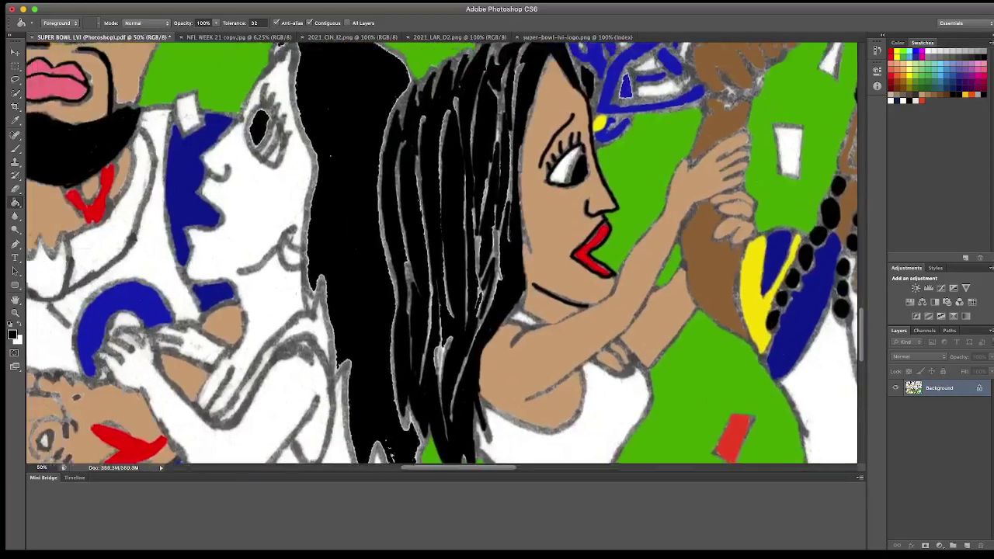
{"action": "scroll", "coordinate": [441, 252], "scroll_direction": "left", "scroll_amount": 2}
{"action": "key", "text": "b"}
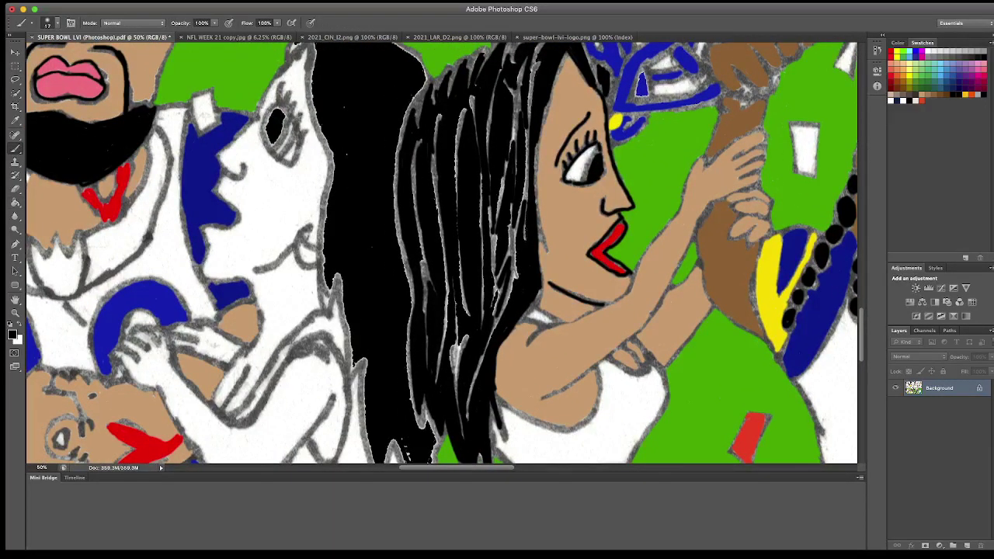
{"action": "mouse_move", "coordinate": [269, 119]}
{"action": "left_mouse_down"}
{"action": "mouse_move", "coordinate": [274, 142]}
{"action": "mouse_move", "coordinate": [284, 106]}
{"action": "left_mouse_up"}
{"action": "mouse_move", "coordinate": [326, 169]}
{"action": "left_mouse_down"}
{"action": "mouse_move", "coordinate": [325, 308]}
{"action": "mouse_move", "coordinate": [334, 275]}
{"action": "mouse_move", "coordinate": [351, 368]}
{"action": "mouse_move", "coordinate": [365, 371]}
{"action": "mouse_move", "coordinate": [364, 433]}
{"action": "left_mouse_up"}
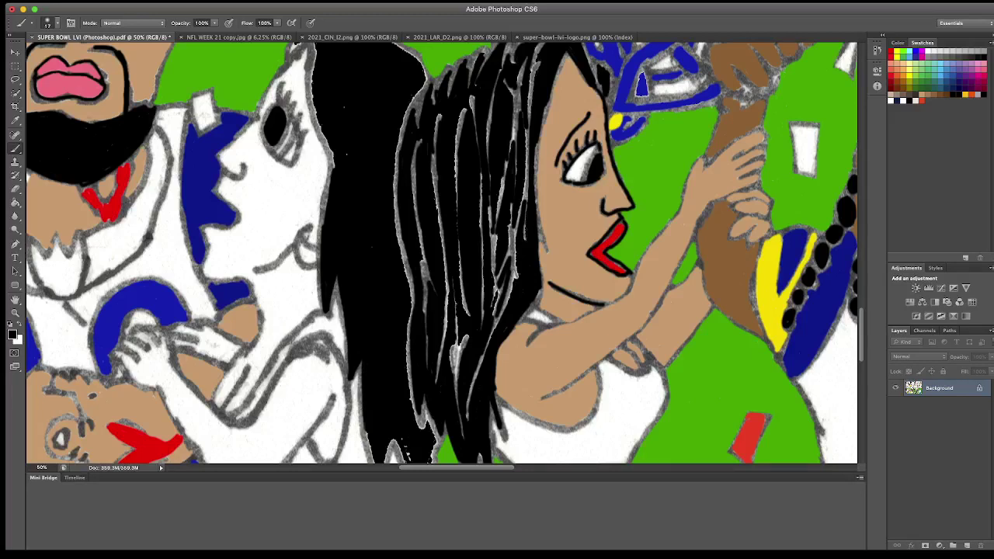
{"action": "left_click_drag", "start_coordinate": [331, 172], "coordinate": [312, 64]}
Step: Blacken the grey outline along the top of the hair
{"action": "scroll", "coordinate": [314, 124], "scroll_direction": "up", "scroll_amount": 2}
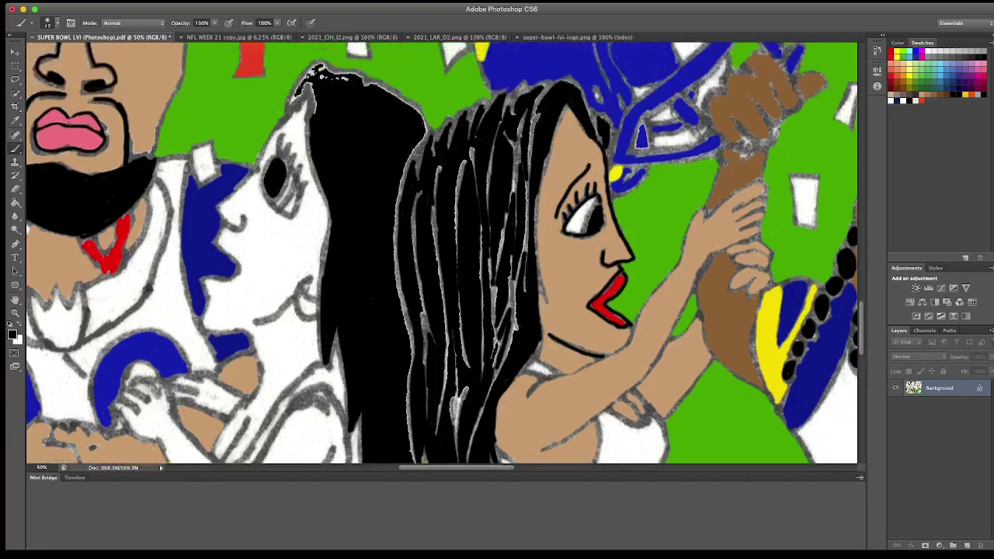
{"action": "left_click_drag", "start_coordinate": [315, 135], "coordinate": [309, 92]}
{"action": "mouse_move", "coordinate": [297, 118]}
{"action": "left_mouse_down"}
{"action": "mouse_move", "coordinate": [309, 95]}
{"action": "mouse_move", "coordinate": [285, 132]}
{"action": "mouse_move", "coordinate": [319, 82]}
{"action": "mouse_move", "coordinate": [335, 91]}
{"action": "left_mouse_up"}
{"action": "mouse_move", "coordinate": [334, 90]}
{"action": "left_mouse_down"}
{"action": "mouse_move", "coordinate": [385, 111]}
{"action": "mouse_move", "coordinate": [429, 150]}
{"action": "mouse_move", "coordinate": [400, 210]}
{"action": "mouse_move", "coordinate": [403, 335]}
{"action": "left_mouse_up"}
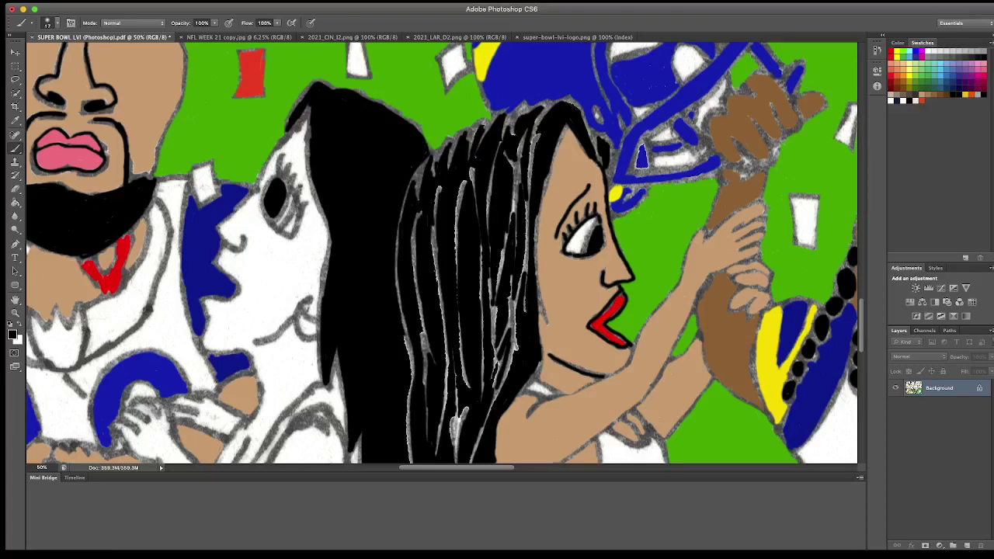
Step: Cover the grey streaks and edges on the lower hair strands with black
{"action": "scroll", "coordinate": [403, 336], "scroll_direction": "down", "scroll_amount": 5}
{"action": "left_click_drag", "start_coordinate": [405, 161], "coordinate": [410, 233]}
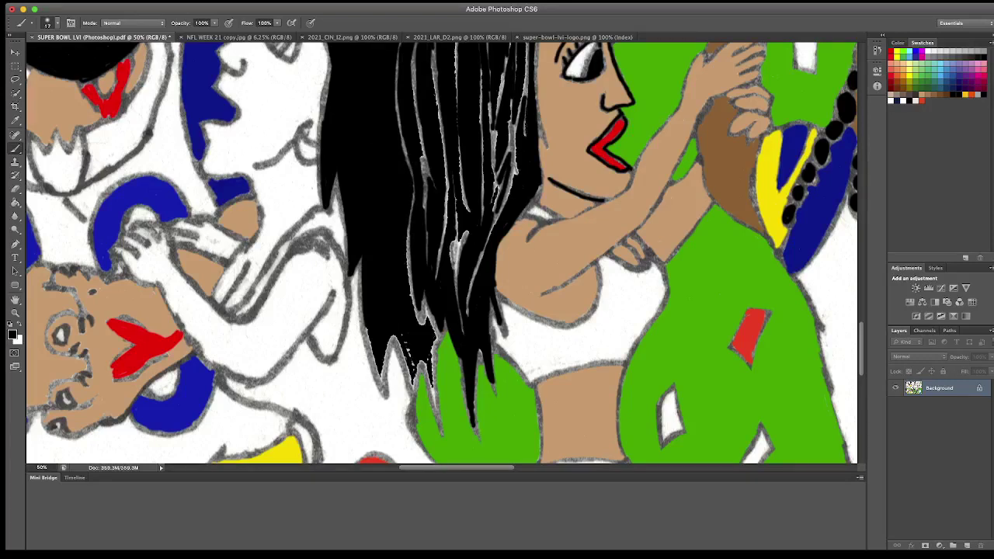
{"action": "mouse_move", "coordinate": [411, 289]}
{"action": "left_mouse_down"}
{"action": "mouse_move", "coordinate": [437, 367]}
{"action": "mouse_move", "coordinate": [436, 428]}
{"action": "mouse_move", "coordinate": [435, 369]}
{"action": "mouse_move", "coordinate": [425, 423]}
{"action": "left_mouse_up"}
{"action": "mouse_move", "coordinate": [427, 362]}
{"action": "left_mouse_down"}
{"action": "mouse_move", "coordinate": [432, 412]}
{"action": "mouse_move", "coordinate": [407, 365]}
{"action": "mouse_move", "coordinate": [407, 383]}
{"action": "left_mouse_up"}
{"action": "mouse_move", "coordinate": [395, 337]}
{"action": "left_mouse_down"}
{"action": "mouse_move", "coordinate": [401, 372]}
{"action": "mouse_move", "coordinate": [387, 359]}
{"action": "mouse_move", "coordinate": [383, 387]}
{"action": "left_mouse_up"}
{"action": "mouse_move", "coordinate": [364, 326]}
{"action": "left_mouse_down"}
{"action": "mouse_move", "coordinate": [384, 392]}
{"action": "mouse_move", "coordinate": [375, 373]}
{"action": "left_mouse_up"}
{"action": "left_click_drag", "start_coordinate": [373, 362], "coordinate": [383, 394]}
{"action": "scroll", "coordinate": [443, 252], "scroll_direction": "down", "scroll_amount": 10}
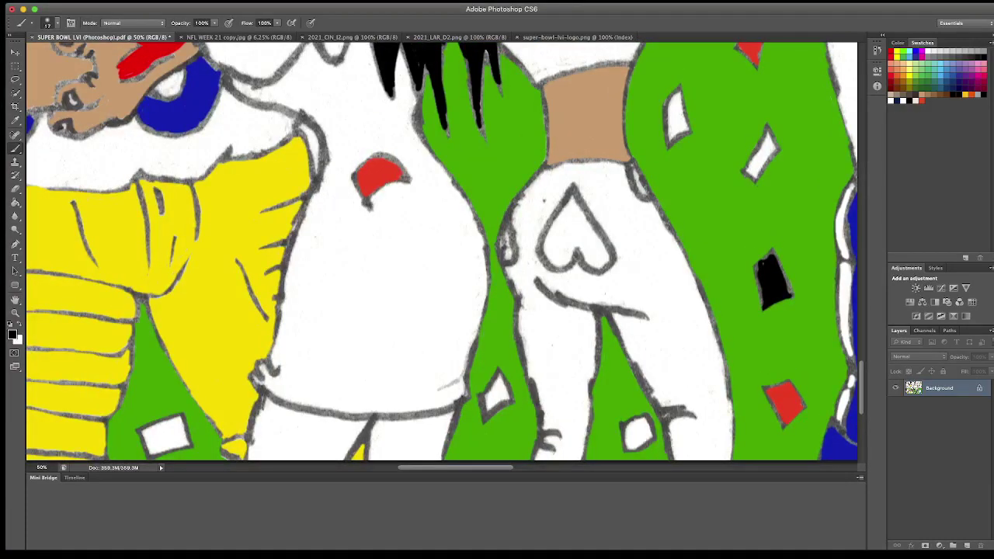
Step: Sample the grass green and brush it over a stray outline patch
{"action": "key", "text": "i"}
{"action": "left_click", "coordinate": [187, 365]}
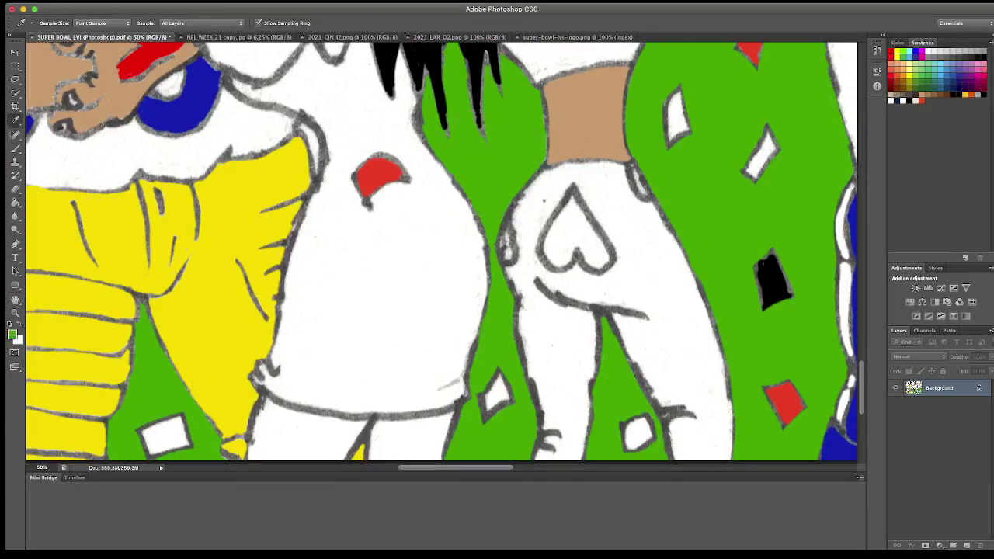
{"action": "key", "text": "b"}
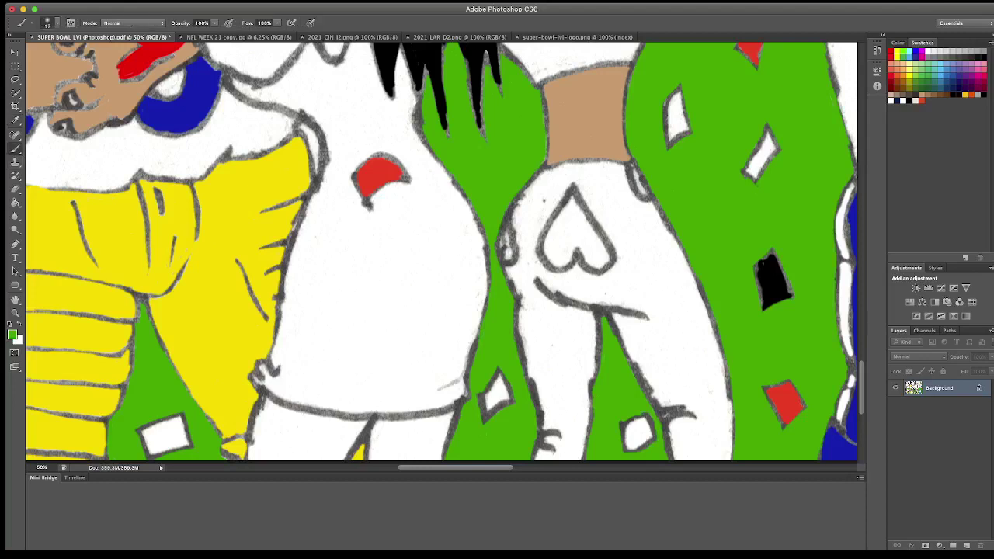
{"action": "mouse_move", "coordinate": [310, 134]}
{"action": "left_mouse_down"}
{"action": "mouse_move", "coordinate": [317, 168]}
{"action": "mouse_move", "coordinate": [319, 157]}
{"action": "left_mouse_up"}
Step: Sample yellow from the artwork and bucket-fill the white dress around the red shape
{"action": "key", "text": "i"}
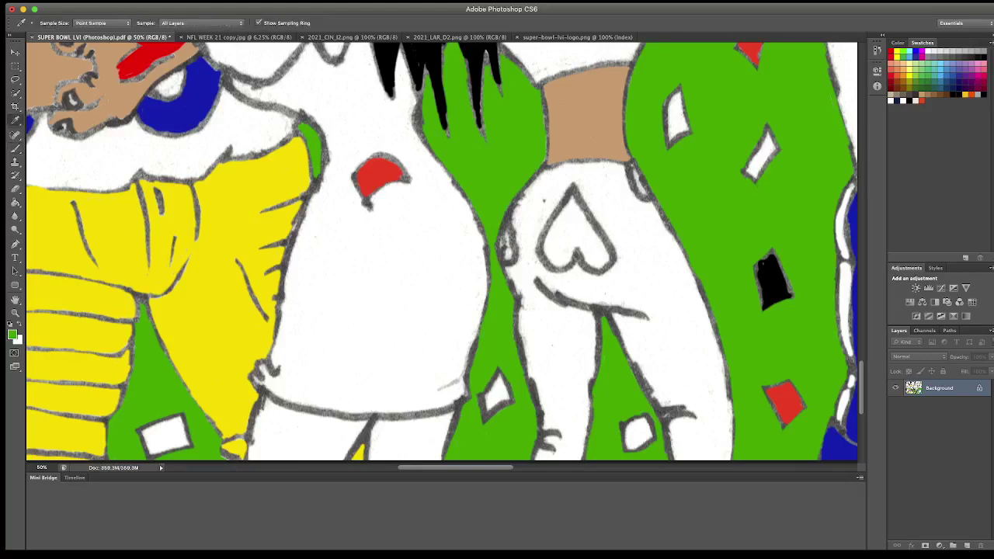
{"action": "left_click", "coordinate": [287, 187]}
{"action": "key", "text": "g"}
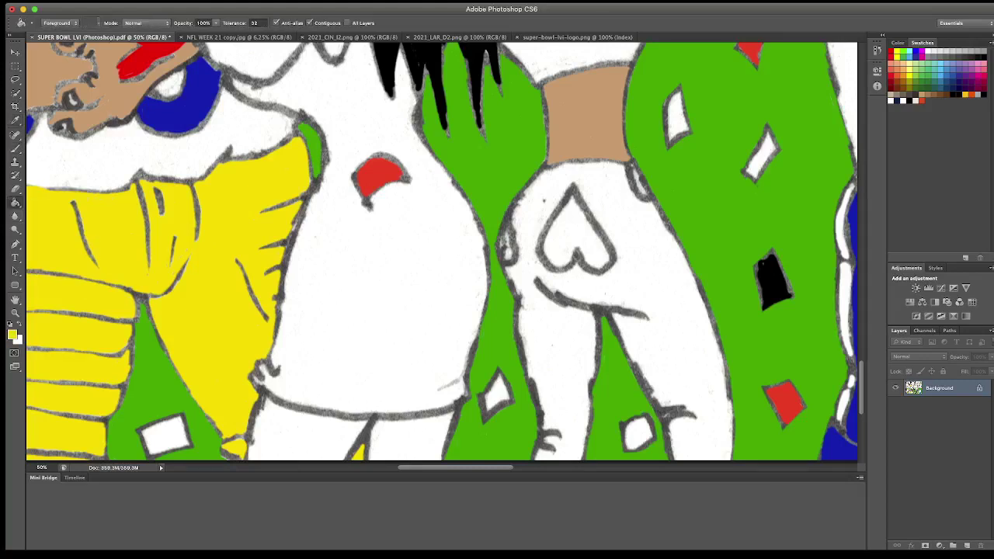
{"action": "left_click", "coordinate": [372, 295]}
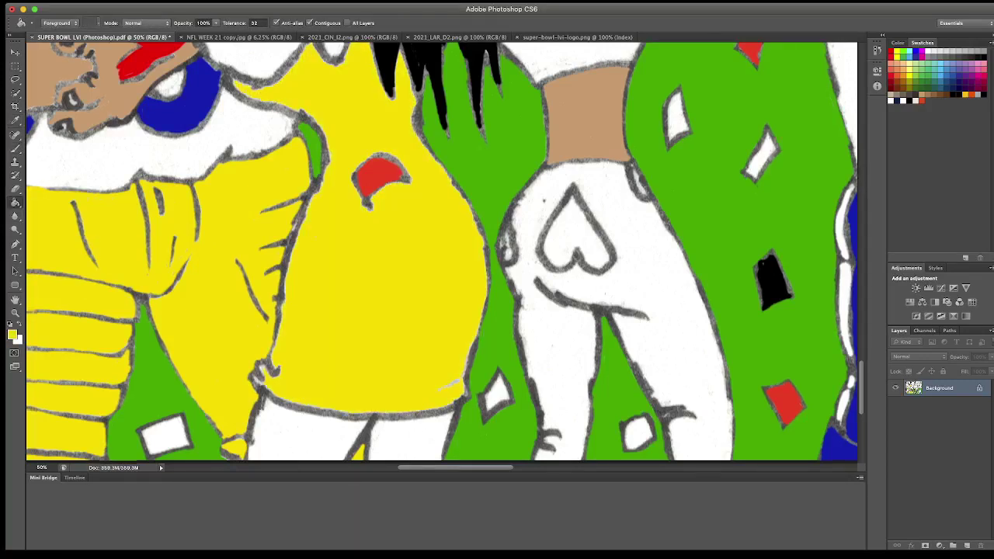
{"action": "key", "text": "super+minus"}
{"action": "key", "text": "super+minus"}
{"action": "key", "text": "super+minus"}
{"action": "key", "text": "super+minus"}
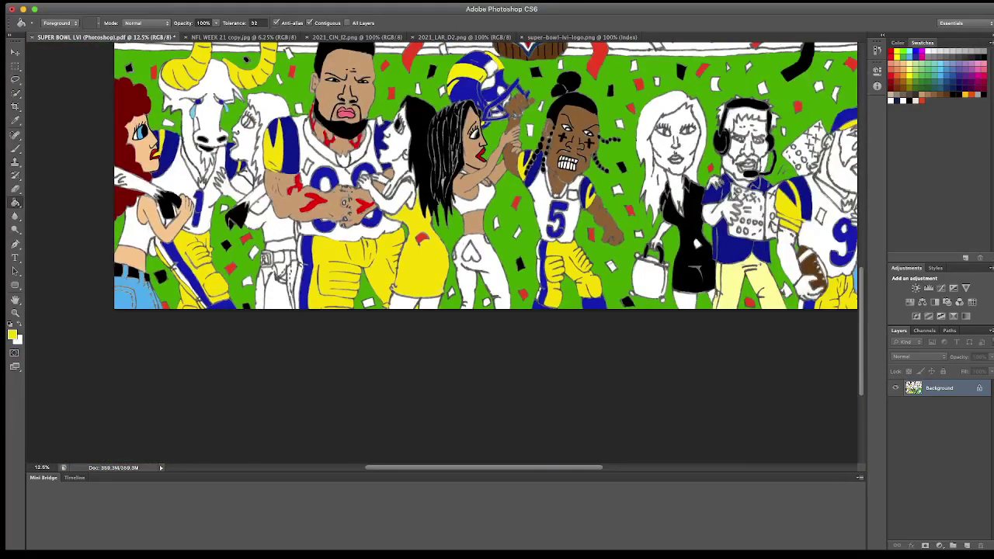
{"action": "key", "text": "super+minus"}
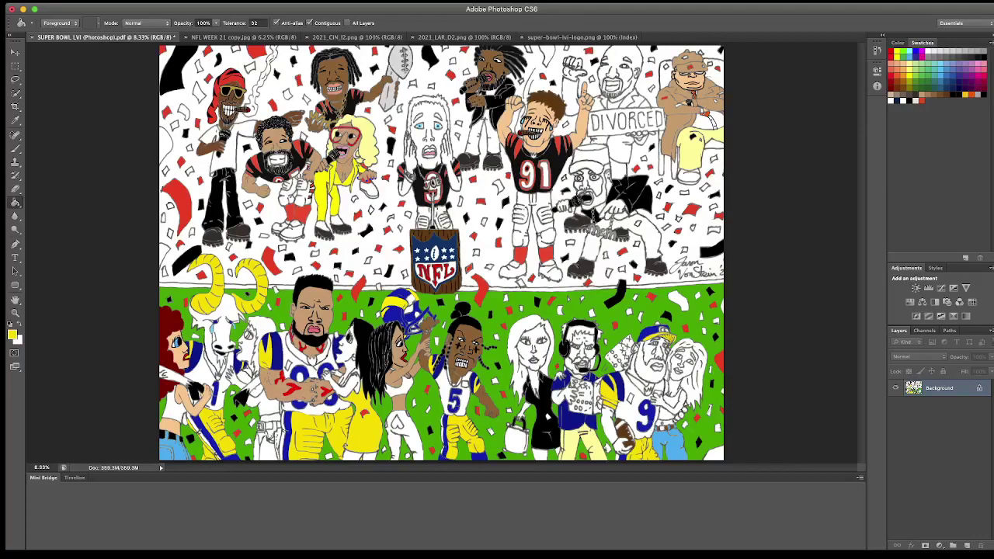
Step: Undo the yellow fill, try dark blue on the cheerleader's lower outfit, then undo it
{"action": "key", "text": "ctrl+z"}
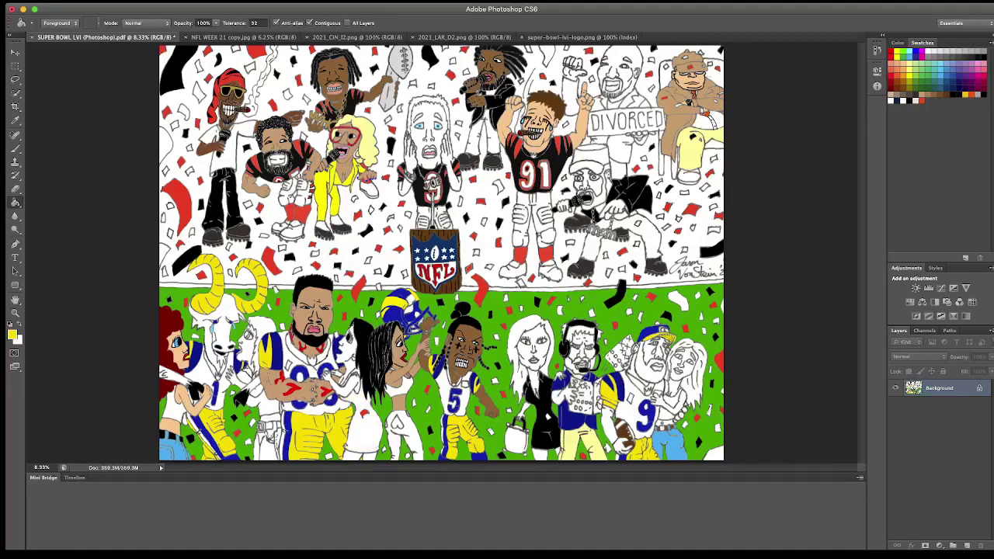
{"action": "key", "text": "i"}
{"action": "left_click", "coordinate": [278, 354]}
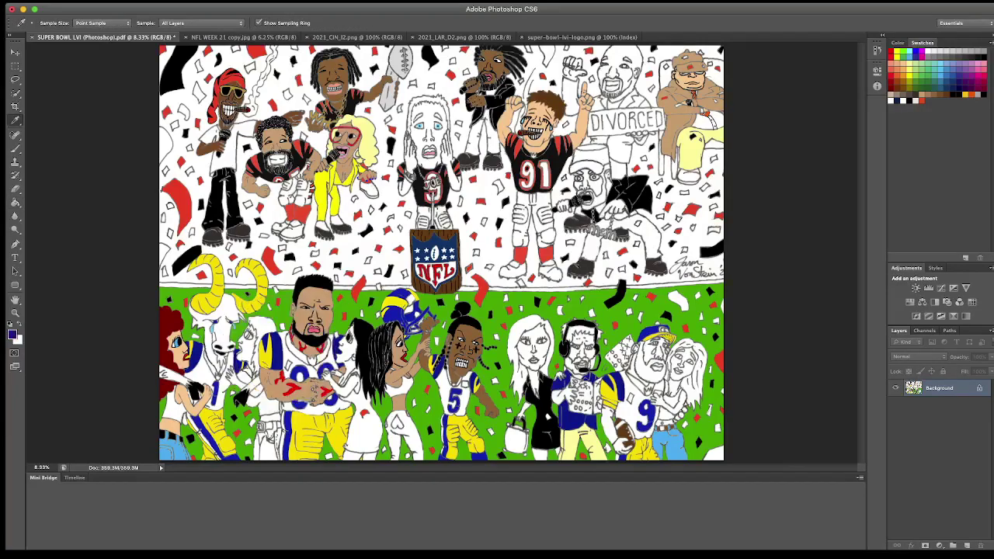
{"action": "key", "text": "g"}
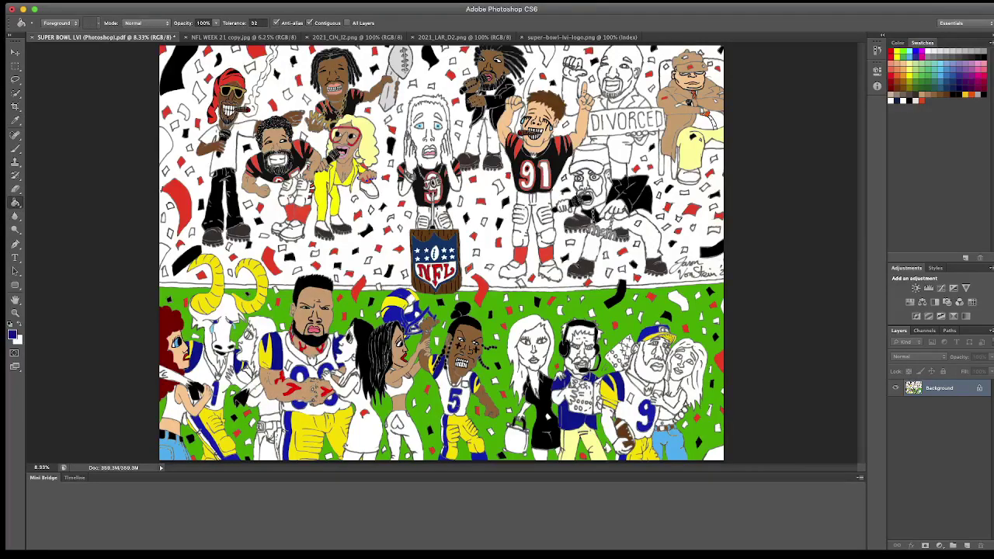
{"action": "left_click", "coordinate": [361, 423]}
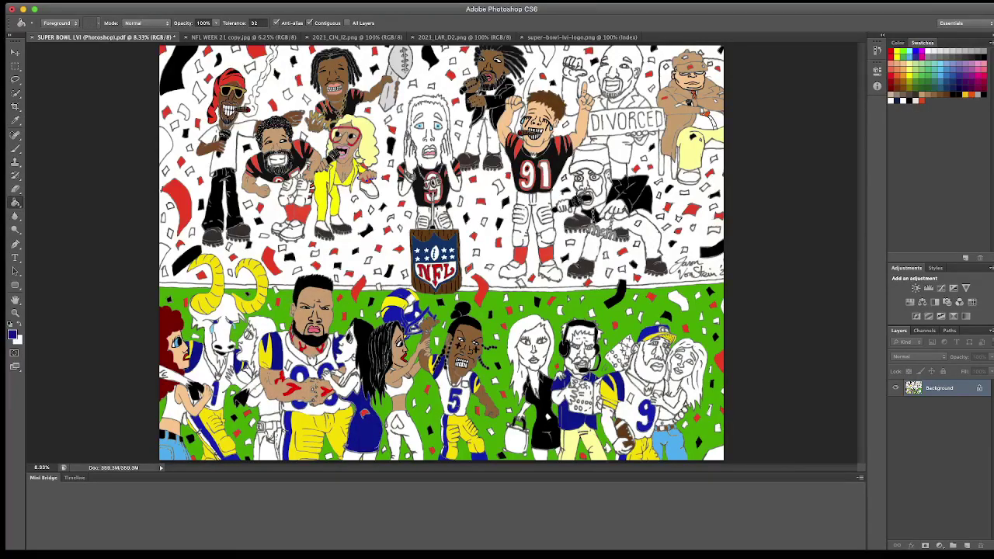
{"action": "key", "text": "ctrl+z"}
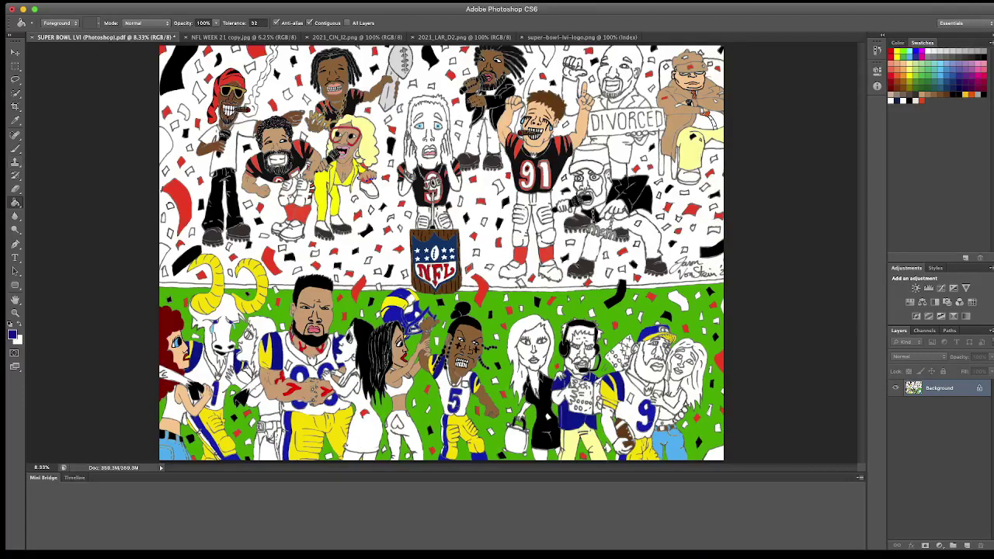
Step: Sample the ram horn's yellow and bucket-fill the cheerleader's dress with it
{"action": "key", "text": "i"}
{"action": "left_click", "coordinate": [259, 282]}
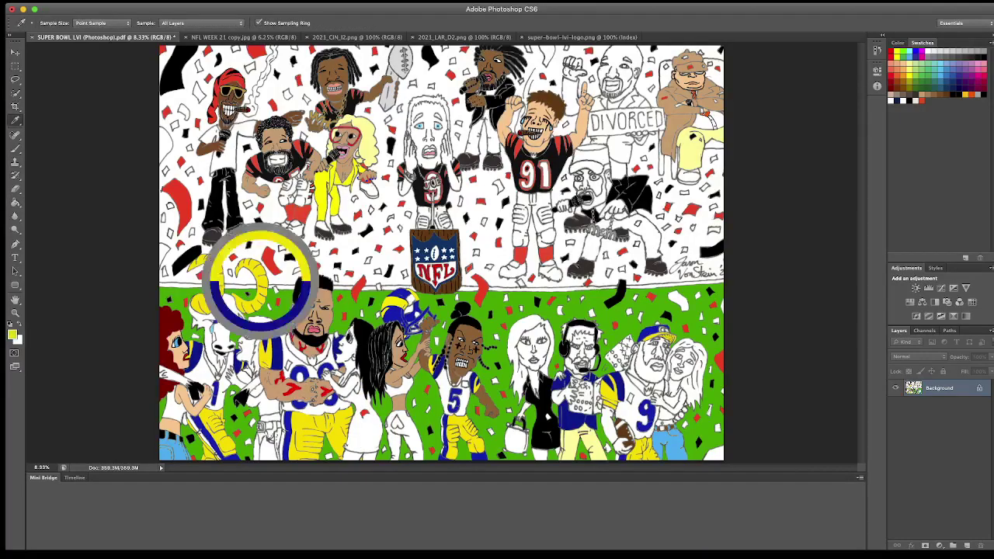
{"action": "key", "text": "g"}
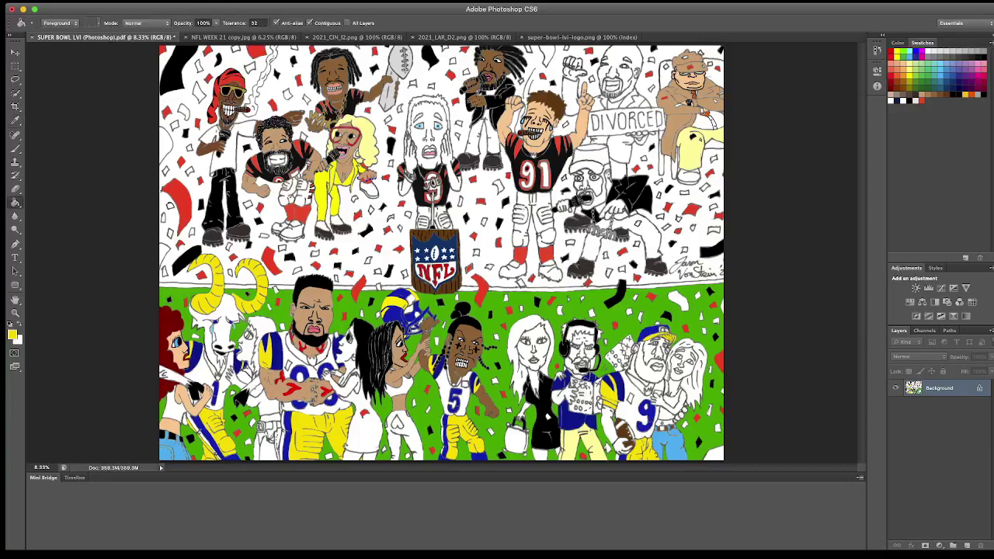
{"action": "left_click", "coordinate": [362, 423]}
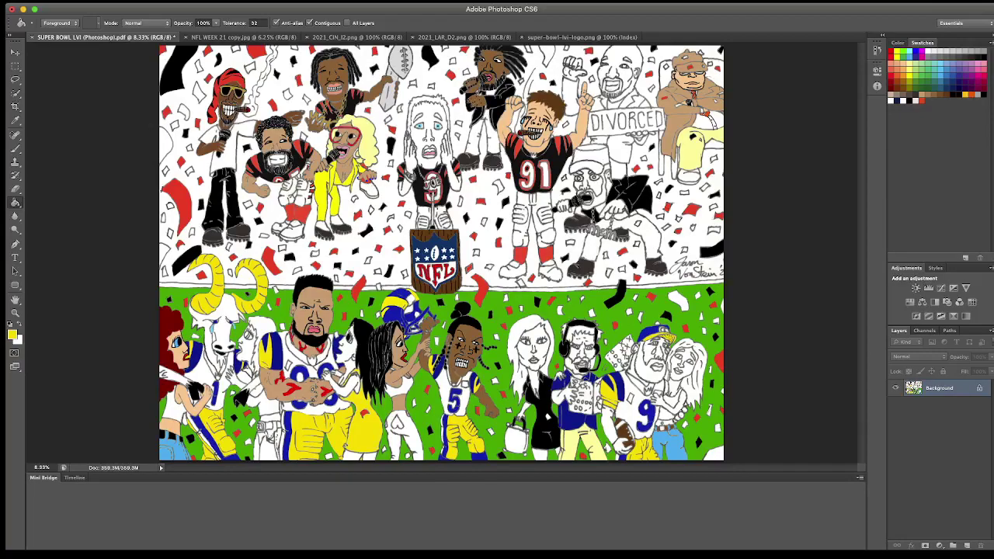
{"action": "key", "text": "ctrl+plus"}
{"action": "key", "text": "ctrl+plus"}
{"action": "key", "text": "ctrl+plus"}
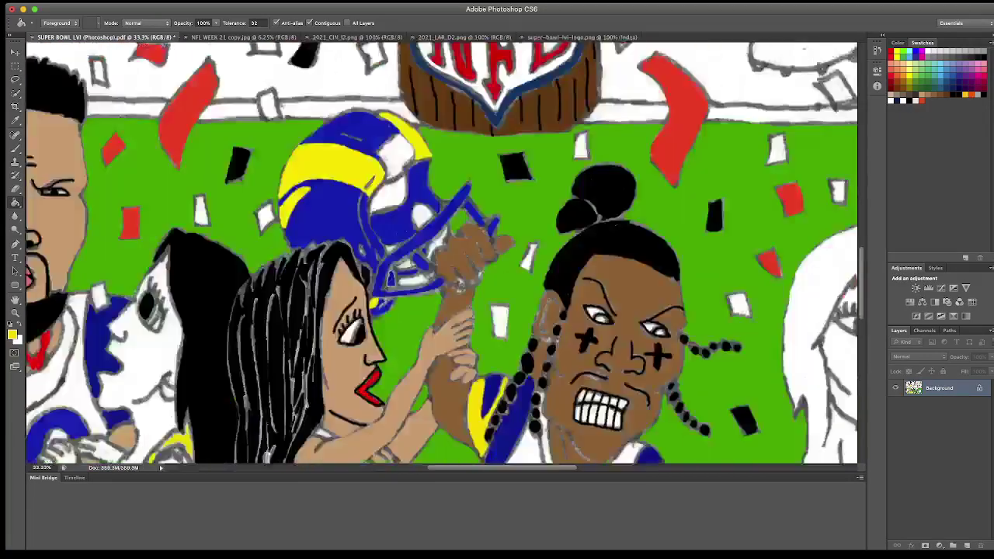
Step: Brush yellow over grey outline bits beside the white arm, hair edge and sleeve
{"action": "scroll", "coordinate": [442, 253], "scroll_direction": "down", "scroll_amount": 10}
{"action": "scroll", "coordinate": [442, 252], "scroll_direction": "left", "scroll_amount": 5}
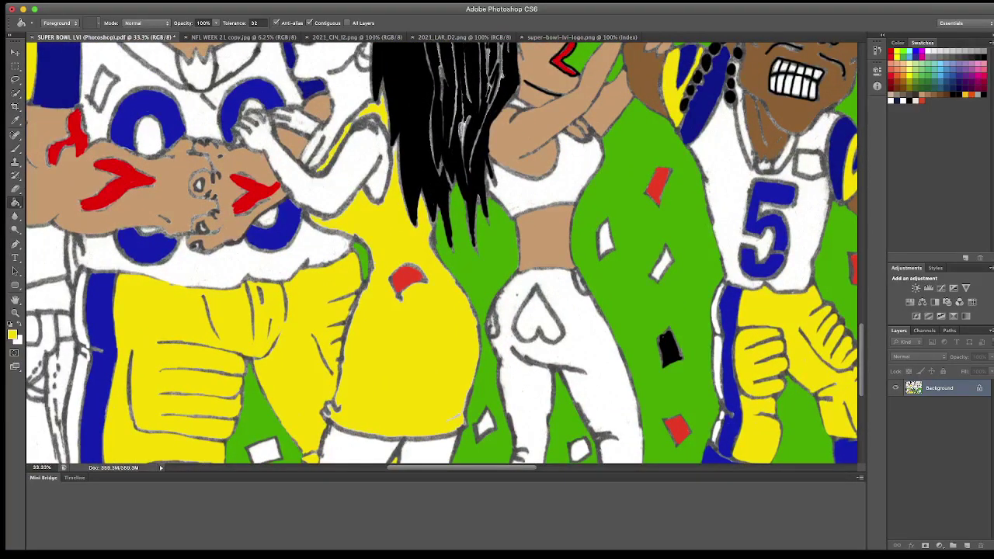
{"action": "key", "text": "i"}
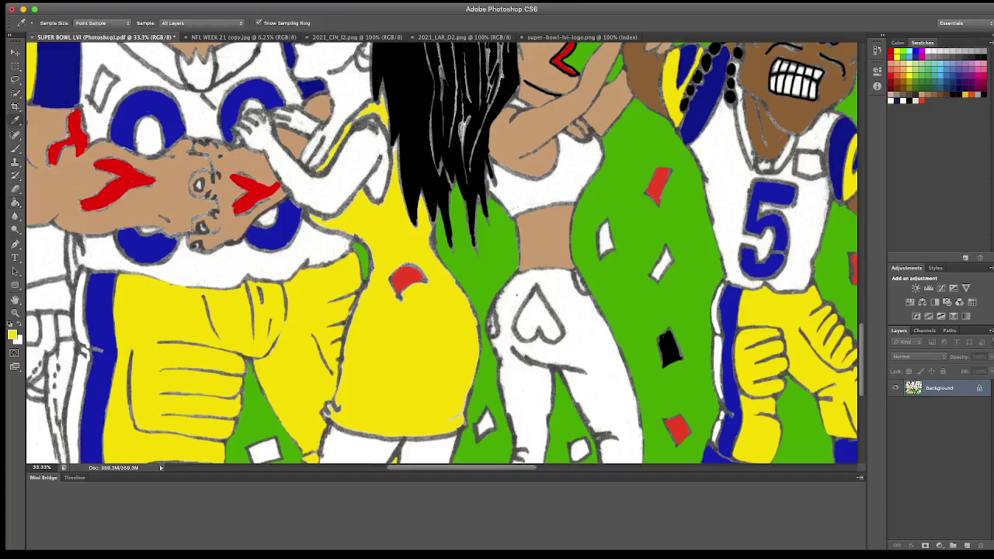
{"action": "key", "text": "b"}
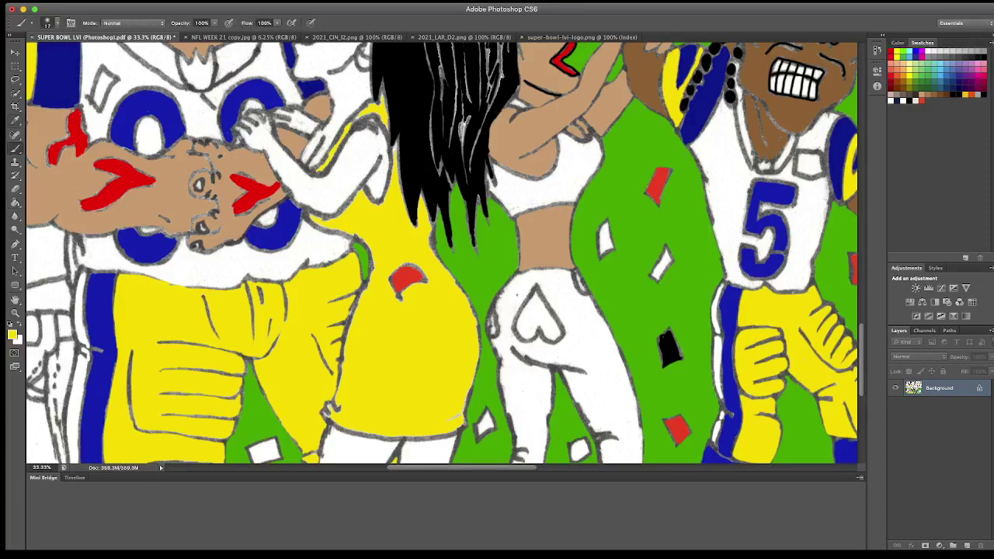
{"action": "left_click_drag", "start_coordinate": [354, 125], "coordinate": [382, 87]}
{"action": "left_click_drag", "start_coordinate": [388, 124], "coordinate": [407, 214]}
{"action": "mouse_move", "coordinate": [387, 179]}
{"action": "left_mouse_down"}
{"action": "mouse_move", "coordinate": [386, 197]}
{"action": "mouse_move", "coordinate": [413, 227]}
{"action": "mouse_move", "coordinate": [432, 227]}
{"action": "mouse_move", "coordinate": [431, 249]}
{"action": "left_mouse_up"}
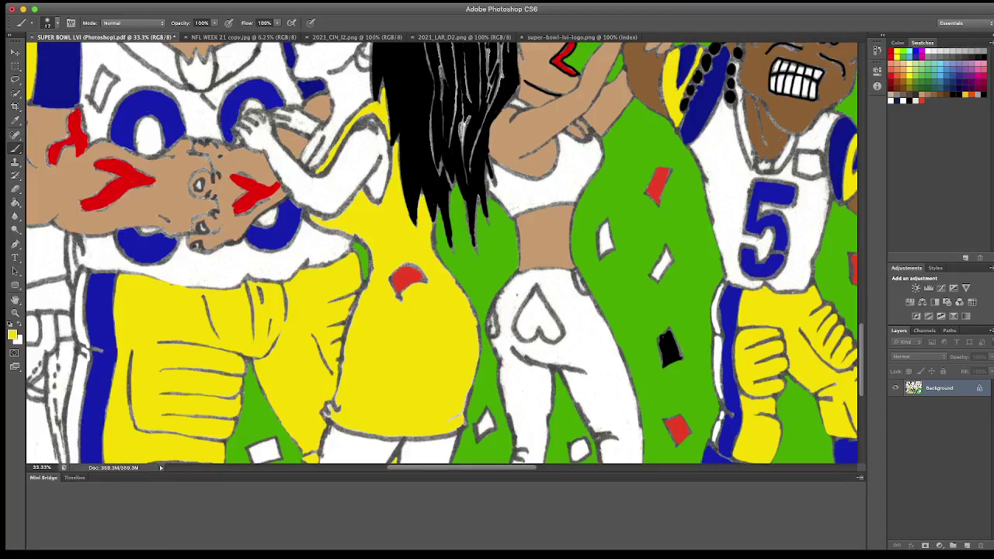
{"action": "left_click_drag", "start_coordinate": [353, 235], "coordinate": [363, 243]}
{"action": "left_click_drag", "start_coordinate": [313, 220], "coordinate": [353, 198]}
{"action": "left_click_drag", "start_coordinate": [316, 229], "coordinate": [328, 225]}
Step: Cover the grey spot below the red shape, the dress's right edge and the hair tip
{"action": "left_click", "coordinate": [398, 295]}
{"action": "scroll", "coordinate": [442, 249], "scroll_direction": "down", "scroll_amount": 3}
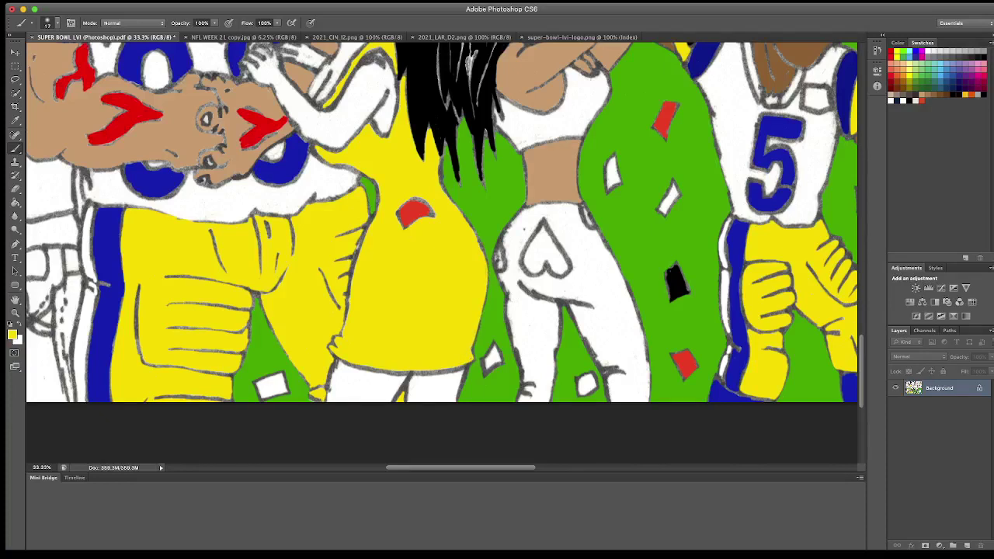
{"action": "left_click_drag", "start_coordinate": [480, 234], "coordinate": [480, 259]}
{"action": "left_click_drag", "start_coordinate": [446, 183], "coordinate": [448, 200]}
{"action": "scroll", "coordinate": [443, 256], "scroll_direction": "up", "scroll_amount": 5}
{"action": "scroll", "coordinate": [442, 256], "scroll_direction": "up", "scroll_amount": 5}
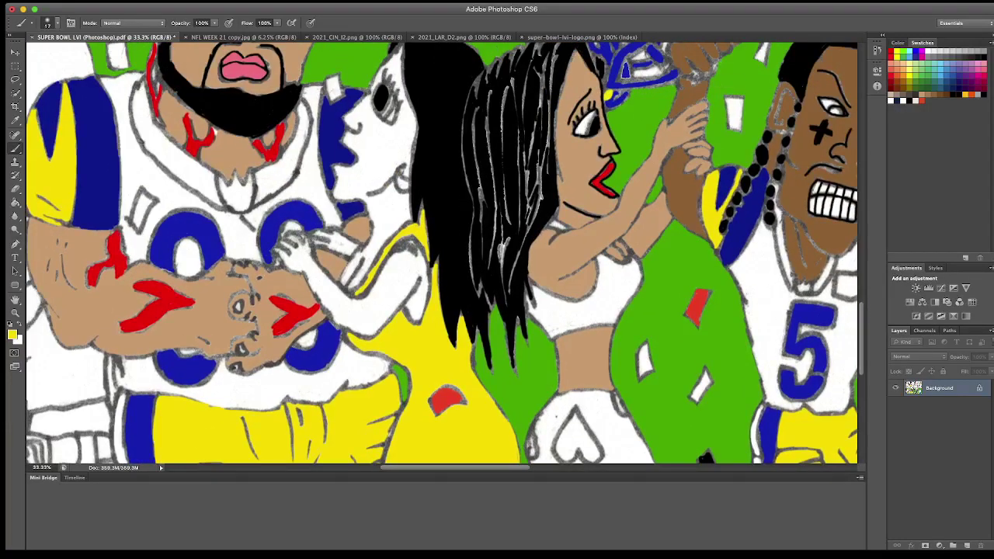
Step: Sample the brown skin tone and bucket-fill the woman's face, neck and arm areas
{"action": "key", "text": "i"}
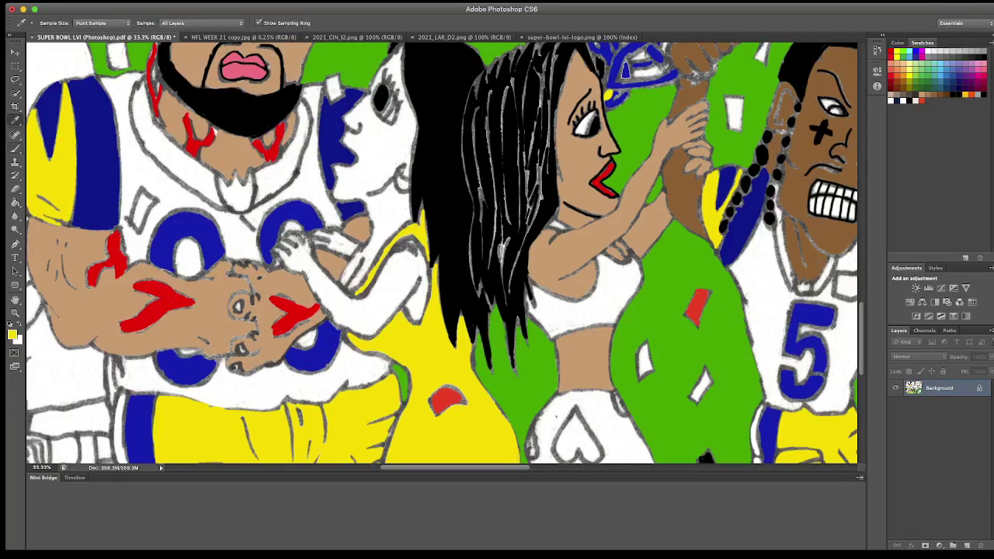
{"action": "left_click", "coordinate": [794, 170]}
{"action": "key", "text": "g"}
{"action": "left_click", "coordinate": [389, 269]}
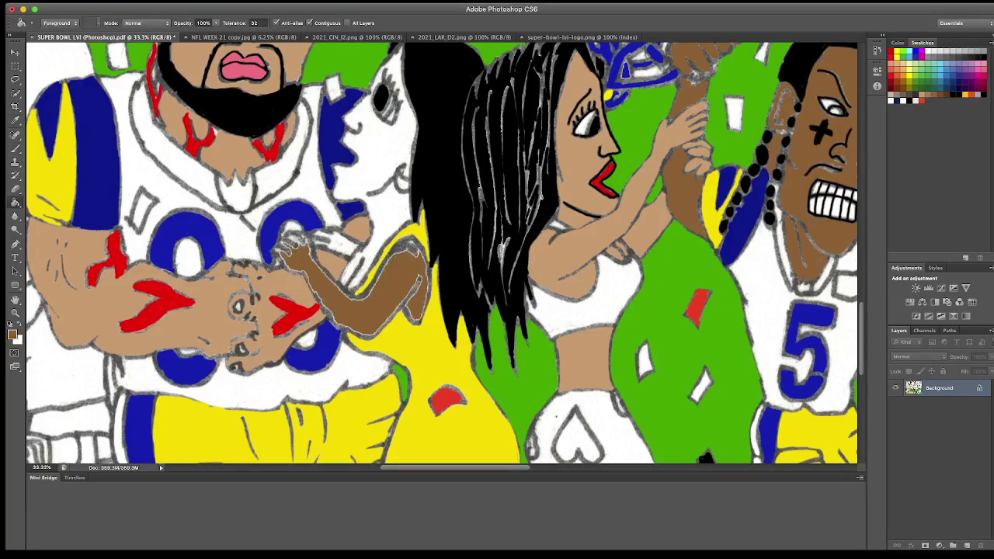
{"action": "left_click", "coordinate": [363, 155]}
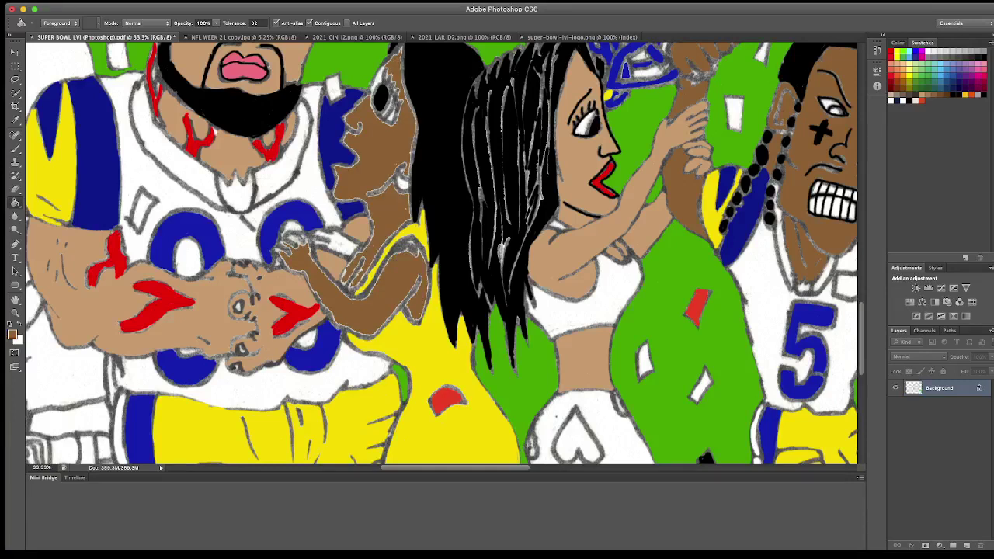
{"action": "left_click", "coordinate": [334, 241]}
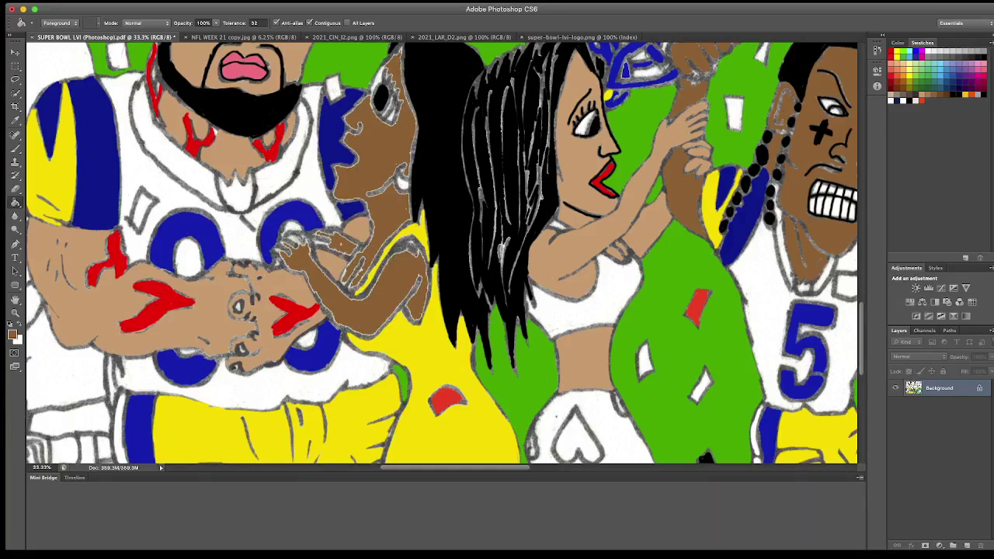
{"action": "left_click", "coordinate": [378, 78]}
Step: Brush brown over the gaps along the arm's edges where it meets the hair
{"action": "key", "text": "b"}
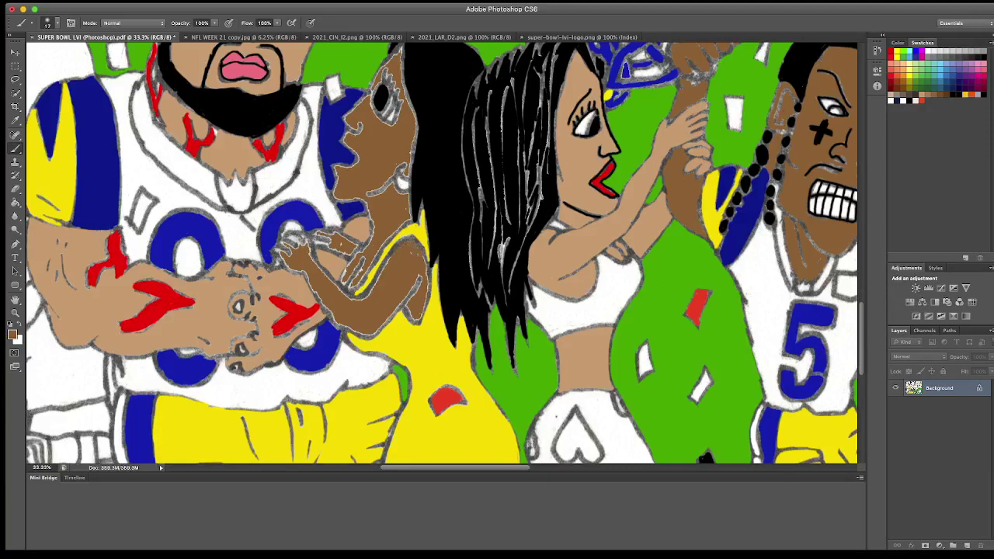
{"action": "mouse_move", "coordinate": [426, 257]}
{"action": "left_mouse_down"}
{"action": "mouse_move", "coordinate": [428, 287]}
{"action": "mouse_move", "coordinate": [407, 318]}
{"action": "mouse_move", "coordinate": [426, 295]}
{"action": "left_mouse_up"}
{"action": "mouse_move", "coordinate": [382, 260]}
{"action": "left_mouse_down"}
{"action": "mouse_move", "coordinate": [365, 299]}
{"action": "mouse_move", "coordinate": [320, 302]}
{"action": "mouse_move", "coordinate": [338, 325]}
{"action": "mouse_move", "coordinate": [361, 334]}
{"action": "mouse_move", "coordinate": [395, 312]}
{"action": "mouse_move", "coordinate": [420, 277]}
{"action": "left_mouse_up"}
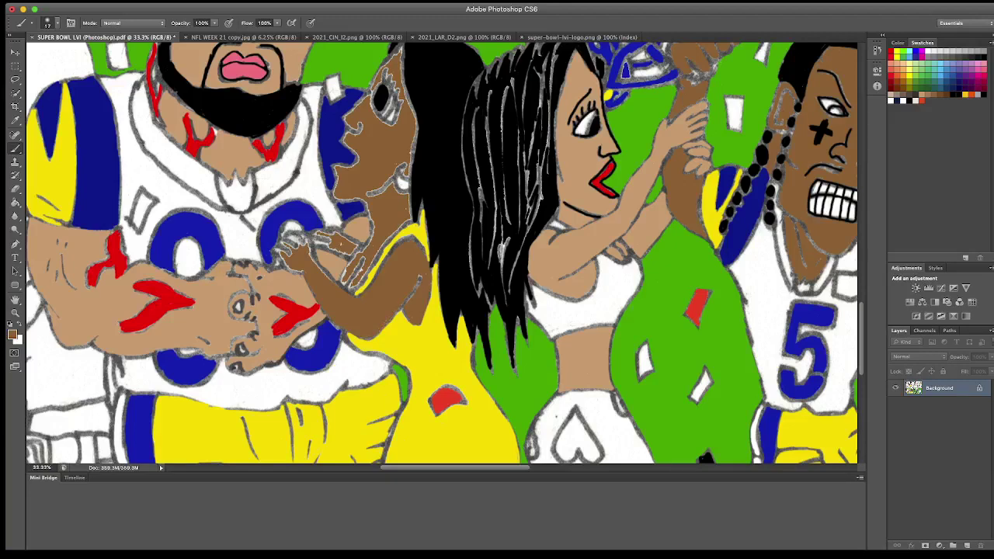
{"action": "mouse_move", "coordinate": [356, 256]}
{"action": "left_mouse_down"}
{"action": "mouse_move", "coordinate": [343, 275]}
{"action": "mouse_move", "coordinate": [349, 287]}
{"action": "mouse_move", "coordinate": [358, 272]}
{"action": "mouse_move", "coordinate": [360, 284]}
{"action": "left_mouse_up"}
{"action": "left_click_drag", "start_coordinate": [386, 241], "coordinate": [377, 253]}
{"action": "mouse_move", "coordinate": [407, 220]}
{"action": "left_mouse_down"}
{"action": "mouse_move", "coordinate": [388, 237]}
{"action": "mouse_move", "coordinate": [371, 235]}
{"action": "left_mouse_up"}
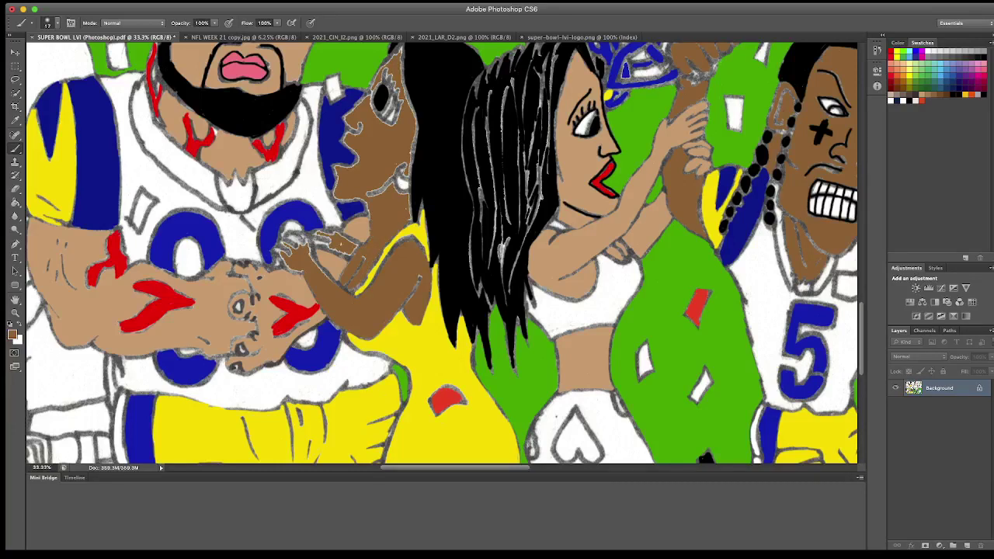
{"action": "left_click_drag", "start_coordinate": [410, 202], "coordinate": [409, 220]}
Step: Paint the hand's fingers brown and touch up the hair edge and arm line
{"action": "mouse_move", "coordinate": [288, 244]}
{"action": "left_mouse_down"}
{"action": "mouse_move", "coordinate": [303, 237]}
{"action": "mouse_move", "coordinate": [275, 253]}
{"action": "mouse_move", "coordinate": [295, 272]}
{"action": "mouse_move", "coordinate": [316, 254]}
{"action": "mouse_move", "coordinate": [306, 239]}
{"action": "mouse_move", "coordinate": [328, 278]}
{"action": "left_mouse_up"}
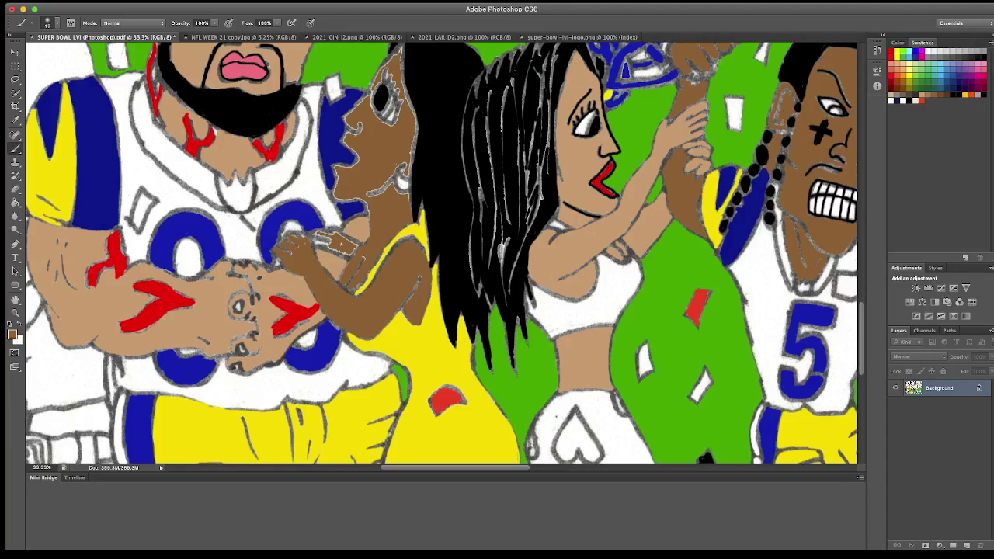
{"action": "mouse_move", "coordinate": [315, 232]}
{"action": "left_mouse_down"}
{"action": "mouse_move", "coordinate": [332, 235]}
{"action": "mouse_move", "coordinate": [332, 246]}
{"action": "mouse_move", "coordinate": [340, 234]}
{"action": "mouse_move", "coordinate": [358, 257]}
{"action": "left_mouse_up"}
{"action": "scroll", "coordinate": [445, 252], "scroll_direction": "up", "scroll_amount": 2}
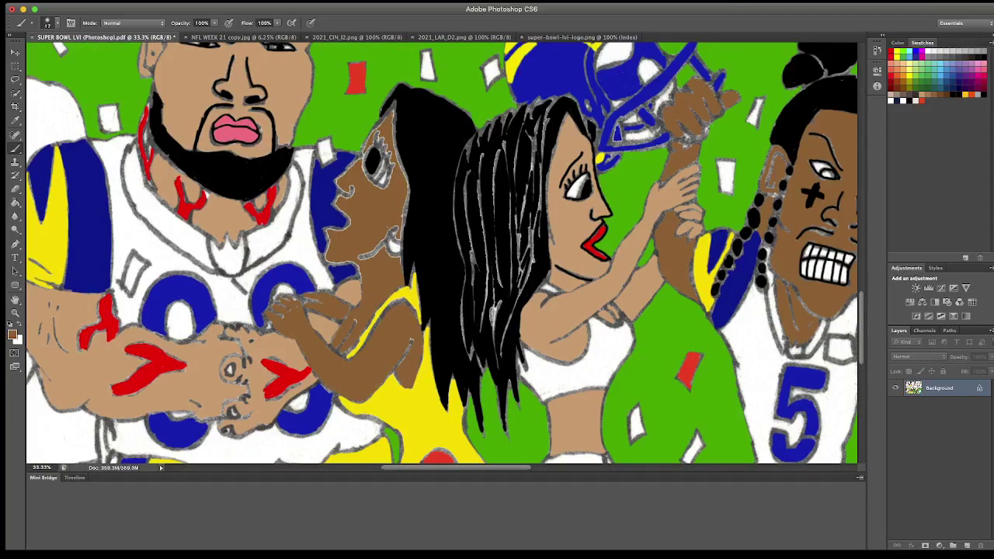
{"action": "left_click_drag", "start_coordinate": [393, 110], "coordinate": [393, 129]}
{"action": "left_click_drag", "start_coordinate": [406, 201], "coordinate": [402, 234]}
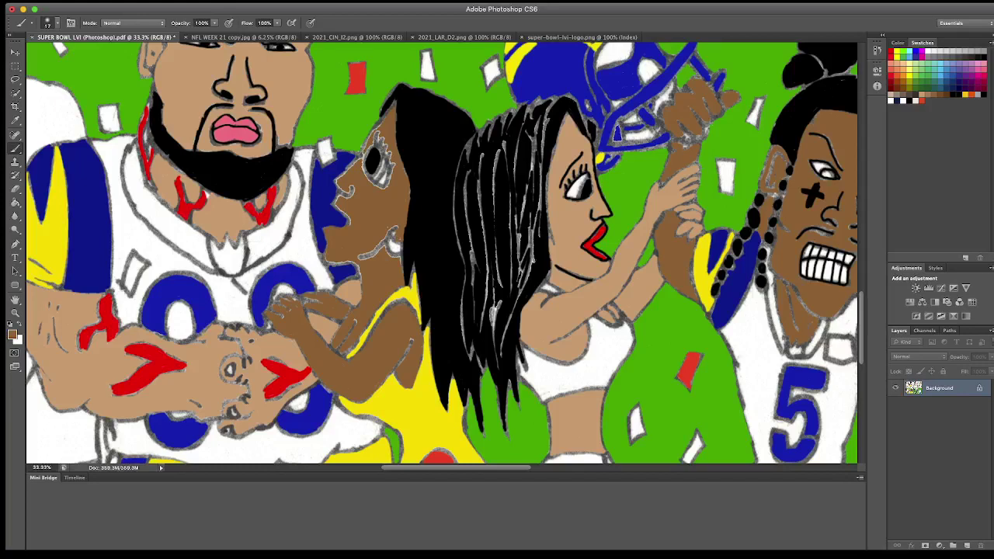
{"action": "mouse_move", "coordinate": [326, 263]}
{"action": "left_mouse_down"}
{"action": "mouse_move", "coordinate": [353, 263]}
{"action": "mouse_move", "coordinate": [362, 279]}
{"action": "mouse_move", "coordinate": [372, 252]}
{"action": "left_mouse_up"}
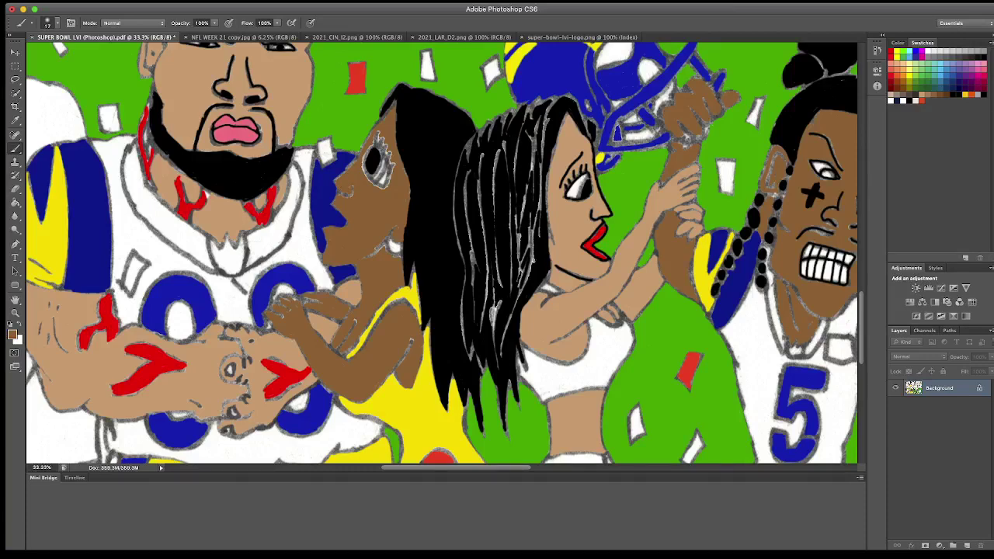
Step: Zoom to 50% and paint brown over the grey outline and lashes around the eye
{"action": "key", "text": "ctrl+plus"}
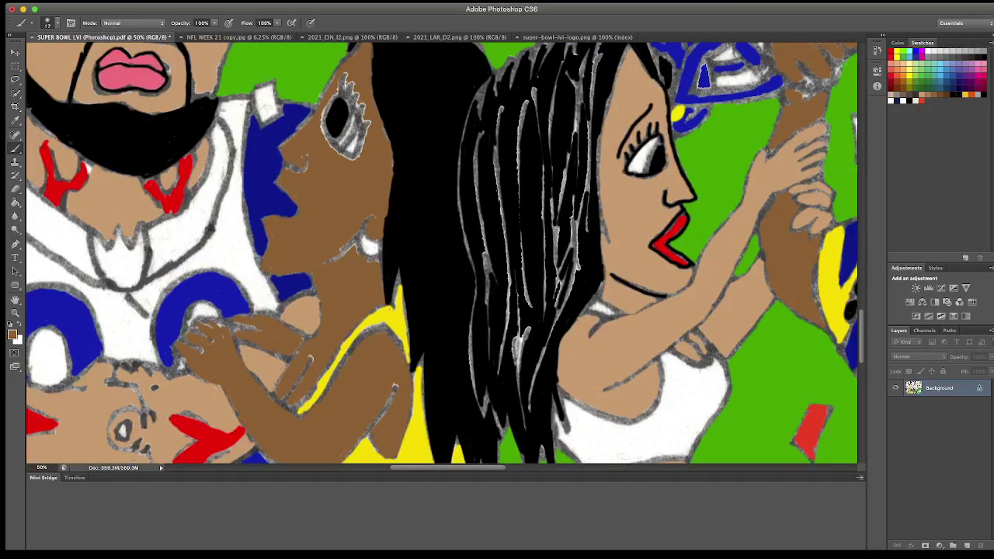
{"action": "scroll", "coordinate": [444, 252], "scroll_direction": "up", "scroll_amount": 2}
{"action": "mouse_move", "coordinate": [321, 142]}
{"action": "left_mouse_down"}
{"action": "mouse_move", "coordinate": [336, 183]}
{"action": "mouse_move", "coordinate": [346, 189]}
{"action": "mouse_move", "coordinate": [362, 178]}
{"action": "left_mouse_up"}
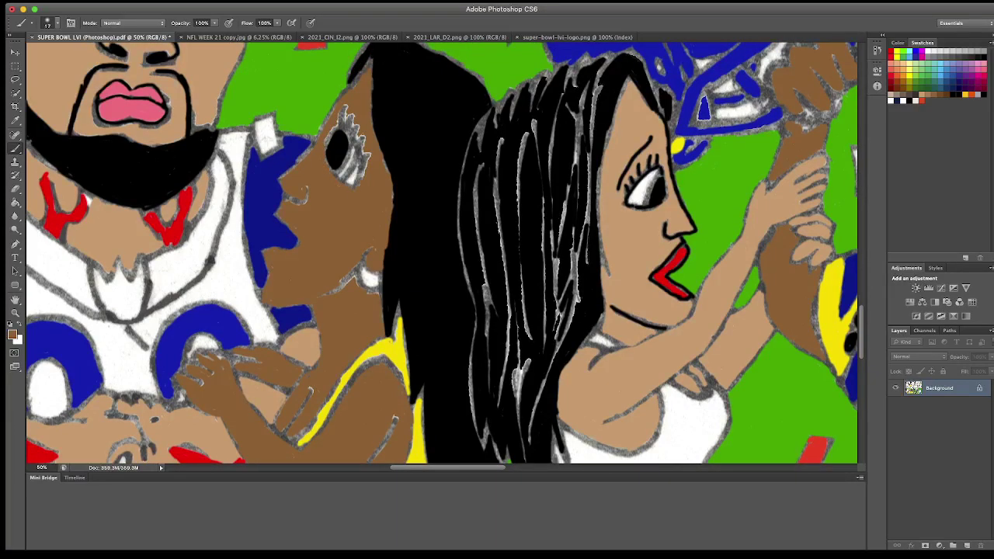
{"action": "mouse_move", "coordinate": [367, 139]}
{"action": "left_mouse_down"}
{"action": "mouse_move", "coordinate": [364, 155]}
{"action": "mouse_move", "coordinate": [347, 119]}
{"action": "left_mouse_up"}
Step: Fill the brown-skinned woman's earring blue and paint her lips red
{"action": "left_click", "coordinate": [14, 120]}
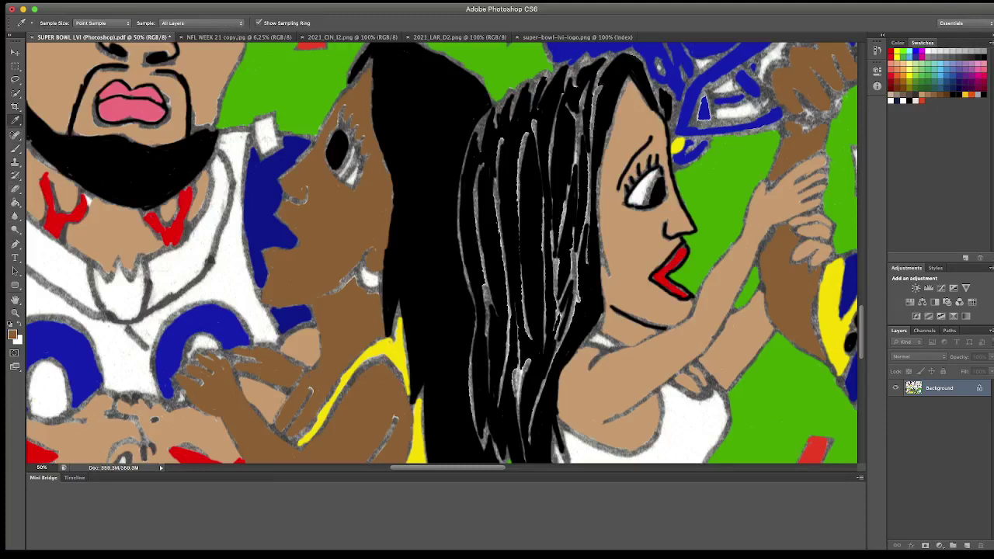
{"action": "left_click", "coordinate": [82, 366]}
{"action": "left_click", "coordinate": [15, 202]}
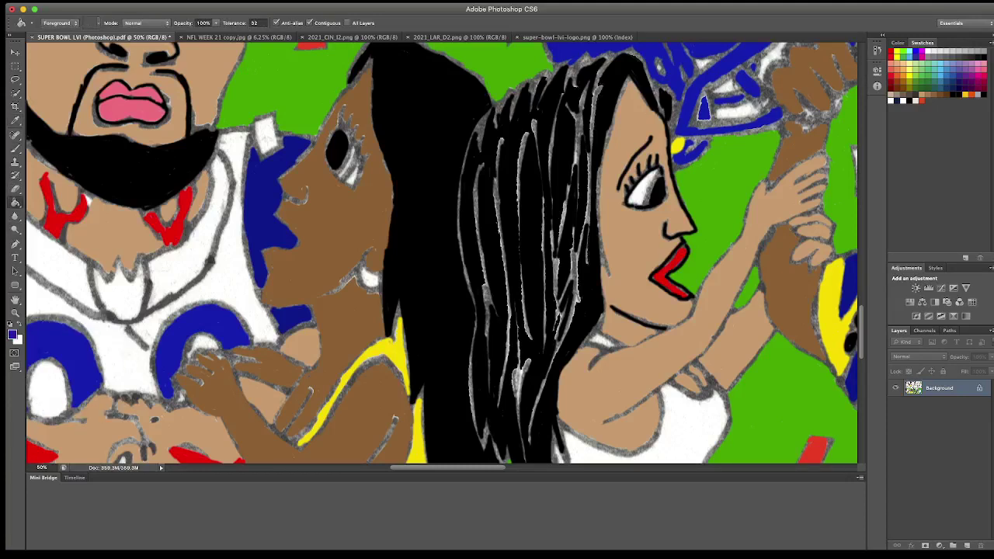
{"action": "left_click", "coordinate": [370, 280]}
{"action": "key", "text": "b"}
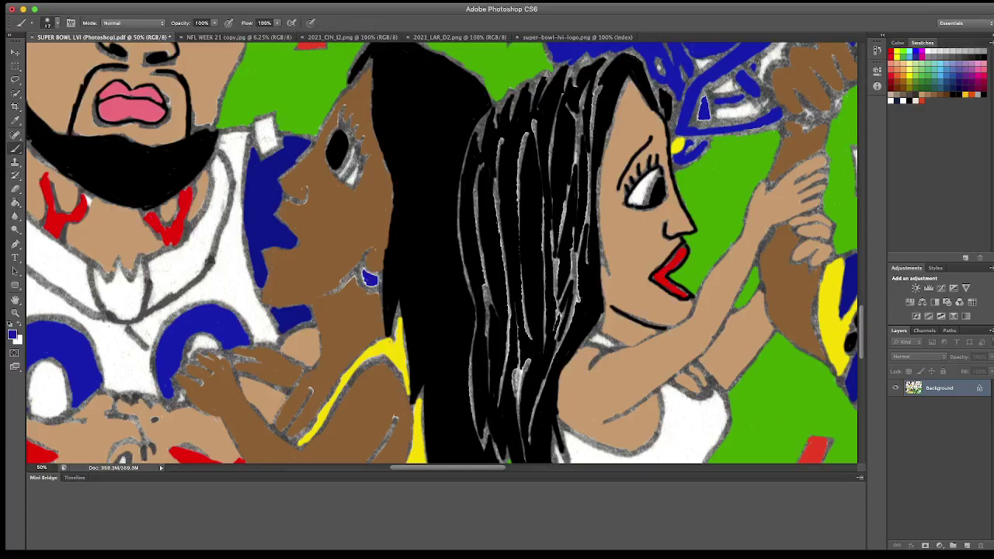
{"action": "mouse_move", "coordinate": [364, 282]}
{"action": "left_mouse_down"}
{"action": "mouse_move", "coordinate": [371, 254]}
{"action": "mouse_move", "coordinate": [377, 286]}
{"action": "left_mouse_up"}
{"action": "left_click", "coordinate": [898, 53]}
{"action": "mouse_move", "coordinate": [276, 216]}
{"action": "left_mouse_down"}
{"action": "mouse_move", "coordinate": [298, 236]}
{"action": "mouse_move", "coordinate": [278, 251]}
{"action": "mouse_move", "coordinate": [296, 251]}
{"action": "left_mouse_up"}
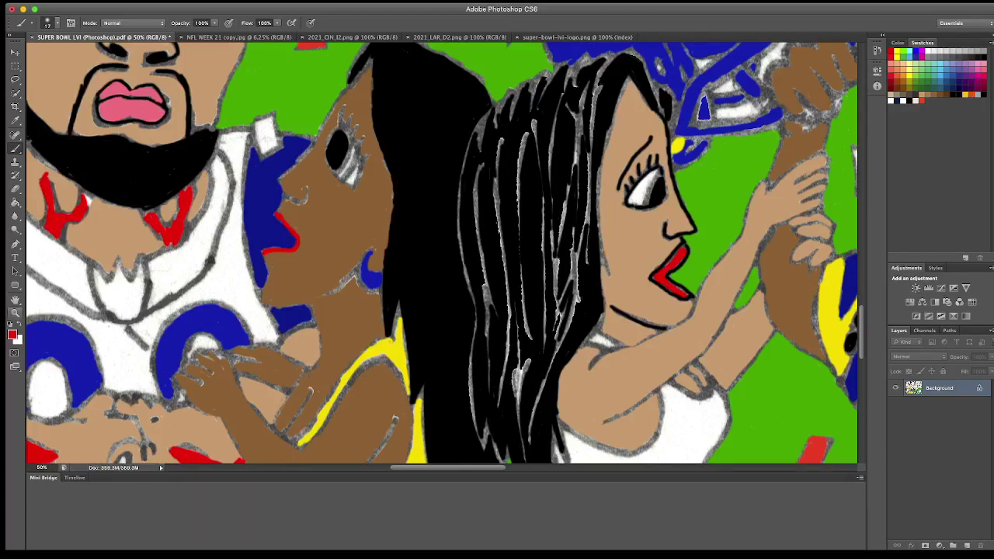
Step: Outline her nose, upper lip and eye in black and add eyelashes
{"action": "key", "text": "d"}
{"action": "mouse_move", "coordinate": [281, 185]}
{"action": "left_mouse_down"}
{"action": "mouse_move", "coordinate": [289, 202]}
{"action": "mouse_move", "coordinate": [309, 194]}
{"action": "mouse_move", "coordinate": [280, 180]}
{"action": "mouse_move", "coordinate": [357, 78]}
{"action": "left_mouse_up"}
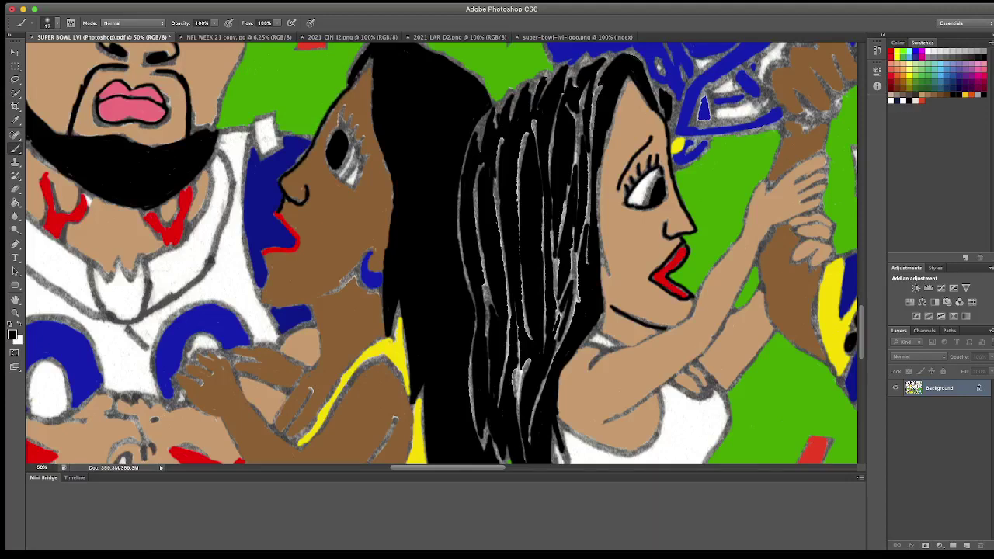
{"action": "mouse_move", "coordinate": [327, 145]}
{"action": "left_mouse_down"}
{"action": "mouse_move", "coordinate": [328, 166]}
{"action": "mouse_move", "coordinate": [351, 188]}
{"action": "left_mouse_up"}
{"action": "mouse_move", "coordinate": [328, 143]}
{"action": "left_mouse_down"}
{"action": "mouse_move", "coordinate": [339, 128]}
{"action": "mouse_move", "coordinate": [349, 136]}
{"action": "mouse_move", "coordinate": [349, 187]}
{"action": "left_mouse_up"}
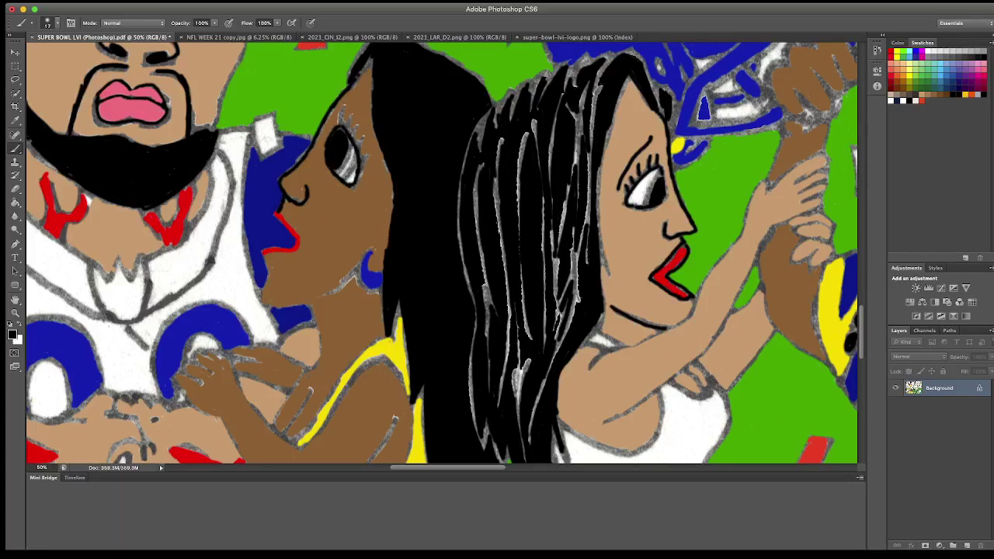
{"action": "mouse_move", "coordinate": [345, 126]}
{"action": "left_mouse_down"}
{"action": "mouse_move", "coordinate": [339, 107]}
{"action": "mouse_move", "coordinate": [360, 137]}
{"action": "left_mouse_up"}
{"action": "mouse_move", "coordinate": [355, 140]}
{"action": "left_mouse_down"}
{"action": "mouse_move", "coordinate": [362, 132]}
{"action": "mouse_move", "coordinate": [369, 146]}
{"action": "mouse_move", "coordinate": [362, 173]}
{"action": "left_mouse_up"}
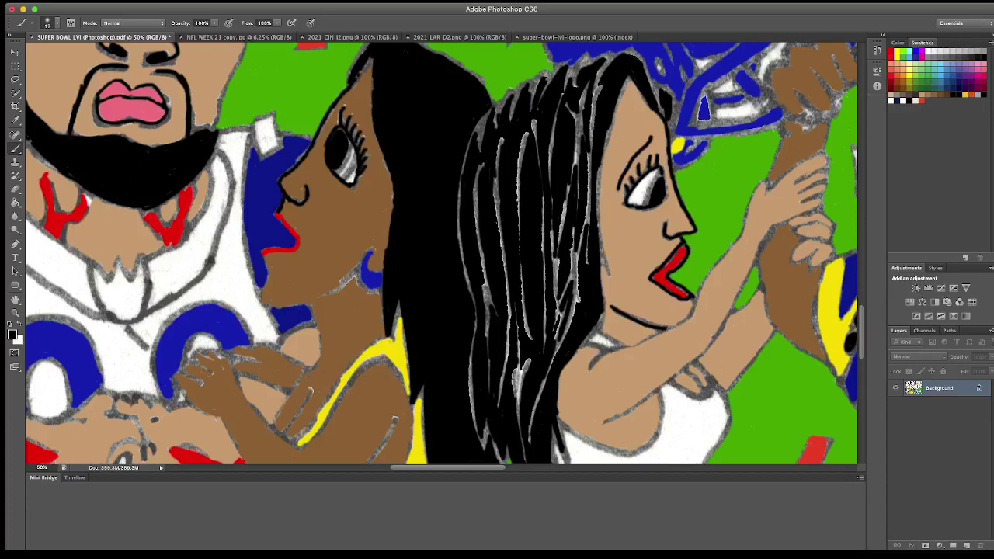
Step: Draw bold black outlines along her chin, neck and shoulder
{"action": "mouse_move", "coordinate": [266, 257]}
{"action": "left_mouse_down"}
{"action": "mouse_move", "coordinate": [261, 304]}
{"action": "mouse_move", "coordinate": [286, 311]}
{"action": "mouse_move", "coordinate": [351, 273]}
{"action": "left_mouse_up"}
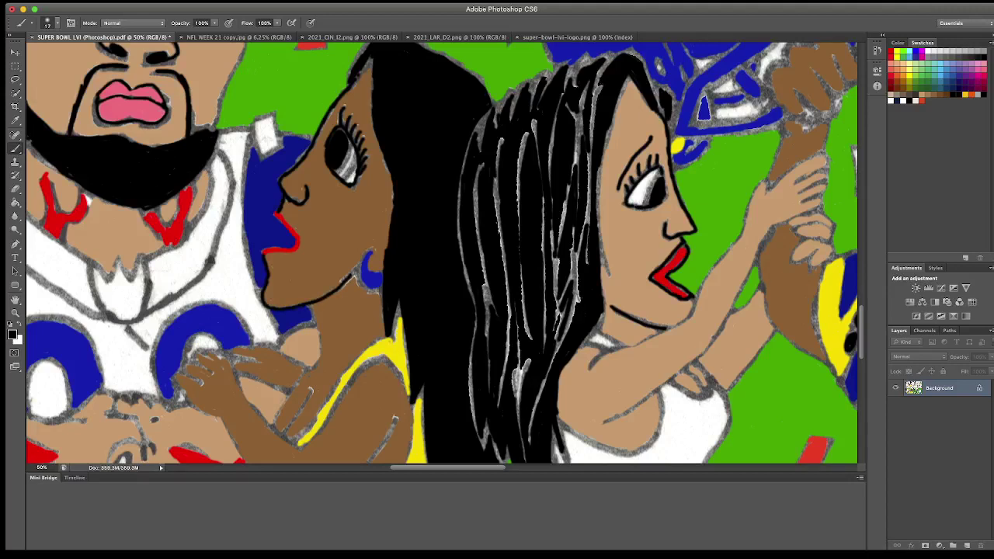
{"action": "left_click_drag", "start_coordinate": [309, 305], "coordinate": [322, 356]}
{"action": "scroll", "coordinate": [443, 256], "scroll_direction": "down", "scroll_amount": 3}
{"action": "scroll", "coordinate": [442, 256], "scroll_direction": "left", "scroll_amount": 4}
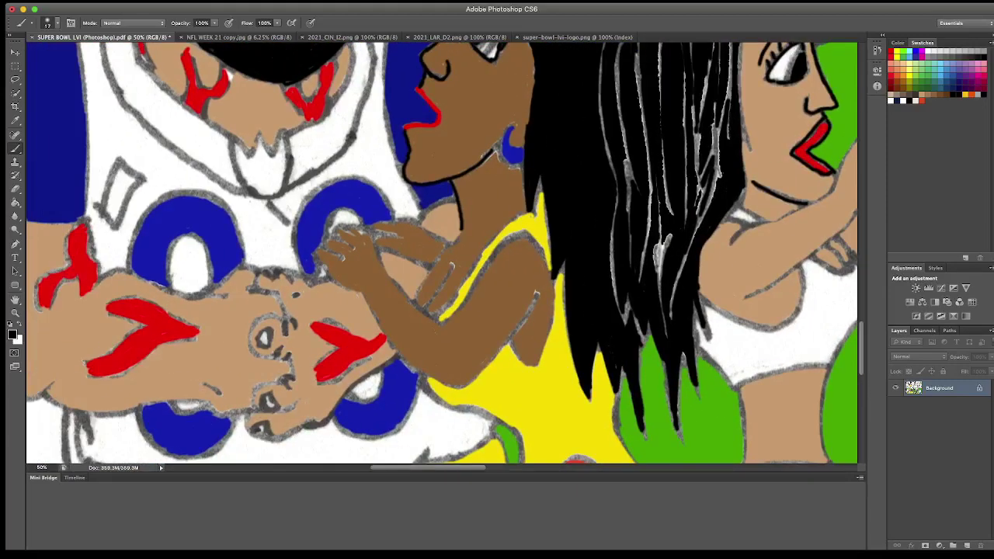
Step: Trace bold black outlines along the woman's upper arm edges and her fingers
{"action": "mouse_move", "coordinate": [460, 226]}
{"action": "left_mouse_down"}
{"action": "mouse_move", "coordinate": [414, 303]}
{"action": "mouse_move", "coordinate": [454, 264]}
{"action": "left_mouse_up"}
{"action": "left_click_drag", "start_coordinate": [433, 315], "coordinate": [533, 212]}
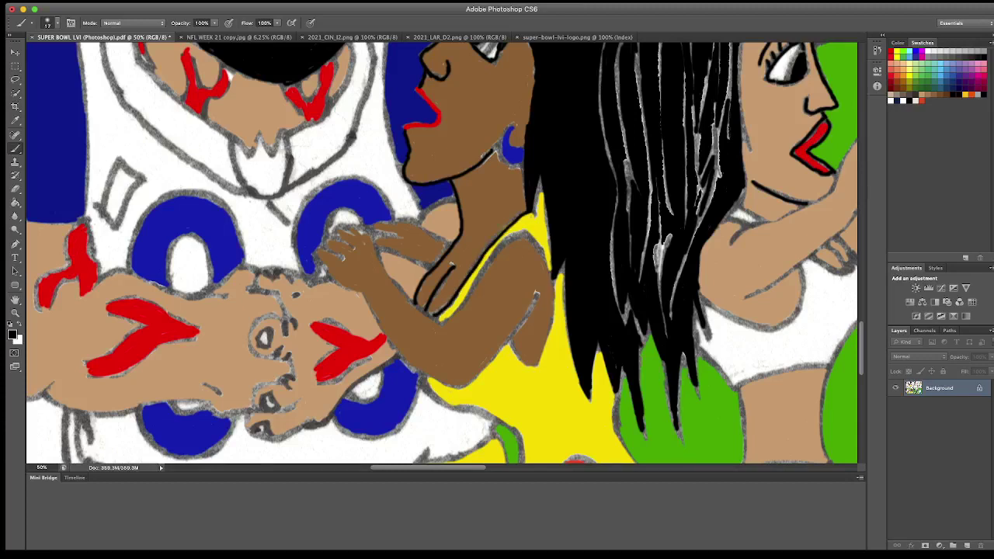
{"action": "mouse_move", "coordinate": [435, 322]}
{"action": "left_mouse_down"}
{"action": "mouse_move", "coordinate": [449, 322]}
{"action": "mouse_move", "coordinate": [502, 250]}
{"action": "left_mouse_up"}
{"action": "left_click_drag", "start_coordinate": [334, 250], "coordinate": [356, 228]}
{"action": "mouse_move", "coordinate": [356, 241]}
{"action": "left_mouse_down"}
{"action": "mouse_move", "coordinate": [367, 230]}
{"action": "mouse_move", "coordinate": [378, 237]}
{"action": "mouse_move", "coordinate": [384, 266]}
{"action": "mouse_move", "coordinate": [322, 247]}
{"action": "mouse_move", "coordinate": [322, 269]}
{"action": "mouse_move", "coordinate": [361, 293]}
{"action": "mouse_move", "coordinate": [406, 359]}
{"action": "left_mouse_up"}
Step: Outline the forearm's upper-left, lower and right edges and finish the hand outline in black
{"action": "left_click_drag", "start_coordinate": [381, 261], "coordinate": [439, 326]}
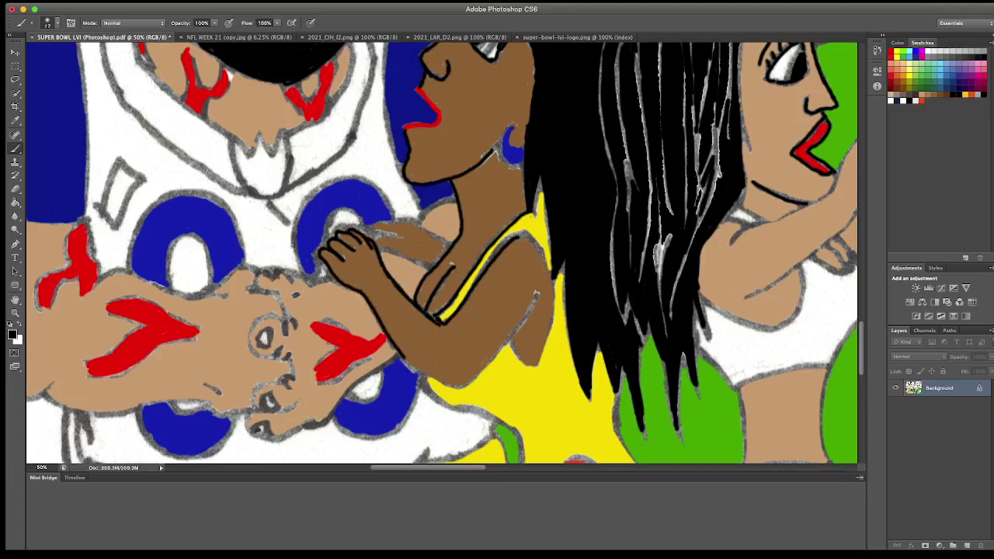
{"action": "left_click_drag", "start_coordinate": [403, 357], "coordinate": [444, 388]}
{"action": "left_click_drag", "start_coordinate": [425, 376], "coordinate": [460, 388]}
{"action": "left_click_drag", "start_coordinate": [536, 294], "coordinate": [471, 381]}
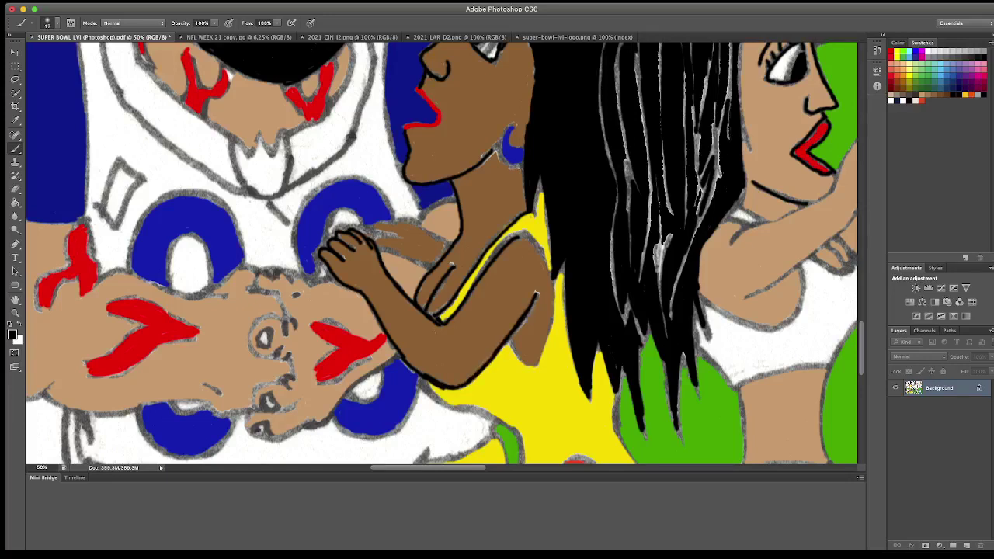
{"action": "mouse_move", "coordinate": [373, 237]}
{"action": "left_mouse_down"}
{"action": "mouse_move", "coordinate": [398, 237]}
{"action": "mouse_move", "coordinate": [377, 231]}
{"action": "left_mouse_up"}
{"action": "mouse_move", "coordinate": [449, 221]}
{"action": "left_mouse_down"}
{"action": "mouse_move", "coordinate": [381, 251]}
{"action": "mouse_move", "coordinate": [431, 269]}
{"action": "left_mouse_up"}
{"action": "left_click_drag", "start_coordinate": [380, 240], "coordinate": [376, 247]}
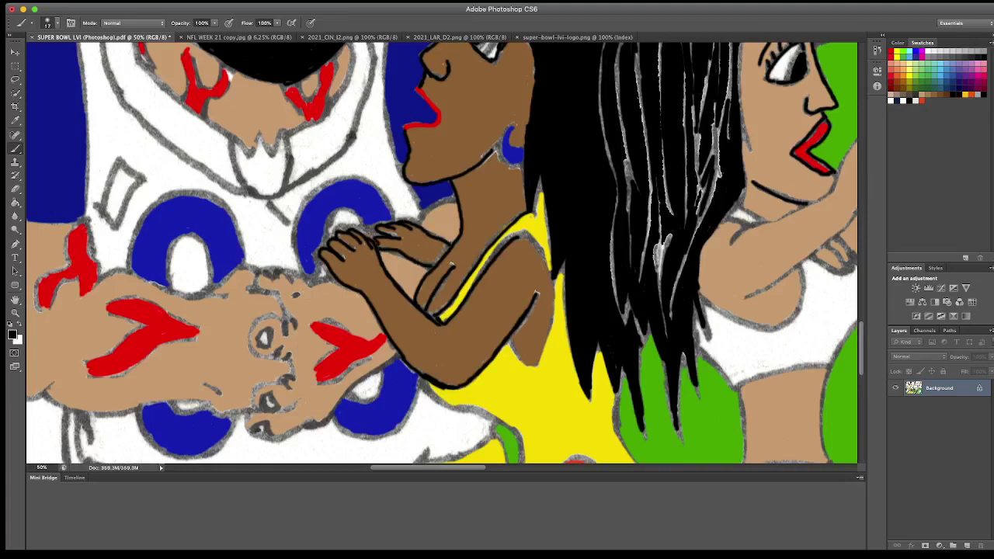
{"action": "scroll", "coordinate": [442, 252], "scroll_direction": "down", "scroll_amount": 3}
Step: Trace black outlines along the tattooed hand and around its red arrow tattoo
{"action": "scroll", "coordinate": [443, 252], "scroll_direction": "left", "scroll_amount": 2}
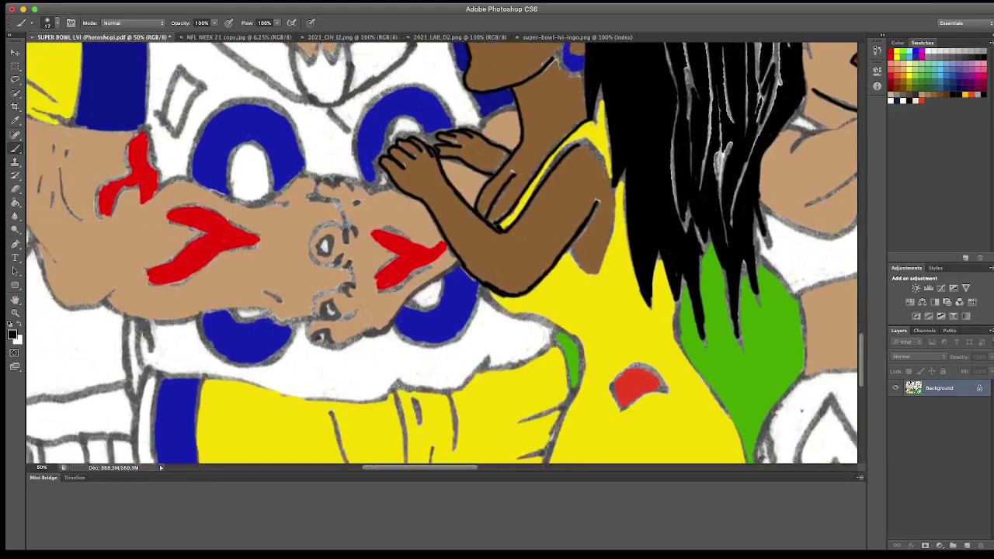
{"action": "mouse_move", "coordinate": [314, 181]}
{"action": "left_mouse_down"}
{"action": "mouse_move", "coordinate": [348, 212]}
{"action": "mouse_move", "coordinate": [347, 225]}
{"action": "mouse_move", "coordinate": [324, 223]}
{"action": "mouse_move", "coordinate": [310, 251]}
{"action": "mouse_move", "coordinate": [321, 265]}
{"action": "mouse_move", "coordinate": [351, 266]}
{"action": "mouse_move", "coordinate": [355, 281]}
{"action": "mouse_move", "coordinate": [348, 294]}
{"action": "mouse_move", "coordinate": [326, 289]}
{"action": "mouse_move", "coordinate": [316, 311]}
{"action": "mouse_move", "coordinate": [338, 320]}
{"action": "mouse_move", "coordinate": [360, 309]}
{"action": "mouse_move", "coordinate": [311, 327]}
{"action": "mouse_move", "coordinate": [322, 343]}
{"action": "mouse_move", "coordinate": [351, 344]}
{"action": "mouse_move", "coordinate": [381, 327]}
{"action": "left_mouse_up"}
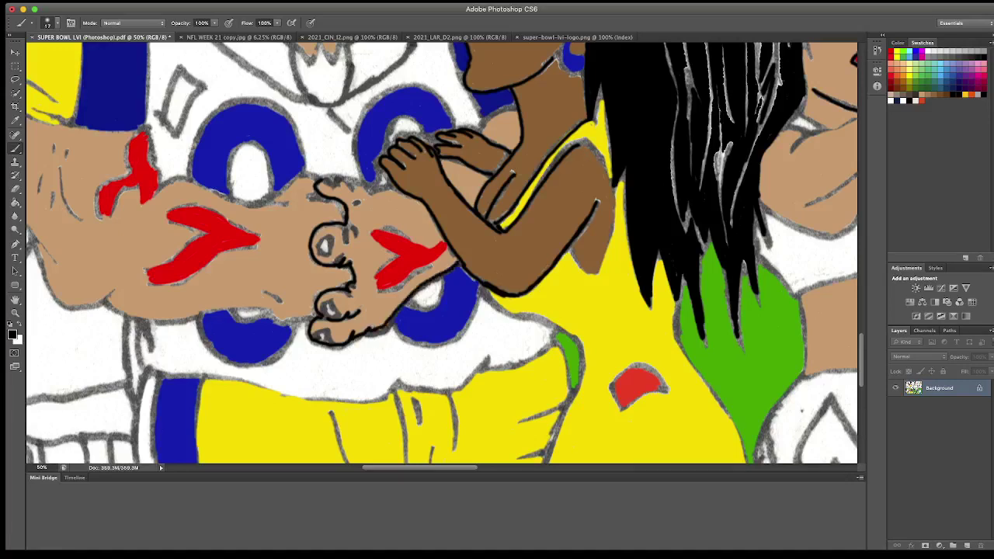
{"action": "mouse_move", "coordinate": [341, 180]}
{"action": "left_mouse_down"}
{"action": "mouse_move", "coordinate": [357, 192]}
{"action": "mouse_move", "coordinate": [393, 190]}
{"action": "left_mouse_up"}
{"action": "left_click_drag", "start_coordinate": [372, 229], "coordinate": [382, 226]}
{"action": "mouse_move", "coordinate": [439, 247]}
{"action": "left_mouse_down"}
{"action": "mouse_move", "coordinate": [378, 256]}
{"action": "mouse_move", "coordinate": [380, 275]}
{"action": "mouse_move", "coordinate": [400, 291]}
{"action": "mouse_move", "coordinate": [436, 261]}
{"action": "left_mouse_up"}
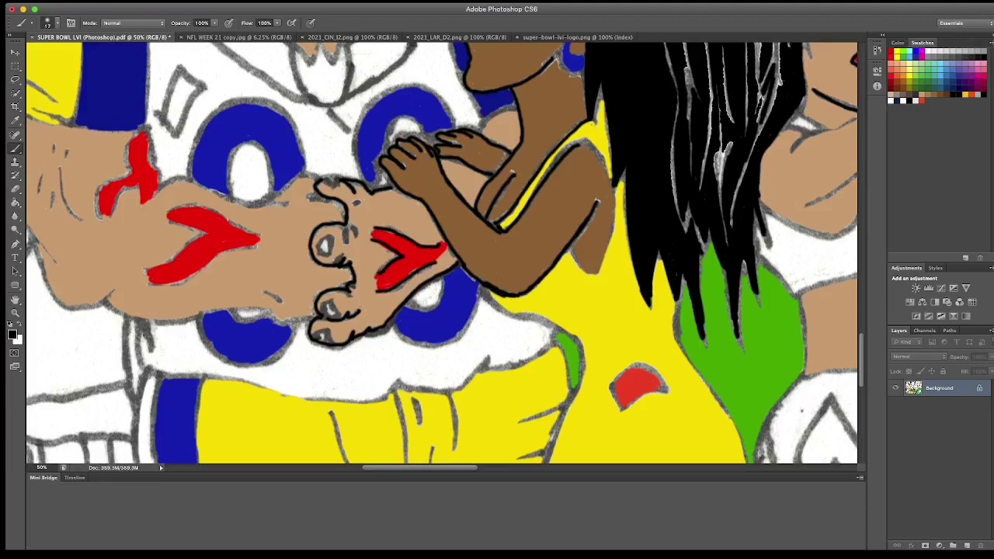
{"action": "scroll", "coordinate": [442, 251], "scroll_direction": "left", "scroll_amount": 5}
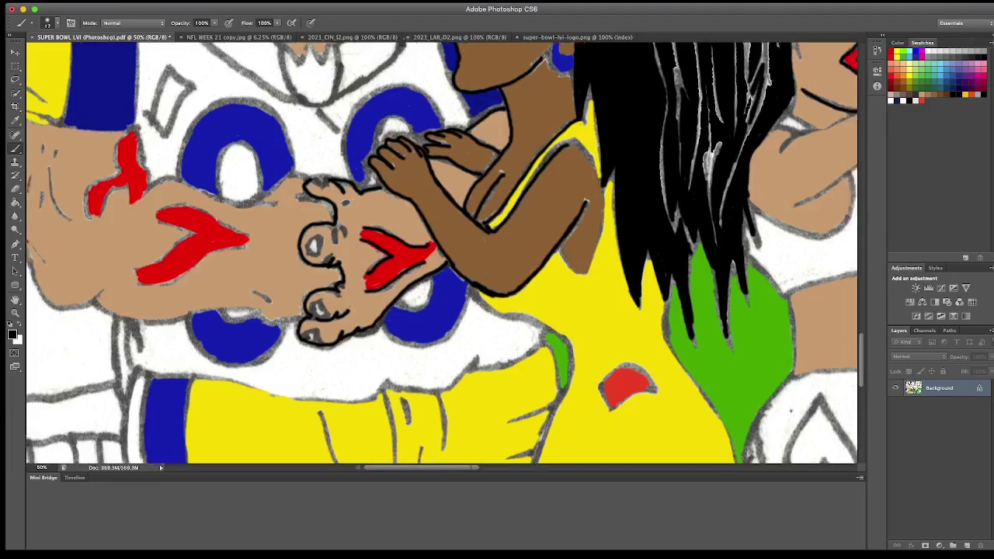
{"action": "scroll", "coordinate": [442, 252], "scroll_direction": "up", "scroll_amount": 2}
{"action": "scroll", "coordinate": [443, 252], "scroll_direction": "left", "scroll_amount": 2}
{"action": "scroll", "coordinate": [443, 252], "scroll_direction": "up", "scroll_amount": 1}
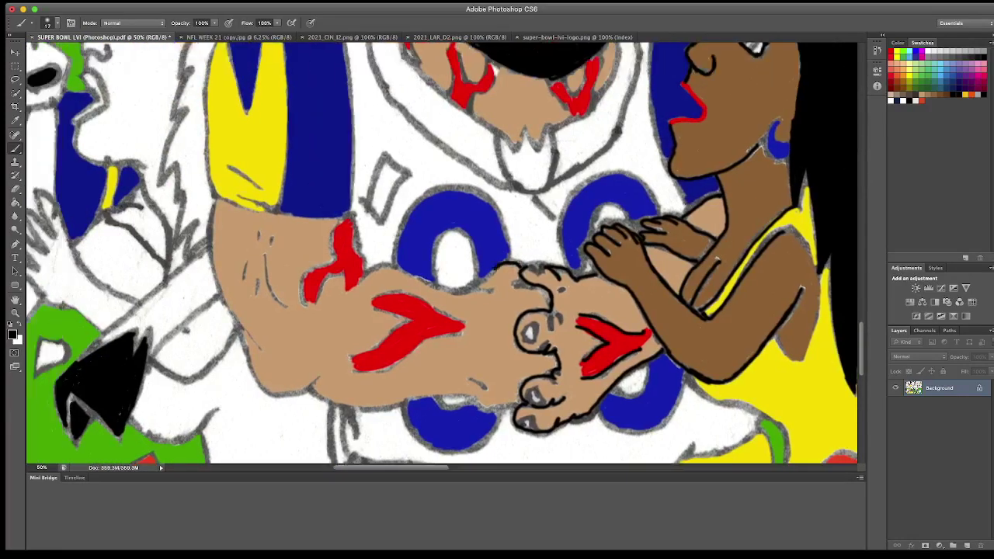
Step: Outline the red shape on the upper arm, the arm's edges and the red forearm chevron in black
{"action": "mouse_move", "coordinate": [494, 271]}
{"action": "left_mouse_down"}
{"action": "mouse_move", "coordinate": [464, 293]}
{"action": "mouse_move", "coordinate": [531, 284]}
{"action": "left_mouse_up"}
{"action": "mouse_move", "coordinate": [351, 230]}
{"action": "left_mouse_down"}
{"action": "mouse_move", "coordinate": [356, 256]}
{"action": "mouse_move", "coordinate": [331, 246]}
{"action": "mouse_move", "coordinate": [300, 302]}
{"action": "mouse_move", "coordinate": [315, 303]}
{"action": "left_mouse_up"}
{"action": "mouse_move", "coordinate": [346, 270]}
{"action": "left_mouse_down"}
{"action": "mouse_move", "coordinate": [326, 291]}
{"action": "mouse_move", "coordinate": [470, 291]}
{"action": "left_mouse_up"}
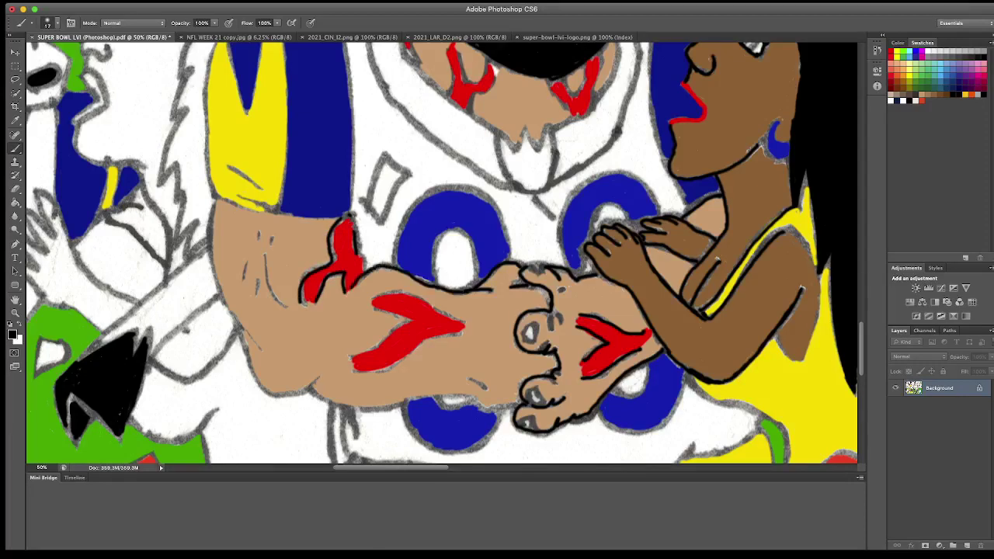
{"action": "mouse_move", "coordinate": [215, 197]}
{"action": "left_mouse_down"}
{"action": "mouse_move", "coordinate": [211, 272]}
{"action": "mouse_move", "coordinate": [230, 317]}
{"action": "mouse_move", "coordinate": [261, 347]}
{"action": "mouse_move", "coordinate": [243, 339]}
{"action": "mouse_move", "coordinate": [259, 384]}
{"action": "mouse_move", "coordinate": [366, 412]}
{"action": "mouse_move", "coordinate": [427, 399]}
{"action": "mouse_move", "coordinate": [518, 404]}
{"action": "left_mouse_up"}
{"action": "left_click_drag", "start_coordinate": [472, 378], "coordinate": [485, 389]}
{"action": "left_click_drag", "start_coordinate": [378, 309], "coordinate": [406, 342]}
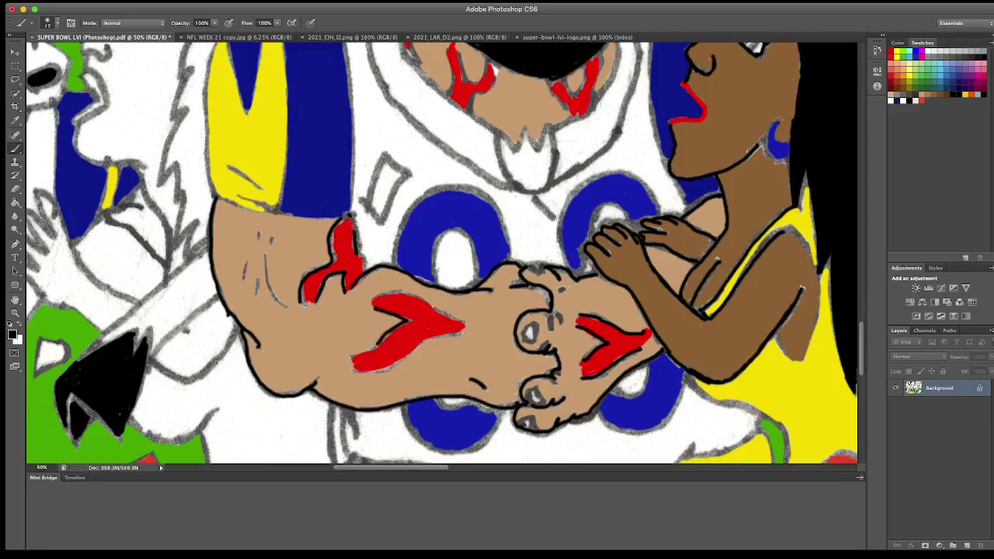
{"action": "mouse_move", "coordinate": [373, 298]}
{"action": "left_mouse_down"}
{"action": "mouse_move", "coordinate": [464, 325]}
{"action": "mouse_move", "coordinate": [351, 375]}
{"action": "left_mouse_up"}
Step: Trace black outlines around the left and right red chevrons on the player's neck
{"action": "scroll", "coordinate": [441, 252], "scroll_direction": "up", "scroll_amount": 5}
{"action": "scroll", "coordinate": [441, 252], "scroll_direction": "right", "scroll_amount": 5}
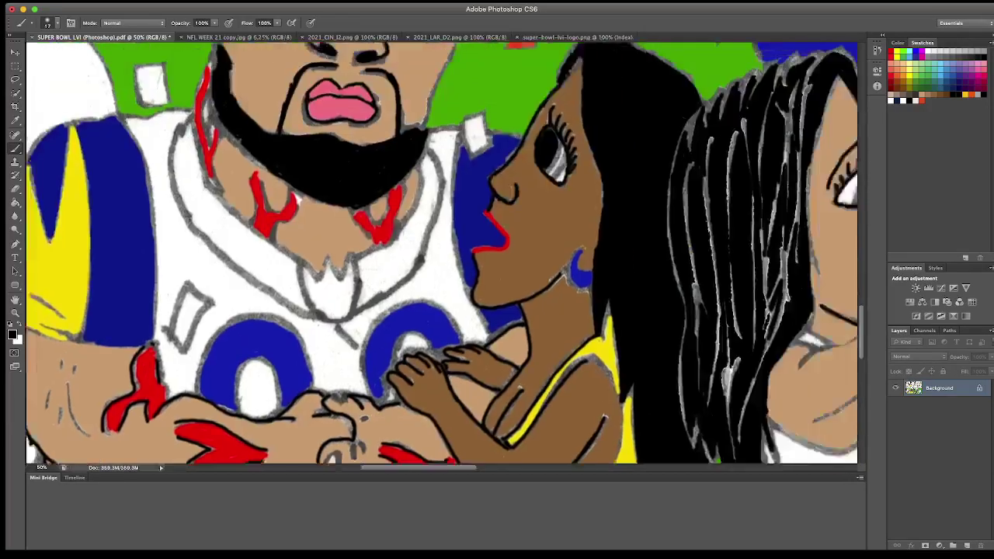
{"action": "scroll", "coordinate": [441, 253], "scroll_direction": "up", "scroll_amount": 3}
{"action": "mouse_move", "coordinate": [197, 253]}
{"action": "left_mouse_down"}
{"action": "mouse_move", "coordinate": [203, 297]}
{"action": "mouse_move", "coordinate": [238, 275]}
{"action": "left_mouse_up"}
{"action": "mouse_move", "coordinate": [222, 319]}
{"action": "left_mouse_down"}
{"action": "mouse_move", "coordinate": [248, 285]}
{"action": "mouse_move", "coordinate": [318, 319]}
{"action": "left_mouse_up"}
{"action": "mouse_move", "coordinate": [312, 284]}
{"action": "left_mouse_down"}
{"action": "mouse_move", "coordinate": [326, 302]}
{"action": "mouse_move", "coordinate": [337, 282]}
{"action": "mouse_move", "coordinate": [345, 300]}
{"action": "left_mouse_up"}
{"action": "mouse_move", "coordinate": [368, 244]}
{"action": "left_mouse_down"}
{"action": "mouse_move", "coordinate": [346, 308]}
{"action": "mouse_move", "coordinate": [289, 350]}
{"action": "mouse_move", "coordinate": [278, 331]}
{"action": "mouse_move", "coordinate": [267, 351]}
{"action": "mouse_move", "coordinate": [220, 318]}
{"action": "left_mouse_up"}
Step: Darken the neck outline and outline the player's ear, jaw and right face edge in black
{"action": "left_click_drag", "start_coordinate": [156, 250], "coordinate": [240, 334]}
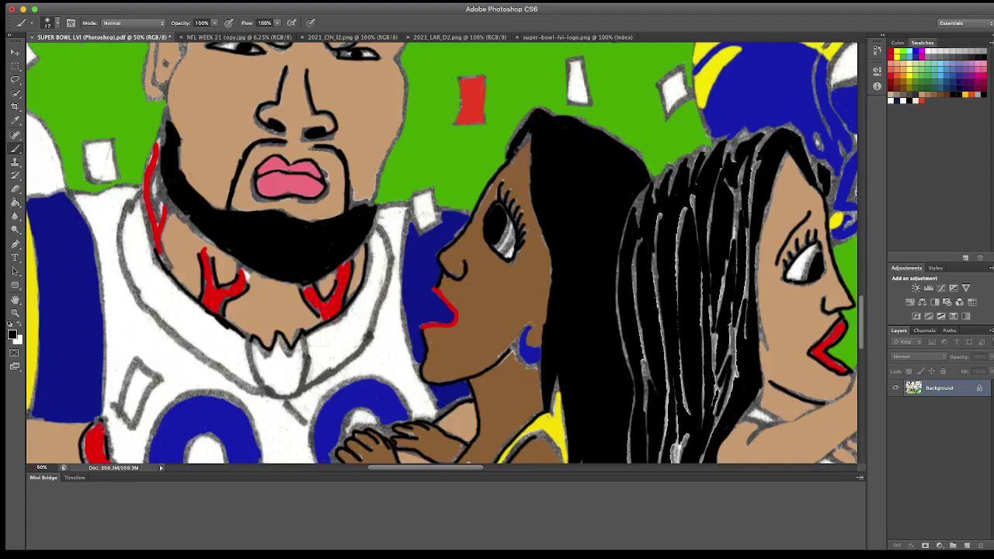
{"action": "mouse_move", "coordinate": [168, 265]}
{"action": "left_mouse_down"}
{"action": "mouse_move", "coordinate": [153, 179]}
{"action": "mouse_move", "coordinate": [158, 134]}
{"action": "left_mouse_up"}
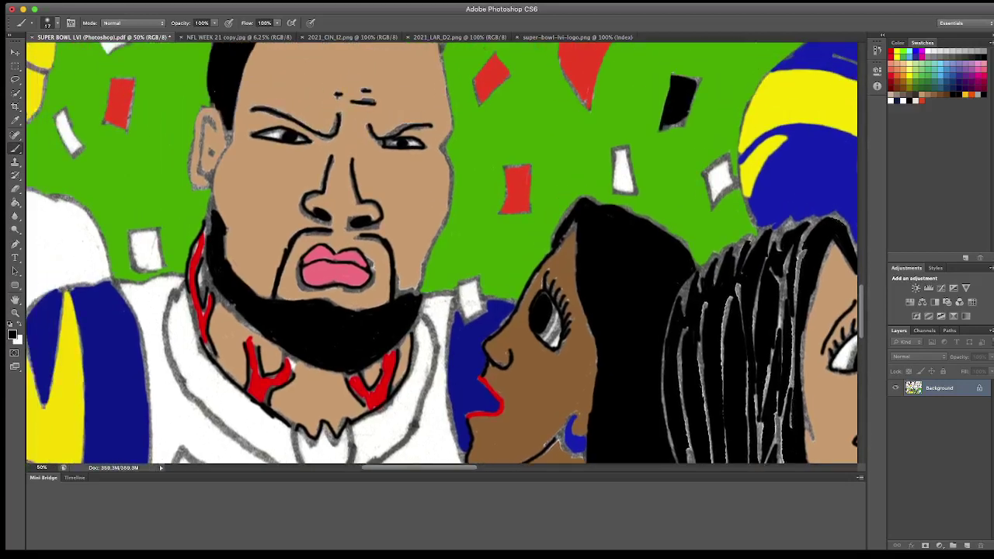
{"action": "mouse_move", "coordinate": [226, 134]}
{"action": "left_mouse_down"}
{"action": "mouse_move", "coordinate": [213, 106]}
{"action": "mouse_move", "coordinate": [197, 109]}
{"action": "mouse_move", "coordinate": [196, 188]}
{"action": "mouse_move", "coordinate": [221, 216]}
{"action": "left_mouse_up"}
{"action": "mouse_move", "coordinate": [219, 182]}
{"action": "left_mouse_down"}
{"action": "mouse_move", "coordinate": [231, 126]}
{"action": "mouse_move", "coordinate": [214, 123]}
{"action": "mouse_move", "coordinate": [201, 139]}
{"action": "mouse_move", "coordinate": [210, 178]}
{"action": "mouse_move", "coordinate": [209, 156]}
{"action": "left_mouse_up"}
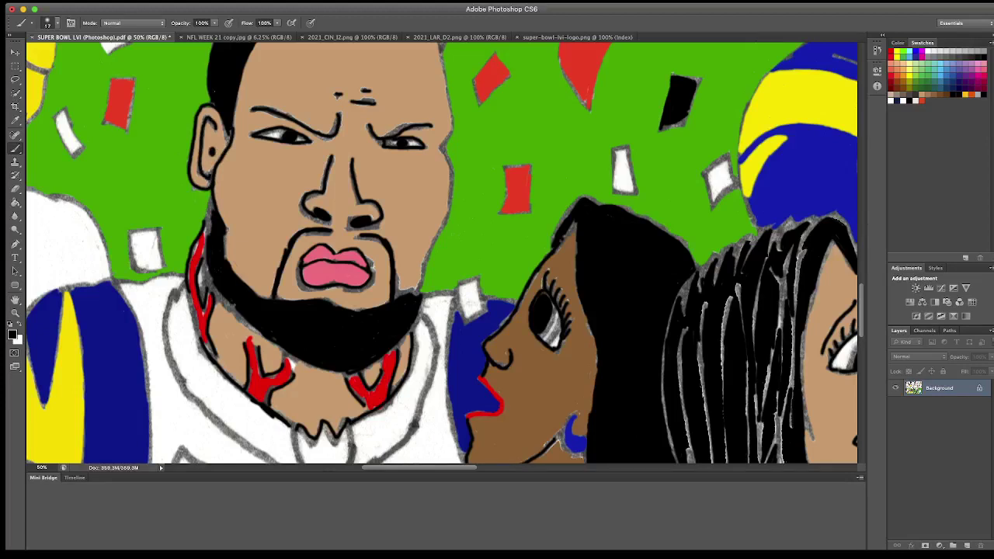
{"action": "scroll", "coordinate": [446, 138], "scroll_direction": "up", "scroll_amount": 2}
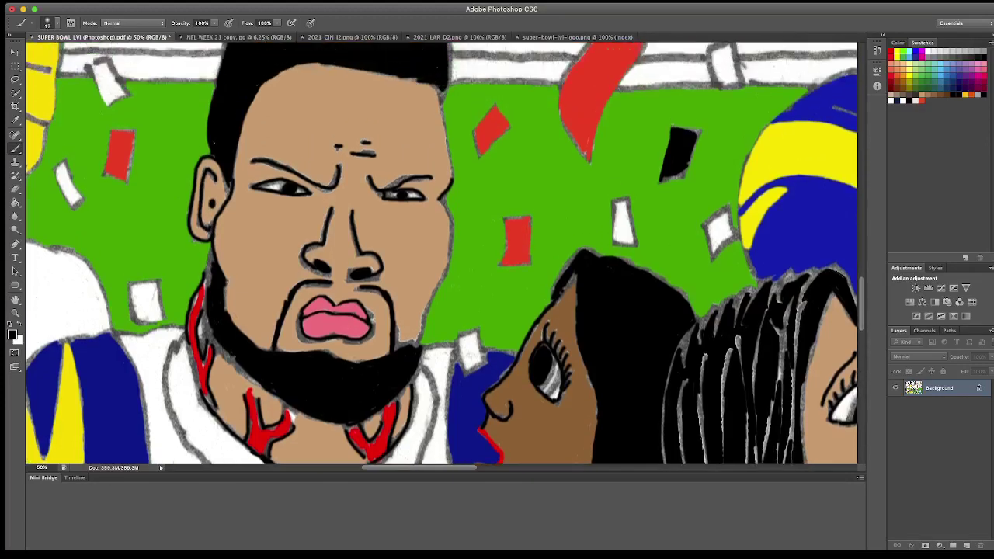
{"action": "mouse_move", "coordinate": [438, 95]}
{"action": "left_mouse_down"}
{"action": "mouse_move", "coordinate": [453, 254]}
{"action": "mouse_move", "coordinate": [420, 346]}
{"action": "left_mouse_up"}
{"action": "scroll", "coordinate": [443, 252], "scroll_direction": "down", "scroll_amount": 1}
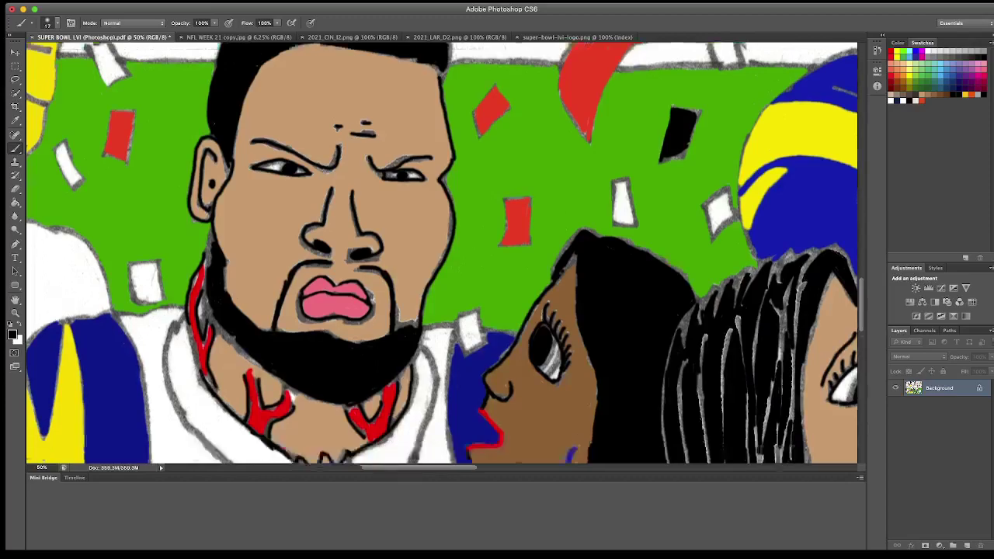
{"action": "scroll", "coordinate": [442, 252], "scroll_direction": "down", "scroll_amount": 5}
{"action": "scroll", "coordinate": [442, 252], "scroll_direction": "left", "scroll_amount": 3}
{"action": "scroll", "coordinate": [443, 252], "scroll_direction": "left", "scroll_amount": 4}
Step: Zoom out to 8.33% with Ctrl+minus so the whole Super Bowl crowd scene is visible
{"action": "scroll", "coordinate": [443, 252], "scroll_direction": "up", "scroll_amount": 5}
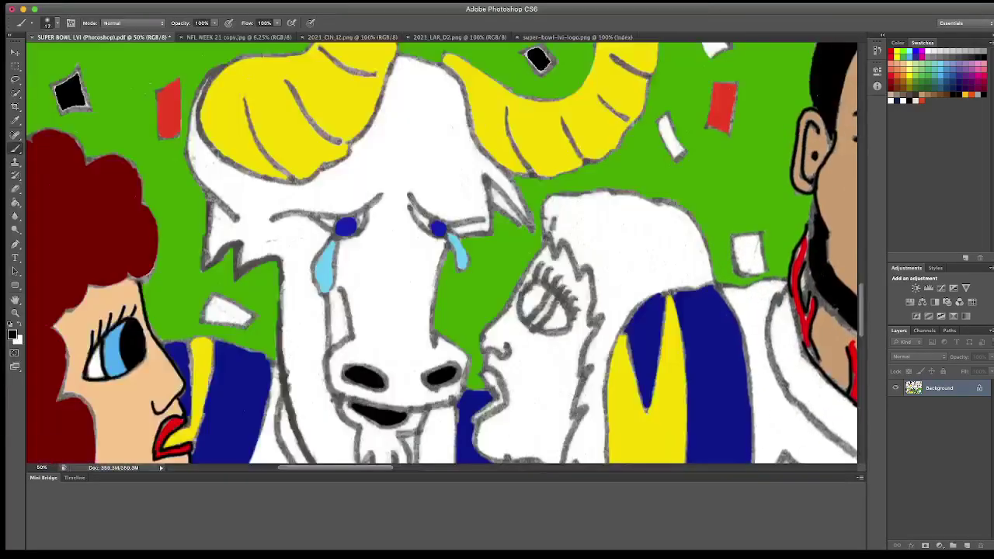
{"action": "scroll", "coordinate": [443, 252], "scroll_direction": "down", "scroll_amount": 10}
{"action": "scroll", "coordinate": [442, 252], "scroll_direction": "left", "scroll_amount": 5}
{"action": "scroll", "coordinate": [443, 252], "scroll_direction": "down", "scroll_amount": 1}
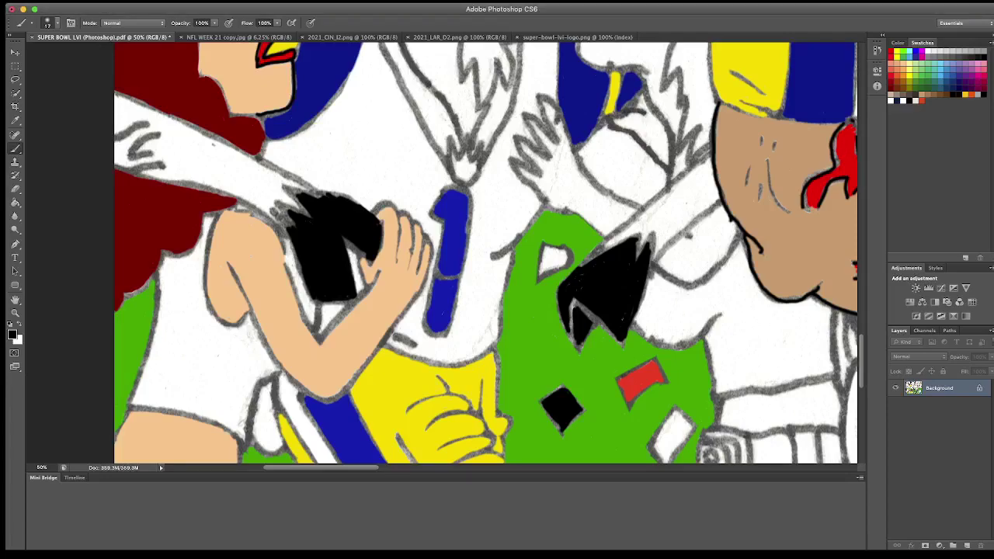
{"action": "key", "text": "ctrl+minus"}
{"action": "key", "text": "ctrl+minus"}
{"action": "key", "text": "ctrl+minus"}
{"action": "key", "text": "ctrl+minus"}
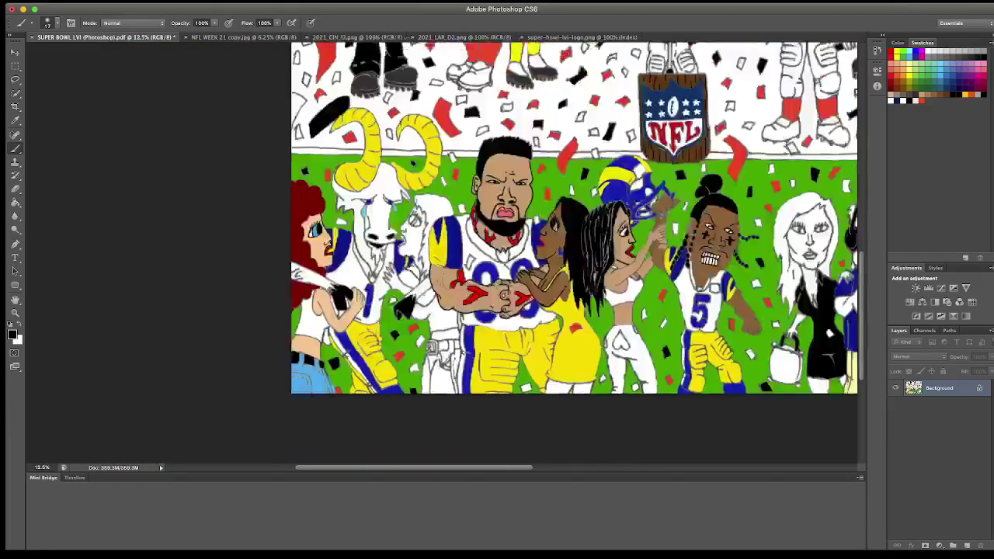
{"action": "key", "text": "ctrl+minus"}
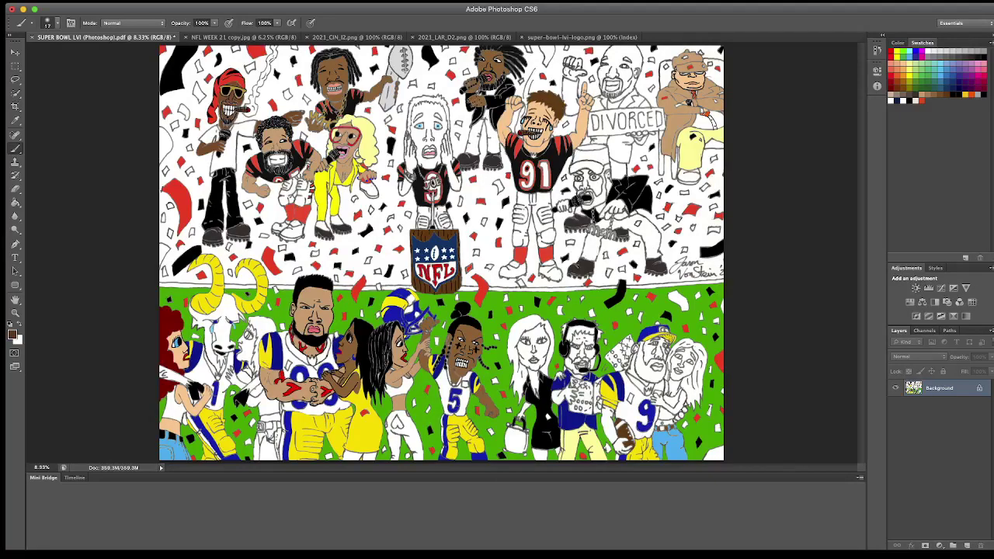
Step: Paint Bucket the hair of the woman beside the goat, refilling it yellow to make her blonde
{"action": "key", "text": "g"}
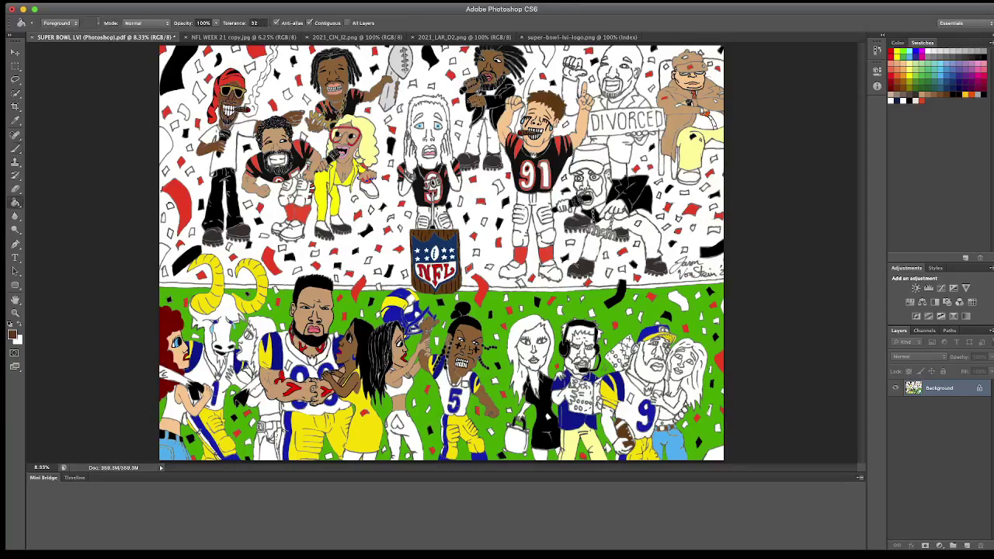
{"action": "left_click", "coordinate": [262, 334]}
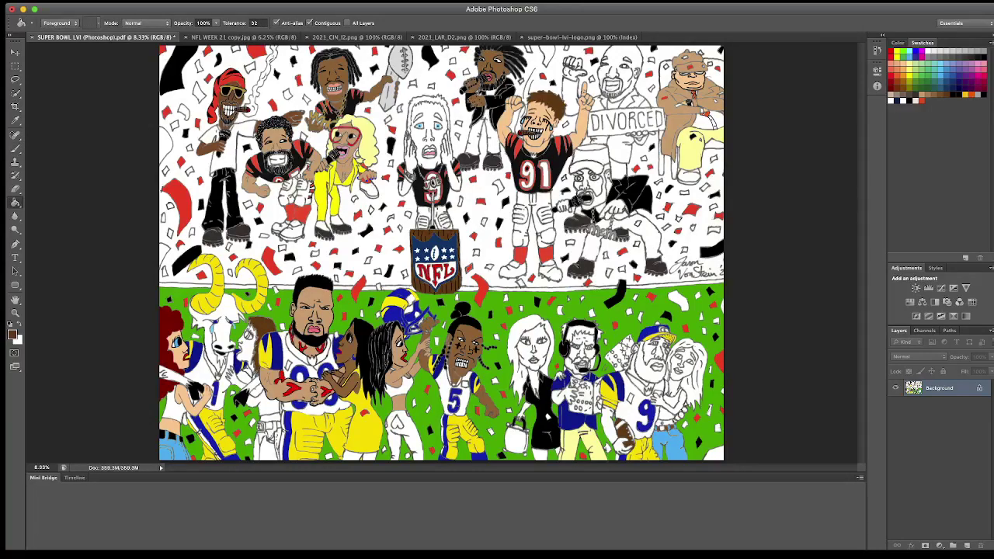
{"action": "scroll", "coordinate": [218, 326], "scroll_direction": "up", "scroll_amount": 3}
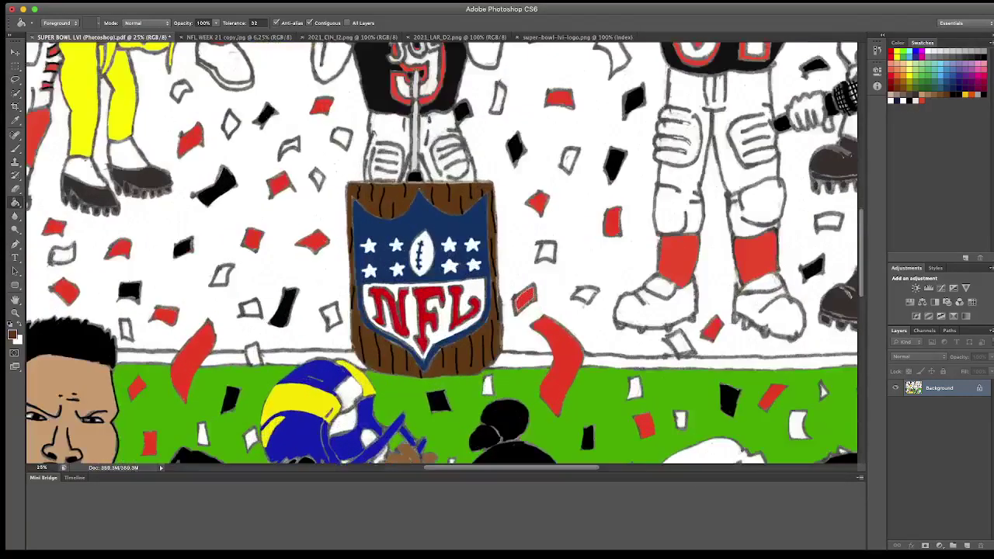
{"action": "scroll", "coordinate": [530, 253], "scroll_direction": "right", "scroll_amount": 5}
{"action": "scroll", "coordinate": [530, 253], "scroll_direction": "down", "scroll_amount": 3}
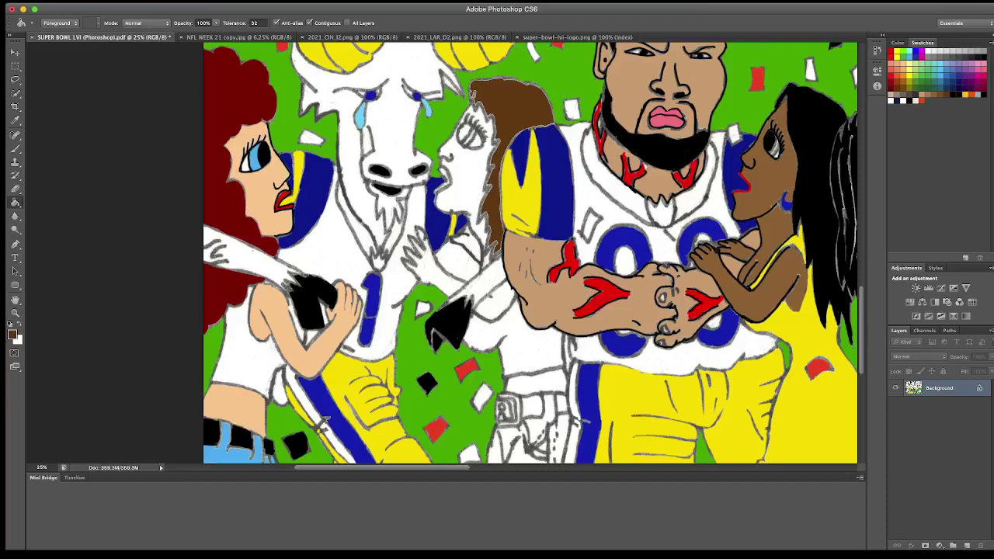
{"action": "key", "text": "ctrl+plus"}
{"action": "scroll", "coordinate": [490, 253], "scroll_direction": "up", "scroll_amount": 3}
{"action": "scroll", "coordinate": [490, 253], "scroll_direction": "right", "scroll_amount": 1}
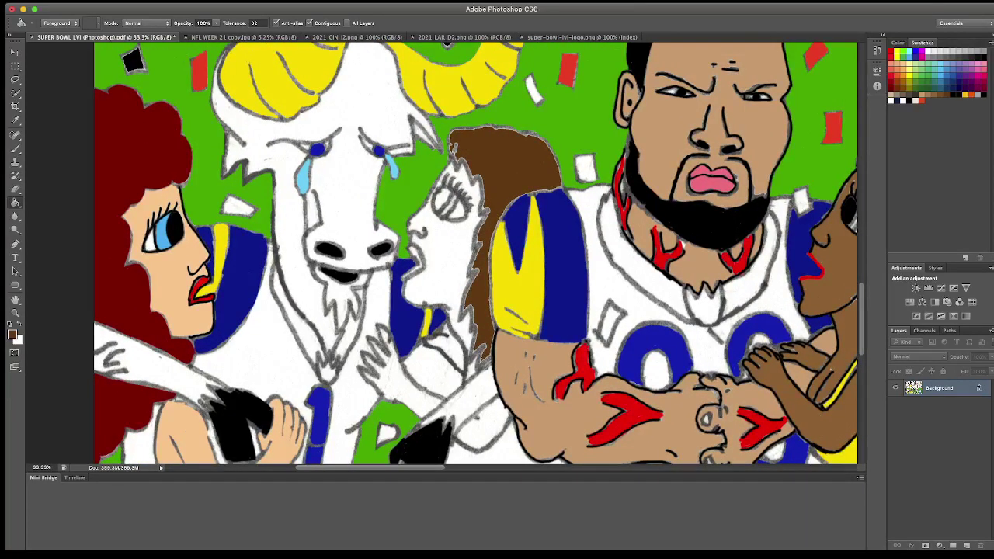
{"action": "left_click", "coordinate": [505, 155]}
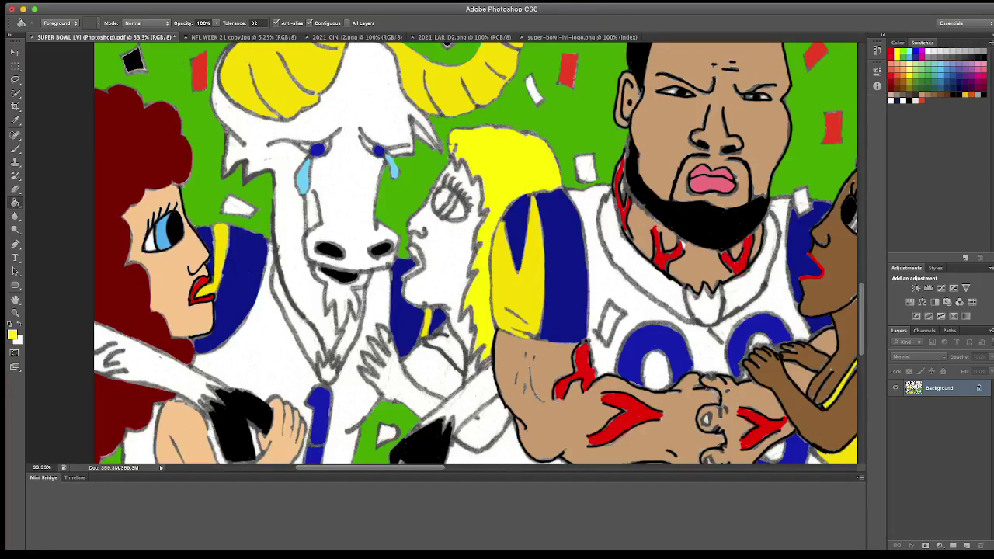
{"action": "scroll", "coordinate": [475, 253], "scroll_direction": "down", "scroll_amount": 2}
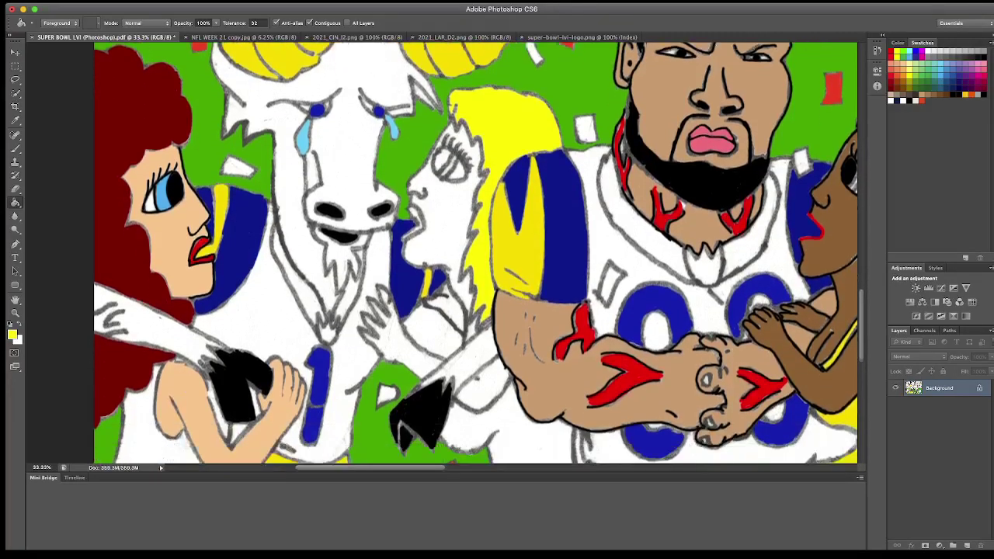
{"action": "scroll", "coordinate": [476, 253], "scroll_direction": "down", "scroll_amount": 1}
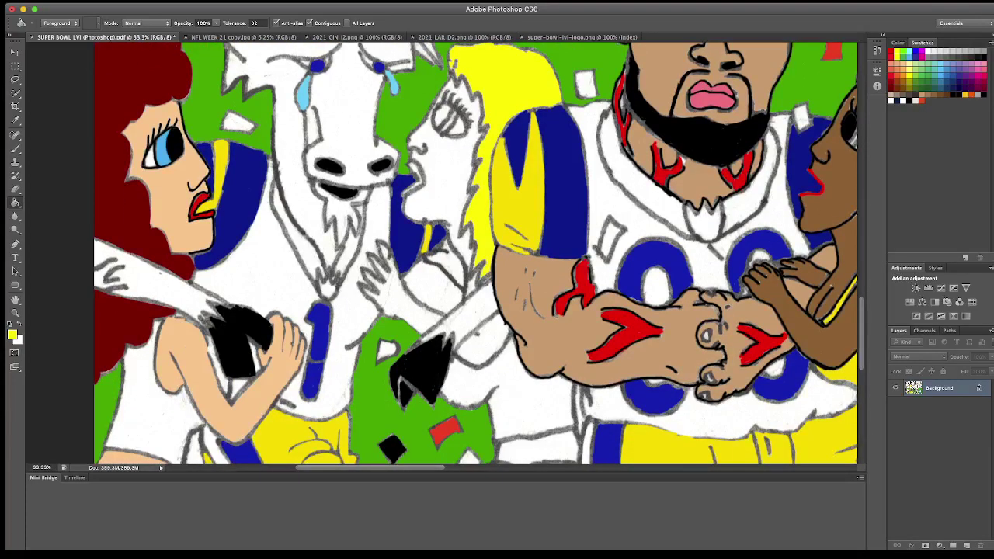
{"action": "scroll", "coordinate": [476, 254], "scroll_direction": "up", "scroll_amount": 1}
{"action": "key", "text": "b"}
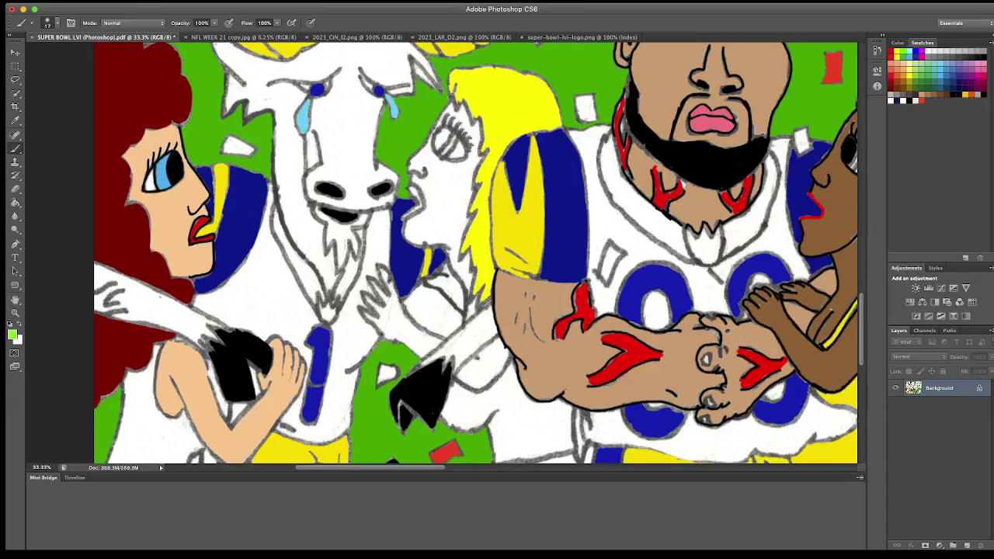
Step: Paint the blonde woman's eye darker green and her lips red
{"action": "mouse_move", "coordinate": [441, 139]}
{"action": "left_mouse_down"}
{"action": "mouse_move", "coordinate": [449, 146]}
{"action": "mouse_move", "coordinate": [449, 134]}
{"action": "left_mouse_up"}
{"action": "left_click", "coordinate": [905, 57]}
{"action": "mouse_move", "coordinate": [443, 137]}
{"action": "left_mouse_down"}
{"action": "mouse_move", "coordinate": [438, 144]}
{"action": "mouse_move", "coordinate": [446, 133]}
{"action": "left_mouse_up"}
{"action": "left_click", "coordinate": [893, 52]}
{"action": "mouse_move", "coordinate": [413, 188]}
{"action": "left_mouse_down"}
{"action": "mouse_move", "coordinate": [421, 205]}
{"action": "mouse_move", "coordinate": [404, 219]}
{"action": "left_mouse_up"}
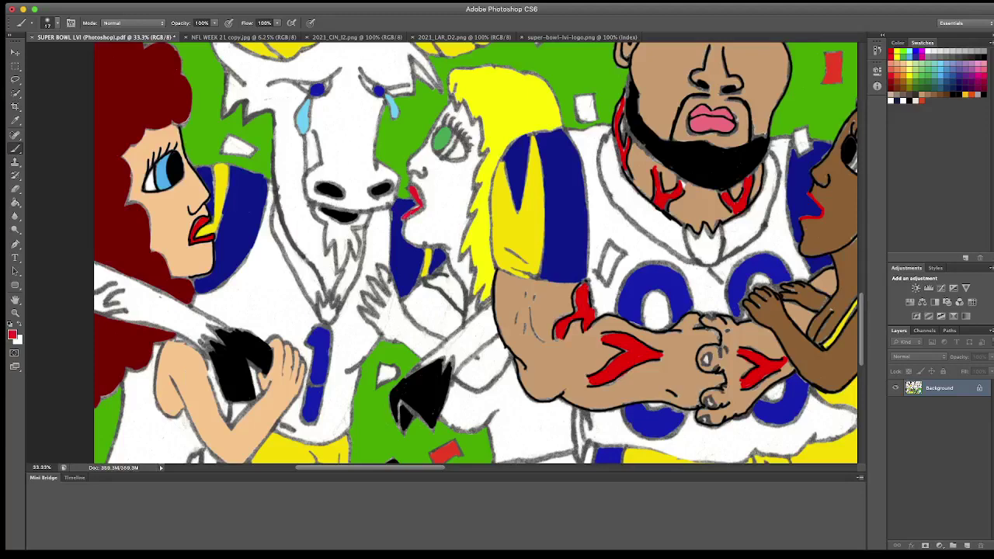
Step: Sample the field green and fill the white gap beside the ram mascot's hand with it
{"action": "scroll", "coordinate": [475, 252], "scroll_direction": "down", "scroll_amount": 3}
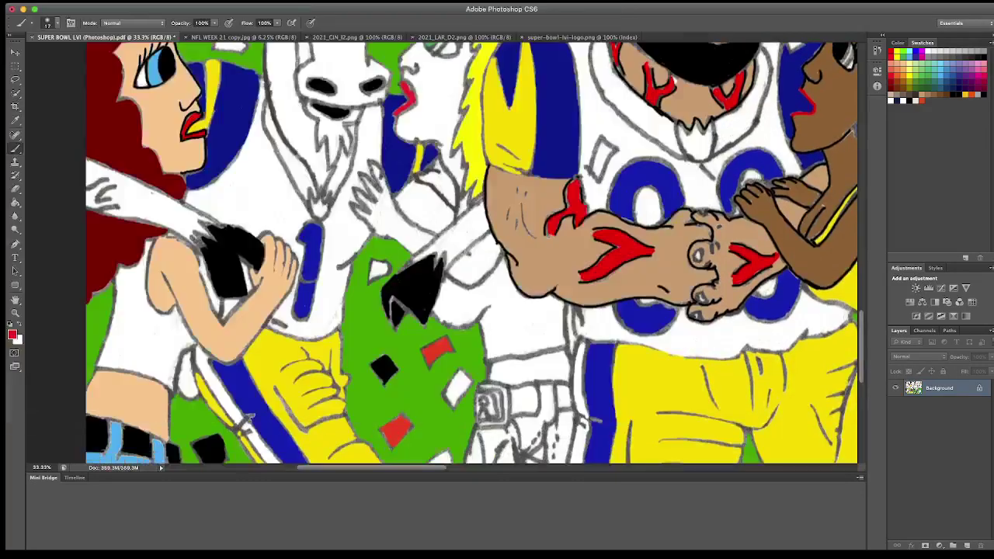
{"action": "key", "text": "i"}
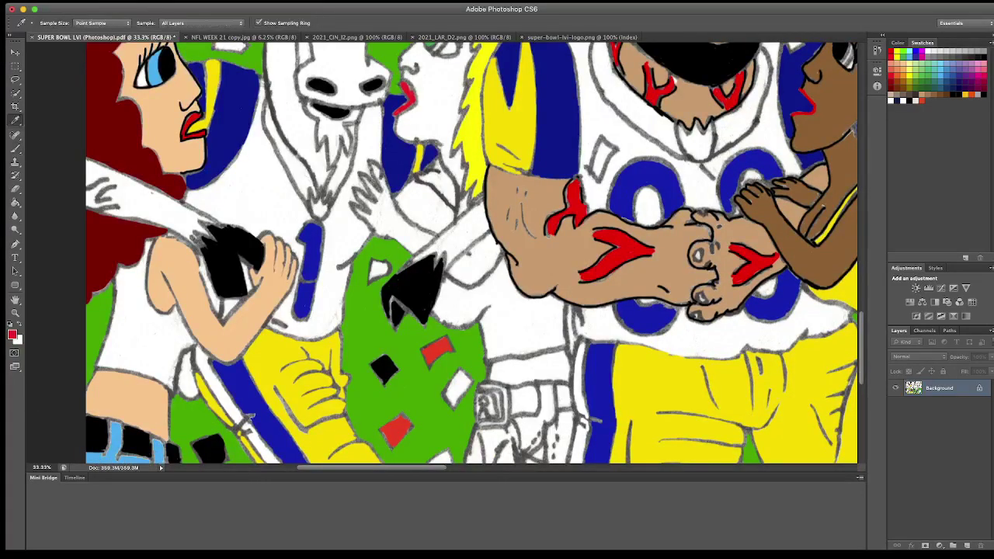
{"action": "left_click", "coordinate": [360, 306]}
{"action": "key", "text": "g"}
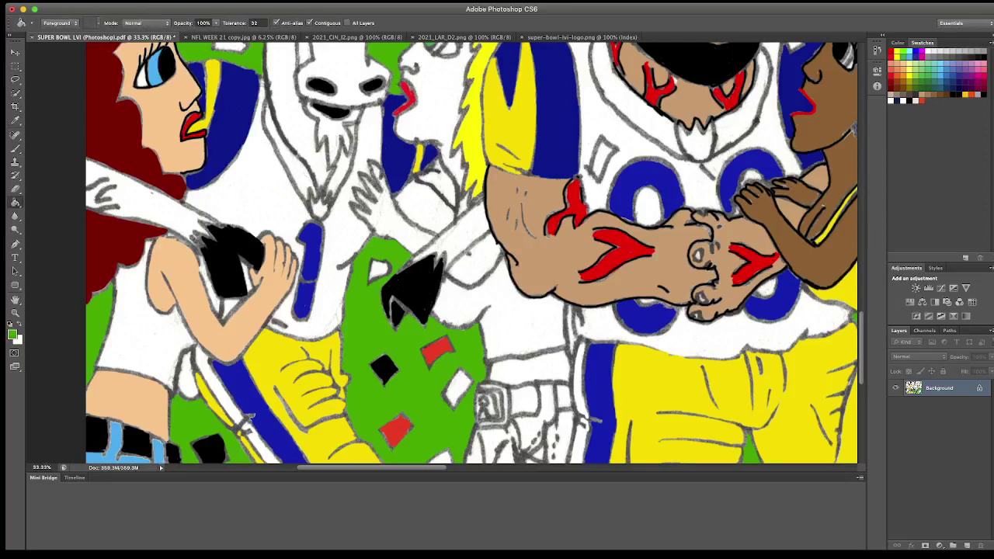
{"action": "left_click", "coordinate": [426, 203]}
{"action": "key", "text": "b"}
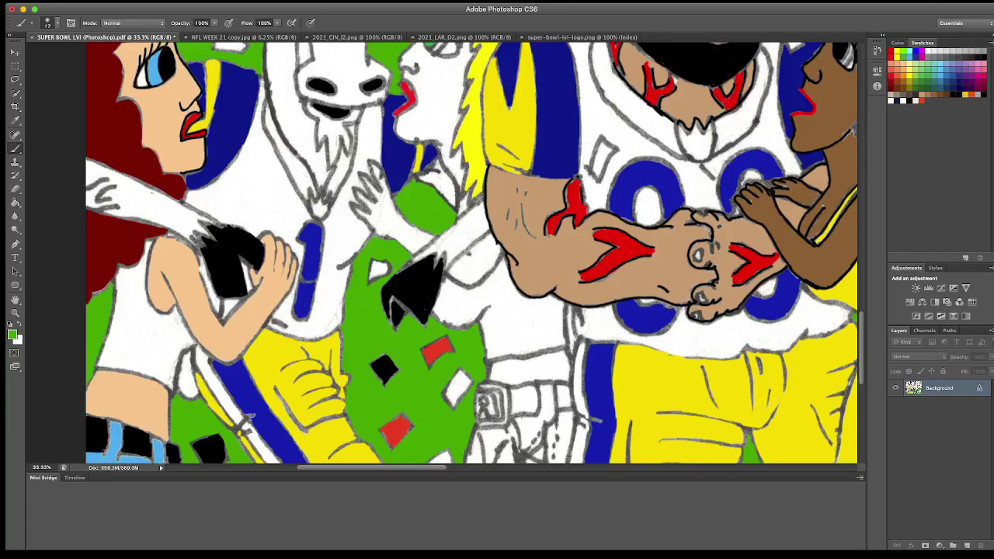
Step: Fill the jeans' legs, white strips and small gaps with blue using the Paint Bucket
{"action": "scroll", "coordinate": [472, 252], "scroll_direction": "down", "scroll_amount": 3}
{"action": "scroll", "coordinate": [472, 253], "scroll_direction": "down", "scroll_amount": 3}
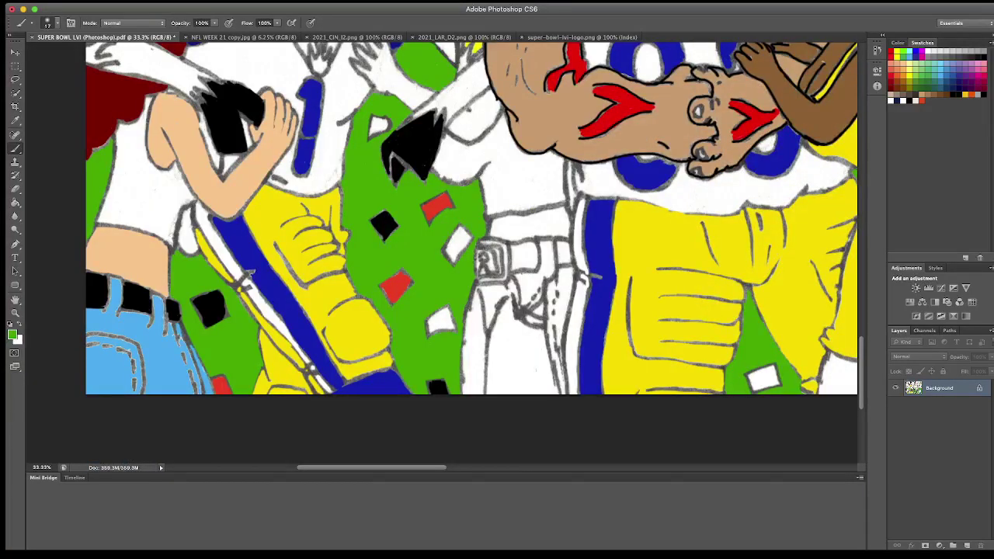
{"action": "left_click", "coordinate": [250, 273], "text": "alt"}
{"action": "key", "text": "g"}
{"action": "left_click", "coordinate": [520, 349]}
{"action": "left_click", "coordinate": [494, 301]}
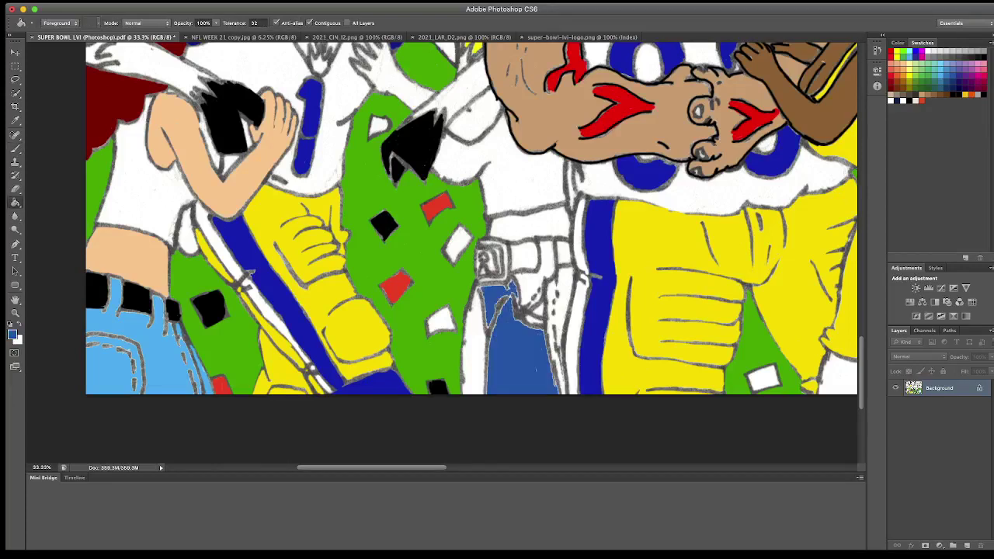
{"action": "left_click", "coordinate": [472, 349]}
{"action": "left_click", "coordinate": [539, 310]}
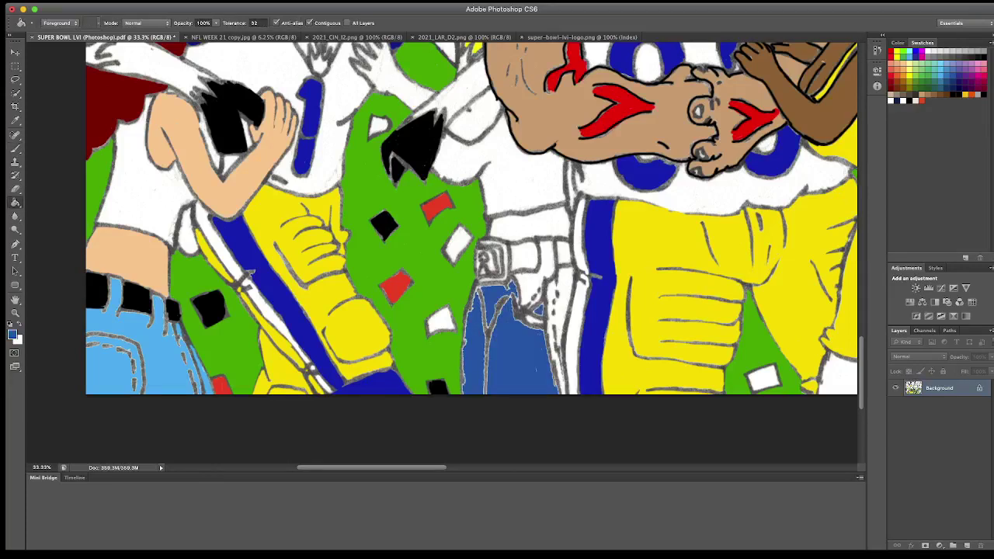
{"action": "left_click", "coordinate": [548, 257]}
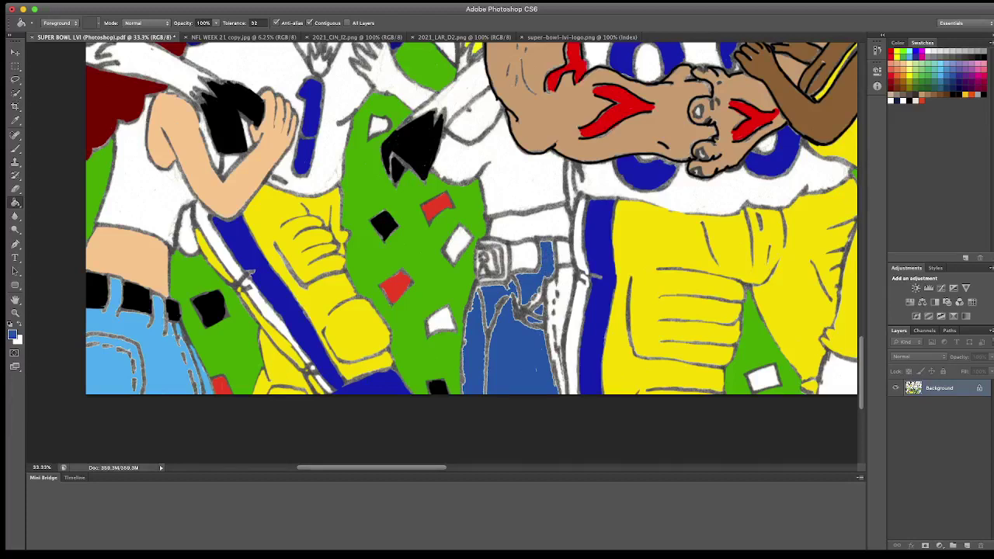
{"action": "left_click", "coordinate": [558, 334]}
{"action": "scroll", "coordinate": [558, 334], "scroll_direction": "up", "scroll_amount": 1}
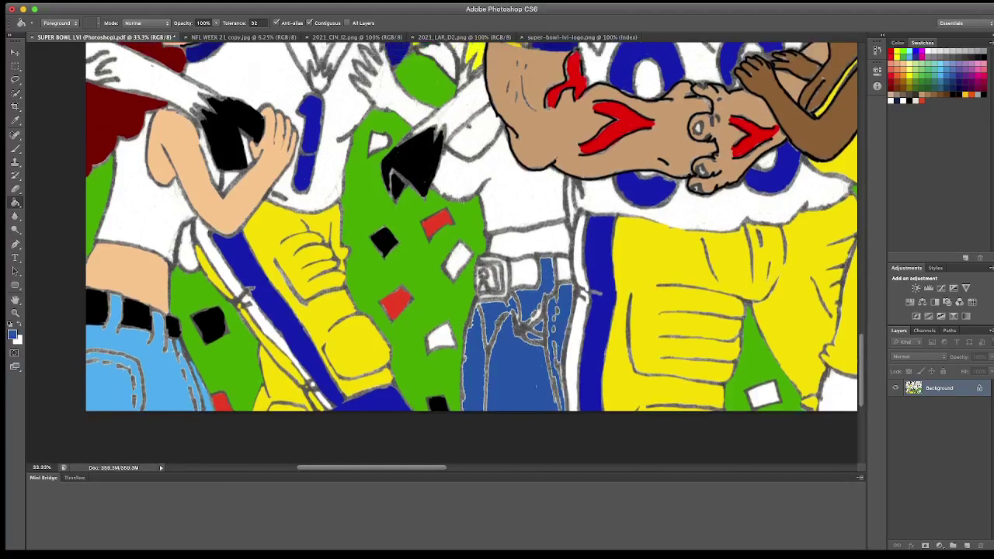
{"action": "scroll", "coordinate": [557, 334], "scroll_direction": "up", "scroll_amount": 2}
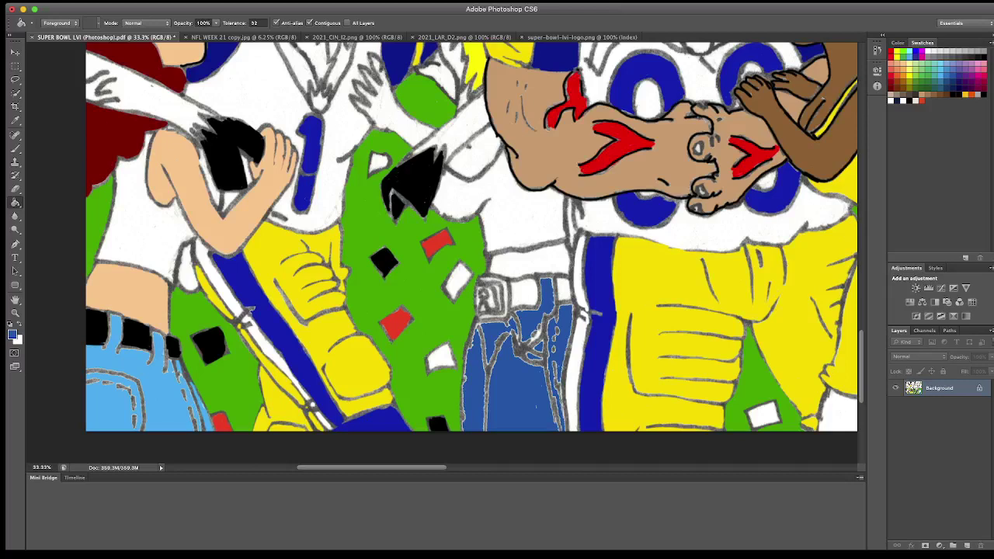
Step: Fill both waistband belt loops black and brush black along their edges
{"action": "key", "text": "d"}
{"action": "left_click", "coordinate": [524, 292]}
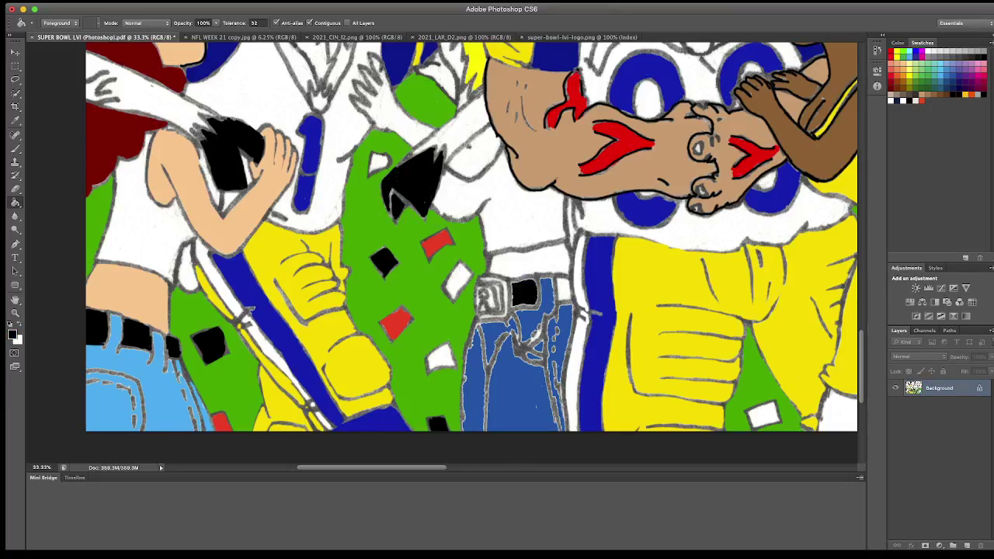
{"action": "left_click", "coordinate": [564, 289]}
{"action": "key", "text": "b"}
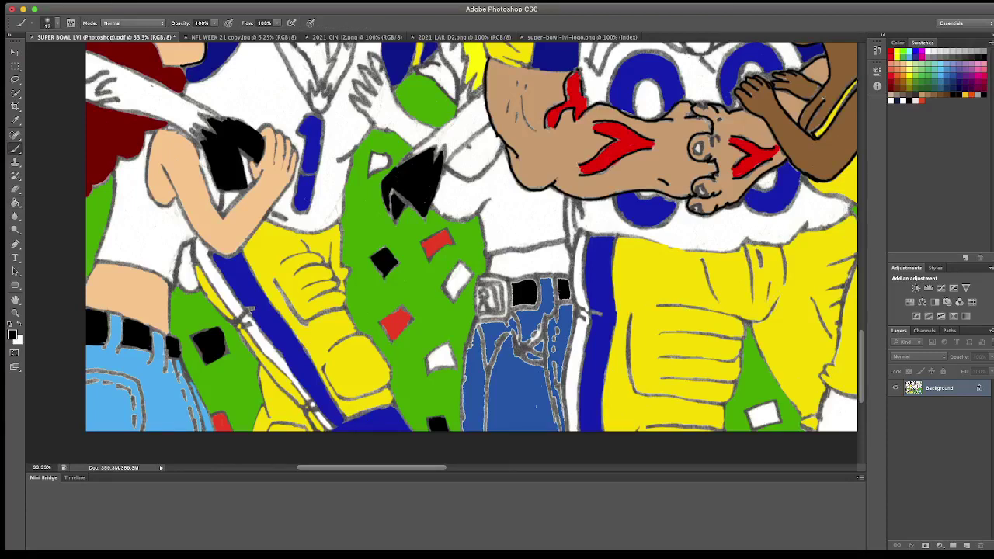
{"action": "mouse_move", "coordinate": [512, 298]}
{"action": "left_mouse_down"}
{"action": "mouse_move", "coordinate": [511, 285]}
{"action": "mouse_move", "coordinate": [536, 279]}
{"action": "mouse_move", "coordinate": [537, 295]}
{"action": "mouse_move", "coordinate": [512, 303]}
{"action": "mouse_move", "coordinate": [536, 307]}
{"action": "mouse_move", "coordinate": [569, 280]}
{"action": "left_mouse_up"}
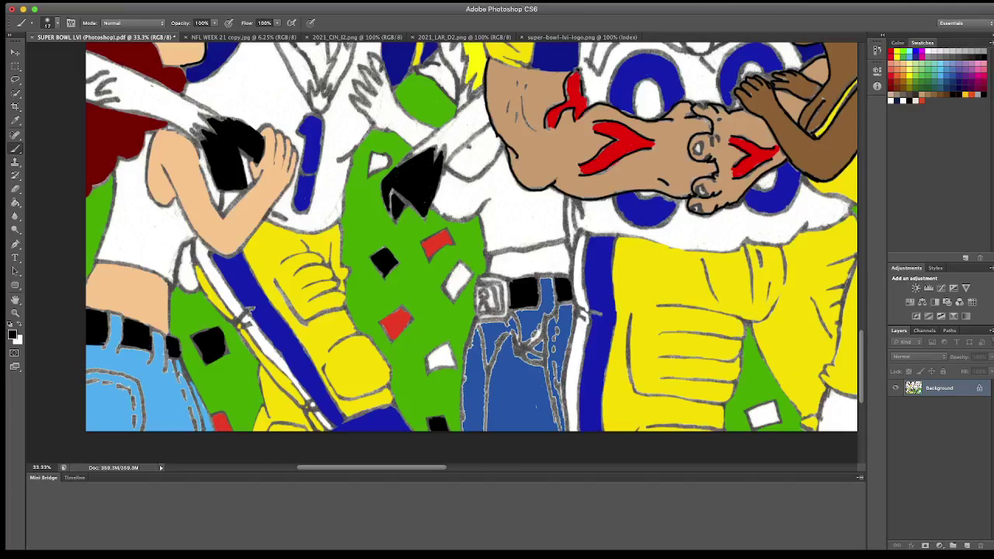
{"action": "scroll", "coordinate": [563, 293], "scroll_direction": "up", "scroll_amount": 3}
{"action": "scroll", "coordinate": [563, 293], "scroll_direction": "up", "scroll_amount": 2}
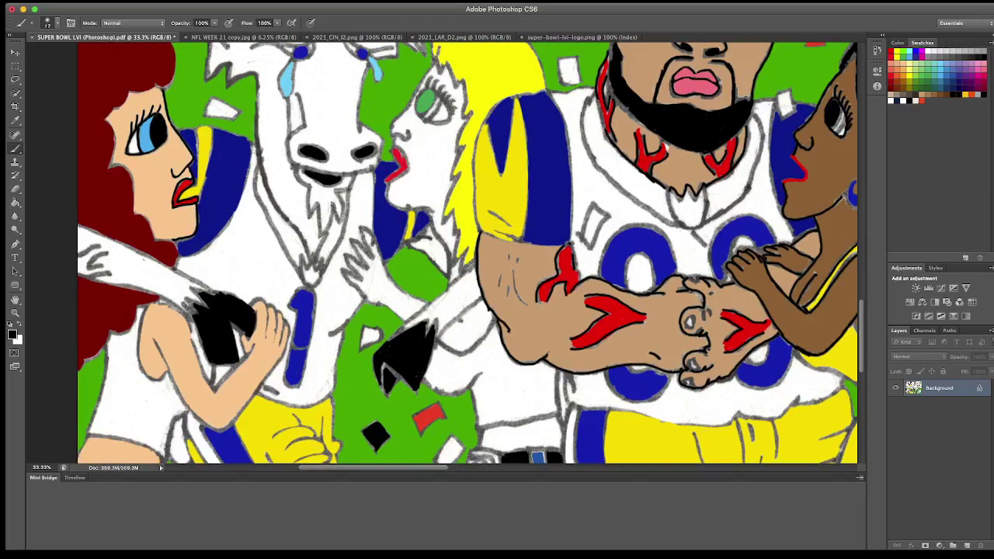
Step: Sample the jersey-number blue and fill the white shirt under the big player's arm with it
{"action": "key", "text": "i"}
{"action": "left_click", "coordinate": [737, 227]}
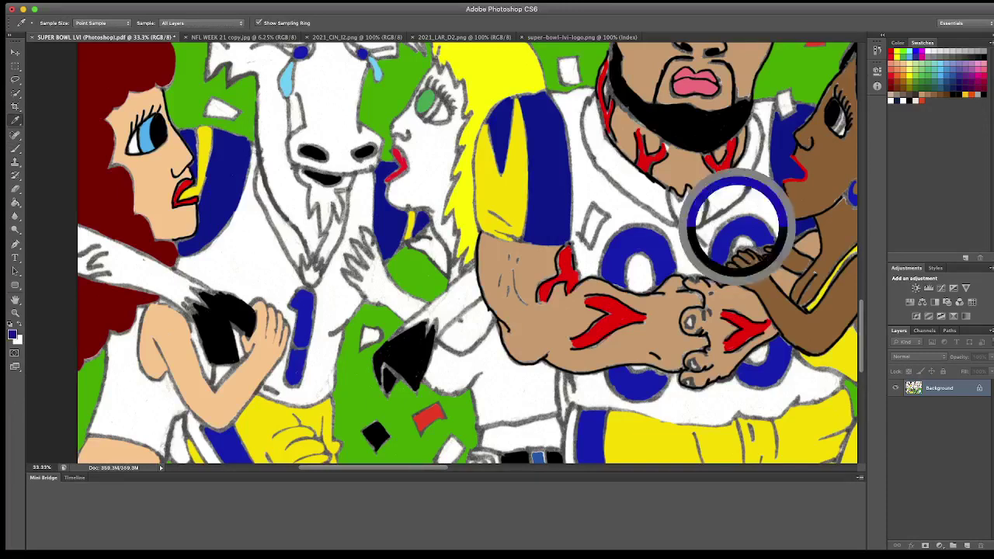
{"action": "key", "text": "g"}
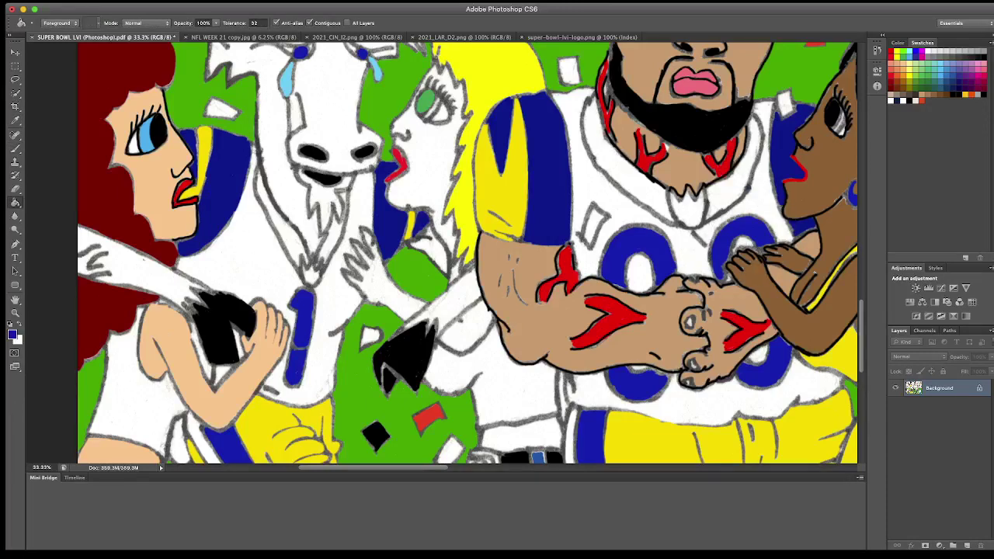
{"action": "left_click", "coordinate": [489, 373]}
{"action": "scroll", "coordinate": [489, 350], "scroll_direction": "down", "scroll_amount": 2}
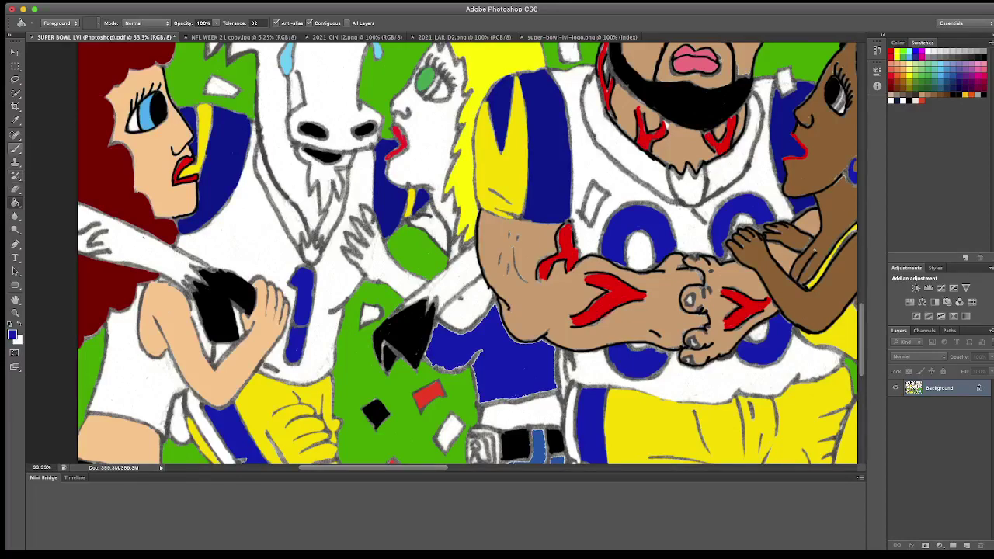
Step: Brush blue along the shirt's left, upper-left and lower-right edges below the arm
{"action": "left_click", "coordinate": [15, 148]}
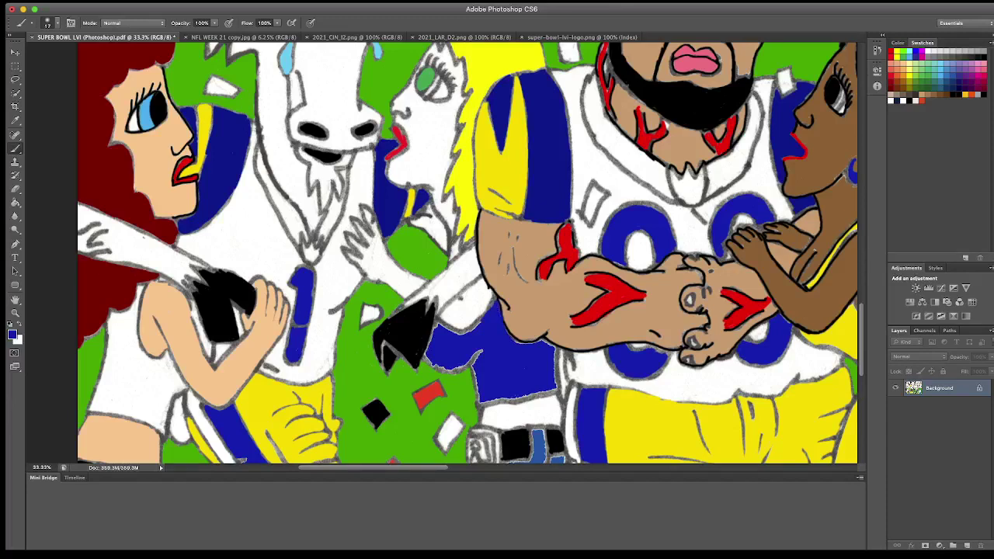
{"action": "mouse_move", "coordinate": [517, 343]}
{"action": "left_mouse_down"}
{"action": "mouse_move", "coordinate": [552, 346]}
{"action": "mouse_move", "coordinate": [558, 374]}
{"action": "left_mouse_up"}
{"action": "mouse_move", "coordinate": [477, 351]}
{"action": "left_mouse_down"}
{"action": "mouse_move", "coordinate": [477, 399]}
{"action": "mouse_move", "coordinate": [535, 396]}
{"action": "mouse_move", "coordinate": [558, 376]}
{"action": "left_mouse_up"}
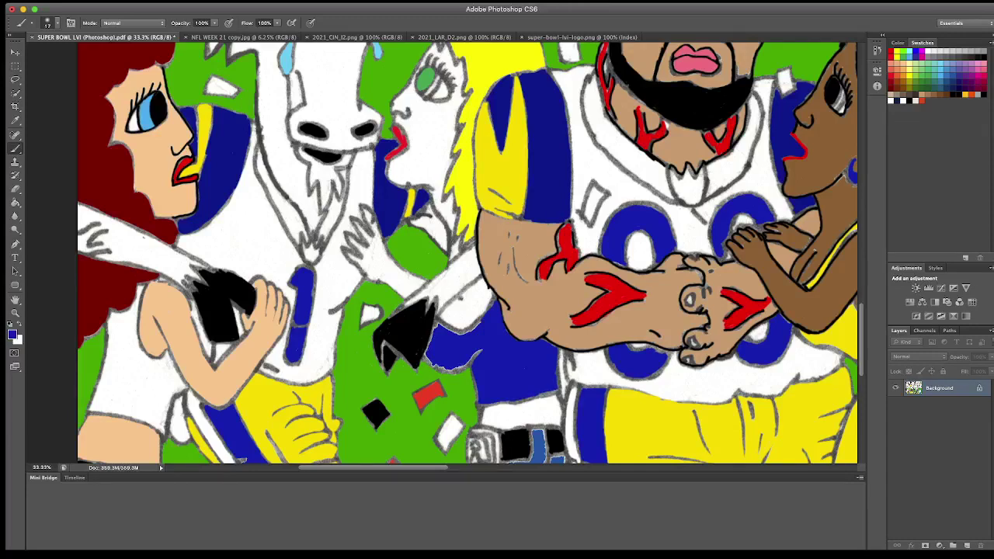
{"action": "mouse_move", "coordinate": [435, 321]}
{"action": "left_mouse_down"}
{"action": "mouse_move", "coordinate": [465, 334]}
{"action": "mouse_move", "coordinate": [478, 325]}
{"action": "mouse_move", "coordinate": [430, 343]}
{"action": "mouse_move", "coordinate": [433, 371]}
{"action": "left_mouse_up"}
{"action": "left_click_drag", "start_coordinate": [481, 350], "coordinate": [458, 367]}
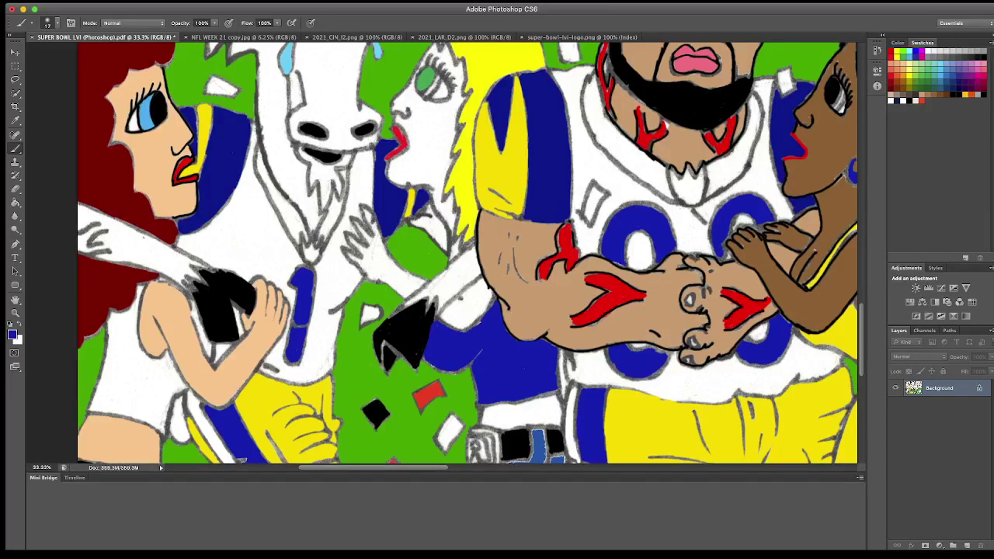
{"action": "scroll", "coordinate": [466, 256], "scroll_direction": "up", "scroll_amount": 3}
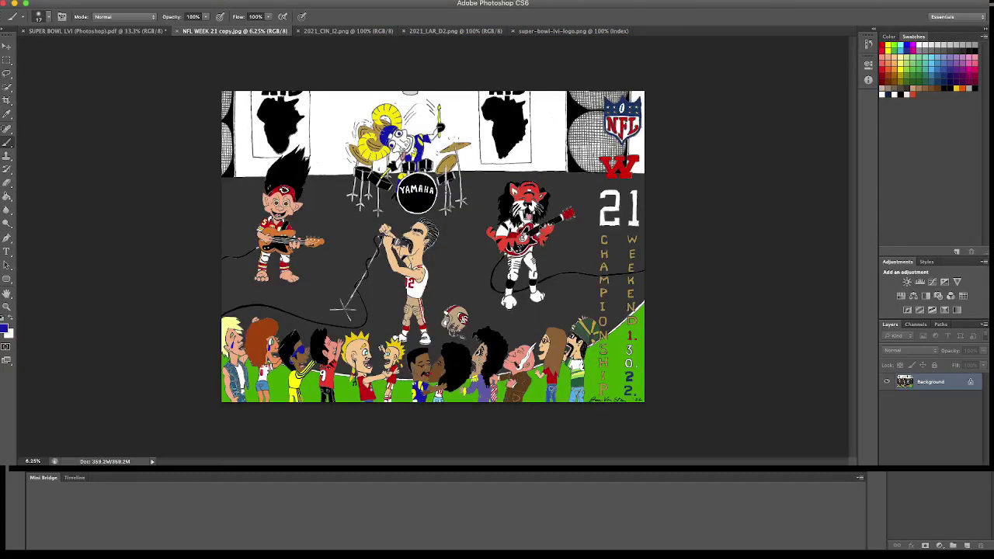
Step: Sample a skin tone from the NFL WEEK 21 artwork and fill the blonde woman's face with it
{"action": "key", "text": "i"}
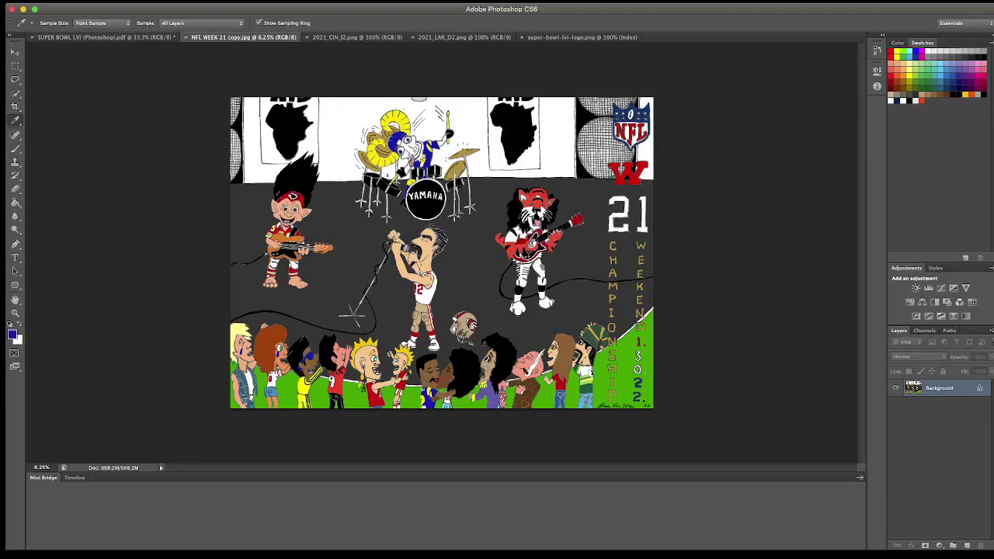
{"action": "left_click", "coordinate": [529, 362]}
{"action": "left_click", "coordinate": [109, 37]}
{"action": "key", "text": "g"}
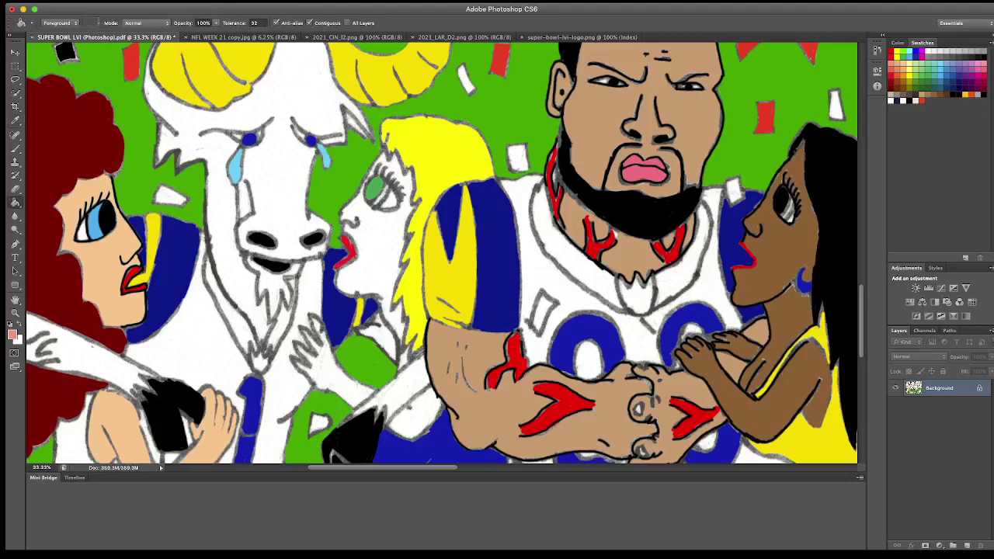
{"action": "left_click", "coordinate": [373, 233]}
{"action": "scroll", "coordinate": [334, 311], "scroll_direction": "down", "scroll_amount": 1}
Step: Fill her hand, arm below the towel, a small gap and bare midriff with the same skin pink
{"action": "left_click", "coordinate": [331, 322]}
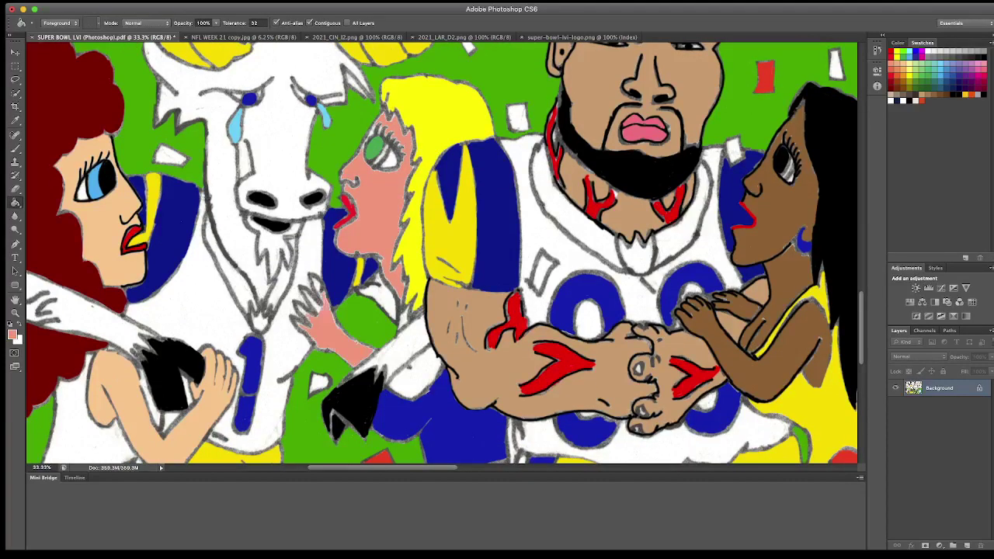
{"action": "scroll", "coordinate": [330, 322], "scroll_direction": "down", "scroll_amount": 1}
{"action": "left_click", "coordinate": [420, 323]}
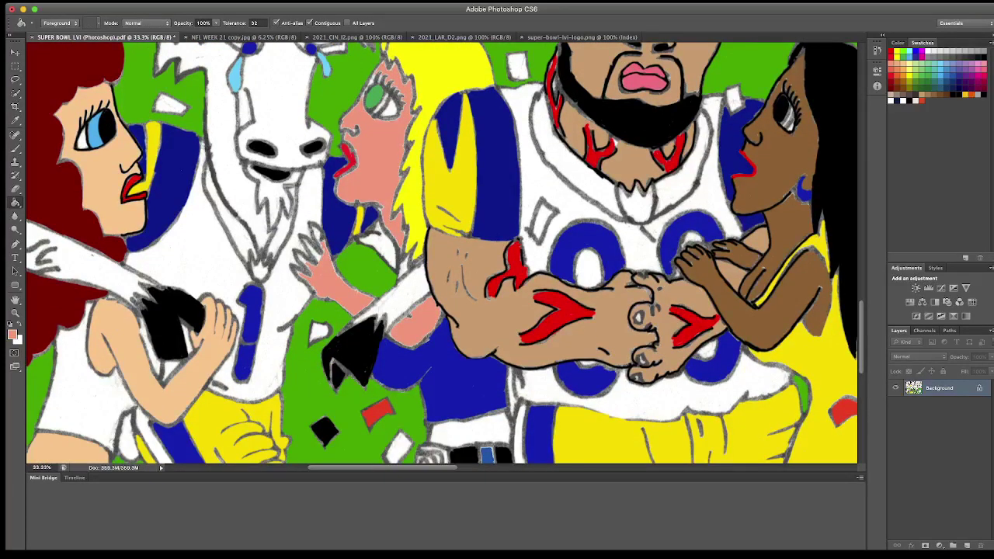
{"action": "left_click", "coordinate": [378, 246]}
{"action": "scroll", "coordinate": [378, 246], "scroll_direction": "down", "scroll_amount": 1}
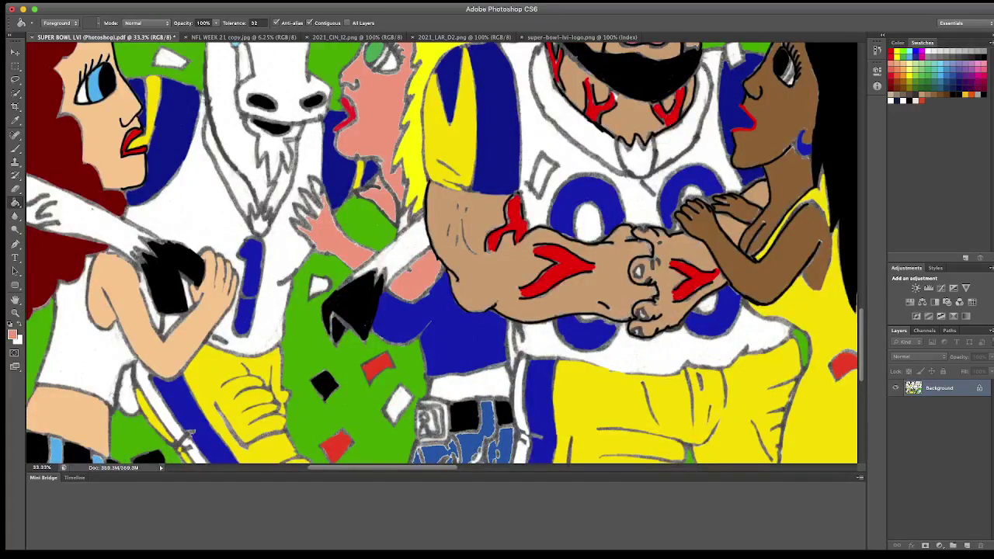
{"action": "left_click", "coordinate": [470, 384]}
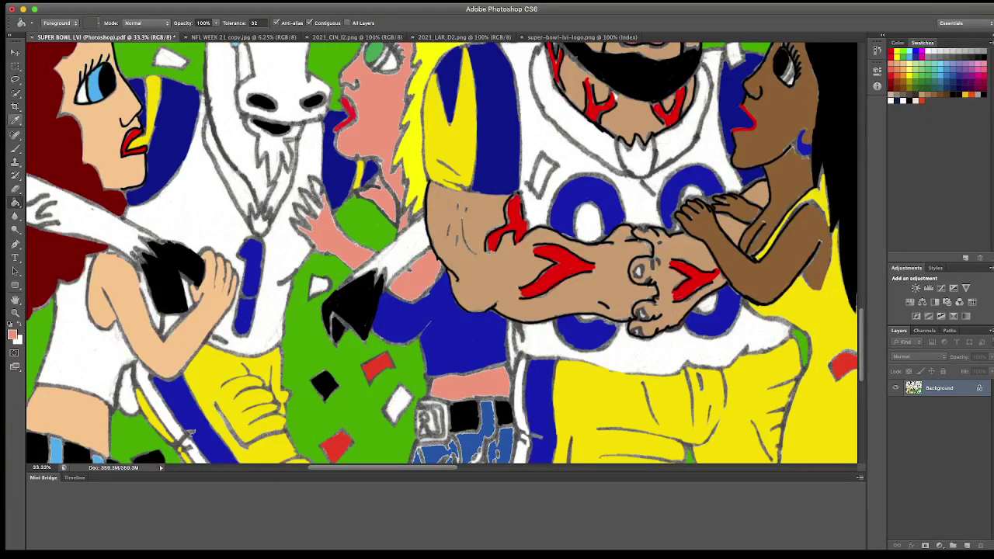
{"action": "left_click", "coordinate": [15, 148]}
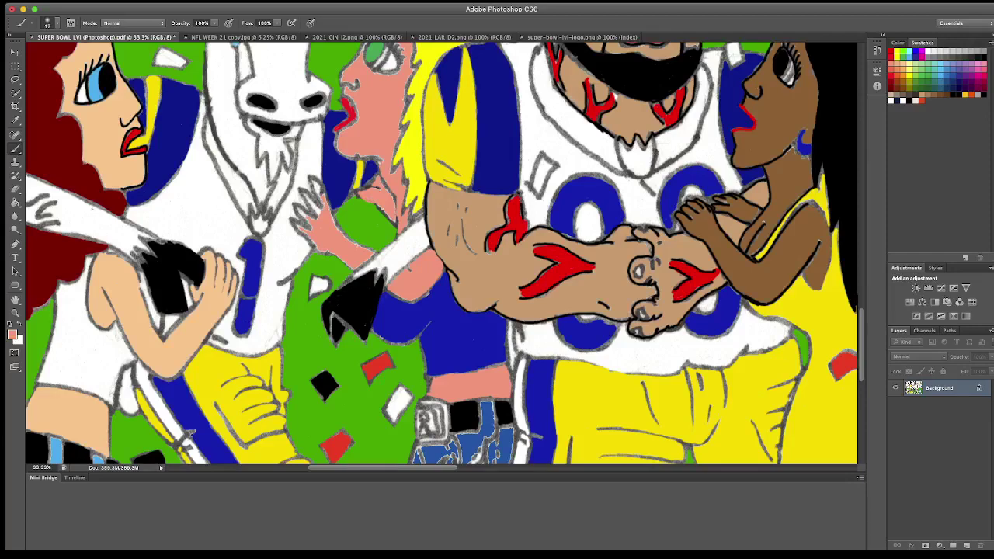
Step: At 66.7% zoom, brush skin pink over the grey outline gaps on her fingers
{"action": "key", "text": "ctrl+plus"}
{"action": "scroll", "coordinate": [443, 252], "scroll_direction": "left", "scroll_amount": 2}
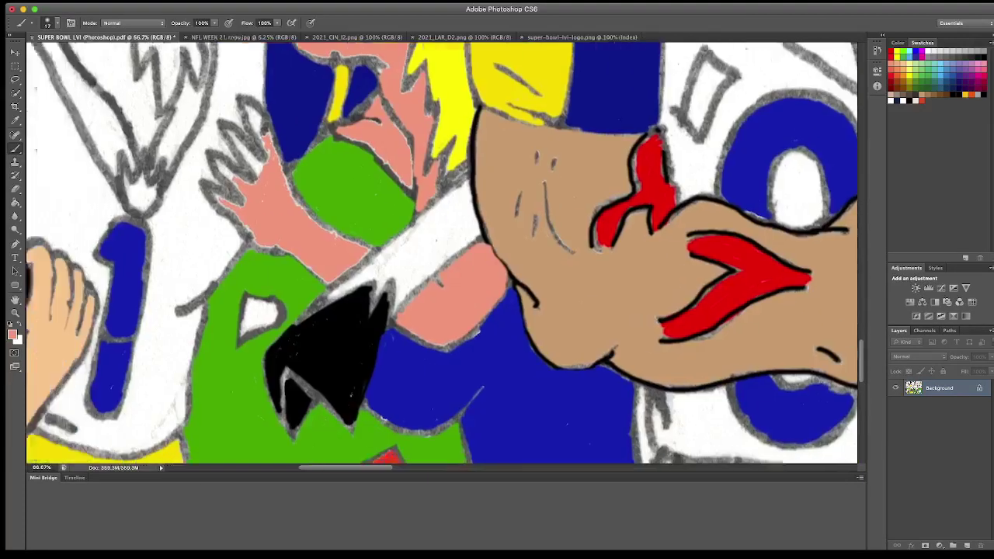
{"action": "scroll", "coordinate": [442, 253], "scroll_direction": "left", "scroll_amount": 2}
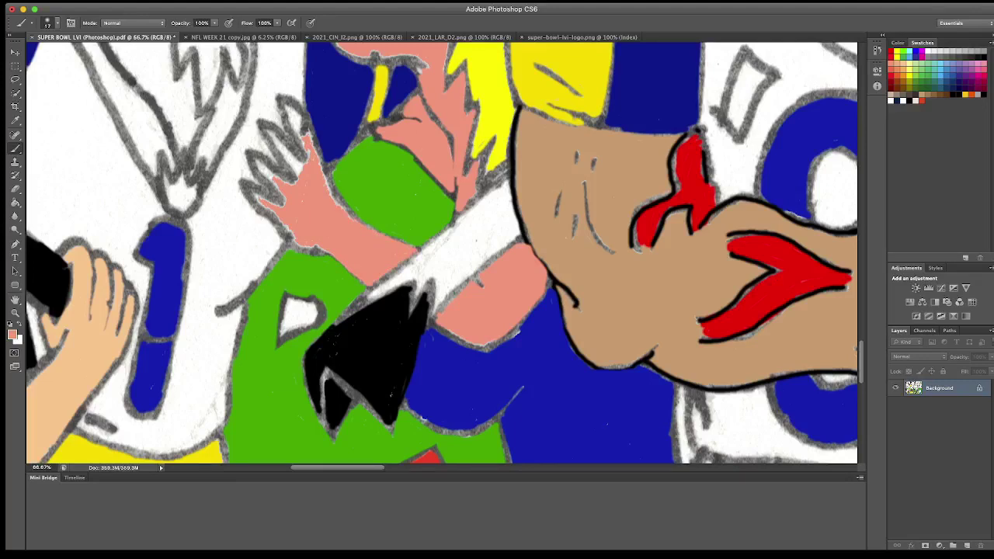
{"action": "mouse_move", "coordinate": [305, 133]}
{"action": "left_mouse_down"}
{"action": "mouse_move", "coordinate": [294, 111]}
{"action": "mouse_move", "coordinate": [295, 132]}
{"action": "mouse_move", "coordinate": [268, 130]}
{"action": "left_mouse_up"}
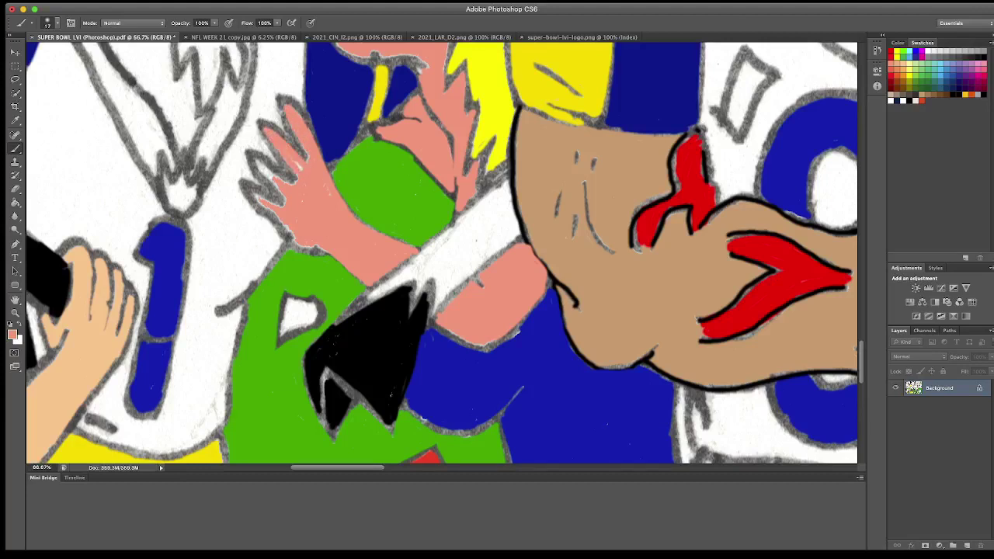
{"action": "mouse_move", "coordinate": [274, 173]}
{"action": "left_mouse_down"}
{"action": "mouse_move", "coordinate": [254, 204]}
{"action": "mouse_move", "coordinate": [328, 253]}
{"action": "left_mouse_up"}
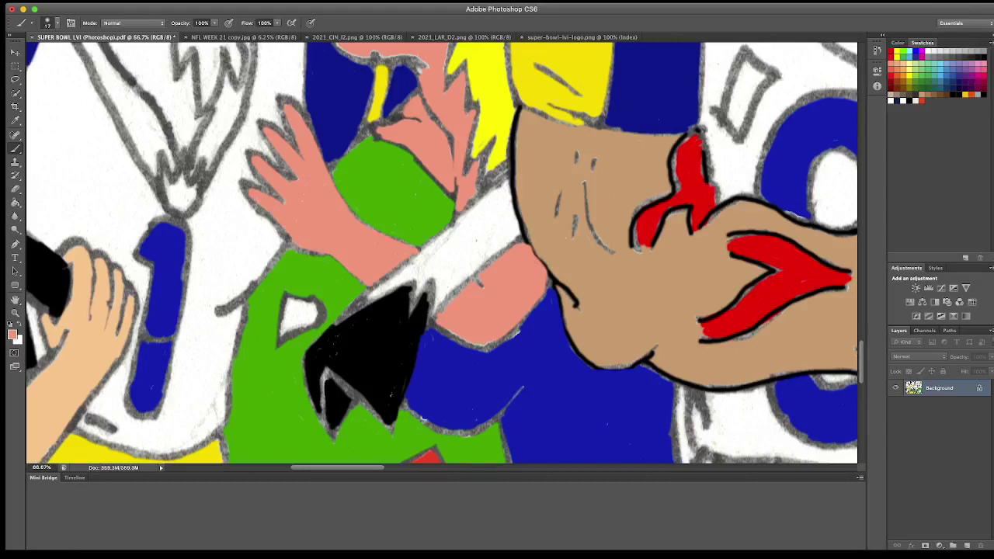
Step: Paint skin pink over grey gaps along her face-hair edge and chin
{"action": "scroll", "coordinate": [442, 251], "scroll_direction": "up", "scroll_amount": 5}
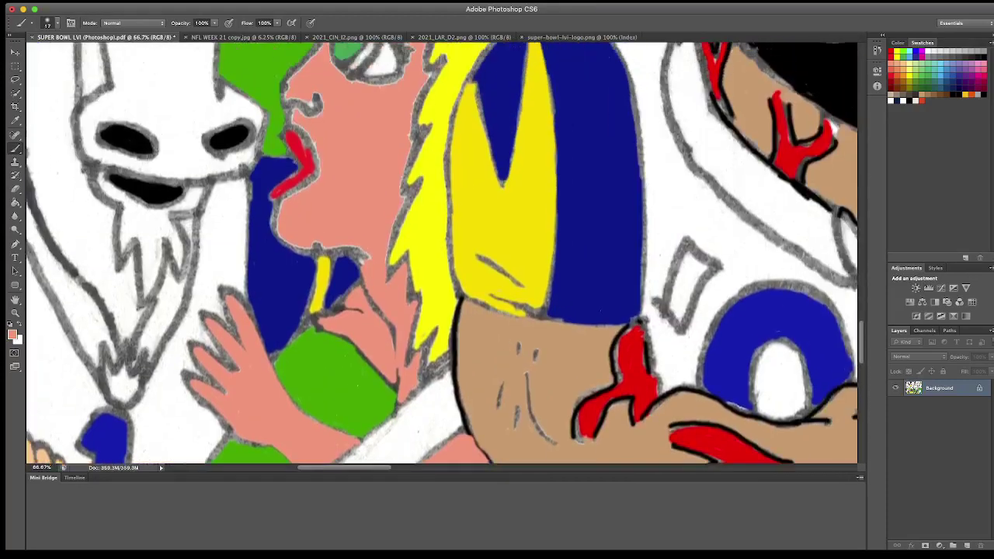
{"action": "scroll", "coordinate": [442, 251], "scroll_direction": "up", "scroll_amount": 2}
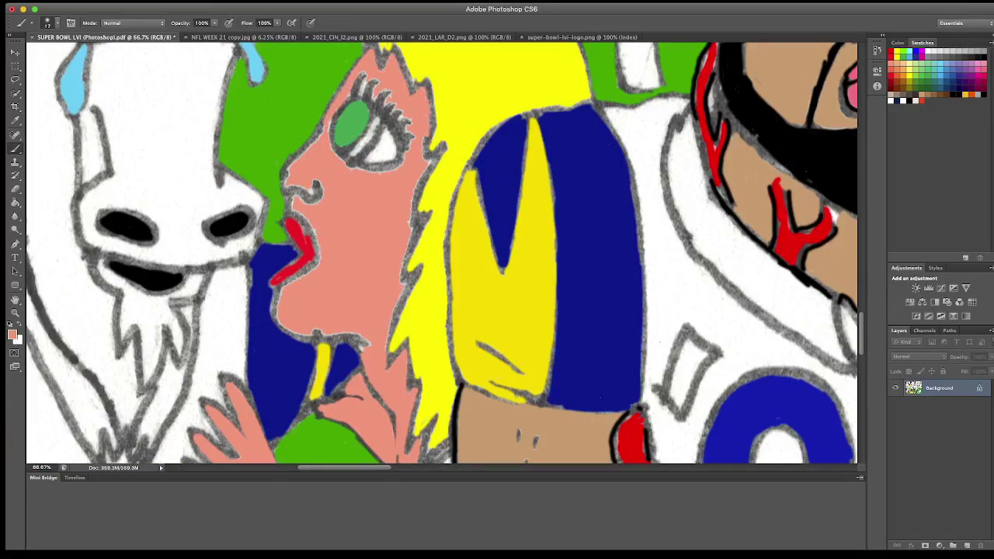
{"action": "left_click_drag", "start_coordinate": [424, 172], "coordinate": [404, 289]}
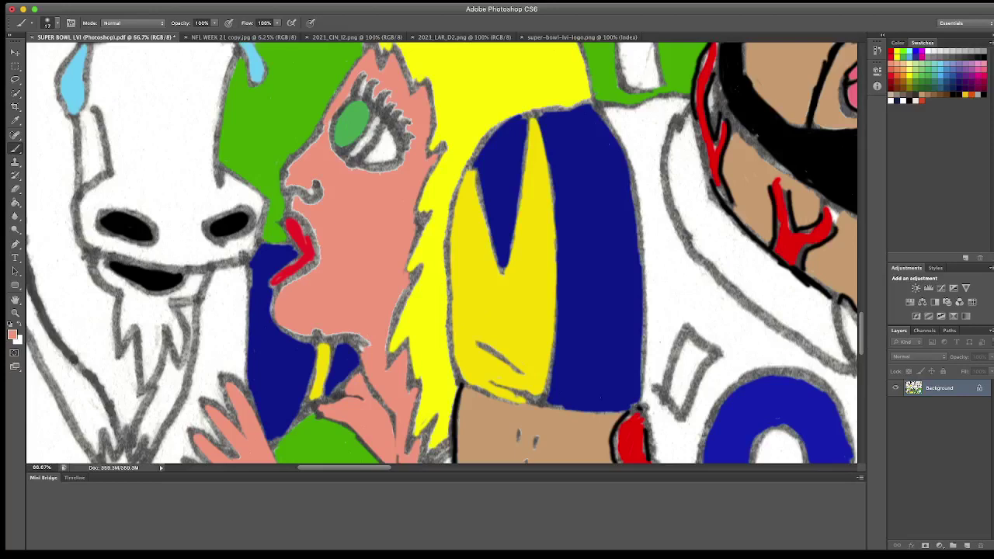
{"action": "left_click_drag", "start_coordinate": [314, 334], "coordinate": [364, 340]}
{"action": "left_click_drag", "start_coordinate": [394, 303], "coordinate": [391, 342]}
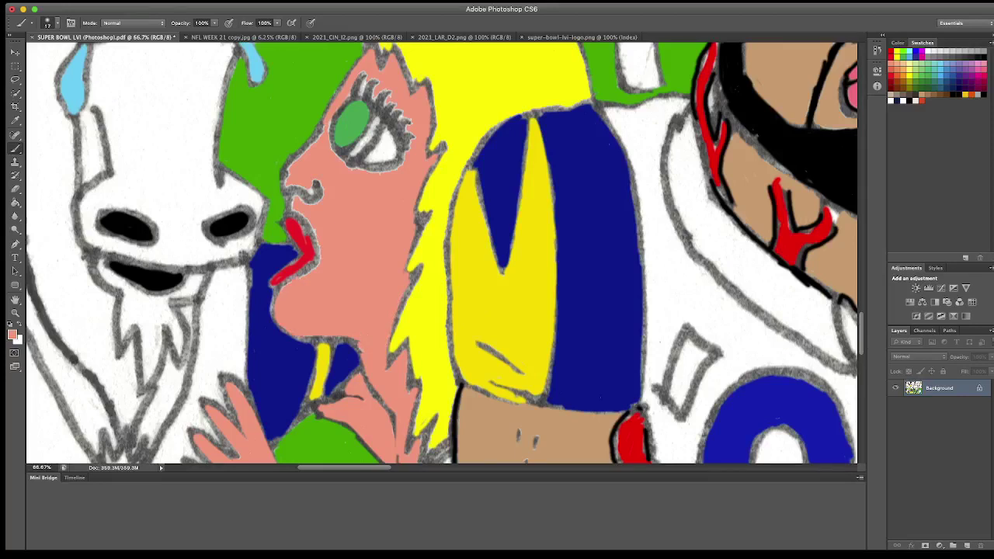
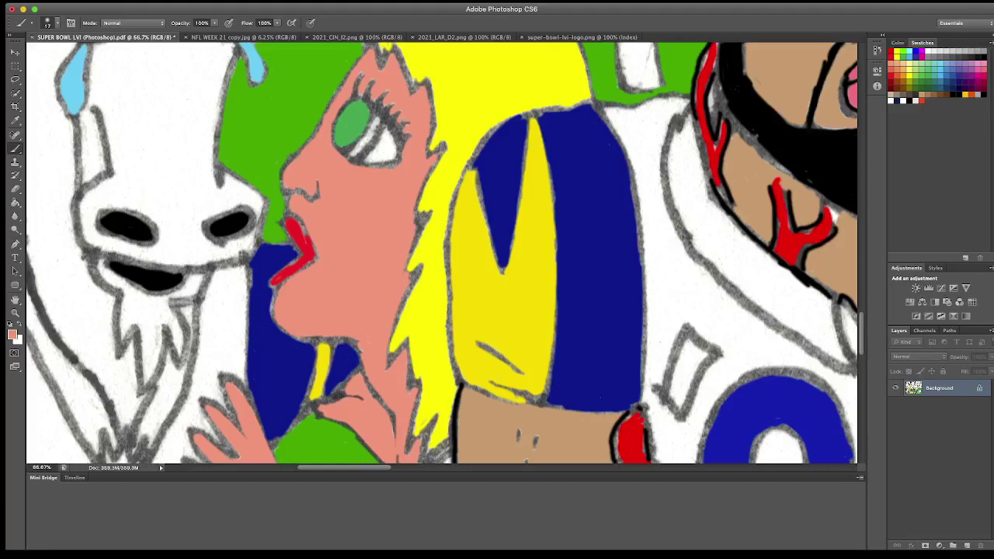
Step: Sample blue from the artwork and paint blue nails on the woman's fingertips
{"action": "scroll", "coordinate": [441, 253], "scroll_direction": "down", "scroll_amount": 5}
{"action": "scroll", "coordinate": [442, 253], "scroll_direction": "down", "scroll_amount": 5}
{"action": "key", "text": "i"}
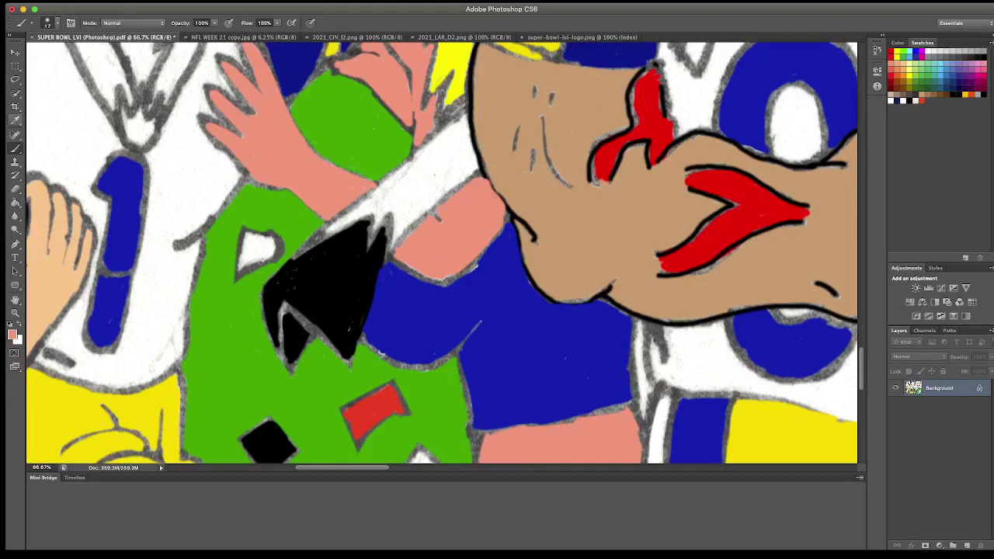
{"action": "left_click", "coordinate": [543, 349]}
{"action": "key", "text": "b"}
{"action": "scroll", "coordinate": [441, 253], "scroll_direction": "up", "scroll_amount": 7}
{"action": "scroll", "coordinate": [441, 254], "scroll_direction": "up", "scroll_amount": 1}
{"action": "left_click_drag", "start_coordinate": [231, 355], "coordinate": [270, 266]}
Step: Sample the eye's green and repaint the woman's iris a lighter green
{"action": "scroll", "coordinate": [441, 253], "scroll_direction": "up", "scroll_amount": 1}
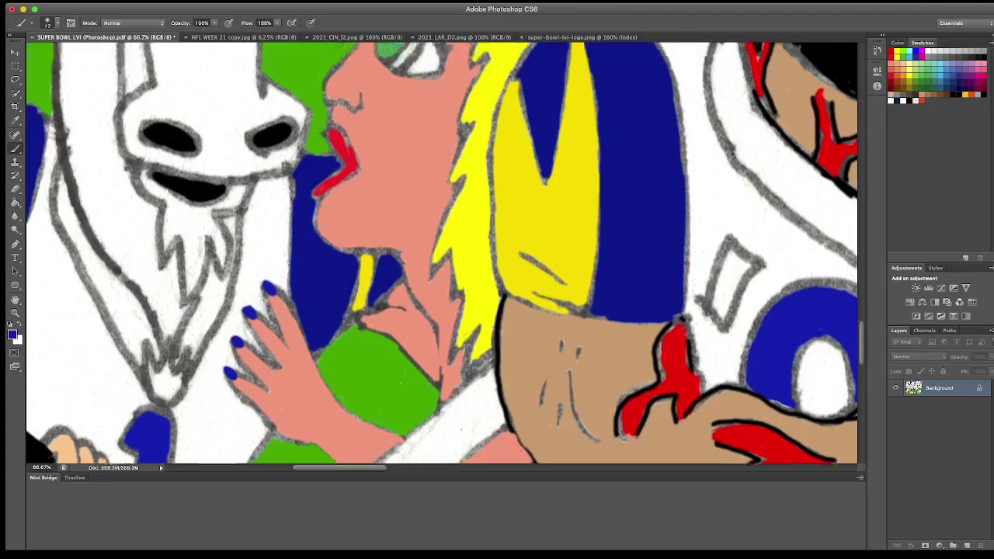
{"action": "scroll", "coordinate": [441, 253], "scroll_direction": "up", "scroll_amount": 4}
{"action": "scroll", "coordinate": [441, 253], "scroll_direction": "up", "scroll_amount": 2}
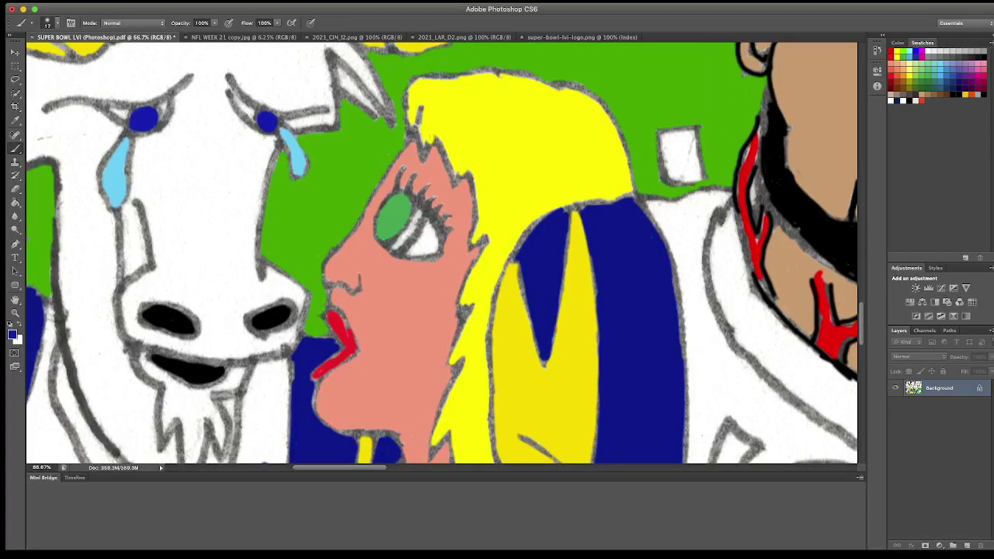
{"action": "left_click", "coordinate": [395, 216], "text": "alt"}
{"action": "mouse_move", "coordinate": [395, 210]}
{"action": "left_mouse_down"}
{"action": "mouse_move", "coordinate": [387, 224]}
{"action": "mouse_move", "coordinate": [381, 217]}
{"action": "mouse_move", "coordinate": [385, 238]}
{"action": "mouse_move", "coordinate": [407, 219]}
{"action": "mouse_move", "coordinate": [397, 198]}
{"action": "mouse_move", "coordinate": [388, 203]}
{"action": "left_mouse_up"}
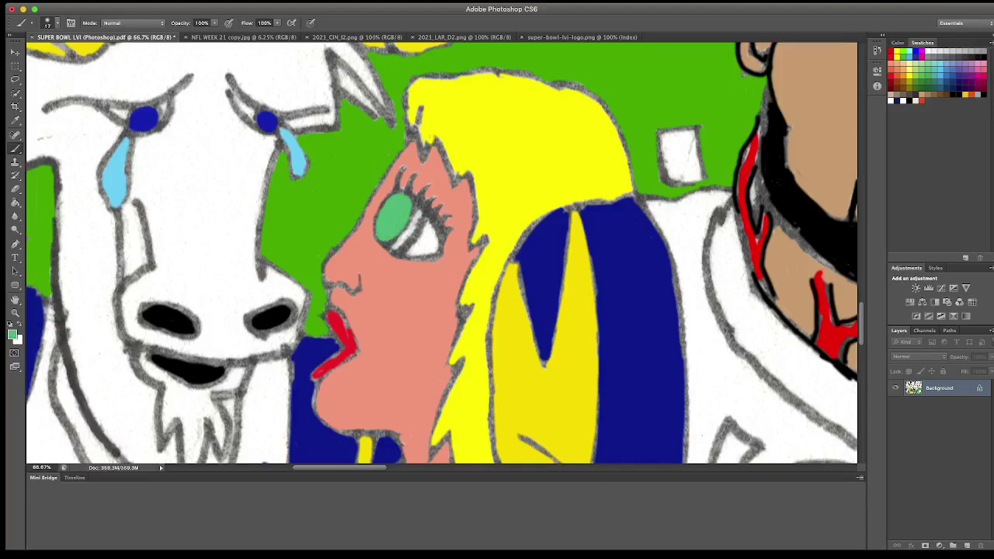
Step: Outline the green iris in black and draw thick black eyelashes along the eyelid
{"action": "key", "text": "d"}
{"action": "mouse_move", "coordinate": [395, 191]}
{"action": "left_mouse_down"}
{"action": "mouse_move", "coordinate": [373, 241]}
{"action": "mouse_move", "coordinate": [392, 254]}
{"action": "left_mouse_up"}
{"action": "mouse_move", "coordinate": [393, 188]}
{"action": "left_mouse_down"}
{"action": "mouse_move", "coordinate": [427, 209]}
{"action": "mouse_move", "coordinate": [442, 240]}
{"action": "mouse_move", "coordinate": [423, 261]}
{"action": "mouse_move", "coordinate": [445, 239]}
{"action": "mouse_move", "coordinate": [399, 241]}
{"action": "mouse_move", "coordinate": [423, 208]}
{"action": "mouse_move", "coordinate": [386, 206]}
{"action": "mouse_move", "coordinate": [404, 160]}
{"action": "mouse_move", "coordinate": [426, 183]}
{"action": "left_mouse_up"}
{"action": "mouse_move", "coordinate": [426, 204]}
{"action": "left_mouse_down"}
{"action": "mouse_move", "coordinate": [433, 193]}
{"action": "mouse_move", "coordinate": [455, 231]}
{"action": "left_mouse_up"}
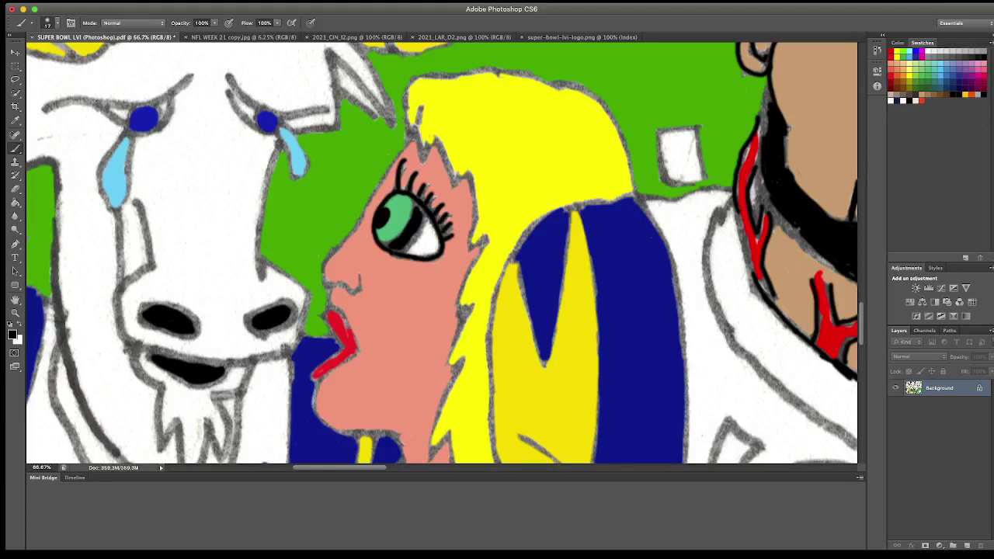
Step: Outline the woman's nose, forehead and red lips in black
{"action": "left_click_drag", "start_coordinate": [349, 234], "coordinate": [360, 292]}
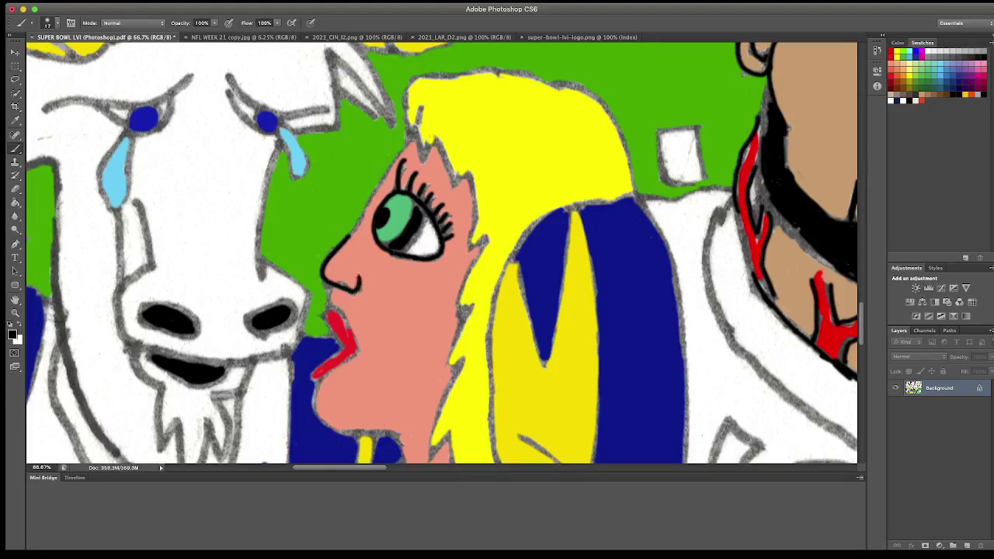
{"action": "mouse_move", "coordinate": [349, 234]}
{"action": "left_mouse_down"}
{"action": "mouse_move", "coordinate": [410, 142]}
{"action": "mouse_move", "coordinate": [426, 161]}
{"action": "mouse_move", "coordinate": [434, 146]}
{"action": "mouse_move", "coordinate": [470, 188]}
{"action": "mouse_move", "coordinate": [475, 244]}
{"action": "mouse_move", "coordinate": [485, 244]}
{"action": "mouse_move", "coordinate": [455, 314]}
{"action": "mouse_move", "coordinate": [469, 312]}
{"action": "mouse_move", "coordinate": [448, 372]}
{"action": "mouse_move", "coordinate": [456, 374]}
{"action": "left_mouse_up"}
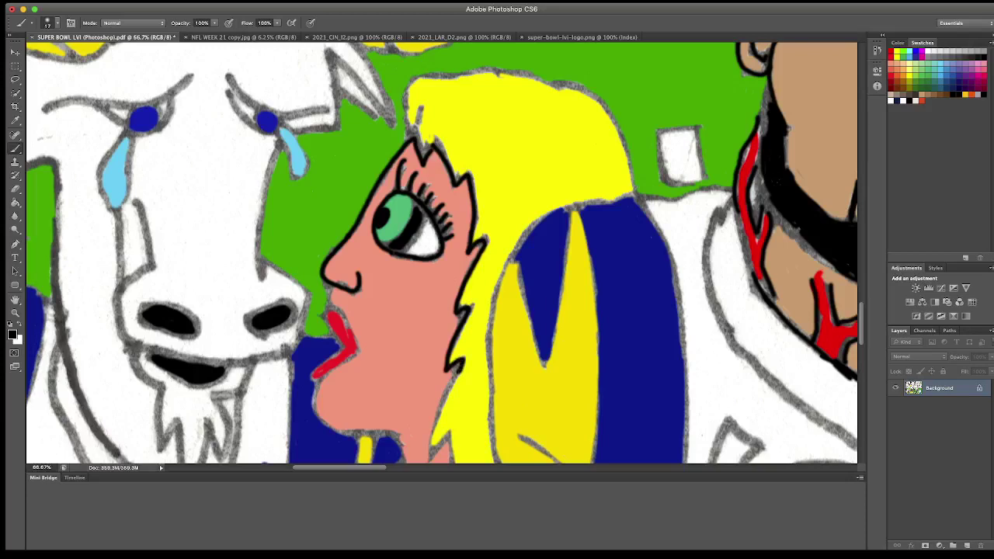
{"action": "left_click_drag", "start_coordinate": [329, 288], "coordinate": [359, 348]}
{"action": "mouse_move", "coordinate": [325, 310]}
{"action": "left_mouse_down"}
{"action": "mouse_move", "coordinate": [343, 345]}
{"action": "mouse_move", "coordinate": [315, 370]}
{"action": "mouse_move", "coordinate": [314, 409]}
{"action": "mouse_move", "coordinate": [358, 348]}
{"action": "left_mouse_up"}
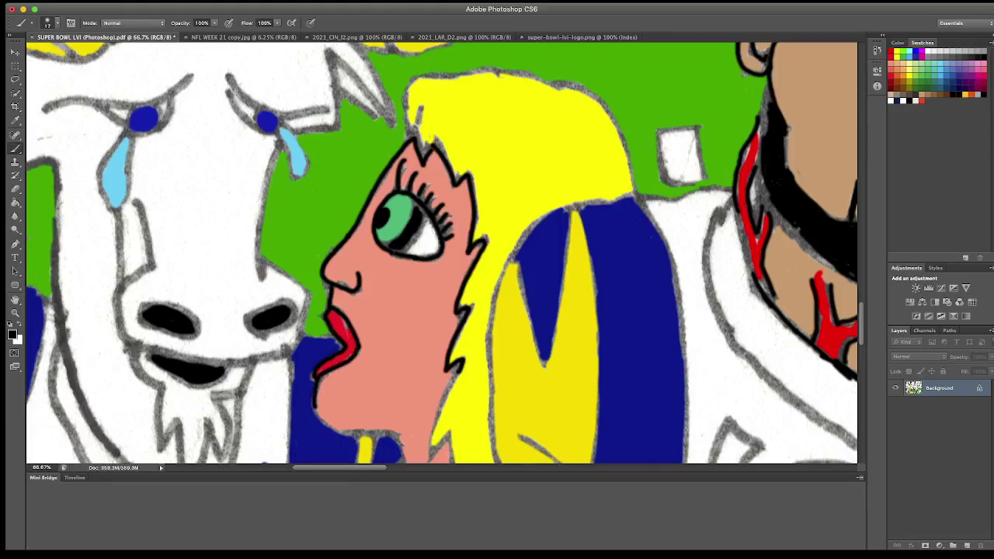
{"action": "scroll", "coordinate": [441, 253], "scroll_direction": "down", "scroll_amount": 5}
Step: Outline the chin, the yellow hair's left edge and both edges of the white stripe
{"action": "scroll", "coordinate": [441, 253], "scroll_direction": "down", "scroll_amount": 5}
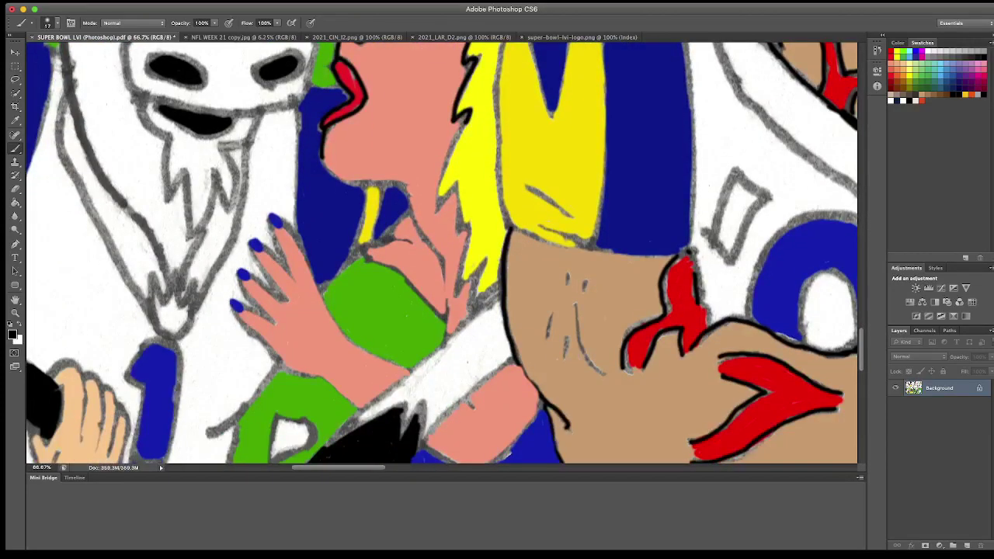
{"action": "mouse_move", "coordinate": [320, 155]}
{"action": "left_mouse_down"}
{"action": "mouse_move", "coordinate": [348, 182]}
{"action": "mouse_move", "coordinate": [415, 189]}
{"action": "mouse_move", "coordinate": [446, 262]}
{"action": "mouse_move", "coordinate": [447, 312]}
{"action": "left_mouse_up"}
{"action": "mouse_move", "coordinate": [466, 122]}
{"action": "left_mouse_down"}
{"action": "mouse_move", "coordinate": [433, 211]}
{"action": "mouse_move", "coordinate": [463, 228]}
{"action": "mouse_move", "coordinate": [458, 285]}
{"action": "mouse_move", "coordinate": [483, 289]}
{"action": "mouse_move", "coordinate": [479, 310]}
{"action": "mouse_move", "coordinate": [496, 264]}
{"action": "left_mouse_up"}
{"action": "scroll", "coordinate": [442, 252], "scroll_direction": "down", "scroll_amount": 1}
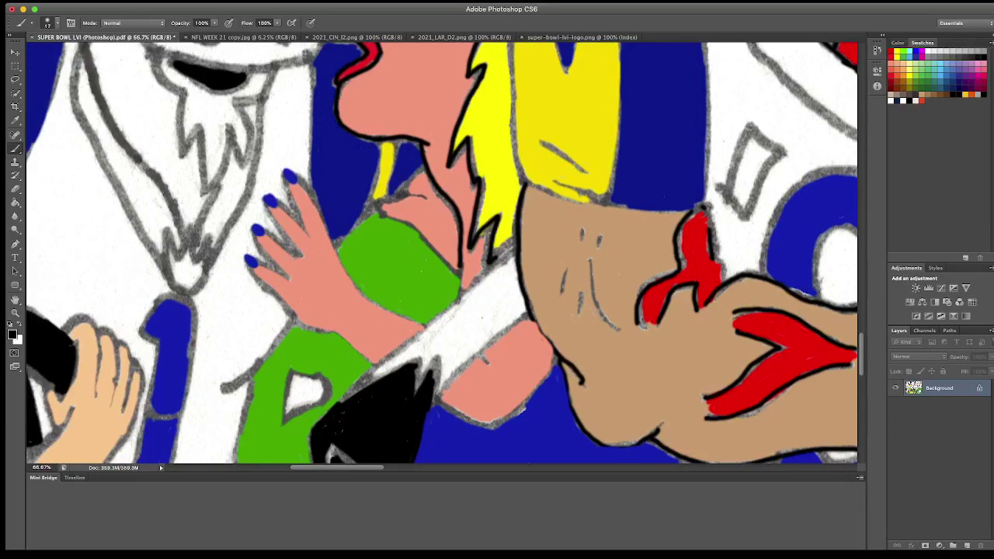
{"action": "left_click_drag", "start_coordinate": [340, 402], "coordinate": [512, 248]}
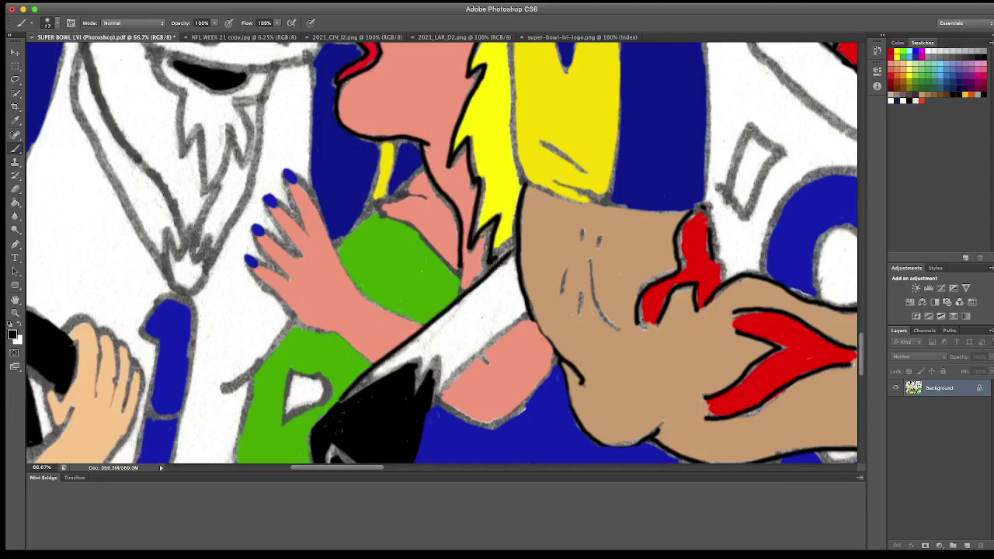
{"action": "mouse_move", "coordinate": [418, 362]}
{"action": "left_mouse_down"}
{"action": "mouse_move", "coordinate": [419, 389]}
{"action": "mouse_move", "coordinate": [437, 391]}
{"action": "mouse_move", "coordinate": [520, 318]}
{"action": "left_mouse_up"}
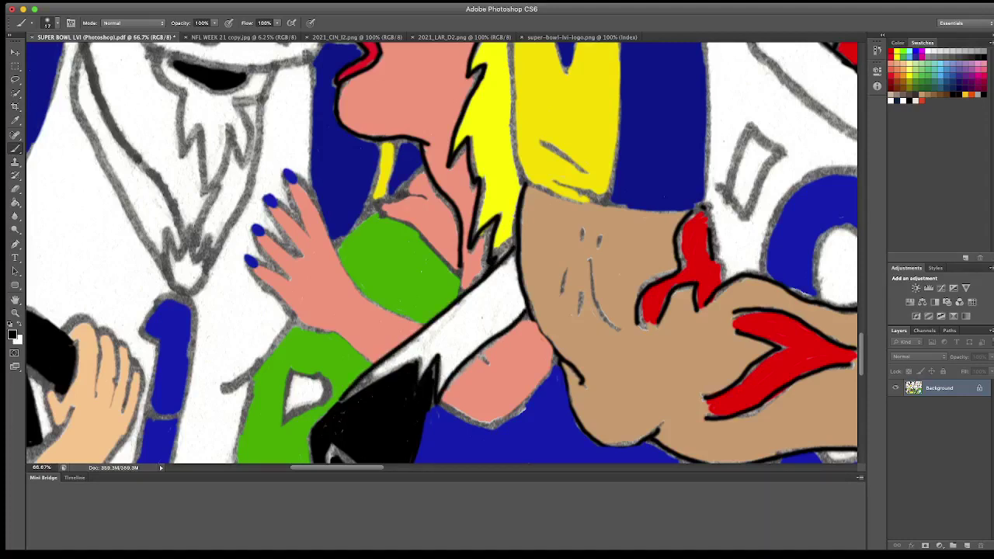
Step: Outline the index finger, forearm and lower fingers, and dot knuckle marks on the fingers
{"action": "mouse_move", "coordinate": [307, 229]}
{"action": "left_mouse_down"}
{"action": "mouse_move", "coordinate": [283, 182]}
{"action": "mouse_move", "coordinate": [317, 215]}
{"action": "mouse_move", "coordinate": [347, 272]}
{"action": "mouse_move", "coordinate": [389, 312]}
{"action": "mouse_move", "coordinate": [423, 327]}
{"action": "left_mouse_up"}
{"action": "mouse_move", "coordinate": [345, 342]}
{"action": "left_mouse_down"}
{"action": "mouse_move", "coordinate": [254, 273]}
{"action": "mouse_move", "coordinate": [292, 283]}
{"action": "left_mouse_up"}
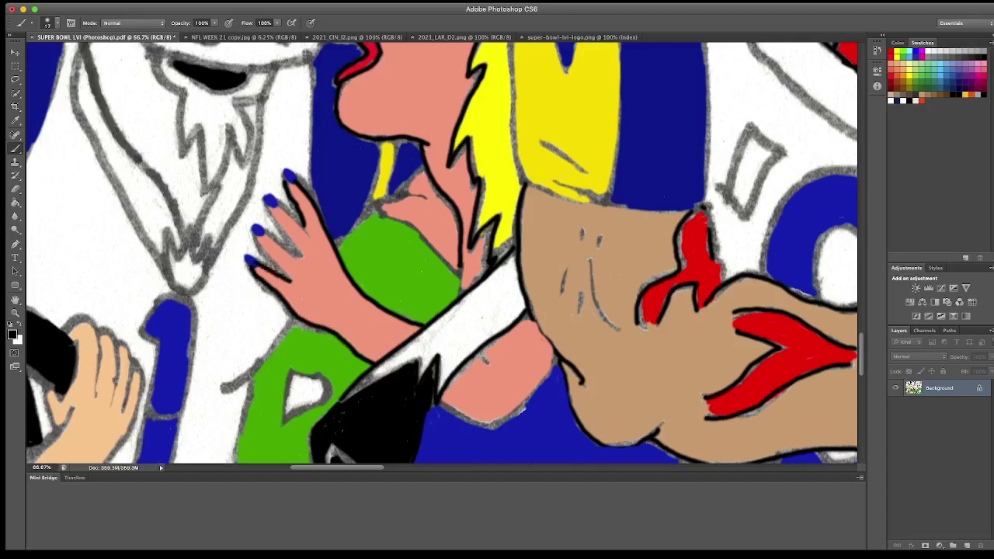
{"action": "left_click_drag", "start_coordinate": [259, 246], "coordinate": [292, 279]}
{"action": "left_click", "coordinate": [292, 220]}
{"action": "left_click", "coordinate": [284, 221]}
{"action": "left_click", "coordinate": [309, 204]}
{"action": "left_click", "coordinate": [304, 200]}
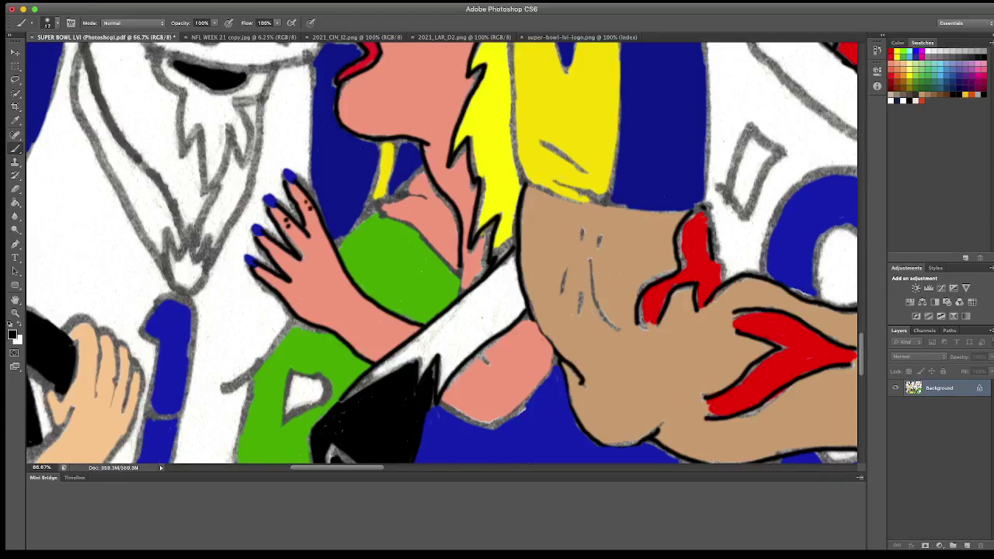
{"action": "left_click", "coordinate": [281, 253]}
{"action": "left_click", "coordinate": [273, 280]}
{"action": "left_click", "coordinate": [270, 276]}
Step: Add black outline strokes along the pink neck and the lower edge of the arm
{"action": "left_click_drag", "start_coordinate": [378, 203], "coordinate": [404, 222]}
{"action": "left_click_drag", "start_coordinate": [381, 200], "coordinate": [418, 195]}
{"action": "mouse_move", "coordinate": [411, 197]}
{"action": "left_mouse_down"}
{"action": "mouse_move", "coordinate": [423, 202]}
{"action": "mouse_move", "coordinate": [407, 197]}
{"action": "mouse_move", "coordinate": [421, 174]}
{"action": "left_mouse_up"}
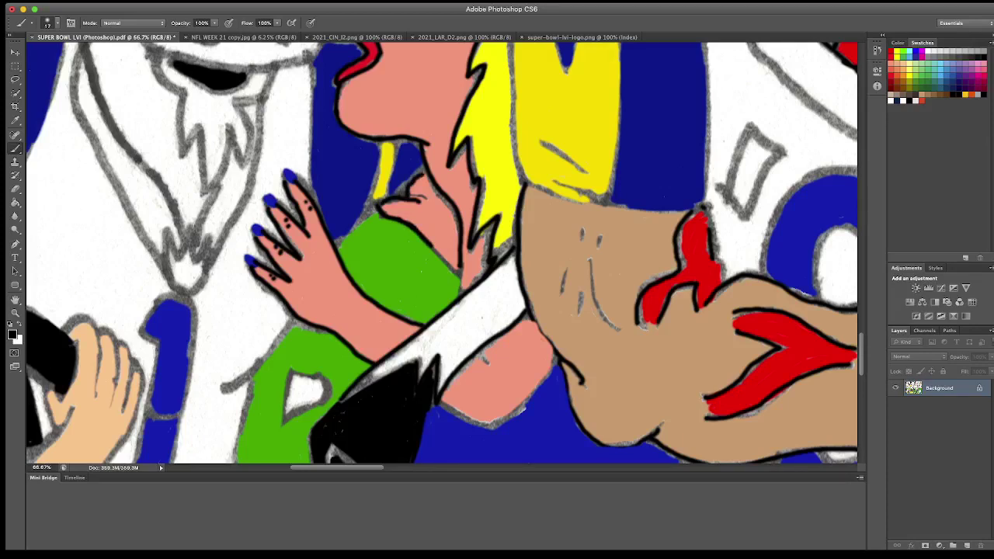
{"action": "left_click_drag", "start_coordinate": [425, 175], "coordinate": [451, 214]}
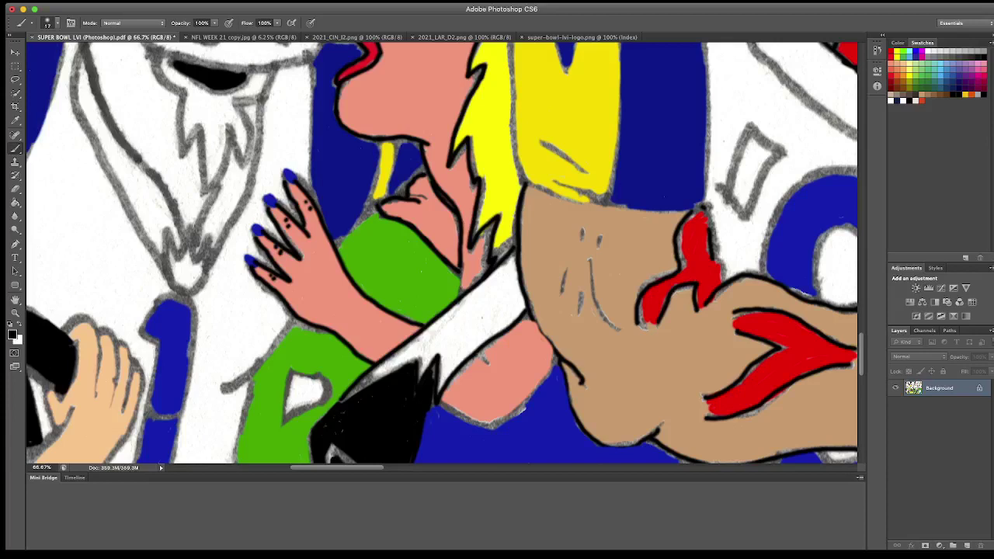
{"action": "left_click_drag", "start_coordinate": [475, 354], "coordinate": [497, 367]}
{"action": "mouse_move", "coordinate": [441, 399]}
{"action": "left_mouse_down"}
{"action": "mouse_move", "coordinate": [494, 424]}
{"action": "mouse_move", "coordinate": [528, 398]}
{"action": "mouse_move", "coordinate": [553, 356]}
{"action": "left_mouse_up"}
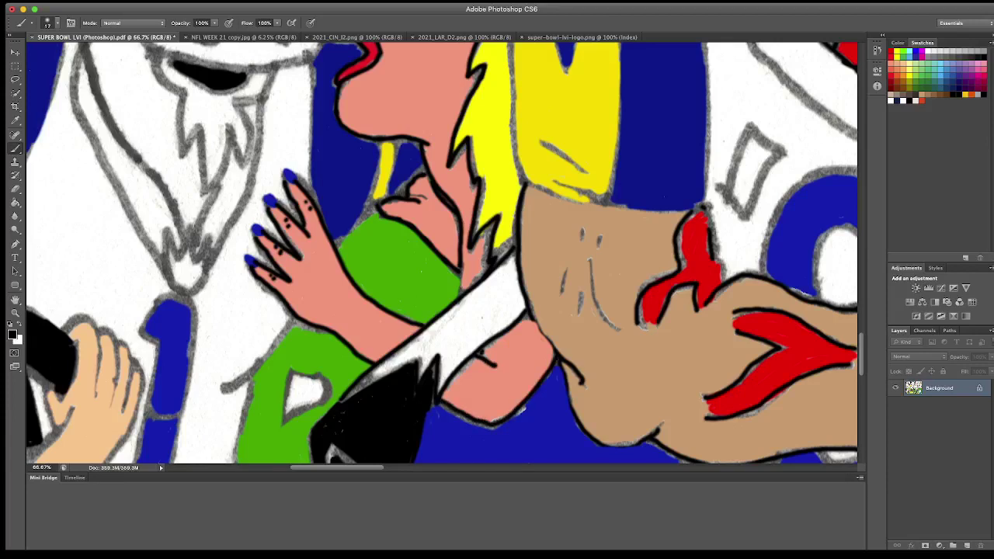
{"action": "scroll", "coordinate": [553, 356], "scroll_direction": "up", "scroll_amount": 2}
{"action": "scroll", "coordinate": [553, 356], "scroll_direction": "up", "scroll_amount": 3}
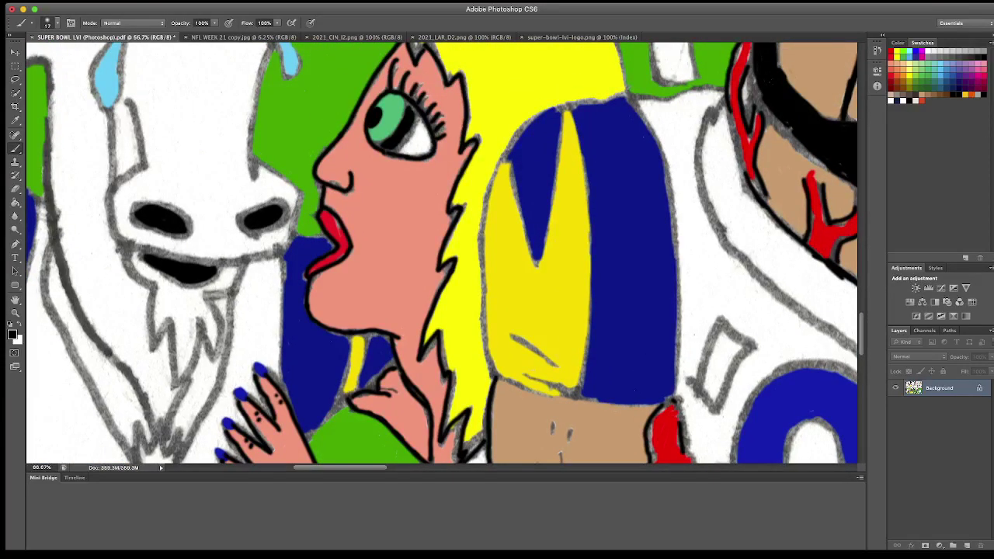
Step: Zoom out and outline the top and right edges of the blonde hair
{"action": "key", "text": "ctrl+minus"}
{"action": "key", "text": "ctrl+minus"}
{"action": "key", "text": "ctrl+minus"}
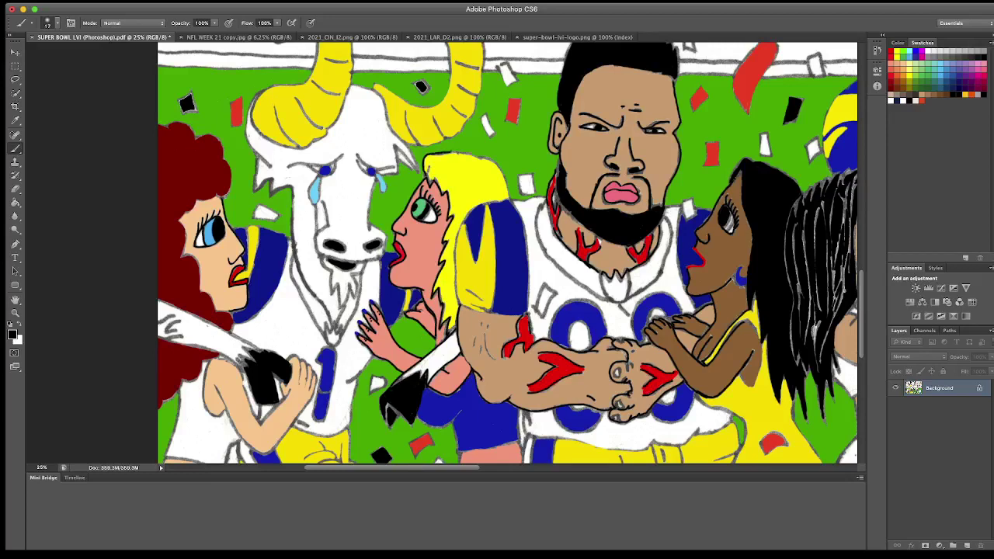
{"action": "left_click_drag", "start_coordinate": [452, 150], "coordinate": [462, 153]}
{"action": "scroll", "coordinate": [458, 234], "scroll_direction": "up", "scroll_amount": 2}
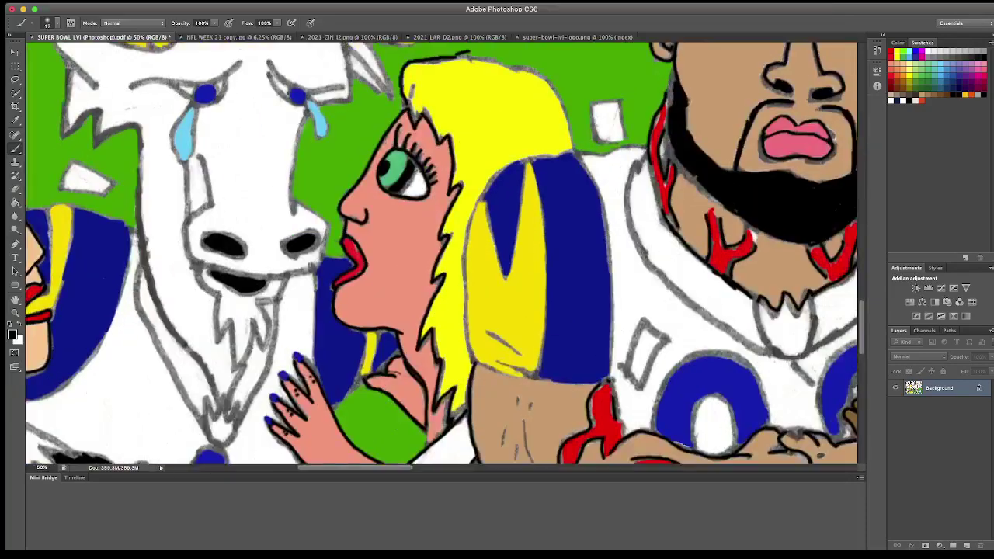
{"action": "scroll", "coordinate": [441, 253], "scroll_direction": "up", "scroll_amount": 3}
{"action": "scroll", "coordinate": [442, 252], "scroll_direction": "right", "scroll_amount": 2}
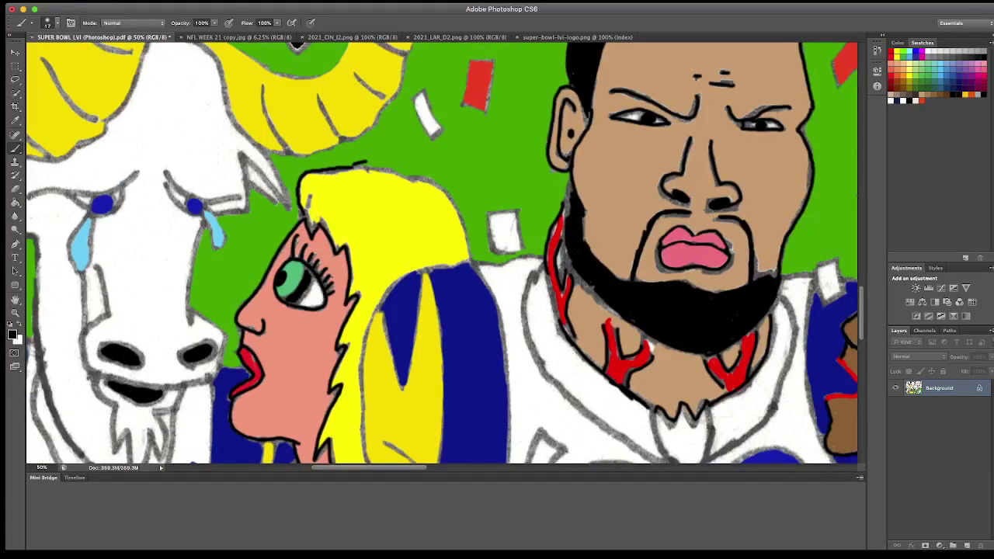
{"action": "left_click_drag", "start_coordinate": [351, 166], "coordinate": [427, 183]}
{"action": "left_click_drag", "start_coordinate": [427, 181], "coordinate": [472, 261]}
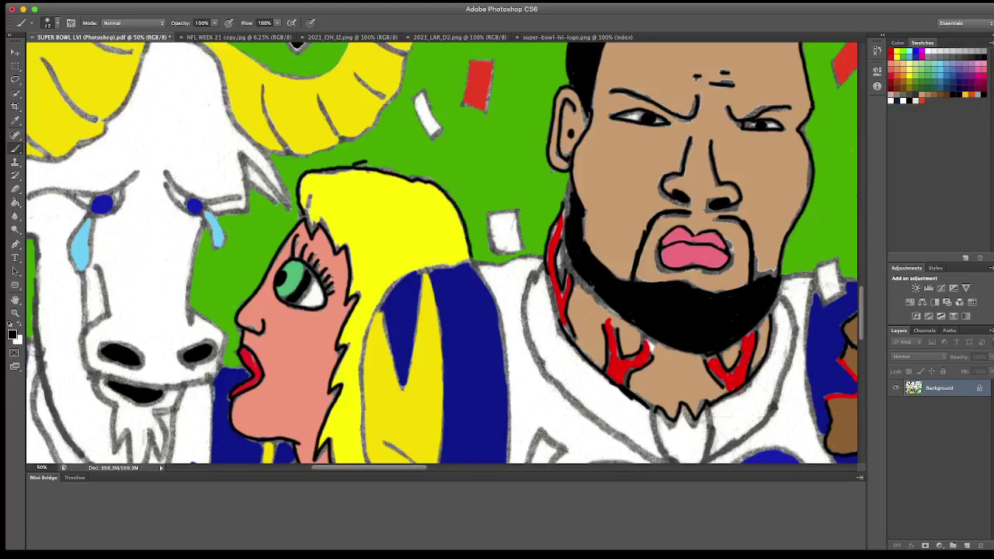
Step: Outline the helmet's yellow stripe, bottom edge and hair line in black
{"action": "scroll", "coordinate": [441, 252], "scroll_direction": "down", "scroll_amount": 1}
{"action": "scroll", "coordinate": [441, 252], "scroll_direction": "down", "scroll_amount": 3}
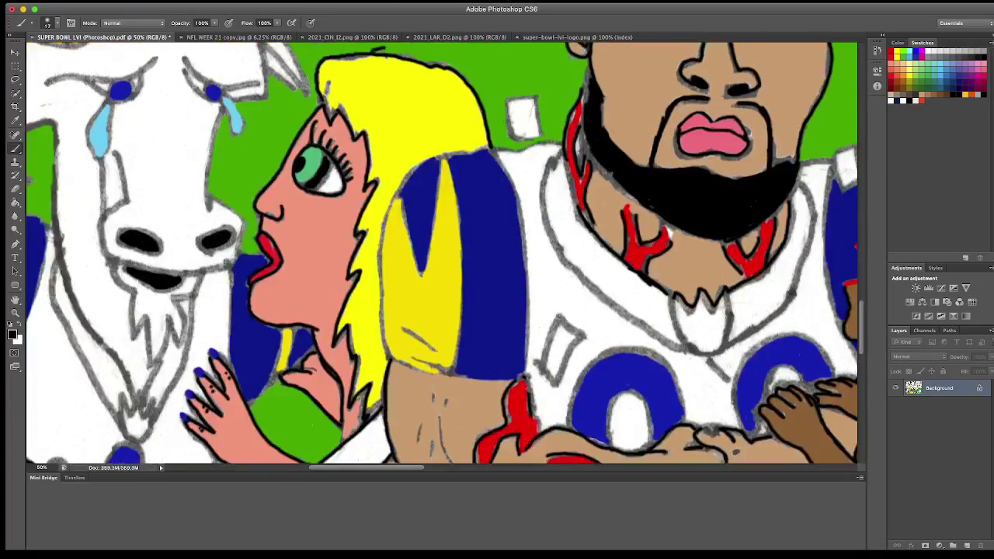
{"action": "mouse_move", "coordinate": [390, 351]}
{"action": "left_mouse_down"}
{"action": "mouse_move", "coordinate": [386, 288]}
{"action": "mouse_move", "coordinate": [416, 169]}
{"action": "mouse_move", "coordinate": [561, 146]}
{"action": "left_mouse_up"}
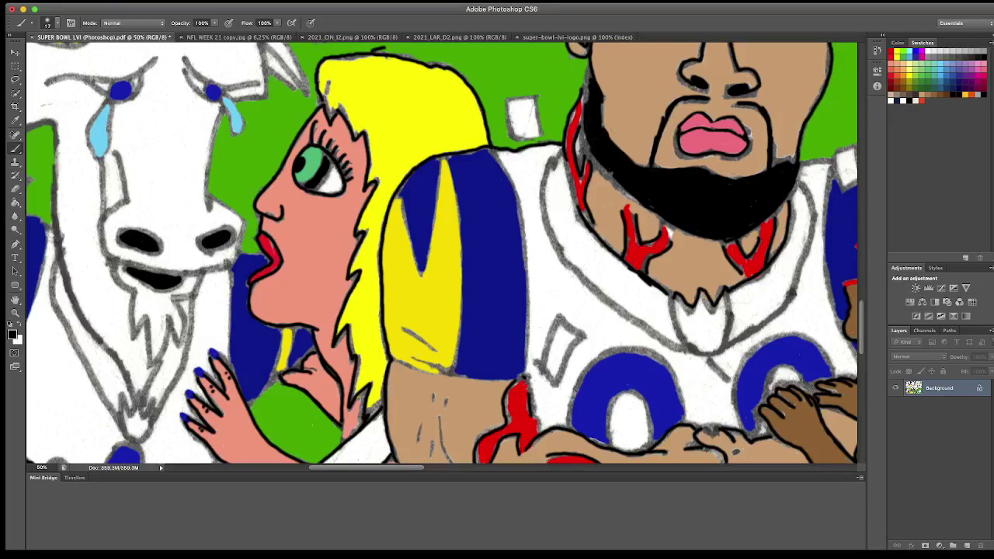
{"action": "left_click_drag", "start_coordinate": [392, 355], "coordinate": [522, 381]}
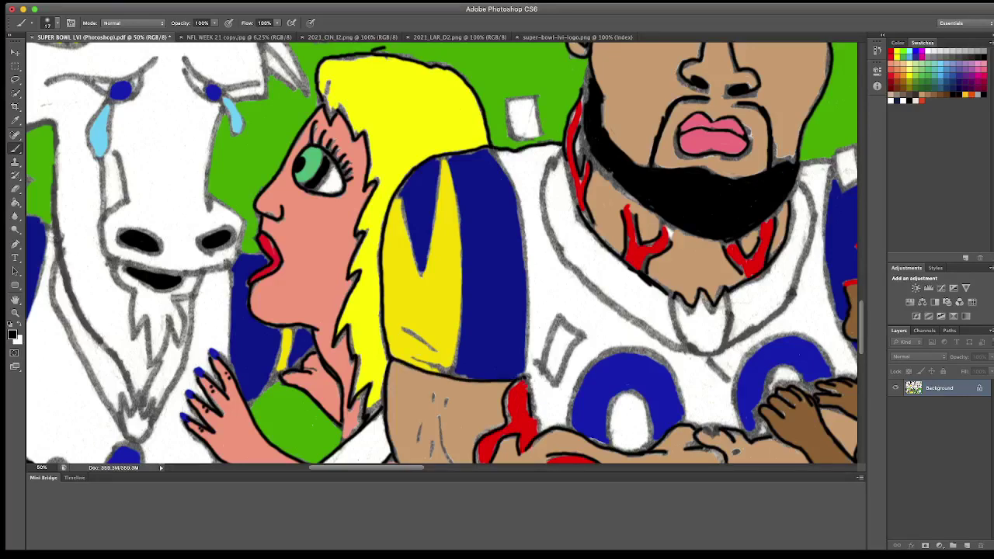
{"action": "left_click_drag", "start_coordinate": [408, 357], "coordinate": [463, 376]}
{"action": "left_click_drag", "start_coordinate": [410, 333], "coordinate": [439, 354]}
Step: Outline the player's shoulder and where the white jersey meets the yellow
{"action": "scroll", "coordinate": [443, 252], "scroll_direction": "right", "scroll_amount": 5}
{"action": "left_click_drag", "start_coordinate": [598, 206], "coordinate": [690, 210]}
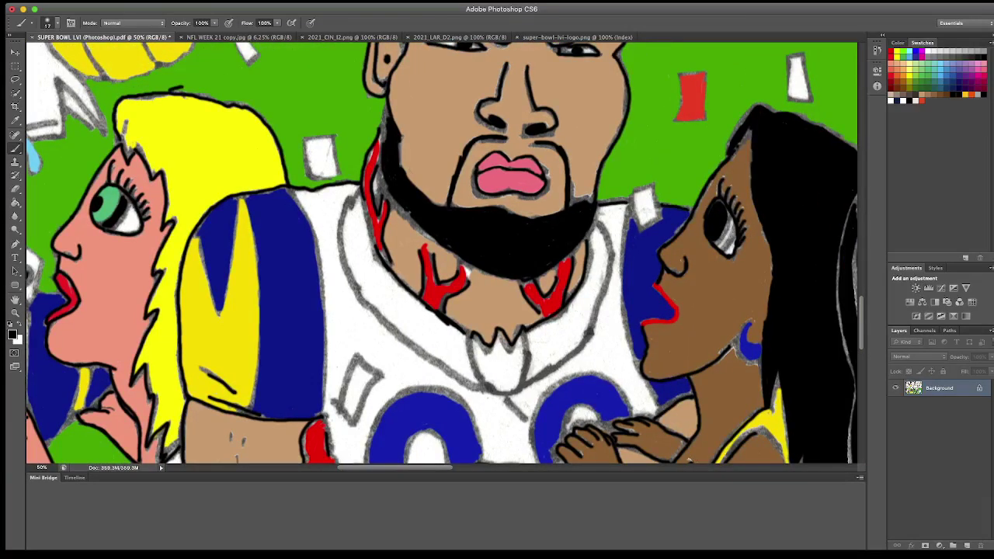
{"action": "scroll", "coordinate": [443, 253], "scroll_direction": "down", "scroll_amount": 3}
{"action": "scroll", "coordinate": [443, 253], "scroll_direction": "down", "scroll_amount": 2}
{"action": "scroll", "coordinate": [443, 253], "scroll_direction": "down", "scroll_amount": 4}
{"action": "scroll", "coordinate": [443, 252], "scroll_direction": "down", "scroll_amount": 1}
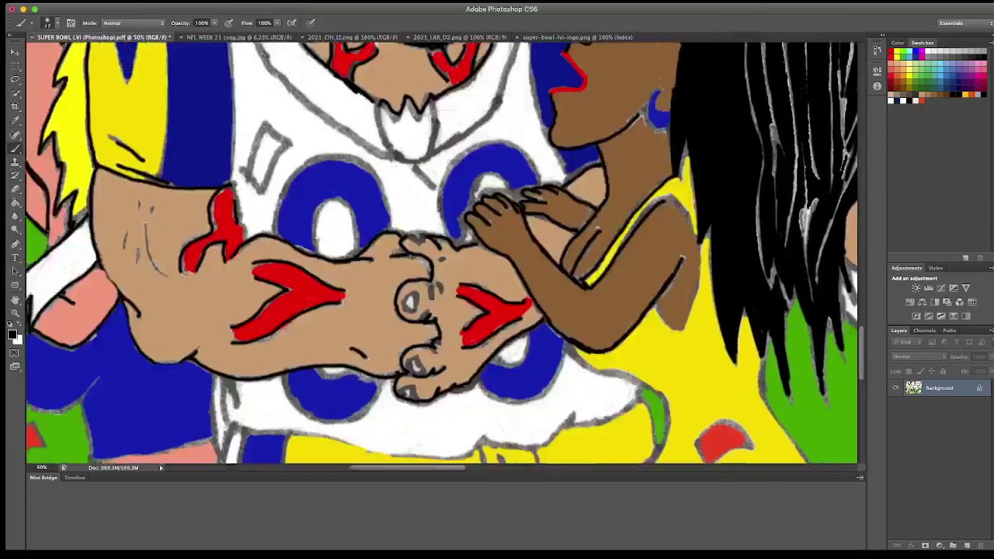
{"action": "scroll", "coordinate": [443, 253], "scroll_direction": "right", "scroll_amount": 5}
{"action": "scroll", "coordinate": [443, 253], "scroll_direction": "down", "scroll_amount": 6}
{"action": "mouse_move", "coordinate": [449, 155]}
{"action": "left_mouse_down"}
{"action": "mouse_move", "coordinate": [544, 216]}
{"action": "mouse_move", "coordinate": [550, 246]}
{"action": "left_mouse_up"}
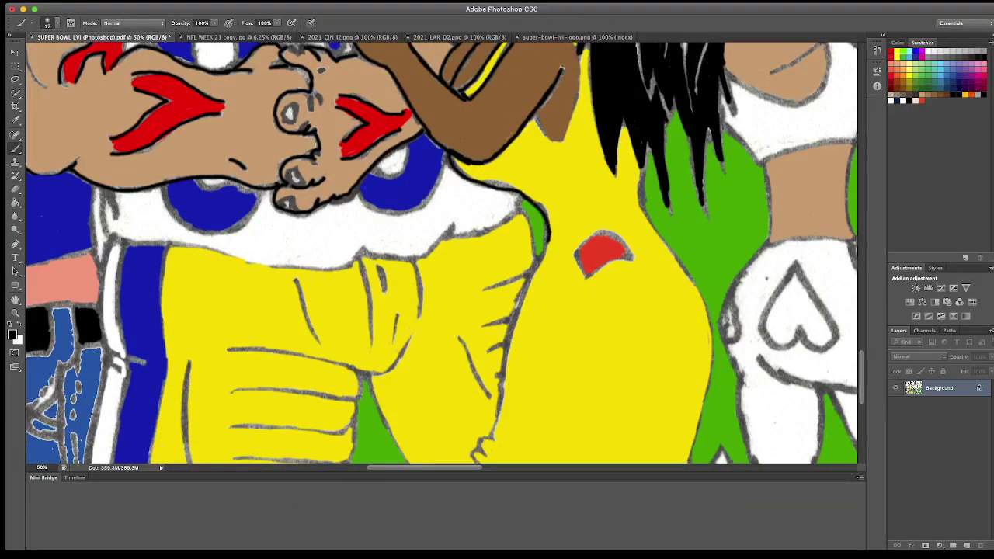
Step: Outline the yellow outfit shape where it meets the green background
{"action": "scroll", "coordinate": [550, 245], "scroll_direction": "down", "scroll_amount": 5}
{"action": "scroll", "coordinate": [550, 245], "scroll_direction": "left", "scroll_amount": 2}
{"action": "scroll", "coordinate": [550, 245], "scroll_direction": "down", "scroll_amount": 1}
{"action": "mouse_move", "coordinate": [595, 98]}
{"action": "left_mouse_down"}
{"action": "mouse_move", "coordinate": [556, 194]}
{"action": "mouse_move", "coordinate": [527, 326]}
{"action": "mouse_move", "coordinate": [622, 346]}
{"action": "mouse_move", "coordinate": [734, 333]}
{"action": "left_mouse_up"}
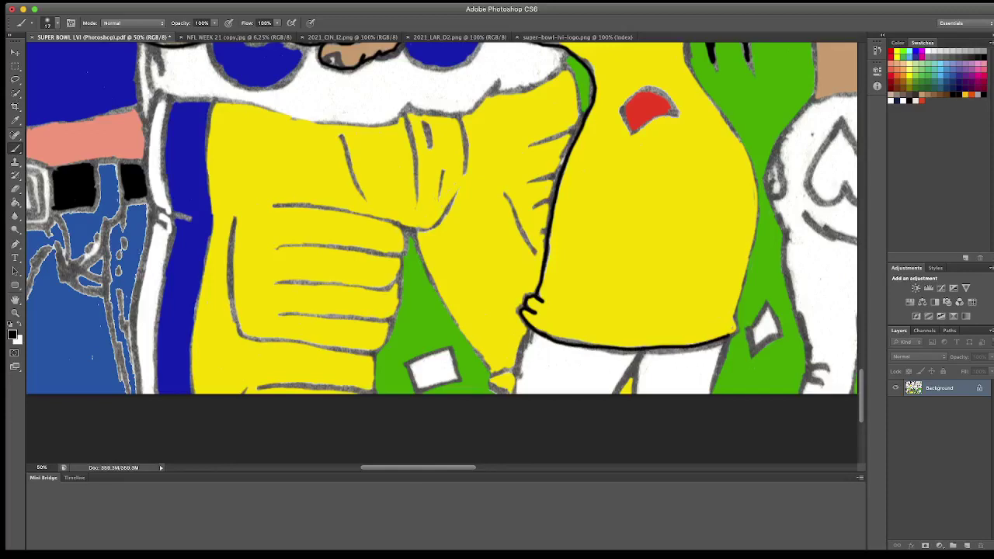
Step: Outline the yellow dress's lower edges down to the image bottom and its right edge
{"action": "left_click_drag", "start_coordinate": [635, 353], "coordinate": [618, 395]}
{"action": "left_click_drag", "start_coordinate": [530, 333], "coordinate": [513, 394]}
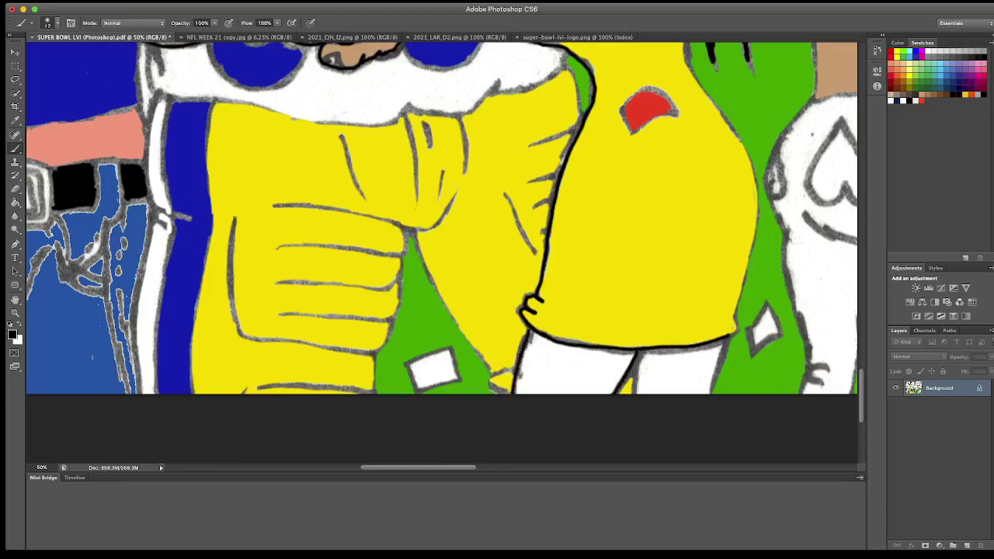
{"action": "left_click_drag", "start_coordinate": [644, 352], "coordinate": [637, 393]}
{"action": "left_click_drag", "start_coordinate": [531, 331], "coordinate": [526, 342]}
{"action": "left_click_drag", "start_coordinate": [517, 379], "coordinate": [511, 395]}
{"action": "left_click_drag", "start_coordinate": [730, 338], "coordinate": [710, 393]}
{"action": "mouse_move", "coordinate": [693, 78]}
{"action": "left_mouse_down"}
{"action": "mouse_move", "coordinate": [759, 188]}
{"action": "mouse_move", "coordinate": [730, 340]}
{"action": "left_mouse_up"}
Step: Outline the green shape's left edge and the brown arm's right edge and lower corner
{"action": "scroll", "coordinate": [730, 341], "scroll_direction": "up", "scroll_amount": 5}
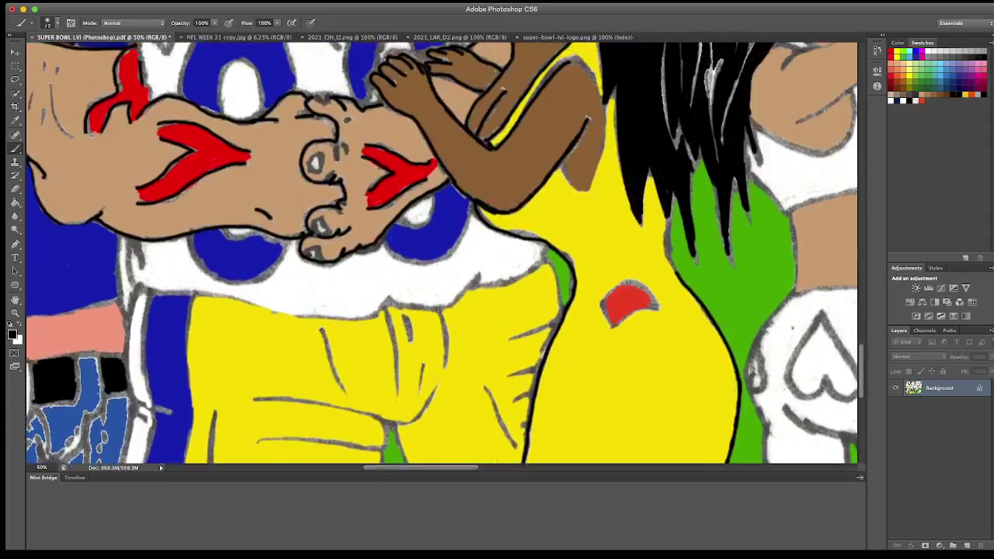
{"action": "left_click_drag", "start_coordinate": [669, 218], "coordinate": [679, 281]}
{"action": "left_click_drag", "start_coordinate": [567, 58], "coordinate": [590, 77]}
{"action": "mouse_move", "coordinate": [558, 164]}
{"action": "left_mouse_down"}
{"action": "mouse_move", "coordinate": [588, 195]}
{"action": "mouse_move", "coordinate": [603, 96]}
{"action": "mouse_move", "coordinate": [593, 72]}
{"action": "left_mouse_up"}
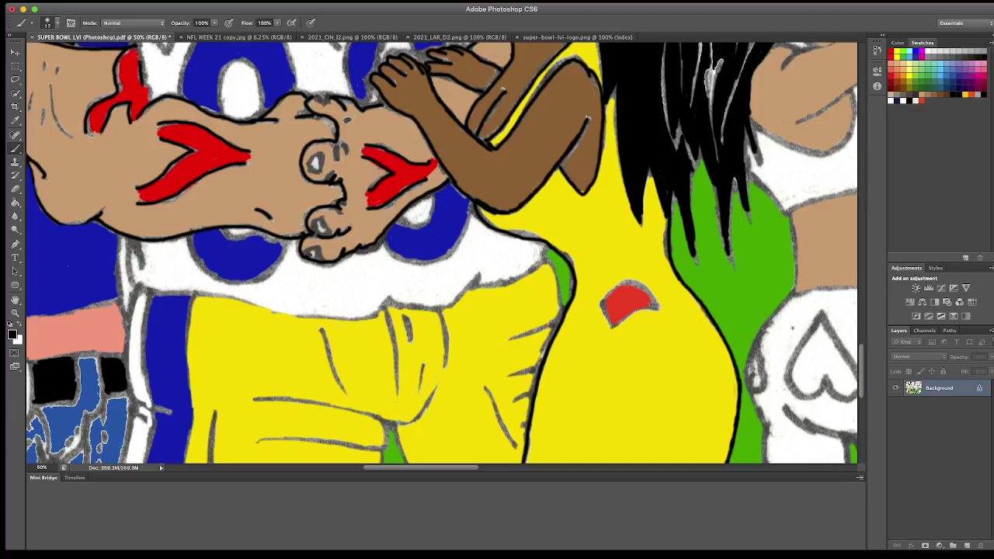
Step: Sample the arm's brown and fill both legs below the yellow dress with it
{"action": "key", "text": "i"}
{"action": "left_click", "coordinate": [481, 229]}
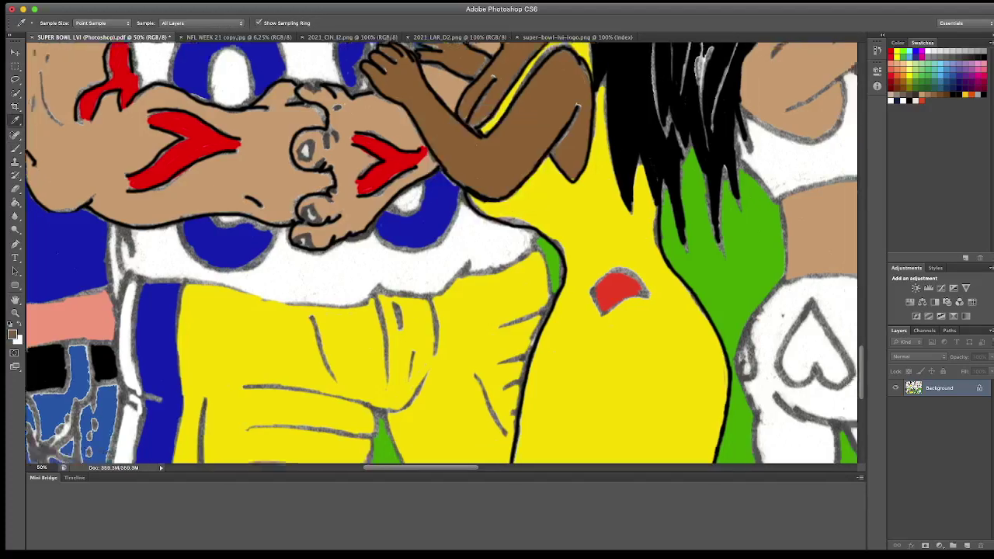
{"action": "scroll", "coordinate": [441, 253], "scroll_direction": "down", "scroll_amount": 5}
{"action": "key", "text": "g"}
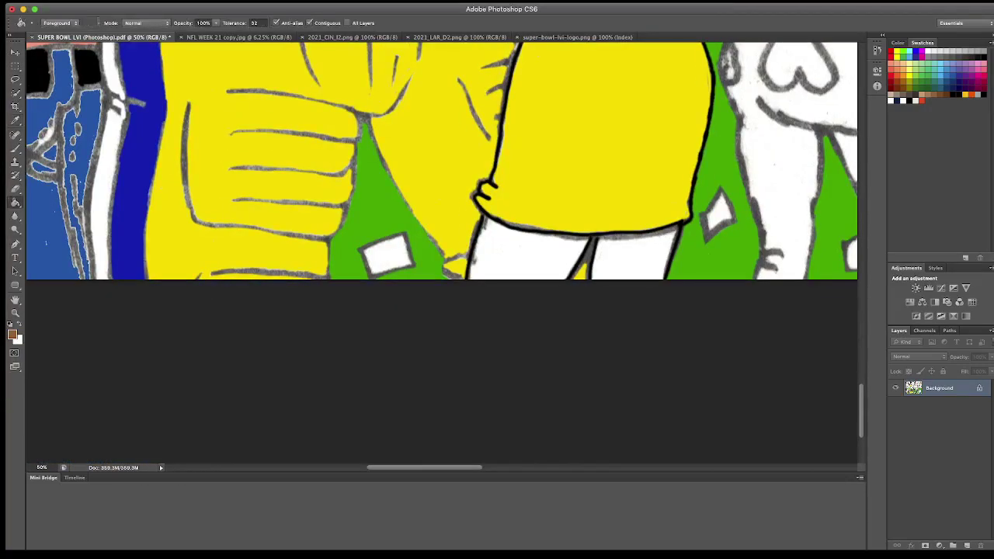
{"action": "left_click", "coordinate": [528, 252]}
{"action": "left_click", "coordinate": [631, 256]}
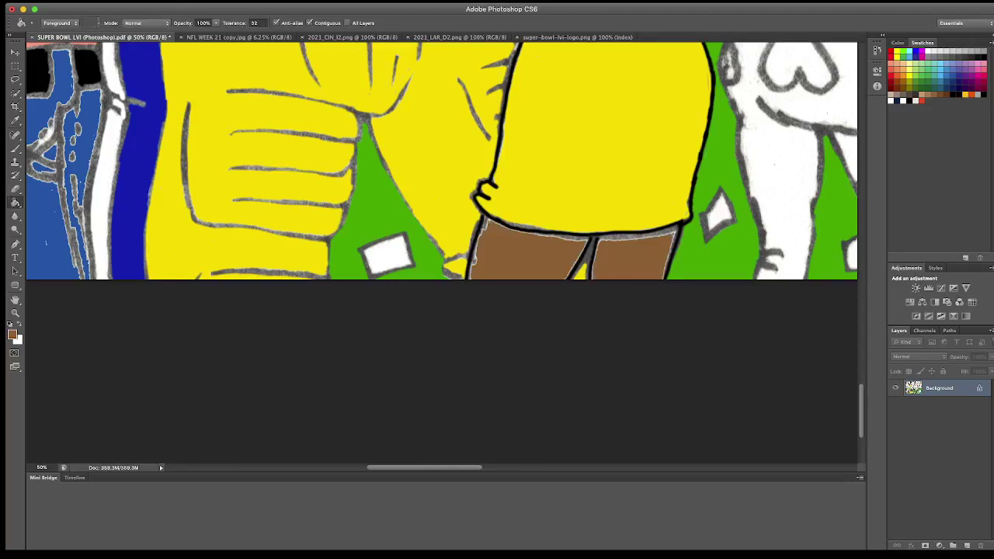
Step: Brush brown over the left leg's edge and the dark gap between the legs
{"action": "key", "text": "b"}
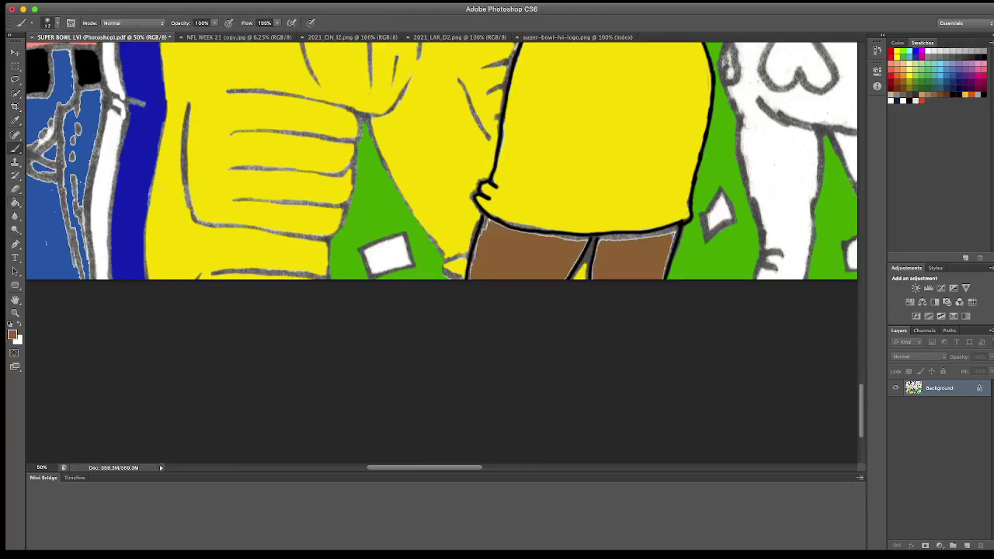
{"action": "mouse_move", "coordinate": [470, 276]}
{"action": "left_mouse_down"}
{"action": "mouse_move", "coordinate": [476, 240]}
{"action": "mouse_move", "coordinate": [582, 239]}
{"action": "left_mouse_up"}
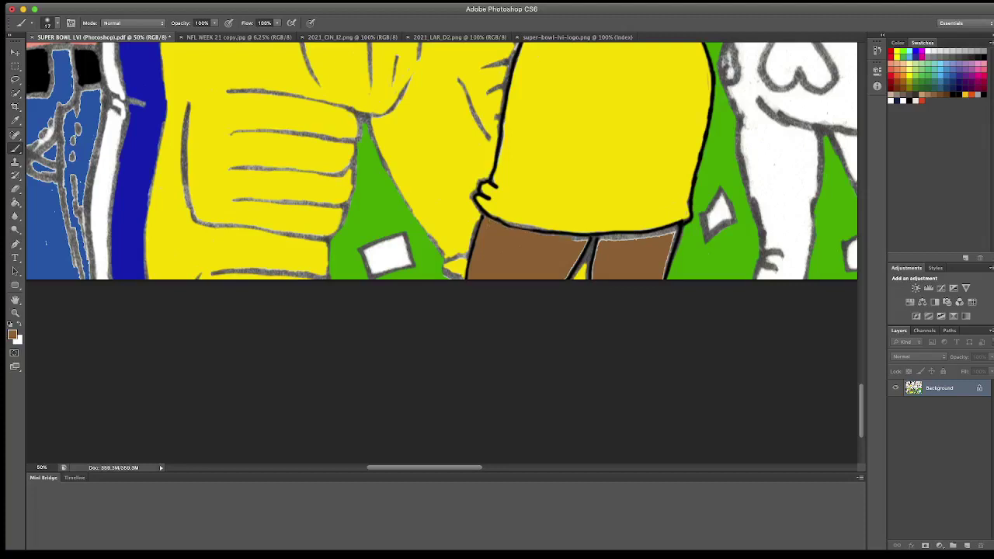
{"action": "left_click", "coordinate": [588, 242]}
{"action": "mouse_move", "coordinate": [584, 247]}
{"action": "left_mouse_down"}
{"action": "mouse_move", "coordinate": [580, 259]}
{"action": "mouse_move", "coordinate": [676, 229]}
{"action": "mouse_move", "coordinate": [665, 271]}
{"action": "left_mouse_up"}
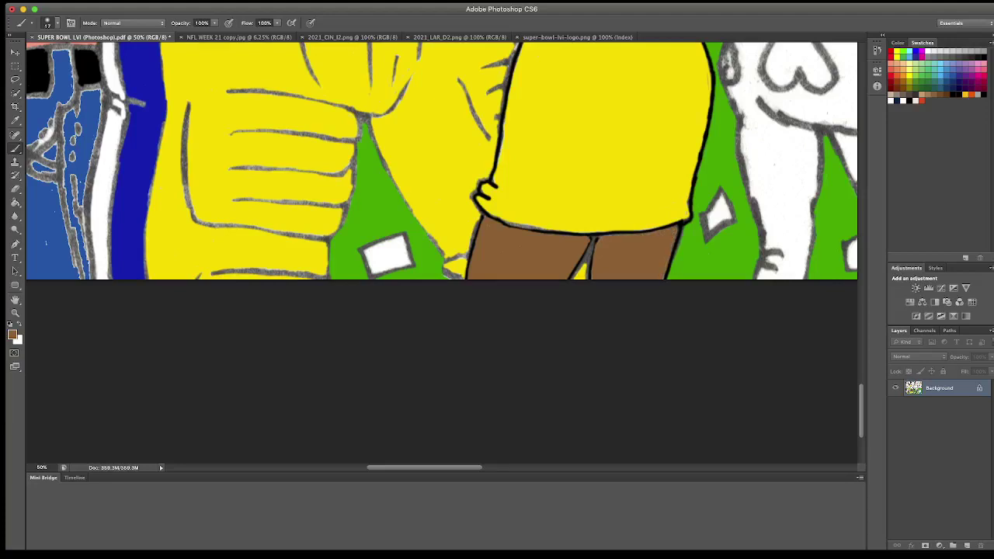
{"action": "scroll", "coordinate": [443, 233], "scroll_direction": "up", "scroll_amount": 5}
{"action": "scroll", "coordinate": [443, 233], "scroll_direction": "left", "scroll_amount": 5}
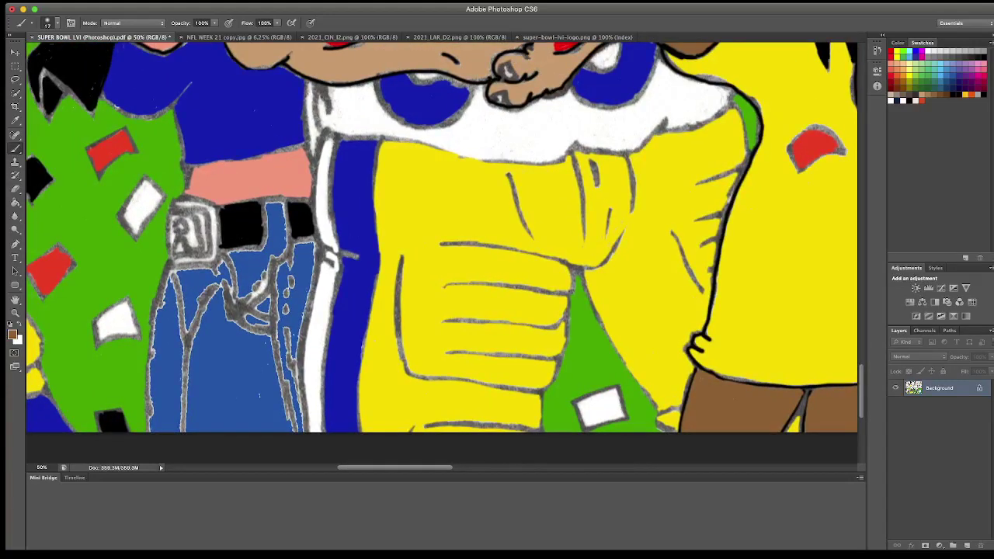
Step: Switch to black and outline the yellow sleeve and the green area's right edge
{"action": "key", "text": "d"}
{"action": "key", "text": "z"}
{"action": "left_click_drag", "start_coordinate": [575, 271], "coordinate": [536, 431]}
{"action": "scroll", "coordinate": [535, 431], "scroll_direction": "down", "scroll_amount": 2}
{"action": "scroll", "coordinate": [536, 431], "scroll_direction": "down", "scroll_amount": 3}
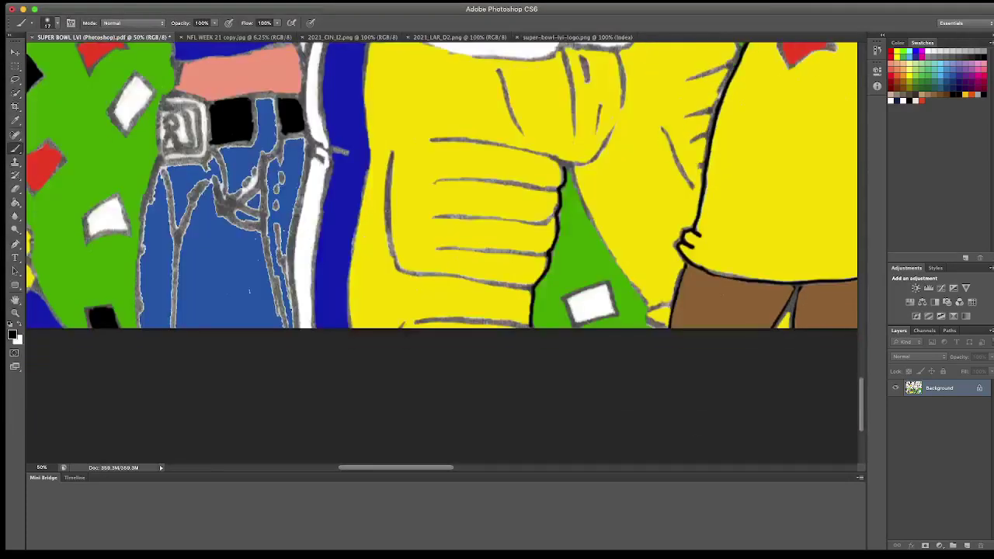
{"action": "left_click_drag", "start_coordinate": [569, 165], "coordinate": [657, 328]}
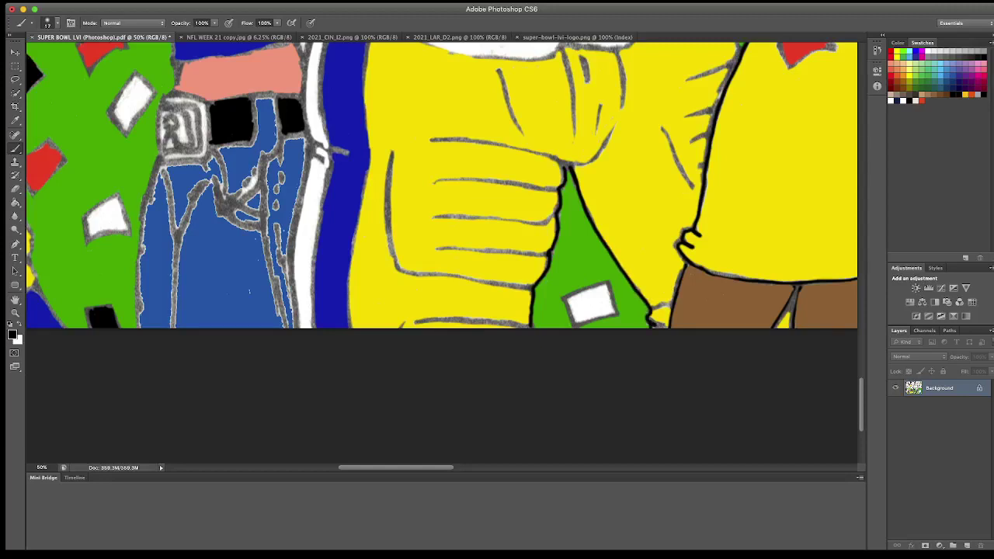
{"action": "scroll", "coordinate": [443, 249], "scroll_direction": "up", "scroll_amount": 8}
Step: Outline the white collar, white stripe, blue top against green, and the belt and jeans
{"action": "left_click_drag", "start_coordinate": [350, 172], "coordinate": [362, 330]}
{"action": "scroll", "coordinate": [295, 395], "scroll_direction": "down", "scroll_amount": 4}
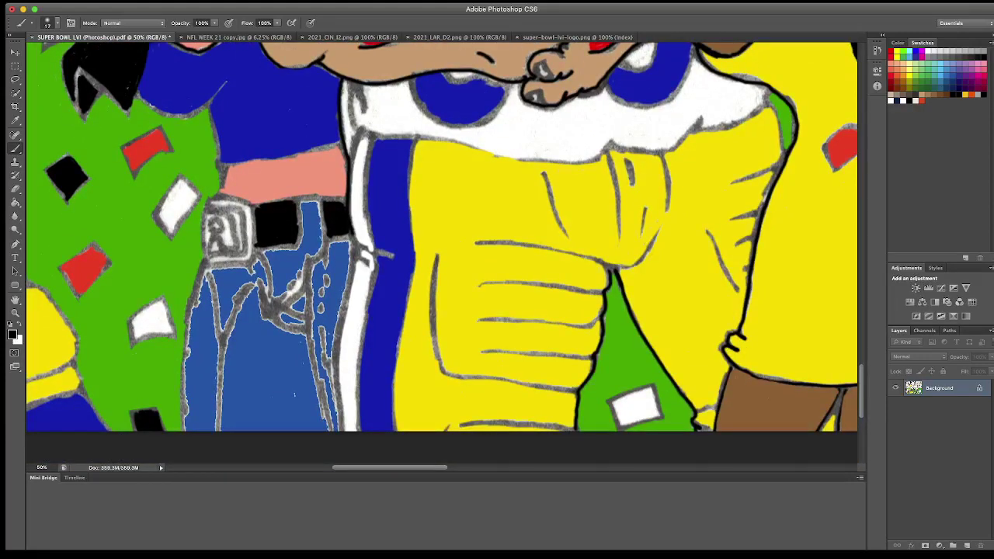
{"action": "mouse_move", "coordinate": [353, 234]}
{"action": "left_mouse_down"}
{"action": "mouse_move", "coordinate": [369, 252]}
{"action": "mouse_move", "coordinate": [343, 321]}
{"action": "mouse_move", "coordinate": [341, 432]}
{"action": "left_mouse_up"}
{"action": "scroll", "coordinate": [341, 431], "scroll_direction": "up", "scroll_amount": 7}
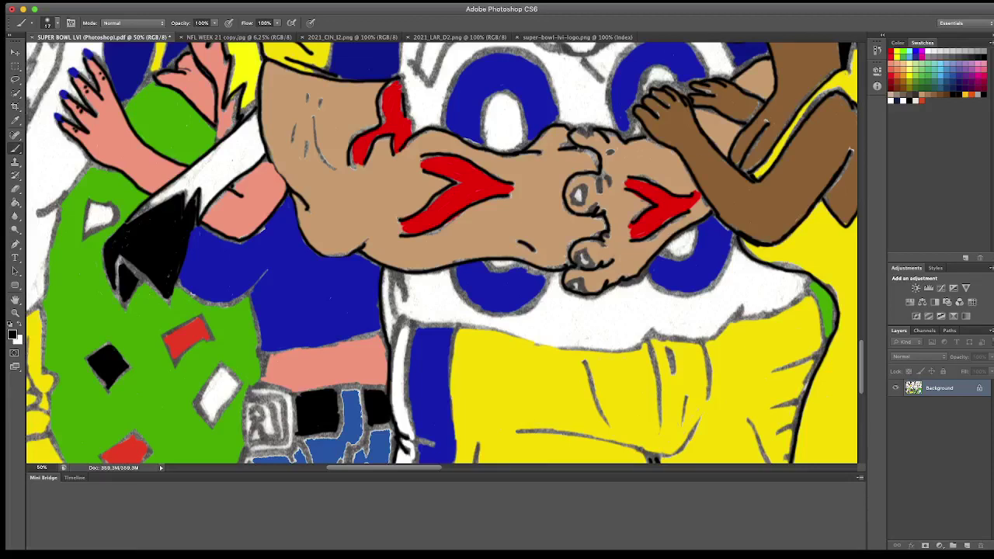
{"action": "mouse_move", "coordinate": [177, 286]}
{"action": "left_mouse_down"}
{"action": "mouse_move", "coordinate": [225, 307]}
{"action": "mouse_move", "coordinate": [250, 298]}
{"action": "mouse_move", "coordinate": [267, 374]}
{"action": "left_mouse_up"}
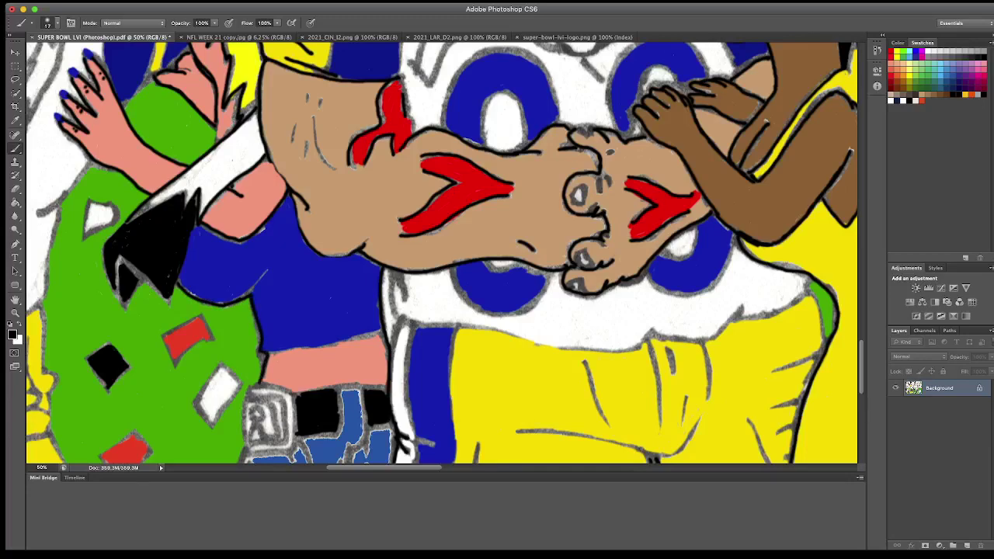
{"action": "scroll", "coordinate": [264, 378], "scroll_direction": "down", "scroll_amount": 5}
{"action": "left_click_drag", "start_coordinate": [323, 247], "coordinate": [311, 335]}
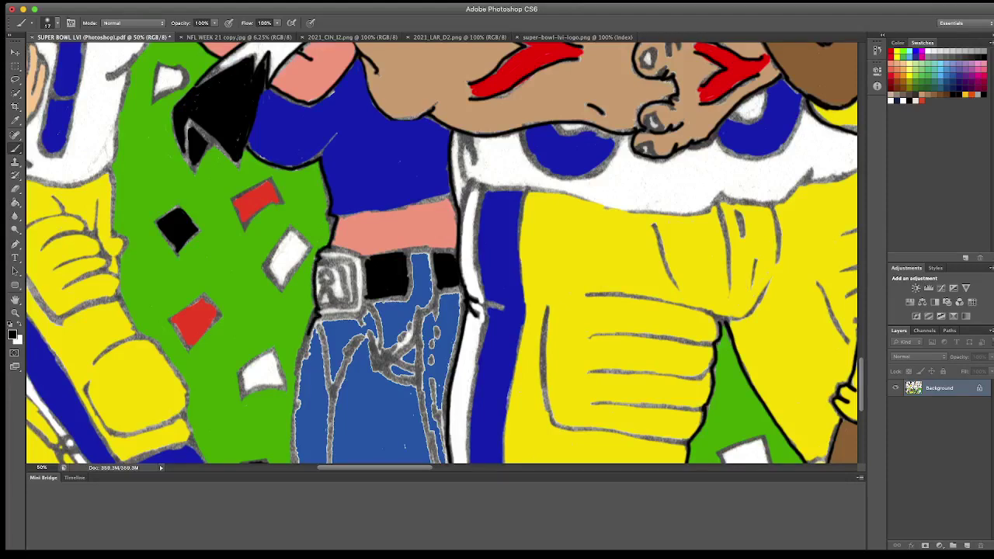
Step: Outline the yellow sleeve's right edge down to the bottom of the image
{"action": "scroll", "coordinate": [334, 338], "scroll_direction": "down", "scroll_amount": 5}
{"action": "scroll", "coordinate": [334, 342], "scroll_direction": "left", "scroll_amount": 1}
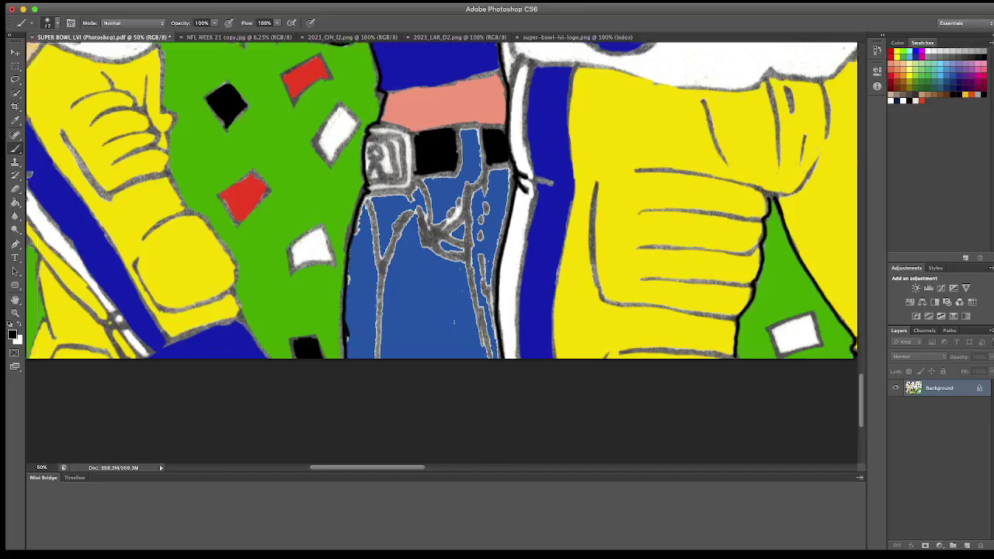
{"action": "scroll", "coordinate": [442, 253], "scroll_direction": "up", "scroll_amount": 5}
{"action": "scroll", "coordinate": [442, 252], "scroll_direction": "left", "scroll_amount": 5}
{"action": "mouse_move", "coordinate": [282, 160]}
{"action": "left_mouse_down"}
{"action": "mouse_move", "coordinate": [289, 269]}
{"action": "mouse_move", "coordinate": [350, 371]}
{"action": "mouse_move", "coordinate": [358, 410]}
{"action": "left_mouse_up"}
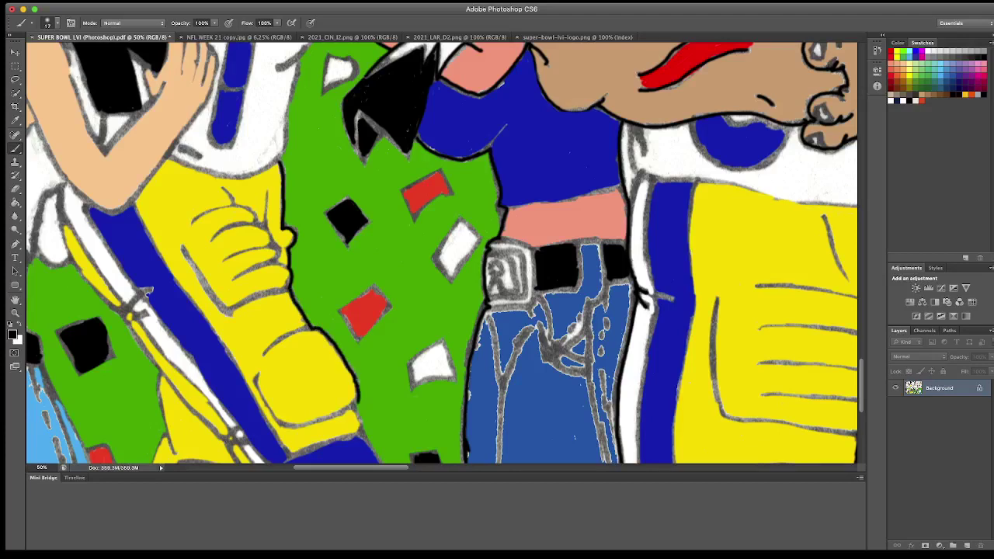
{"action": "scroll", "coordinate": [359, 410], "scroll_direction": "down", "scroll_amount": 3}
{"action": "left_click_drag", "start_coordinate": [354, 342], "coordinate": [390, 407]}
Step: Outline the yellow shape's left edge, redoing one stray stroke, plus the white and yellow strips
{"action": "left_click_drag", "start_coordinate": [169, 367], "coordinate": [152, 407]}
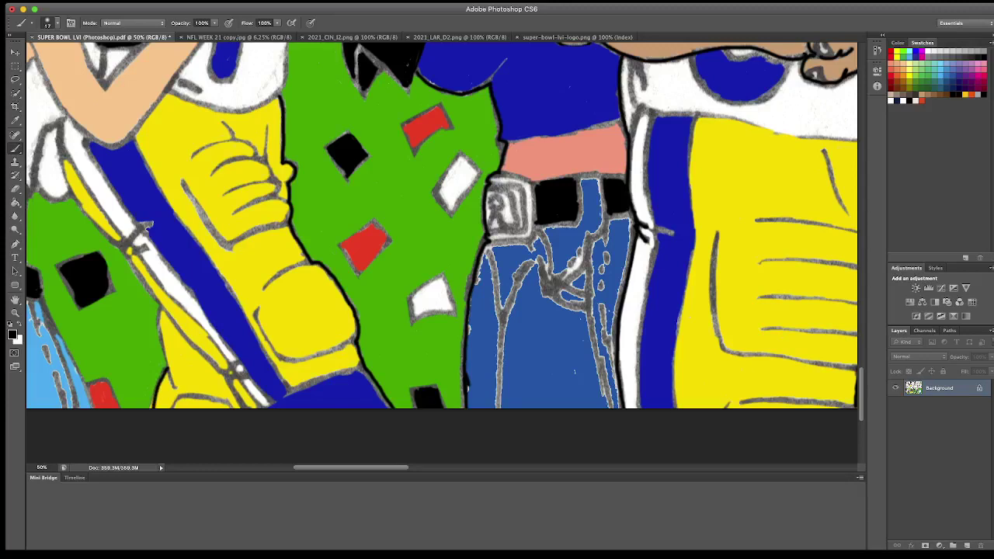
{"action": "key", "text": "ctrl+z"}
{"action": "mouse_move", "coordinate": [152, 407]}
{"action": "left_mouse_down"}
{"action": "mouse_move", "coordinate": [168, 362]}
{"action": "mouse_move", "coordinate": [160, 306]}
{"action": "left_mouse_up"}
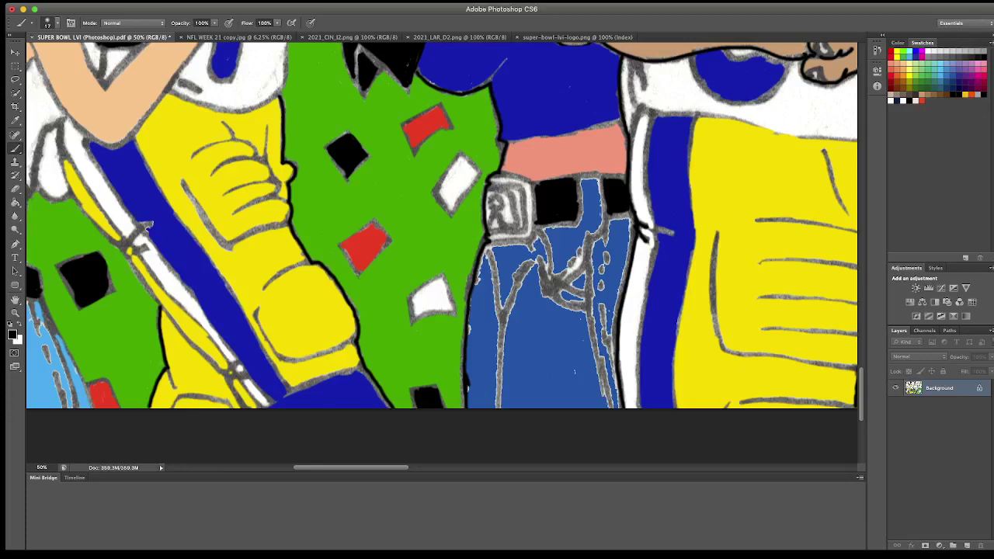
{"action": "left_click_drag", "start_coordinate": [127, 255], "coordinate": [223, 370]}
{"action": "mouse_move", "coordinate": [127, 253]}
{"action": "left_mouse_down"}
{"action": "mouse_move", "coordinate": [81, 205]}
{"action": "mouse_move", "coordinate": [61, 163]}
{"action": "mouse_move", "coordinate": [59, 126]}
{"action": "left_mouse_up"}
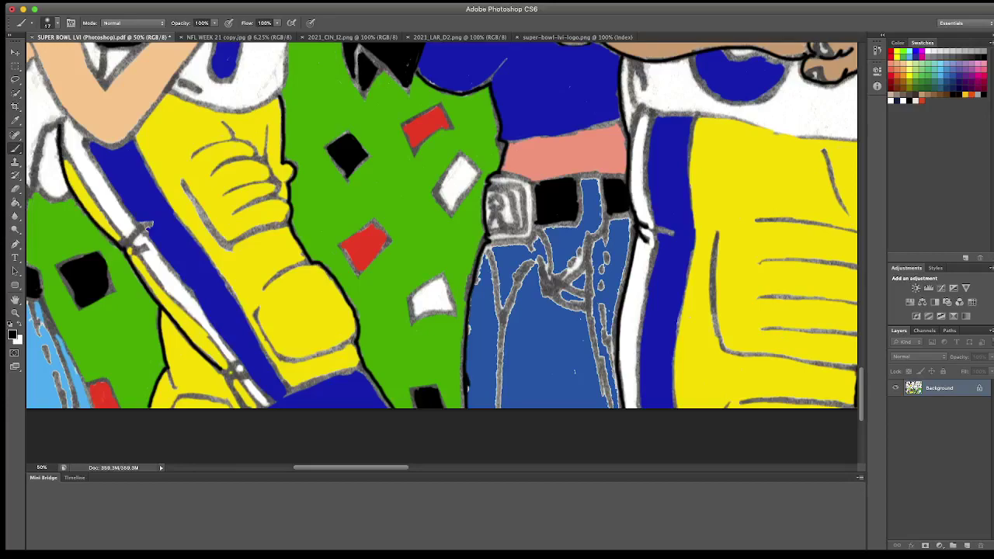
{"action": "key", "text": "ctrl+minus"}
Step: Zoom out to review the full scene, then draw a black line along the red-haired woman's shirt hem
{"action": "key", "text": "ctrl+minus"}
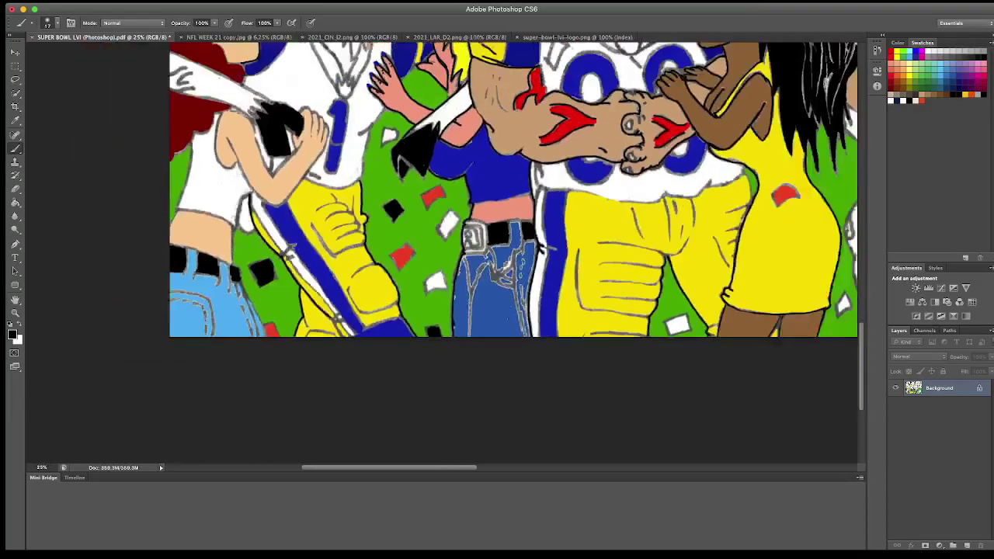
{"action": "key", "text": "ctrl+minus"}
{"action": "key", "text": "ctrl+minus"}
{"action": "key", "text": "ctrl+minus"}
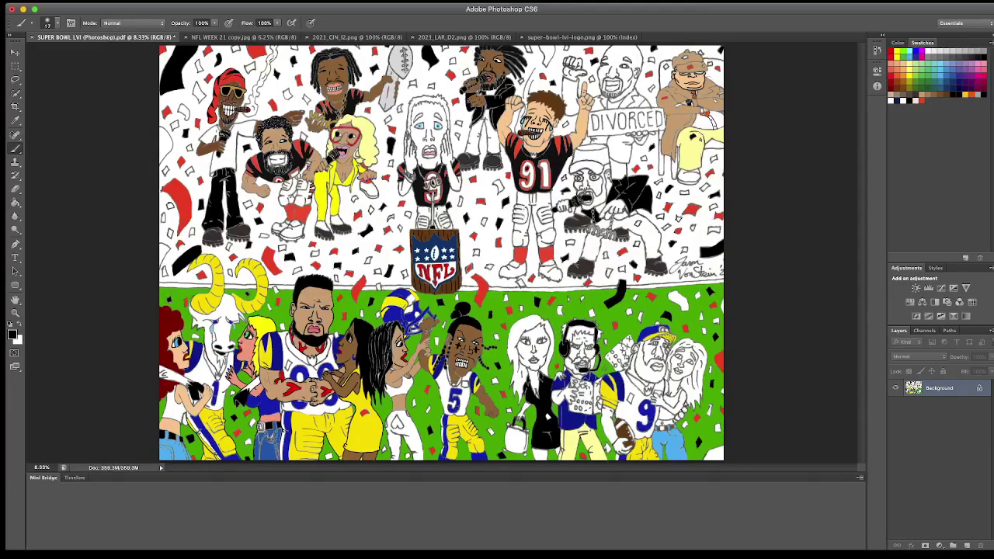
{"action": "scroll", "coordinate": [433, 260], "scroll_direction": "up", "scroll_amount": 2}
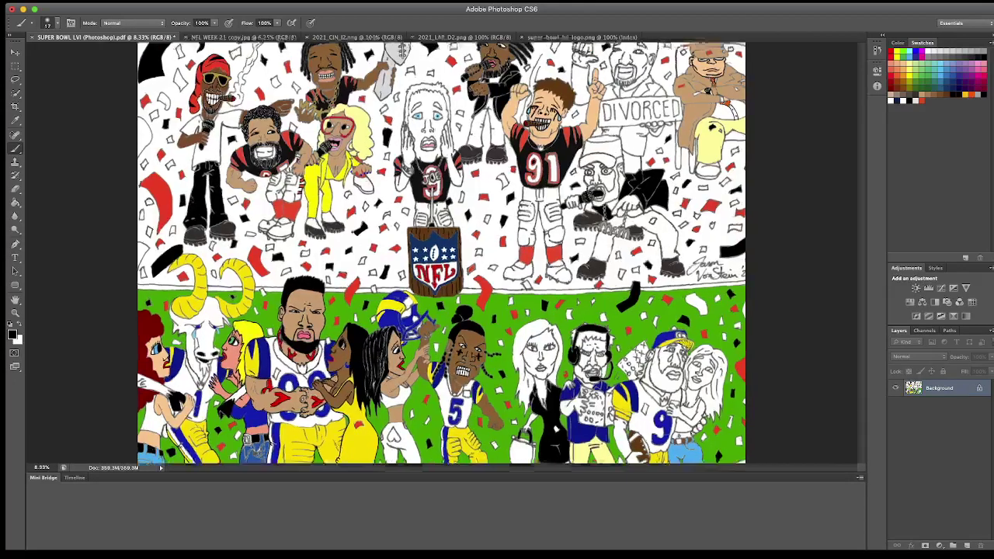
{"action": "scroll", "coordinate": [433, 261], "scroll_direction": "up", "scroll_amount": 3}
{"action": "scroll", "coordinate": [433, 260], "scroll_direction": "up", "scroll_amount": 3}
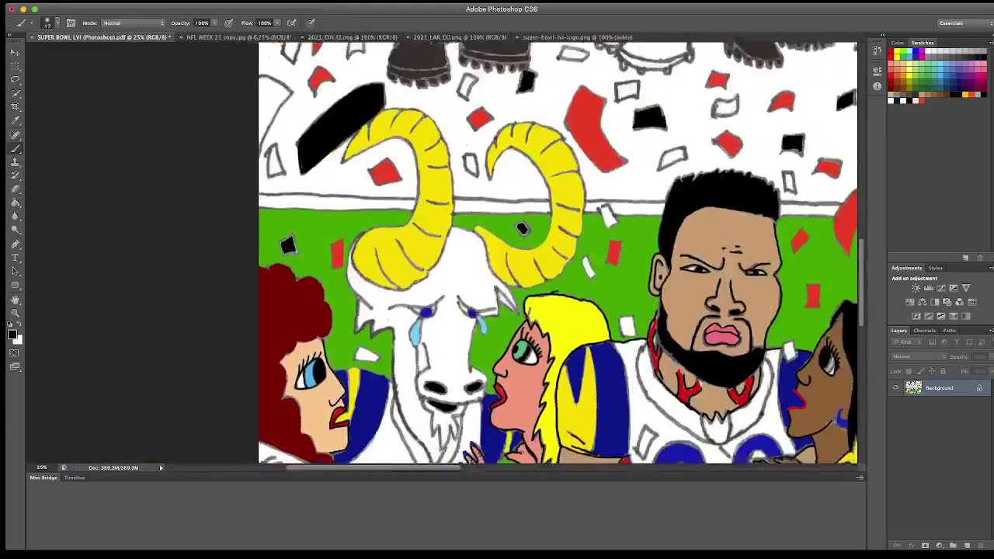
{"action": "scroll", "coordinate": [606, 241], "scroll_direction": "down", "scroll_amount": 3}
{"action": "scroll", "coordinate": [605, 241], "scroll_direction": "down", "scroll_amount": 3}
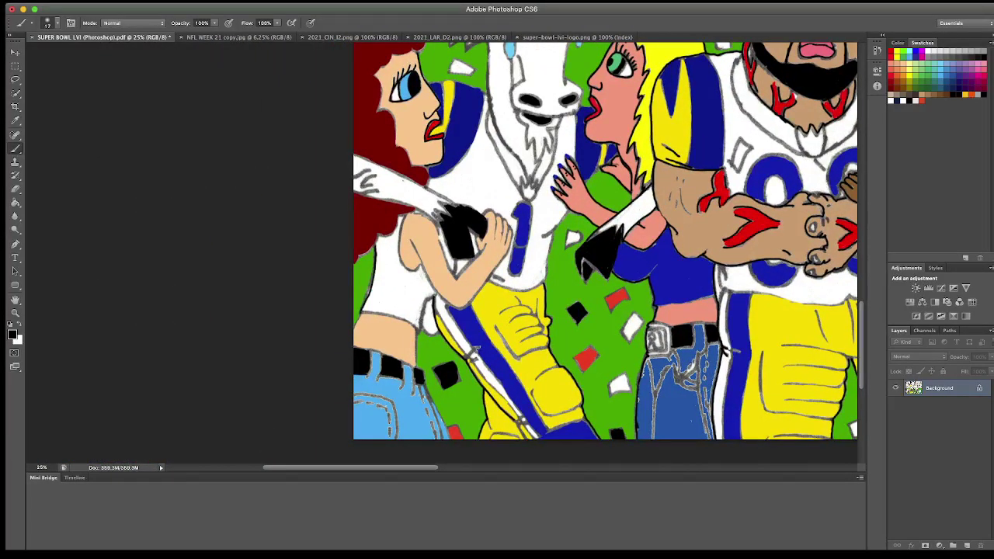
{"action": "mouse_move", "coordinate": [361, 314]}
{"action": "left_mouse_down"}
{"action": "mouse_move", "coordinate": [420, 333]}
{"action": "mouse_move", "coordinate": [417, 360]}
{"action": "left_mouse_up"}
{"action": "left_click_drag", "start_coordinate": [355, 316], "coordinate": [362, 328]}
Step: Ink bold black outlines along the white shirt edge and the white arm's top and bottom edges
{"action": "key", "text": "ctrl+plus"}
{"action": "key", "text": "ctrl+plus"}
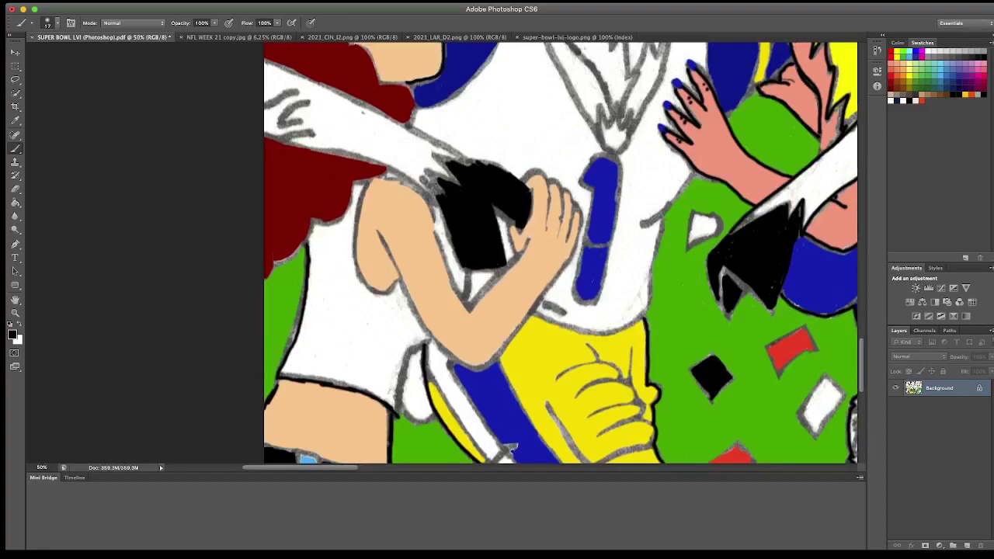
{"action": "scroll", "coordinate": [508, 273], "scroll_direction": "down", "scroll_amount": 1}
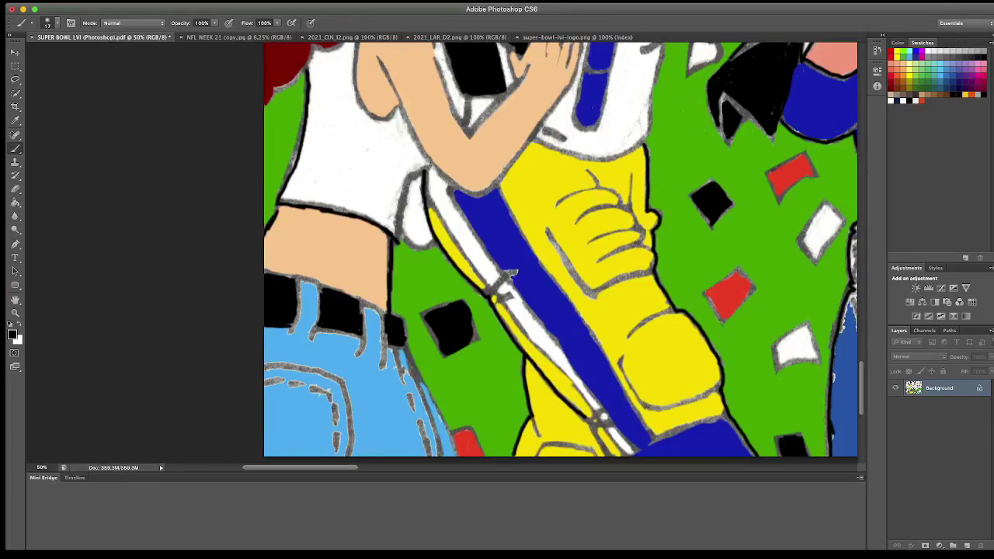
{"action": "left_click_drag", "start_coordinate": [397, 233], "coordinate": [417, 173]}
{"action": "scroll", "coordinate": [560, 249], "scroll_direction": "down", "scroll_amount": 3}
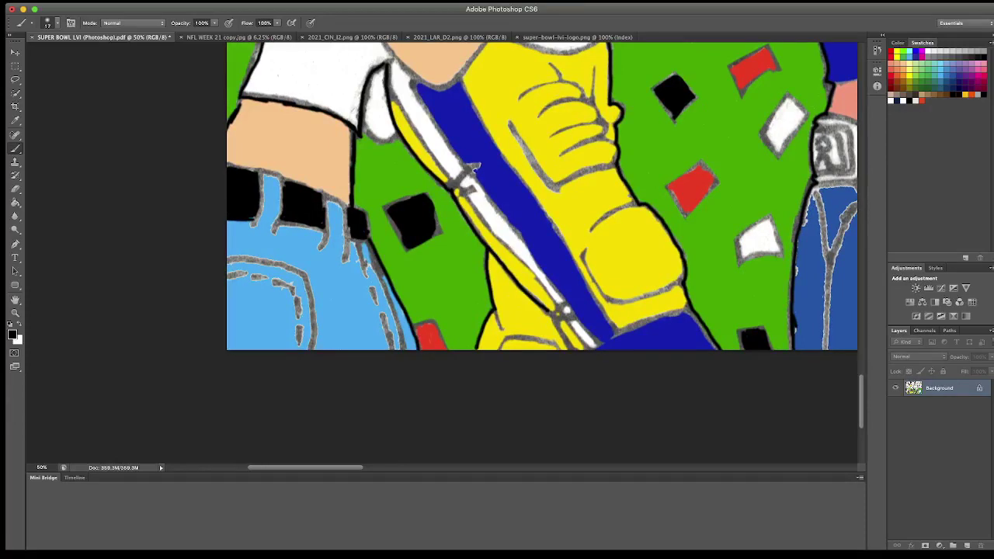
{"action": "scroll", "coordinate": [419, 342], "scroll_direction": "up", "scroll_amount": 4}
{"action": "scroll", "coordinate": [476, 311], "scroll_direction": "up", "scroll_amount": 2}
{"action": "scroll", "coordinate": [435, 279], "scroll_direction": "up", "scroll_amount": 5}
{"action": "scroll", "coordinate": [435, 280], "scroll_direction": "left", "scroll_amount": 1}
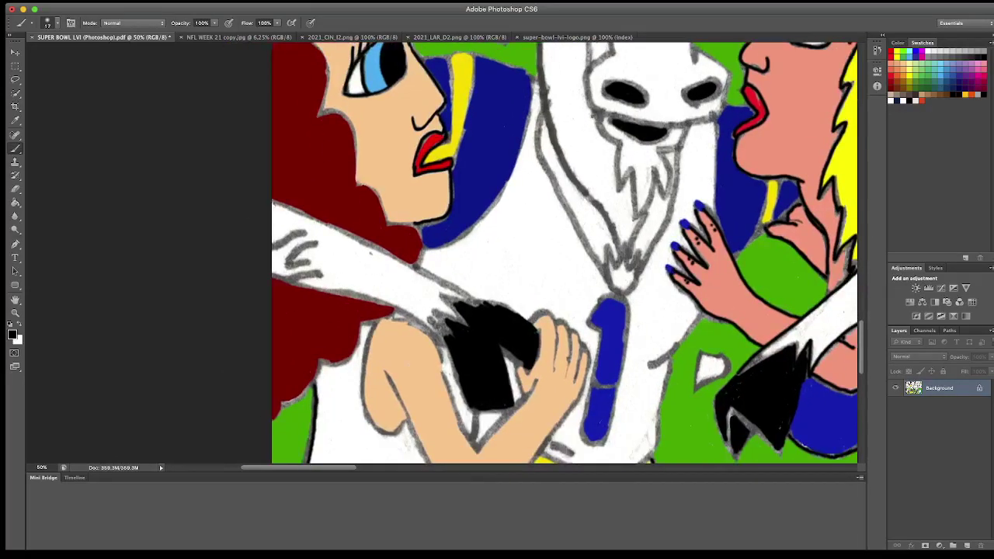
{"action": "left_click_drag", "start_coordinate": [272, 200], "coordinate": [474, 303]}
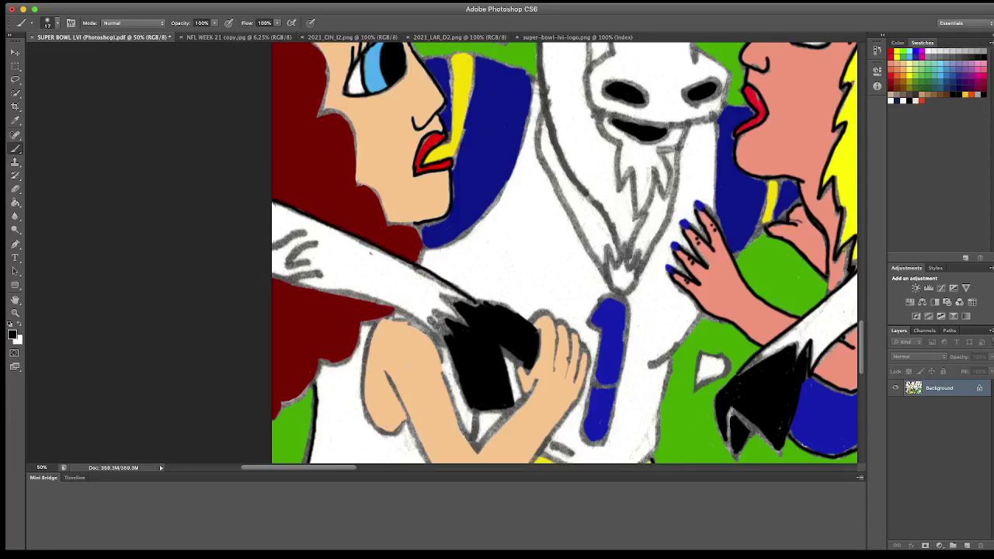
{"action": "mouse_move", "coordinate": [272, 277]}
{"action": "left_mouse_down"}
{"action": "mouse_move", "coordinate": [371, 300]}
{"action": "mouse_move", "coordinate": [448, 334]}
{"action": "mouse_move", "coordinate": [437, 314]}
{"action": "mouse_move", "coordinate": [469, 325]}
{"action": "left_mouse_up"}
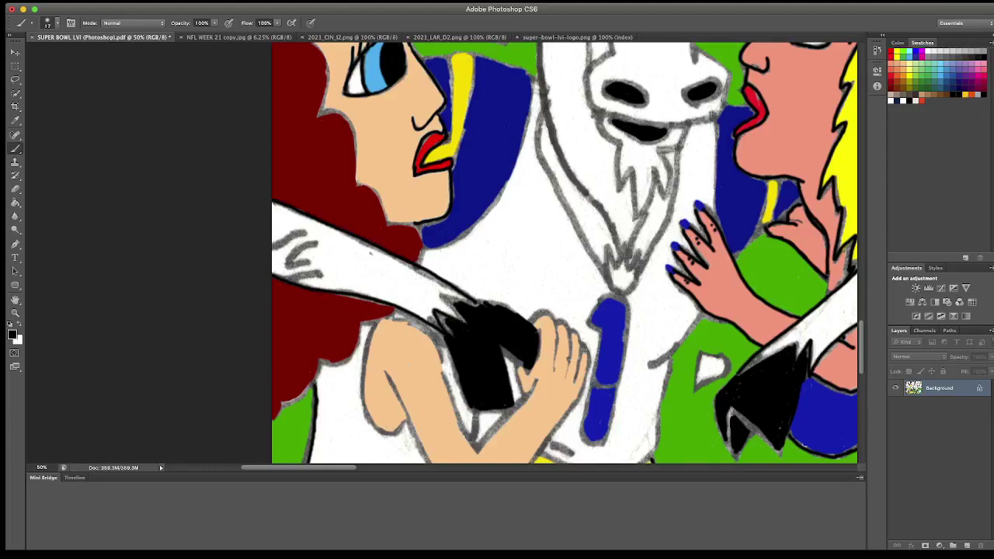
{"action": "mouse_move", "coordinate": [286, 273]}
{"action": "left_mouse_down"}
{"action": "mouse_move", "coordinate": [323, 277]}
{"action": "mouse_move", "coordinate": [287, 265]}
{"action": "mouse_move", "coordinate": [319, 244]}
{"action": "mouse_move", "coordinate": [282, 243]}
{"action": "mouse_move", "coordinate": [308, 233]}
{"action": "left_mouse_up"}
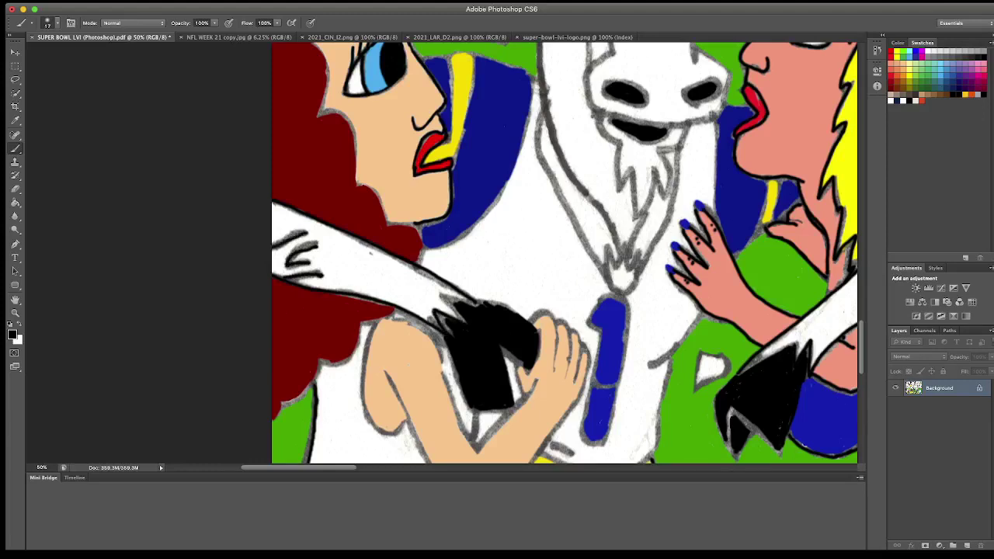
{"action": "mouse_move", "coordinate": [273, 416]}
{"action": "left_mouse_down"}
{"action": "mouse_move", "coordinate": [355, 352]}
{"action": "mouse_move", "coordinate": [361, 323]}
{"action": "mouse_move", "coordinate": [396, 311]}
{"action": "mouse_move", "coordinate": [364, 349]}
{"action": "mouse_move", "coordinate": [363, 400]}
{"action": "mouse_move", "coordinate": [392, 431]}
{"action": "left_mouse_up"}
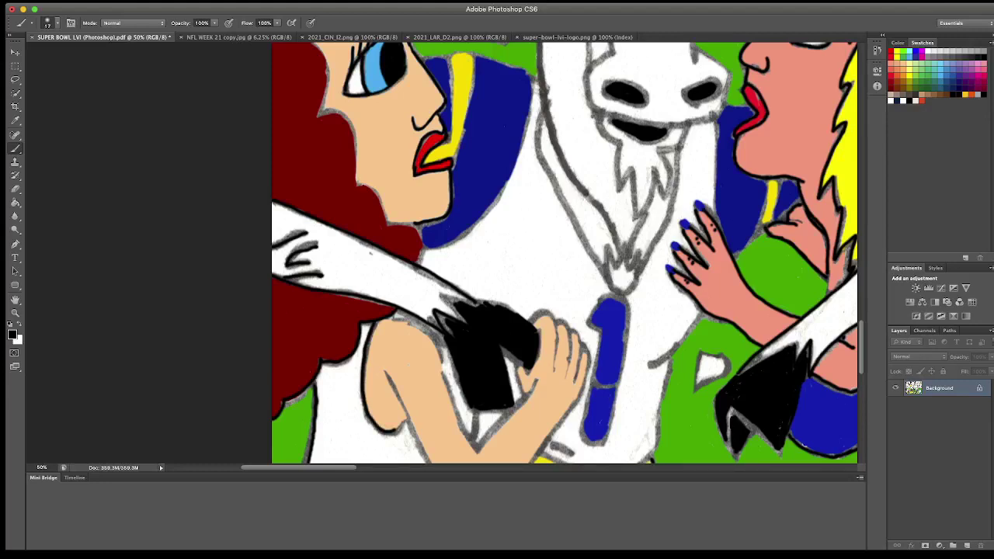
Step: Outline the tan arm, the hand's thumb and fingers, and the red-haired woman's face edge
{"action": "scroll", "coordinate": [565, 254], "scroll_direction": "down", "scroll_amount": 5}
{"action": "scroll", "coordinate": [565, 254], "scroll_direction": "right", "scroll_amount": 2}
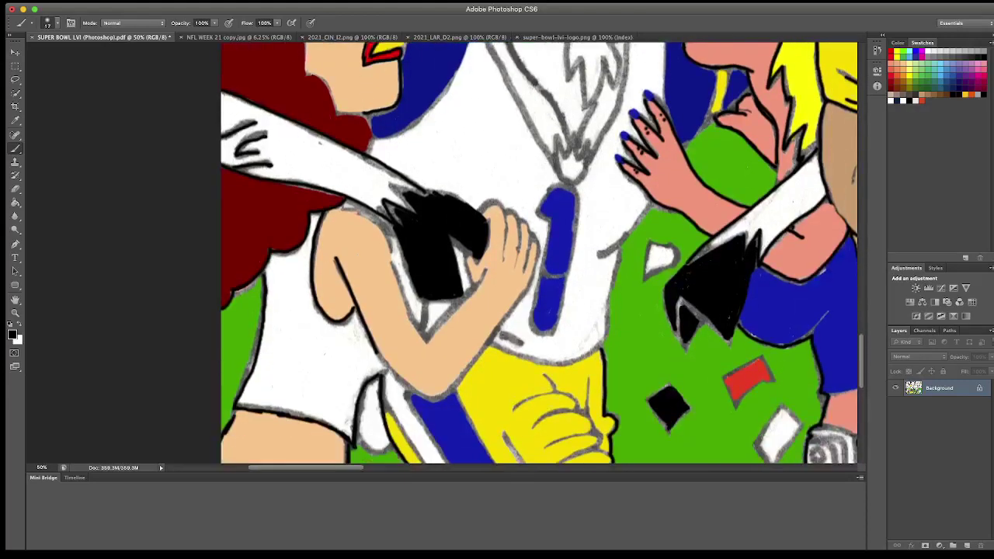
{"action": "mouse_move", "coordinate": [342, 206]}
{"action": "left_mouse_down"}
{"action": "mouse_move", "coordinate": [390, 253]}
{"action": "mouse_move", "coordinate": [428, 345]}
{"action": "mouse_move", "coordinate": [490, 267]}
{"action": "mouse_move", "coordinate": [470, 262]}
{"action": "mouse_move", "coordinate": [468, 250]}
{"action": "left_mouse_up"}
{"action": "mouse_move", "coordinate": [480, 214]}
{"action": "left_mouse_down"}
{"action": "mouse_move", "coordinate": [491, 204]}
{"action": "mouse_move", "coordinate": [506, 229]}
{"action": "mouse_move", "coordinate": [505, 253]}
{"action": "mouse_move", "coordinate": [513, 215]}
{"action": "mouse_move", "coordinate": [520, 256]}
{"action": "left_mouse_up"}
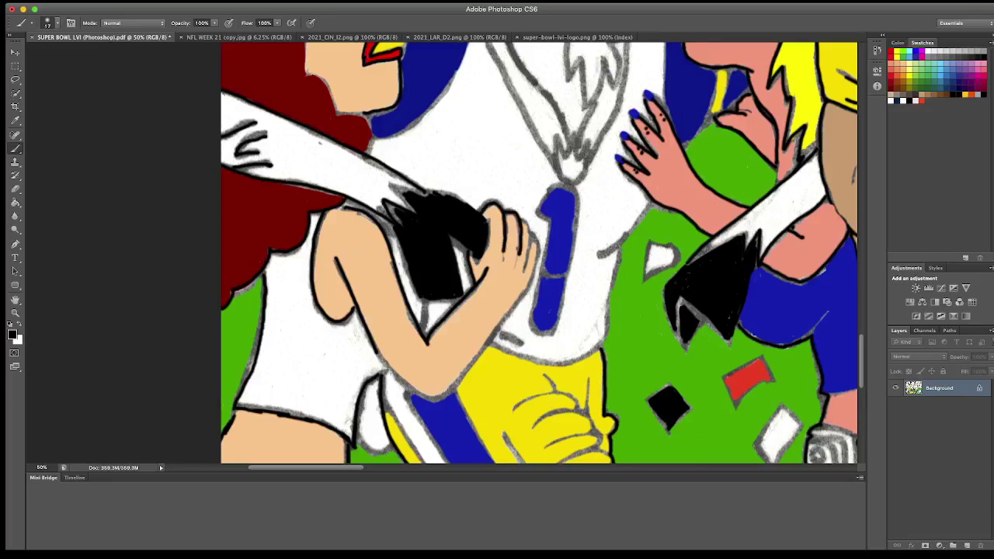
{"action": "mouse_move", "coordinate": [523, 222]}
{"action": "left_mouse_down"}
{"action": "mouse_move", "coordinate": [533, 237]}
{"action": "mouse_move", "coordinate": [525, 266]}
{"action": "mouse_move", "coordinate": [536, 263]}
{"action": "mouse_move", "coordinate": [509, 311]}
{"action": "left_mouse_up"}
{"action": "mouse_move", "coordinate": [377, 346]}
{"action": "left_mouse_down"}
{"action": "mouse_move", "coordinate": [433, 401]}
{"action": "mouse_move", "coordinate": [457, 387]}
{"action": "mouse_move", "coordinate": [505, 311]}
{"action": "left_mouse_up"}
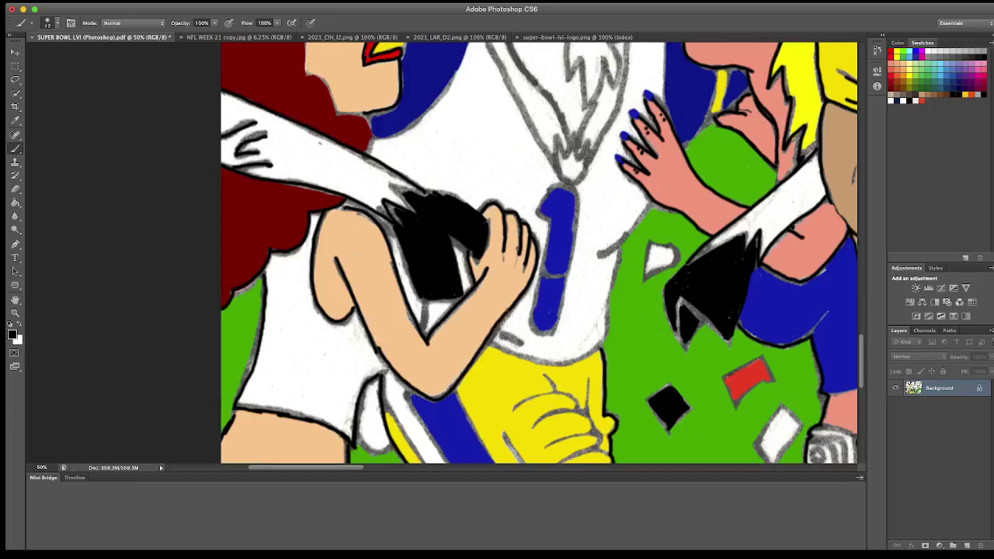
{"action": "left_click_drag", "start_coordinate": [502, 238], "coordinate": [498, 248]}
{"action": "scroll", "coordinate": [531, 265], "scroll_direction": "up", "scroll_amount": 5}
{"action": "mouse_move", "coordinate": [267, 166]}
{"action": "left_mouse_down"}
{"action": "mouse_move", "coordinate": [336, 277]}
{"action": "mouse_move", "coordinate": [371, 290]}
{"action": "mouse_move", "coordinate": [376, 319]}
{"action": "left_mouse_up"}
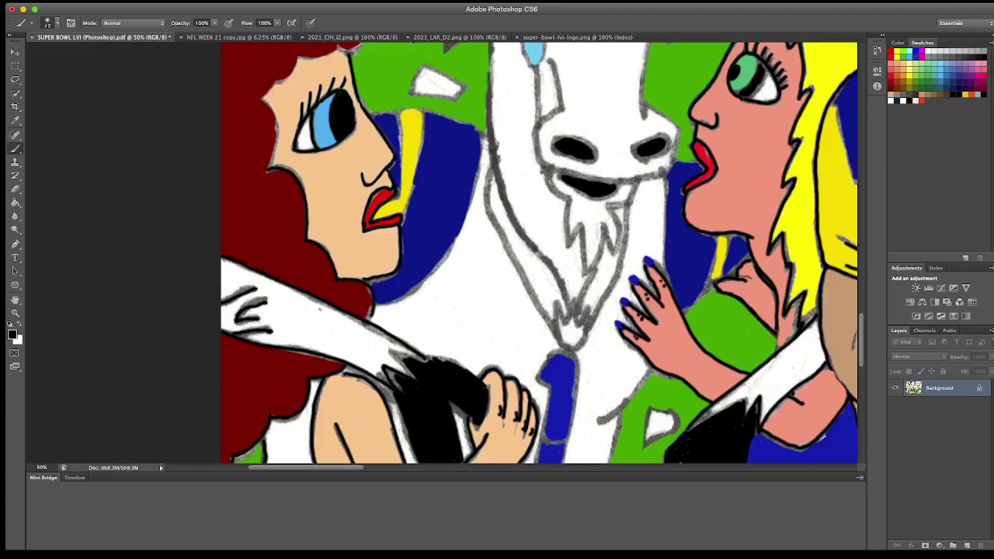
Step: Outline the red-haired woman's hairline and the top edge of her hair in black
{"action": "scroll", "coordinate": [539, 254], "scroll_direction": "up", "scroll_amount": 5}
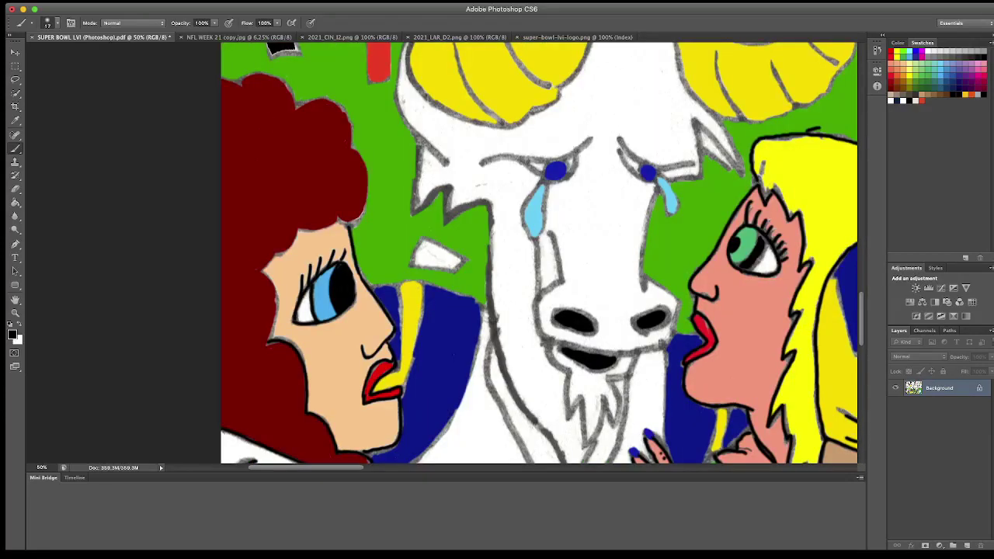
{"action": "scroll", "coordinate": [256, 264], "scroll_direction": "right", "scroll_amount": 1}
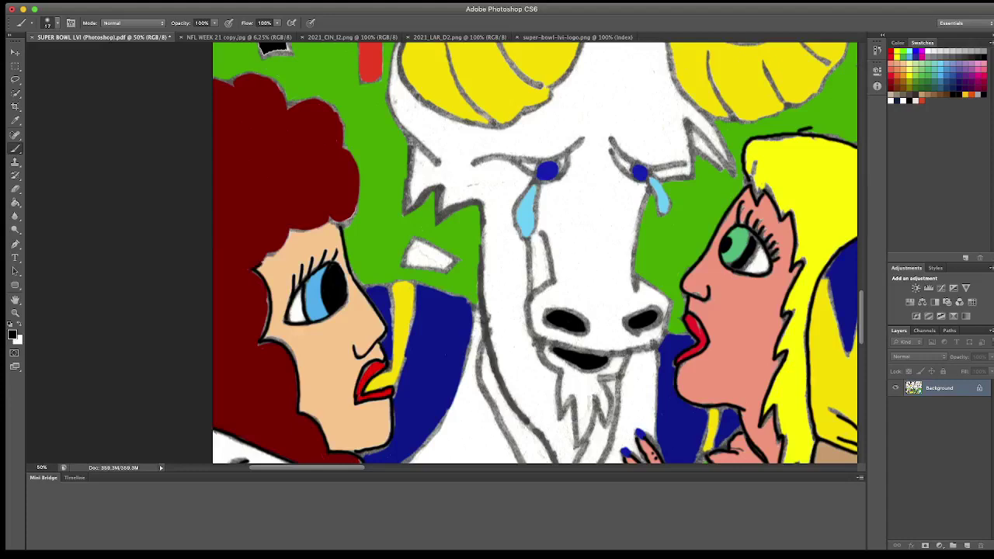
{"action": "mouse_move", "coordinate": [289, 237]}
{"action": "left_mouse_down"}
{"action": "mouse_move", "coordinate": [354, 215]}
{"action": "mouse_move", "coordinate": [361, 185]}
{"action": "mouse_move", "coordinate": [347, 148]}
{"action": "left_mouse_up"}
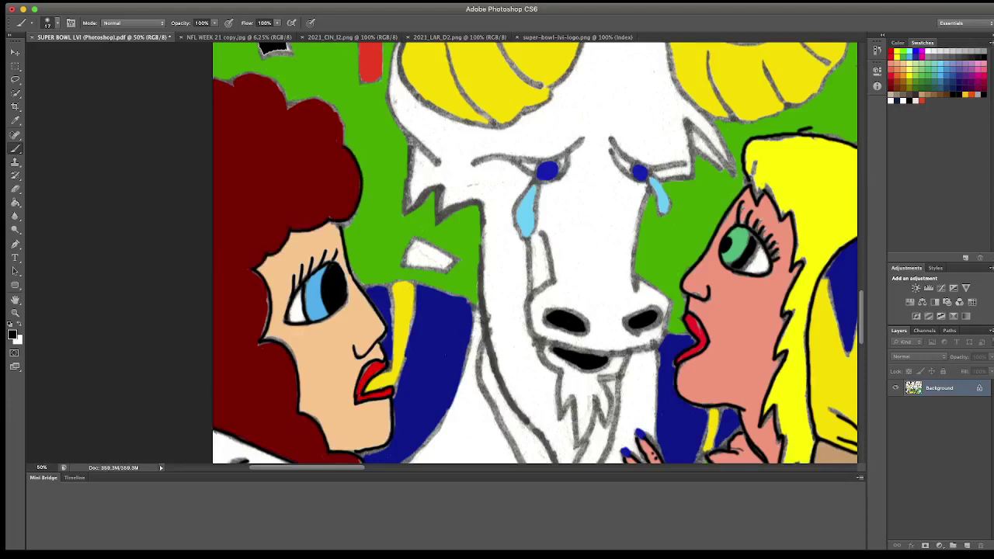
{"action": "mouse_move", "coordinate": [292, 101]}
{"action": "left_mouse_down"}
{"action": "mouse_move", "coordinate": [326, 101]}
{"action": "mouse_move", "coordinate": [343, 143]}
{"action": "left_mouse_up"}
{"action": "mouse_move", "coordinate": [290, 105]}
{"action": "left_mouse_down"}
{"action": "mouse_move", "coordinate": [252, 72]}
{"action": "mouse_move", "coordinate": [213, 78]}
{"action": "left_mouse_up"}
Step: Outline the left and right edges of the ram's head and jaw
{"action": "scroll", "coordinate": [535, 253], "scroll_direction": "right", "scroll_amount": 5}
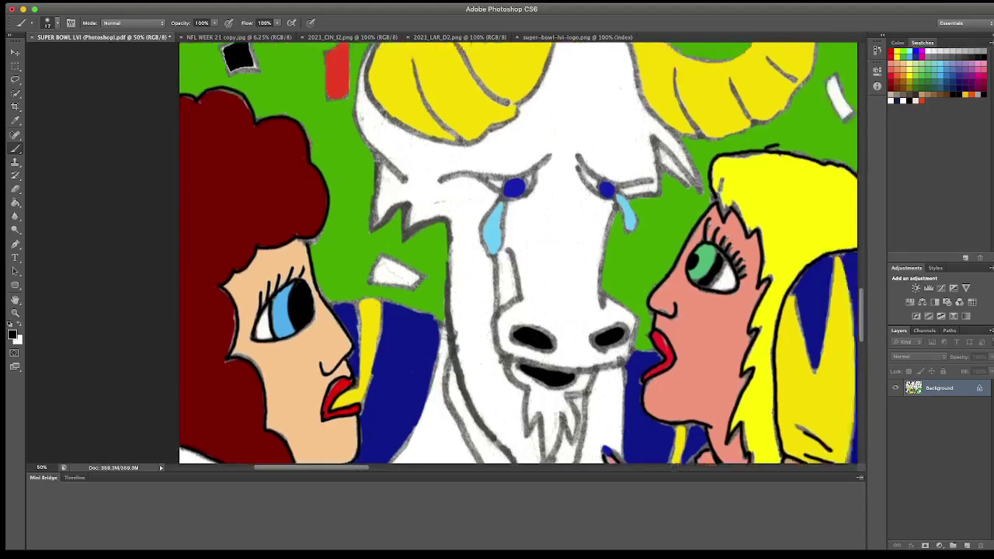
{"action": "scroll", "coordinate": [536, 252], "scroll_direction": "up", "scroll_amount": 3}
{"action": "mouse_move", "coordinate": [320, 101]}
{"action": "left_mouse_down"}
{"action": "mouse_move", "coordinate": [340, 239]}
{"action": "mouse_move", "coordinate": [372, 214]}
{"action": "mouse_move", "coordinate": [390, 234]}
{"action": "mouse_move", "coordinate": [413, 235]}
{"action": "mouse_move", "coordinate": [415, 367]}
{"action": "left_mouse_up"}
{"action": "mouse_move", "coordinate": [592, 205]}
{"action": "left_mouse_down"}
{"action": "mouse_move", "coordinate": [623, 205]}
{"action": "mouse_move", "coordinate": [626, 172]}
{"action": "mouse_move", "coordinate": [663, 202]}
{"action": "mouse_move", "coordinate": [651, 159]}
{"action": "mouse_move", "coordinate": [622, 129]}
{"action": "mouse_move", "coordinate": [660, 197]}
{"action": "left_mouse_up"}
{"action": "scroll", "coordinate": [660, 197], "scroll_direction": "down", "scroll_amount": 5}
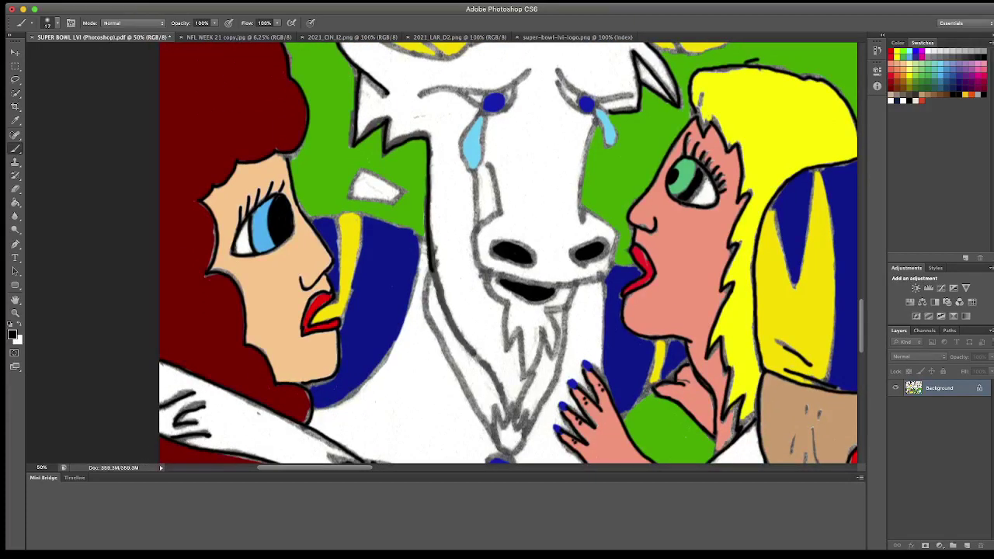
Step: Ink the ram's neck, zigzag beard, mouth, snout and inner face lines
{"action": "mouse_move", "coordinate": [428, 268]}
{"action": "left_mouse_down"}
{"action": "mouse_move", "coordinate": [506, 416]}
{"action": "mouse_move", "coordinate": [532, 371]}
{"action": "left_mouse_up"}
{"action": "mouse_move", "coordinate": [510, 303]}
{"action": "left_mouse_down"}
{"action": "mouse_move", "coordinate": [505, 348]}
{"action": "mouse_move", "coordinate": [525, 376]}
{"action": "mouse_move", "coordinate": [559, 309]}
{"action": "mouse_move", "coordinate": [548, 303]}
{"action": "mouse_move", "coordinate": [577, 285]}
{"action": "left_mouse_up"}
{"action": "left_click_drag", "start_coordinate": [487, 269], "coordinate": [506, 304]}
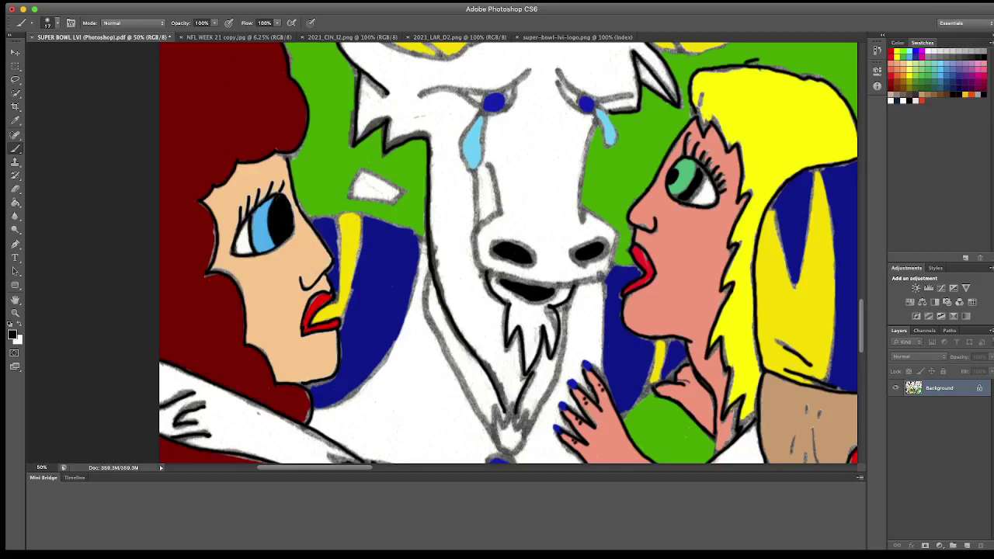
{"action": "mouse_move", "coordinate": [485, 269]}
{"action": "left_mouse_down"}
{"action": "mouse_move", "coordinate": [616, 256]}
{"action": "mouse_move", "coordinate": [610, 228]}
{"action": "mouse_move", "coordinate": [584, 210]}
{"action": "left_mouse_up"}
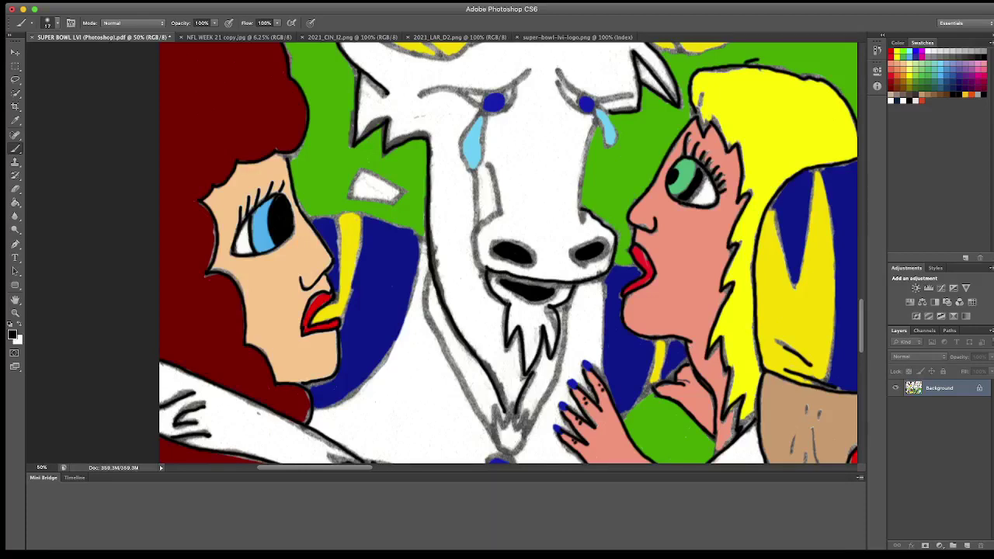
{"action": "mouse_move", "coordinate": [499, 206]}
{"action": "left_mouse_down"}
{"action": "mouse_move", "coordinate": [482, 225]}
{"action": "mouse_move", "coordinate": [475, 264]}
{"action": "mouse_move", "coordinate": [485, 270]}
{"action": "left_mouse_up"}
{"action": "left_click_drag", "start_coordinate": [528, 424], "coordinate": [565, 303]}
{"action": "left_click_drag", "start_coordinate": [582, 224], "coordinate": [595, 124]}
{"action": "mouse_move", "coordinate": [486, 162]}
{"action": "left_mouse_down"}
{"action": "mouse_move", "coordinate": [497, 208]}
{"action": "mouse_move", "coordinate": [476, 177]}
{"action": "left_mouse_up"}
Step: Outline both of the ram's blue tears and thicken its eyelid lines
{"action": "scroll", "coordinate": [505, 253], "scroll_direction": "up", "scroll_amount": 5}
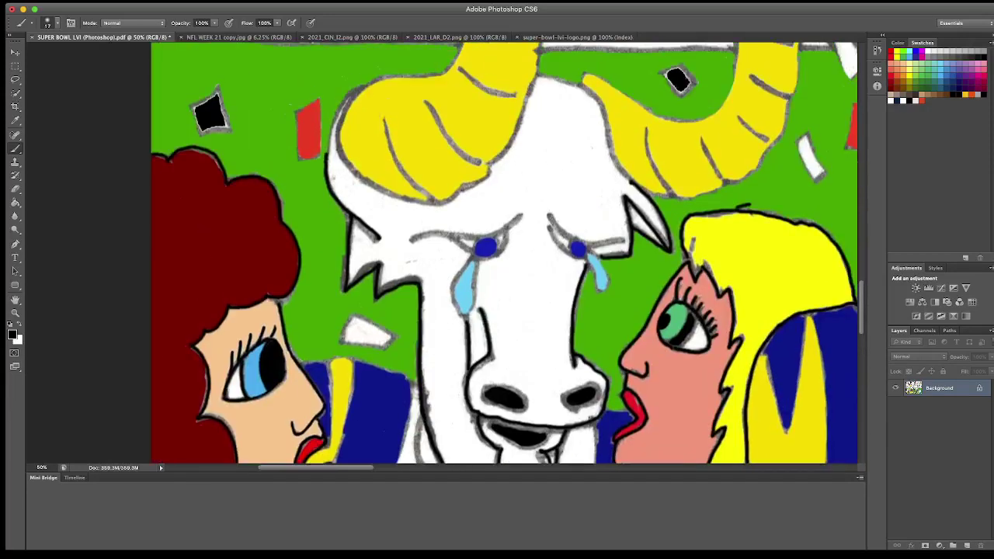
{"action": "mouse_move", "coordinate": [475, 259]}
{"action": "left_mouse_down"}
{"action": "mouse_move", "coordinate": [458, 273]}
{"action": "mouse_move", "coordinate": [456, 311]}
{"action": "mouse_move", "coordinate": [476, 281]}
{"action": "mouse_move", "coordinate": [474, 258]}
{"action": "left_mouse_up"}
{"action": "mouse_move", "coordinate": [586, 258]}
{"action": "left_mouse_down"}
{"action": "mouse_move", "coordinate": [599, 292]}
{"action": "mouse_move", "coordinate": [594, 253]}
{"action": "mouse_move", "coordinate": [613, 246]}
{"action": "left_mouse_up"}
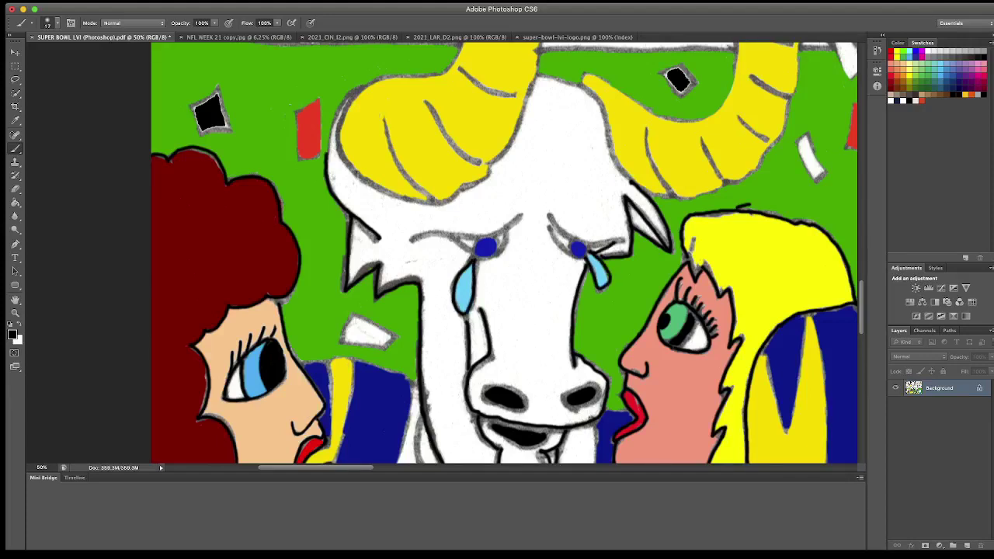
{"action": "mouse_move", "coordinate": [549, 220]}
{"action": "left_mouse_down"}
{"action": "mouse_move", "coordinate": [577, 256]}
{"action": "mouse_move", "coordinate": [564, 233]}
{"action": "mouse_move", "coordinate": [618, 238]}
{"action": "mouse_move", "coordinate": [572, 240]}
{"action": "left_mouse_up"}
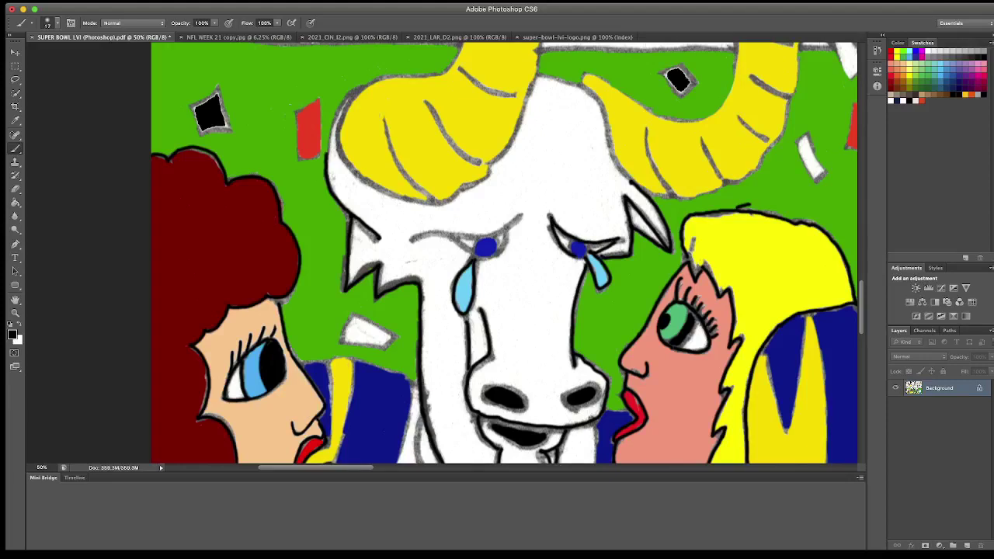
{"action": "mouse_move", "coordinate": [415, 235]}
{"action": "left_mouse_down"}
{"action": "mouse_move", "coordinate": [497, 231]}
{"action": "mouse_move", "coordinate": [525, 211]}
{"action": "mouse_move", "coordinate": [500, 241]}
{"action": "mouse_move", "coordinate": [447, 235]}
{"action": "left_mouse_up"}
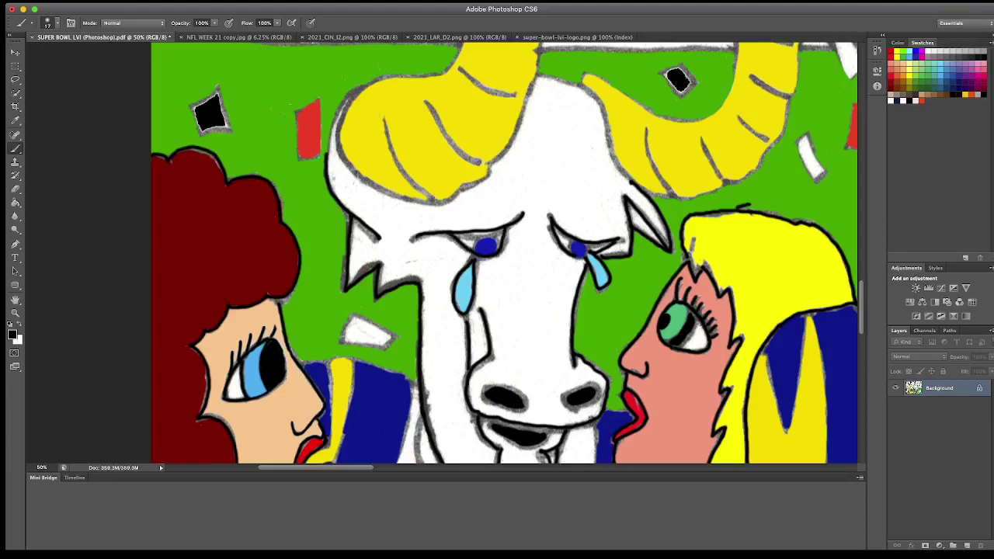
Step: Outline the head beside the left horn, the horn's top edge and its ridge stripes
{"action": "scroll", "coordinate": [505, 252], "scroll_direction": "up", "scroll_amount": 5}
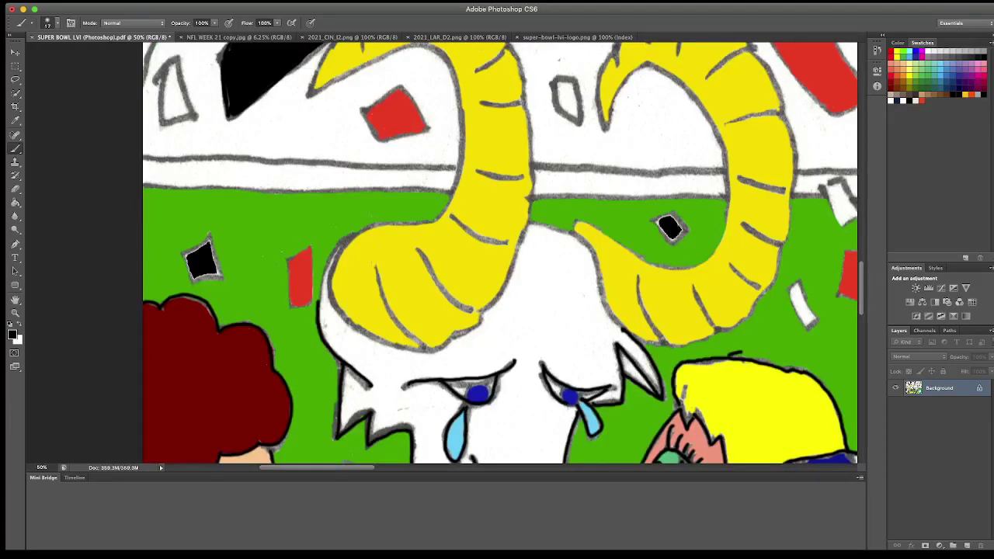
{"action": "mouse_move", "coordinate": [362, 230]}
{"action": "left_mouse_down"}
{"action": "mouse_move", "coordinate": [336, 262]}
{"action": "mouse_move", "coordinate": [332, 306]}
{"action": "mouse_move", "coordinate": [412, 351]}
{"action": "mouse_move", "coordinate": [449, 344]}
{"action": "mouse_move", "coordinate": [510, 276]}
{"action": "left_mouse_up"}
{"action": "mouse_move", "coordinate": [362, 231]}
{"action": "left_mouse_down"}
{"action": "mouse_move", "coordinate": [440, 215]}
{"action": "mouse_move", "coordinate": [455, 191]}
{"action": "left_mouse_up"}
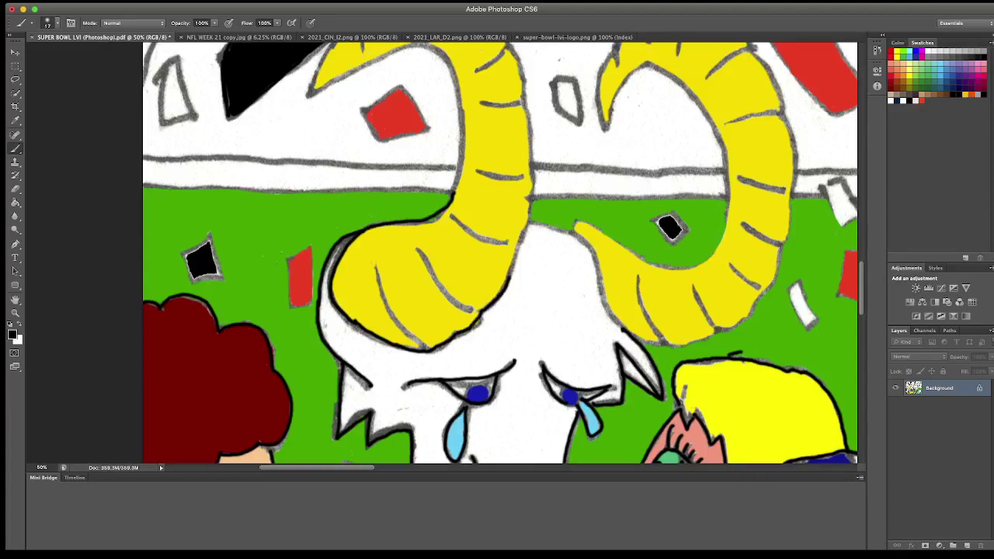
{"action": "left_click_drag", "start_coordinate": [375, 262], "coordinate": [430, 346]}
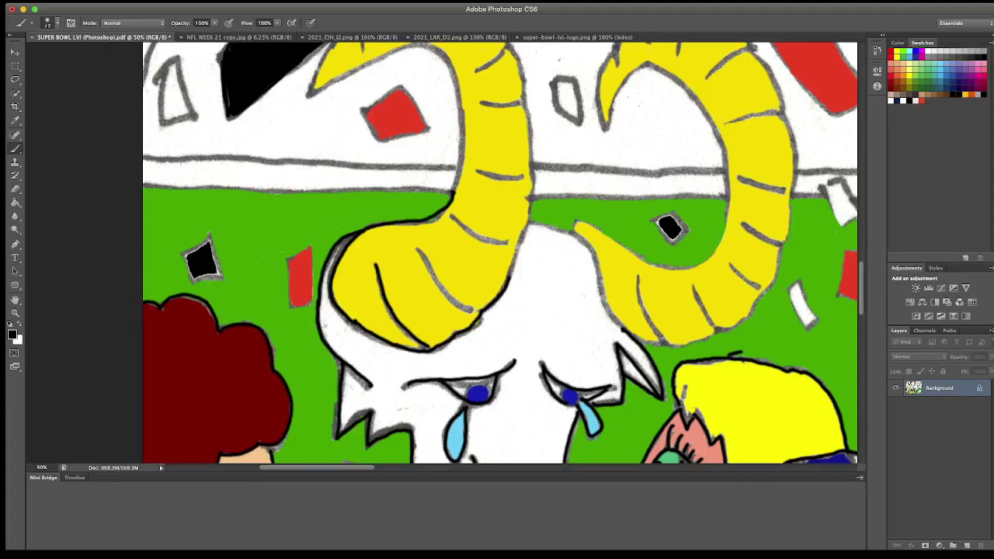
{"action": "left_click_drag", "start_coordinate": [418, 250], "coordinate": [473, 312]}
{"action": "left_click_drag", "start_coordinate": [452, 217], "coordinate": [515, 245]}
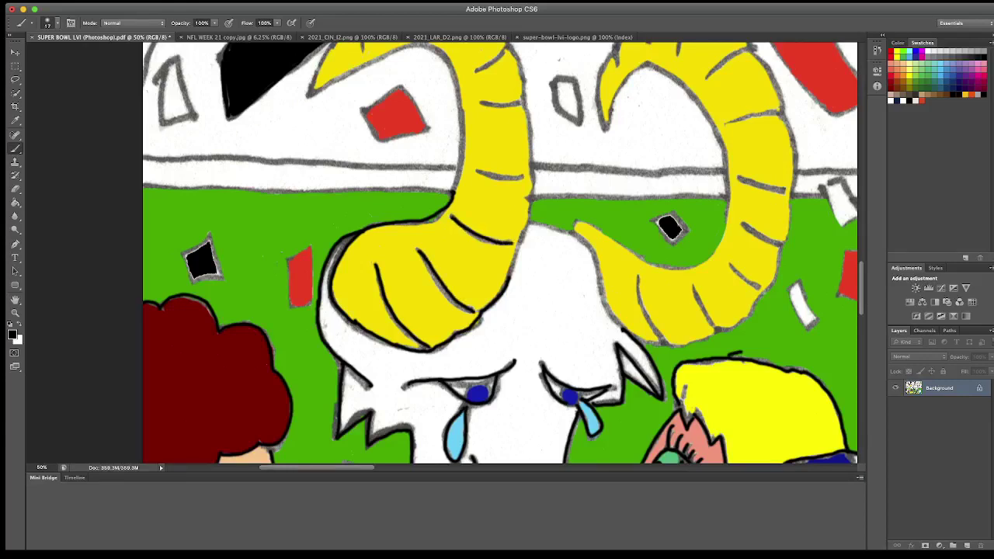
{"action": "left_click_drag", "start_coordinate": [479, 173], "coordinate": [528, 172]}
{"action": "left_click_drag", "start_coordinate": [483, 105], "coordinate": [525, 101]}
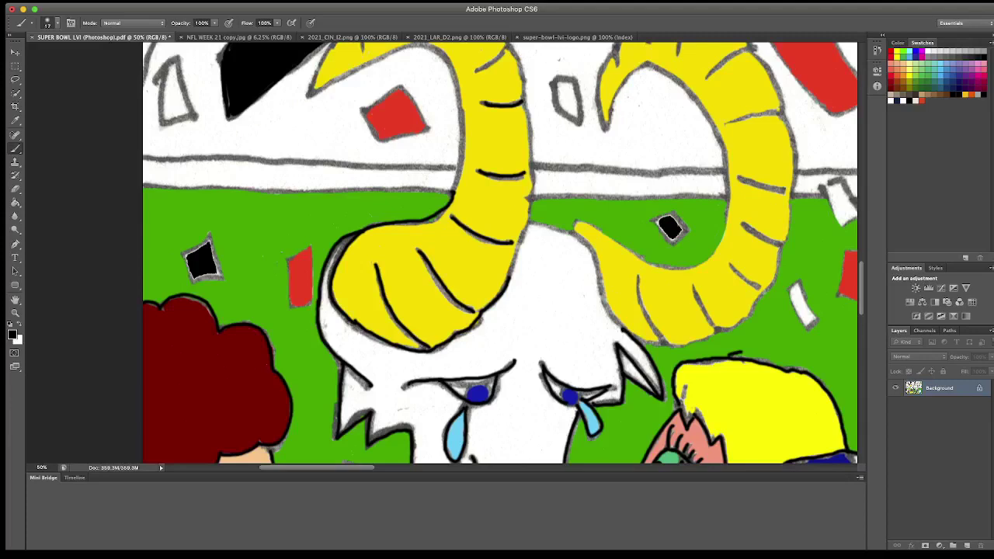
Step: Ink the left horn's tip, top outline, remaining ribs and right outline
{"action": "scroll", "coordinate": [500, 252], "scroll_direction": "up", "scroll_amount": 3}
{"action": "scroll", "coordinate": [500, 253], "scroll_direction": "up", "scroll_amount": 3}
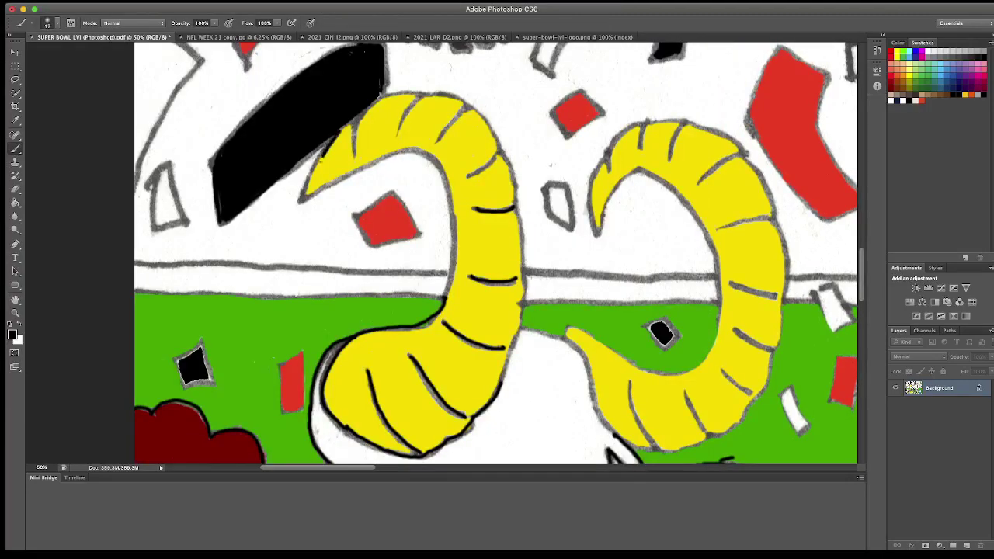
{"action": "mouse_move", "coordinate": [324, 157]}
{"action": "left_mouse_down"}
{"action": "mouse_move", "coordinate": [304, 198]}
{"action": "mouse_move", "coordinate": [405, 151]}
{"action": "mouse_move", "coordinate": [437, 164]}
{"action": "mouse_move", "coordinate": [455, 216]}
{"action": "mouse_move", "coordinate": [448, 306]}
{"action": "left_mouse_up"}
{"action": "mouse_move", "coordinate": [355, 152]}
{"action": "left_mouse_down"}
{"action": "mouse_move", "coordinate": [367, 109]}
{"action": "mouse_move", "coordinate": [425, 91]}
{"action": "left_mouse_up"}
{"action": "mouse_move", "coordinate": [398, 135]}
{"action": "left_mouse_down"}
{"action": "mouse_move", "coordinate": [439, 91]}
{"action": "mouse_move", "coordinate": [473, 108]}
{"action": "left_mouse_up"}
{"action": "mouse_move", "coordinate": [438, 142]}
{"action": "left_mouse_down"}
{"action": "mouse_move", "coordinate": [476, 105]}
{"action": "mouse_move", "coordinate": [502, 150]}
{"action": "left_mouse_up"}
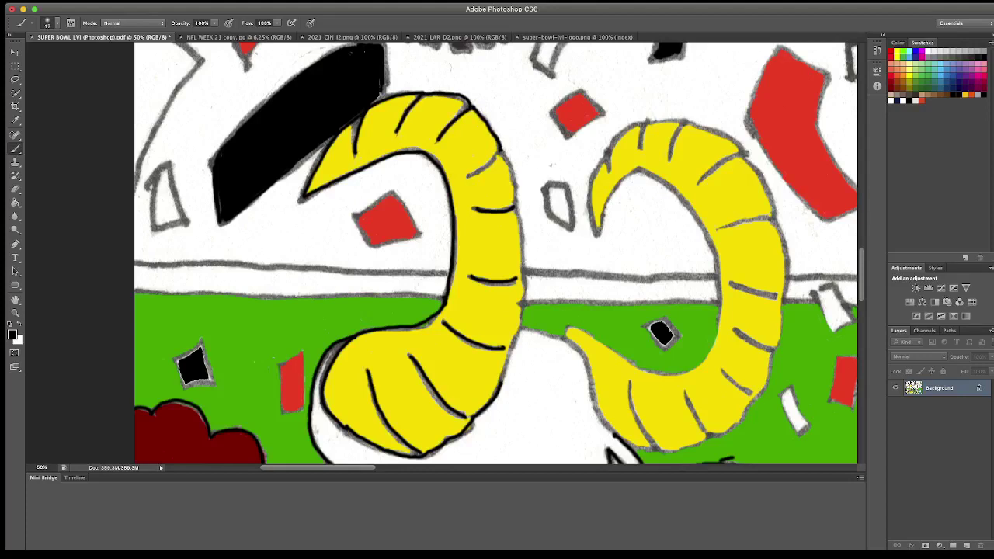
{"action": "mouse_move", "coordinate": [467, 179]}
{"action": "left_mouse_down"}
{"action": "mouse_move", "coordinate": [510, 159]}
{"action": "mouse_move", "coordinate": [518, 202]}
{"action": "mouse_move", "coordinate": [520, 326]}
{"action": "mouse_move", "coordinate": [494, 396]}
{"action": "left_mouse_up"}
Step: Outline the right horn's inner and lower edges, its first ridges and outer outline
{"action": "scroll", "coordinate": [497, 256], "scroll_direction": "down", "scroll_amount": 5}
{"action": "scroll", "coordinate": [497, 257], "scroll_direction": "right", "scroll_amount": 3}
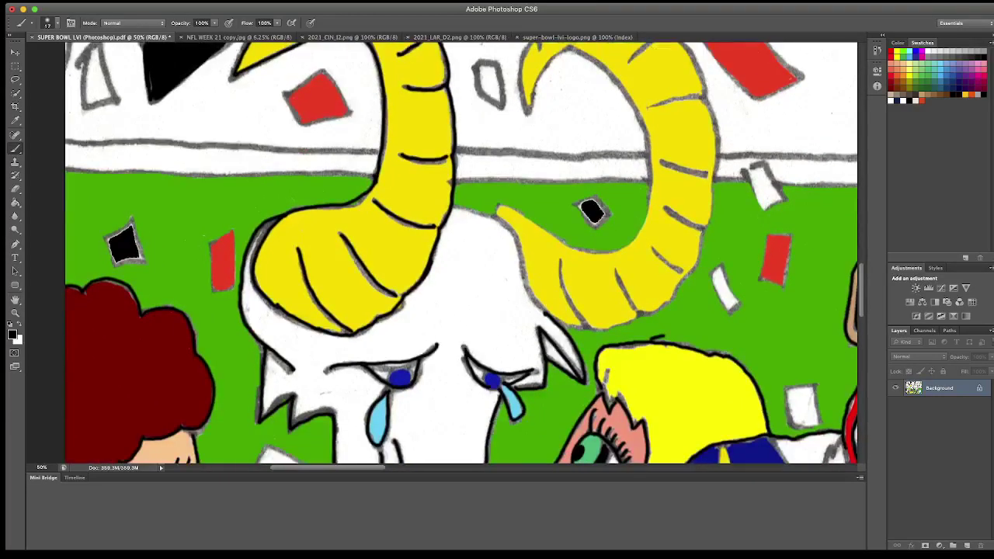
{"action": "mouse_move", "coordinate": [454, 205]}
{"action": "left_mouse_down"}
{"action": "mouse_move", "coordinate": [508, 227]}
{"action": "mouse_move", "coordinate": [547, 317]}
{"action": "left_mouse_up"}
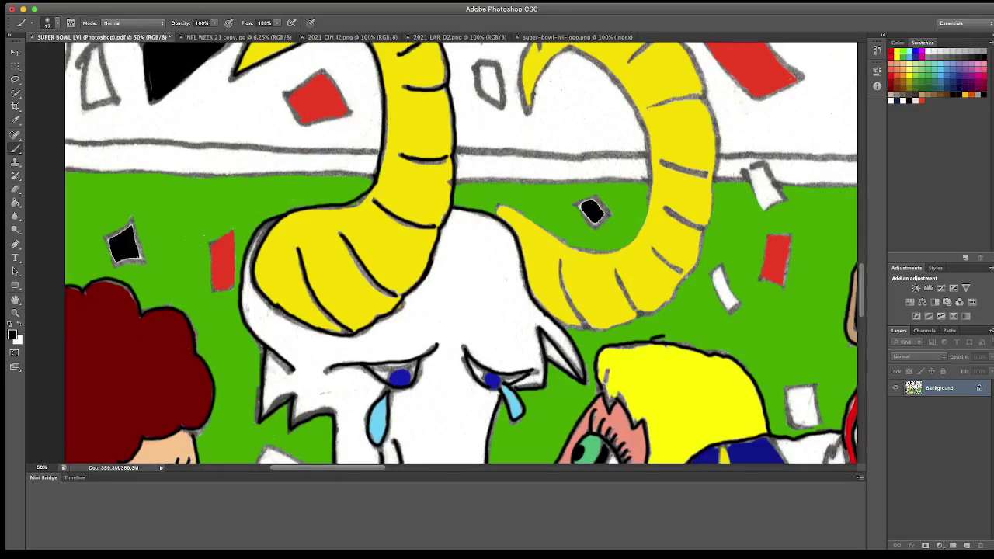
{"action": "mouse_move", "coordinate": [494, 209]}
{"action": "left_mouse_down"}
{"action": "mouse_move", "coordinate": [507, 206]}
{"action": "mouse_move", "coordinate": [567, 244]}
{"action": "mouse_move", "coordinate": [629, 246]}
{"action": "left_mouse_up"}
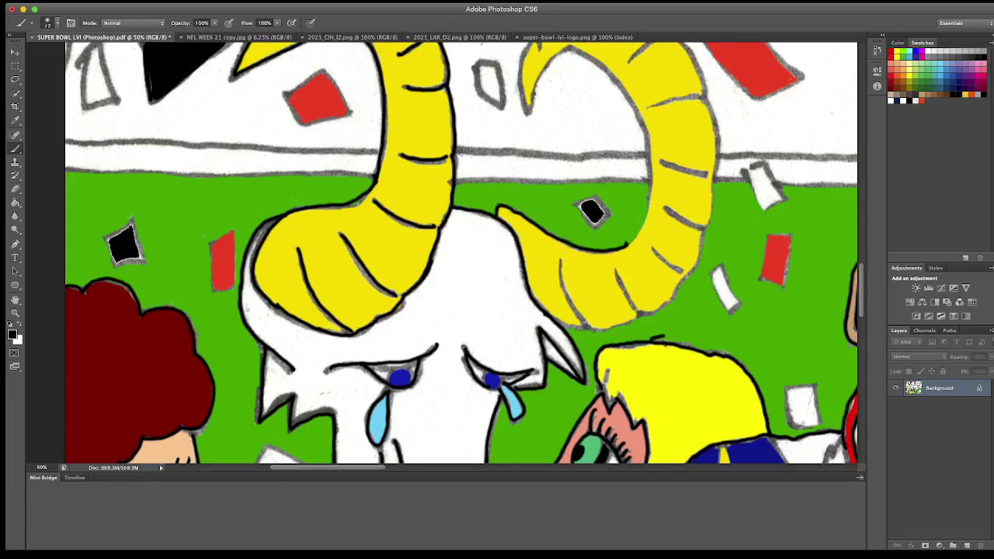
{"action": "mouse_move", "coordinate": [559, 258]}
{"action": "left_mouse_down"}
{"action": "mouse_move", "coordinate": [575, 303]}
{"action": "mouse_move", "coordinate": [644, 318]}
{"action": "mouse_move", "coordinate": [690, 272]}
{"action": "left_mouse_up"}
{"action": "left_click_drag", "start_coordinate": [616, 267], "coordinate": [638, 312]}
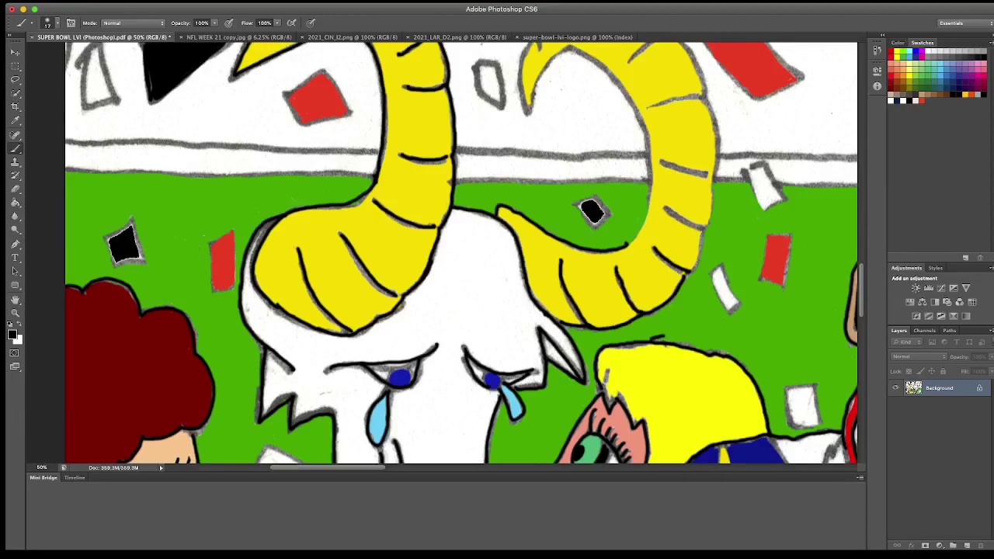
{"action": "left_click_drag", "start_coordinate": [630, 244], "coordinate": [654, 194]}
{"action": "mouse_move", "coordinate": [579, 205]}
{"action": "left_mouse_down"}
{"action": "mouse_move", "coordinate": [589, 221]}
{"action": "mouse_move", "coordinate": [583, 200]}
{"action": "mouse_move", "coordinate": [597, 198]}
{"action": "mouse_move", "coordinate": [608, 214]}
{"action": "mouse_move", "coordinate": [594, 225]}
{"action": "left_mouse_up"}
{"action": "left_click_drag", "start_coordinate": [685, 276], "coordinate": [707, 223]}
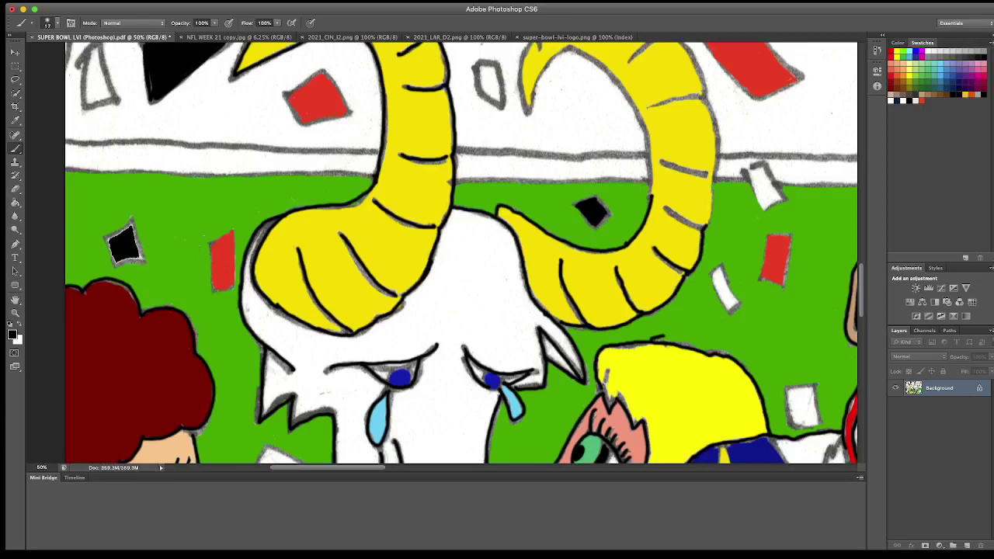
Step: Ink the right horn's inner tip and edge, ridge ticks, top-right edge and lower ridge lines
{"action": "scroll", "coordinate": [458, 252], "scroll_direction": "up", "scroll_amount": 3}
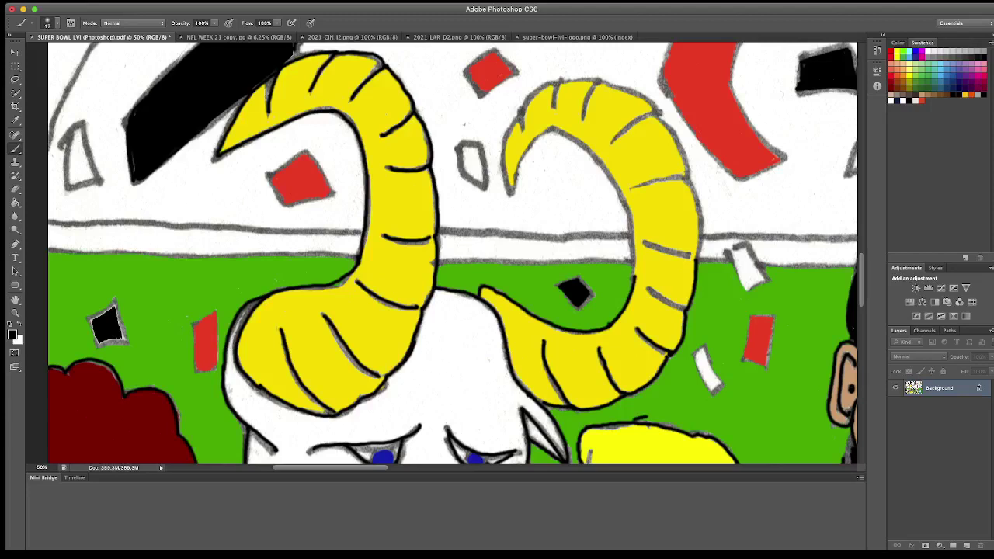
{"action": "left_click_drag", "start_coordinate": [534, 216], "coordinate": [574, 227]}
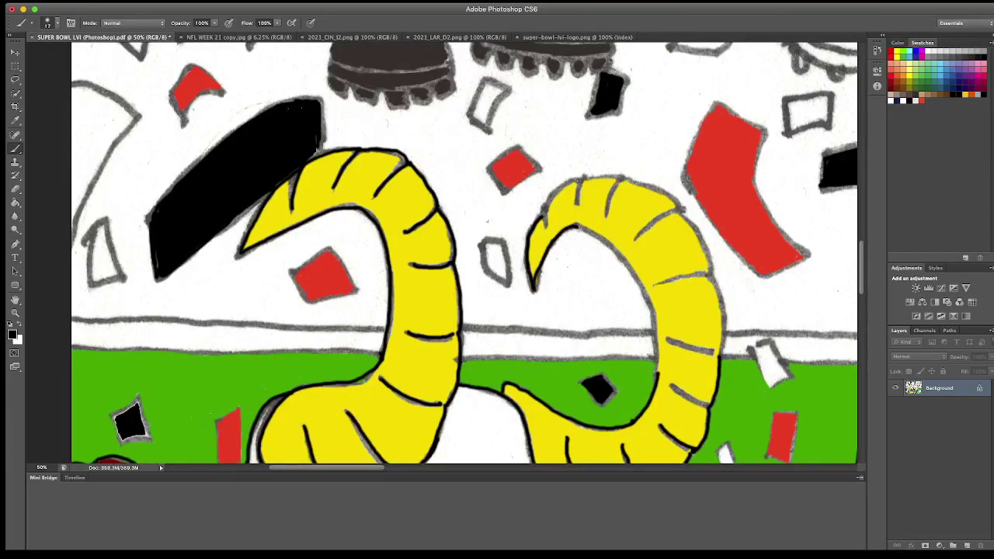
{"action": "left_click_drag", "start_coordinate": [575, 227], "coordinate": [656, 376]}
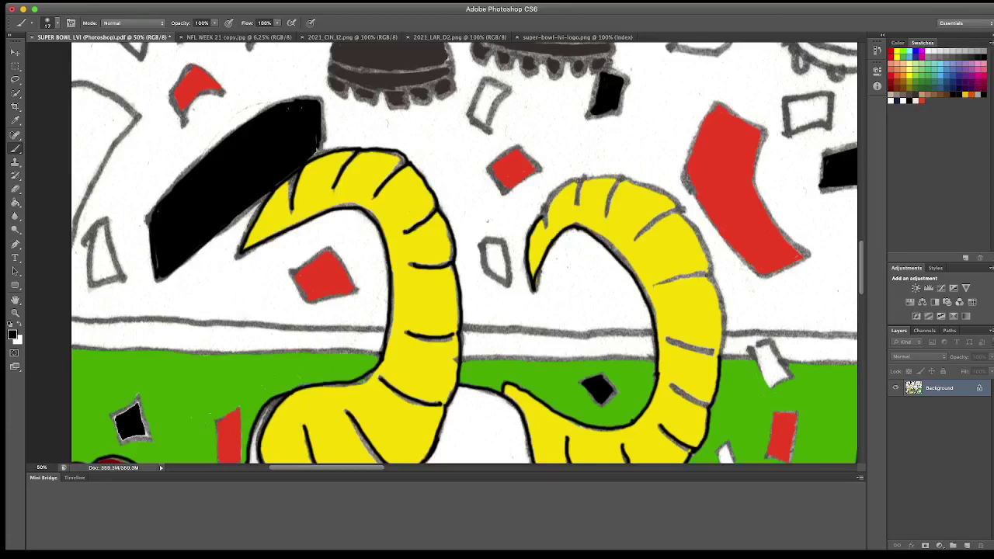
{"action": "left_click_drag", "start_coordinate": [545, 205], "coordinate": [542, 229]}
{"action": "mouse_move", "coordinate": [580, 178]}
{"action": "left_mouse_down"}
{"action": "mouse_move", "coordinate": [577, 208]}
{"action": "mouse_move", "coordinate": [612, 179]}
{"action": "mouse_move", "coordinate": [682, 211]}
{"action": "mouse_move", "coordinate": [639, 238]}
{"action": "left_mouse_up"}
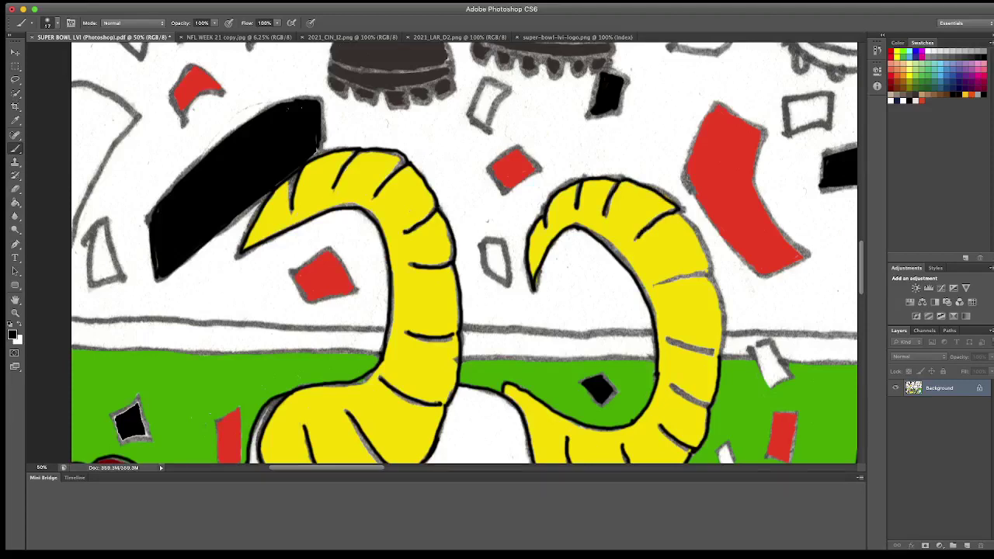
{"action": "mouse_move", "coordinate": [694, 211]}
{"action": "left_mouse_down"}
{"action": "mouse_move", "coordinate": [682, 225]}
{"action": "mouse_move", "coordinate": [705, 247]}
{"action": "left_mouse_up"}
{"action": "mouse_move", "coordinate": [659, 284]}
{"action": "left_mouse_down"}
{"action": "mouse_move", "coordinate": [713, 272]}
{"action": "mouse_move", "coordinate": [730, 356]}
{"action": "left_mouse_up"}
{"action": "left_click_drag", "start_coordinate": [670, 339], "coordinate": [719, 356]}
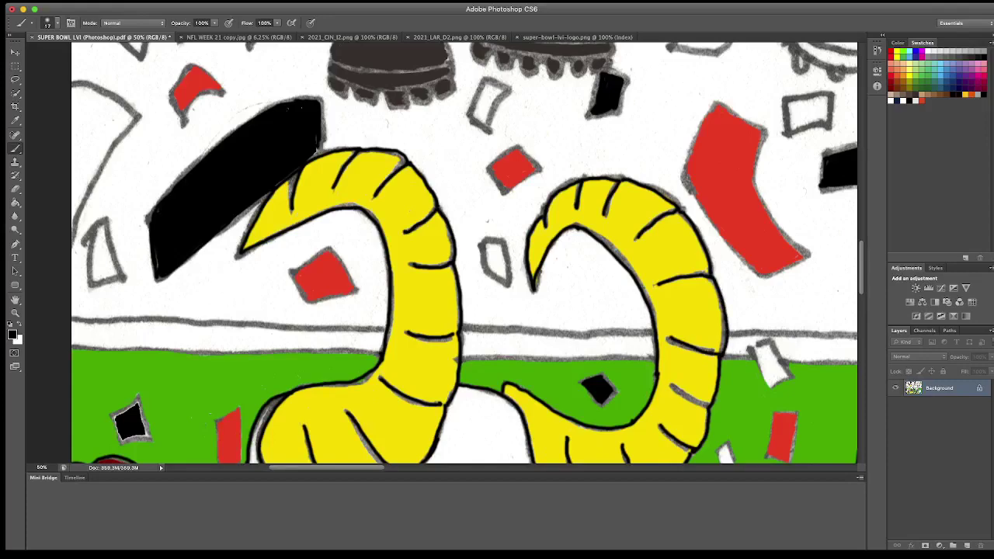
{"action": "left_click_drag", "start_coordinate": [669, 380], "coordinate": [712, 407]}
Step: Zoom out to 8.33% so the whole inked crowd and crying ram fit the window
{"action": "scroll", "coordinate": [465, 254], "scroll_direction": "up", "scroll_amount": 5}
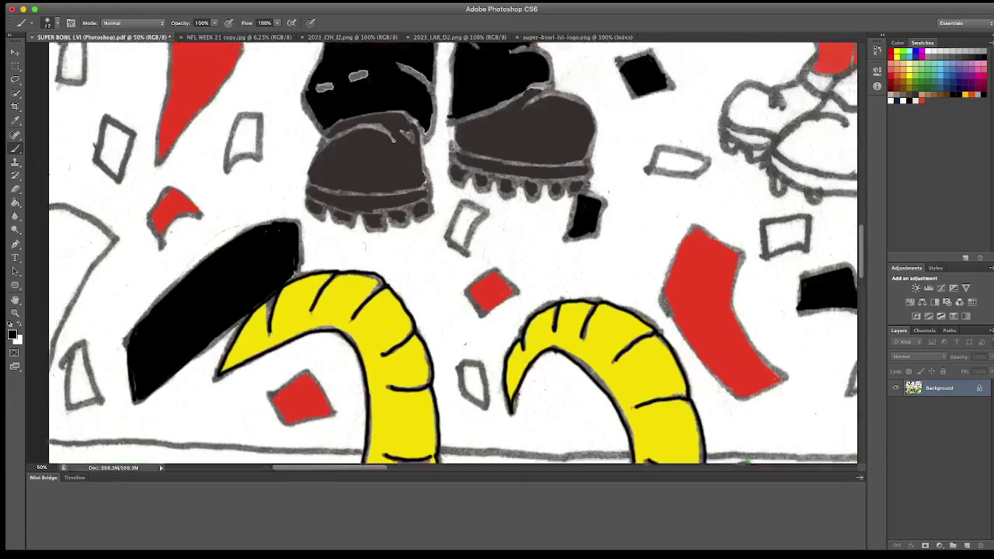
{"action": "scroll", "coordinate": [464, 253], "scroll_direction": "up", "scroll_amount": 3}
{"action": "scroll", "coordinate": [453, 253], "scroll_direction": "down", "scroll_amount": 1}
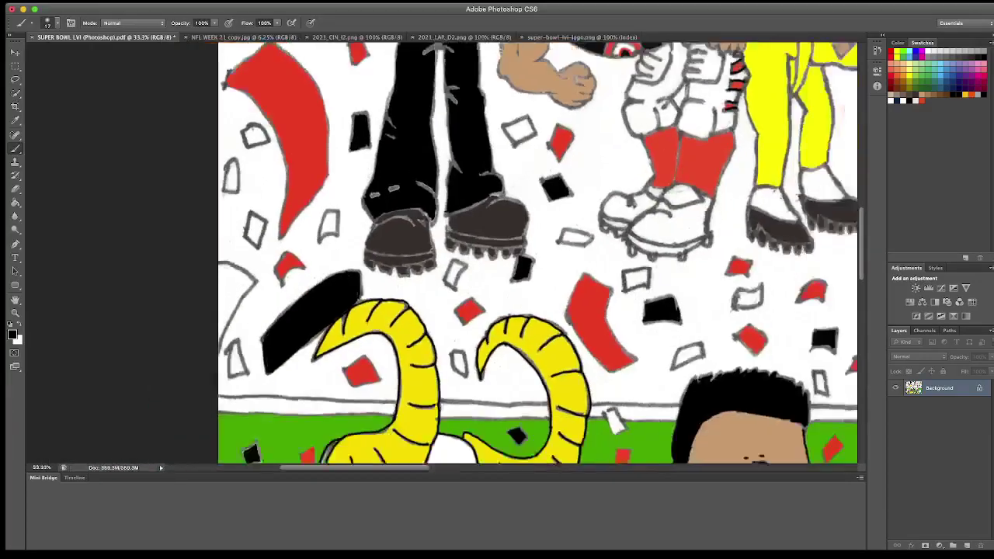
{"action": "scroll", "coordinate": [453, 254], "scroll_direction": "down", "scroll_amount": 1}
{"action": "scroll", "coordinate": [452, 253], "scroll_direction": "down", "scroll_amount": 1}
{"action": "scroll", "coordinate": [453, 253], "scroll_direction": "down", "scroll_amount": 2}
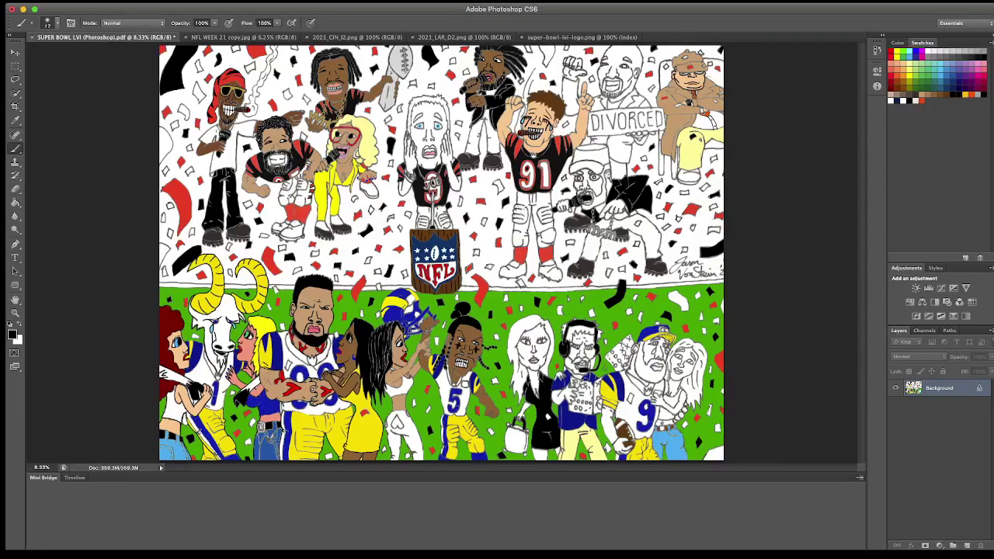
Step: Fill the seated man's shoe brown with the Paint Bucket
{"action": "key", "text": "g"}
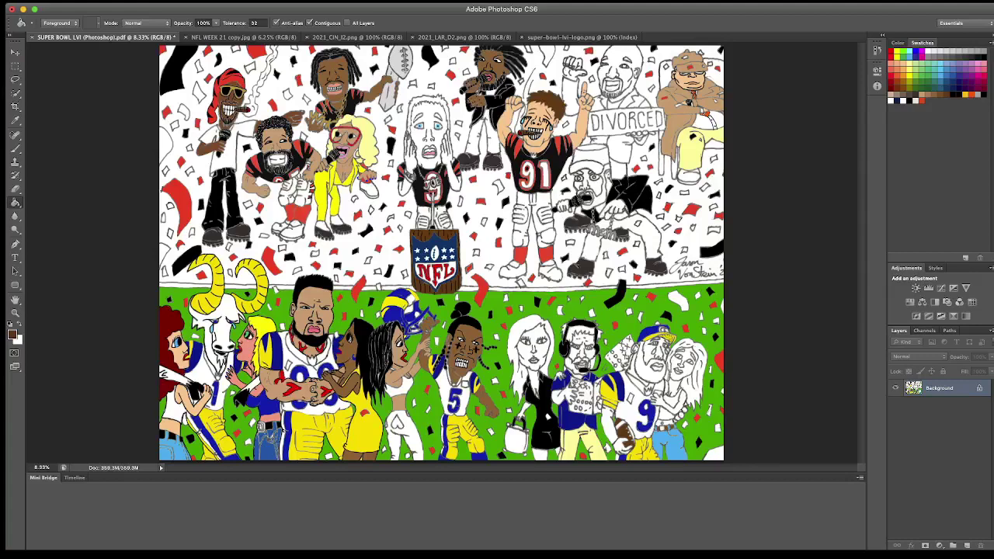
{"action": "left_click", "coordinate": [689, 176]}
{"action": "left_click", "coordinate": [688, 183]}
{"action": "scroll", "coordinate": [509, 210], "scroll_direction": "up", "scroll_amount": 3}
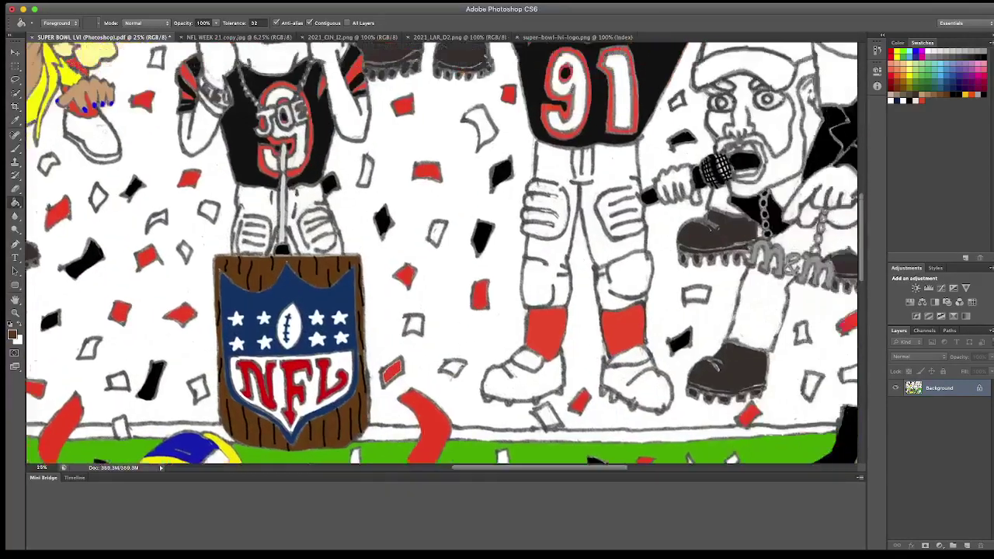
{"action": "scroll", "coordinate": [442, 254], "scroll_direction": "up", "scroll_amount": 5}
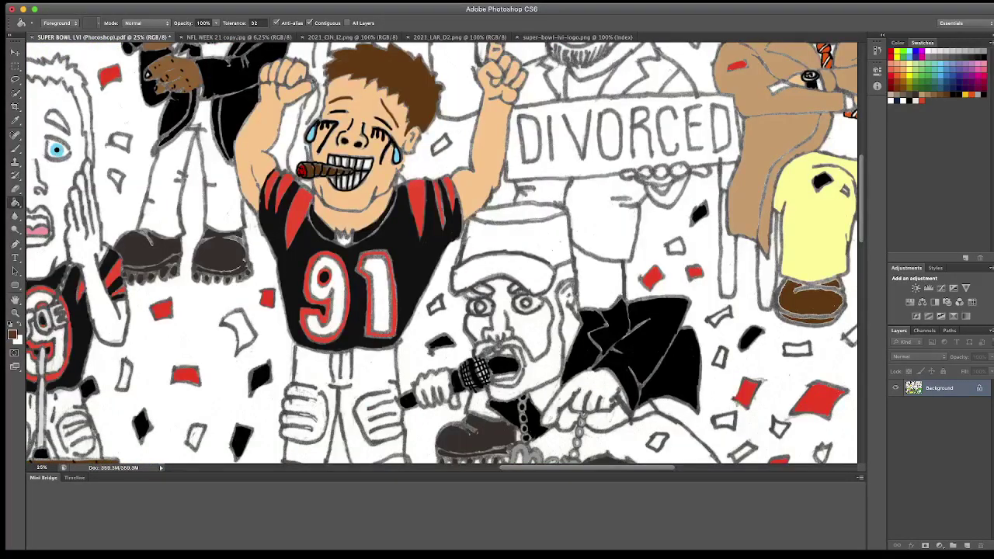
{"action": "scroll", "coordinate": [443, 254], "scroll_direction": "right", "scroll_amount": 5}
{"action": "scroll", "coordinate": [442, 254], "scroll_direction": "up", "scroll_amount": 1}
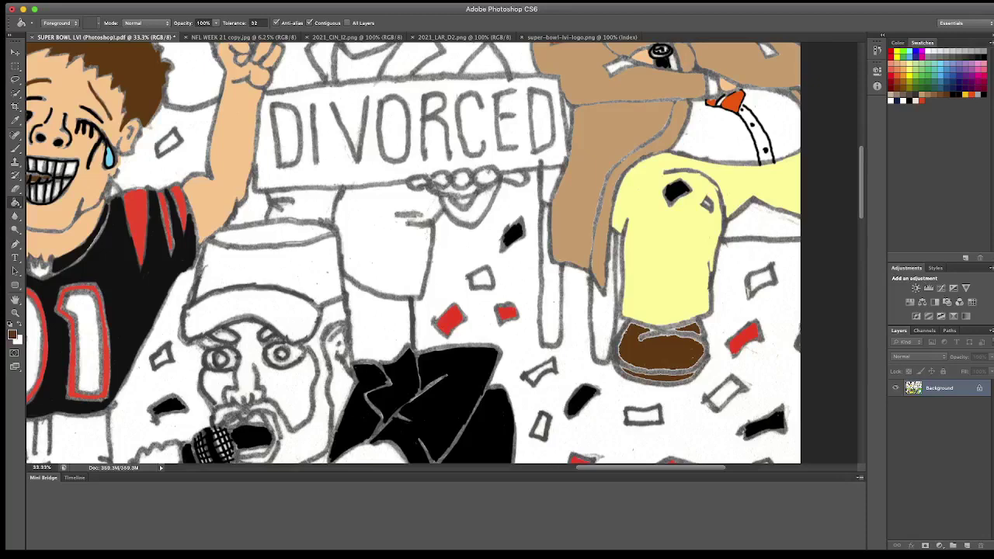
Step: Switch to the Eyedropper and zoom in on the seated man's shoe
{"action": "left_click", "coordinate": [15, 121]}
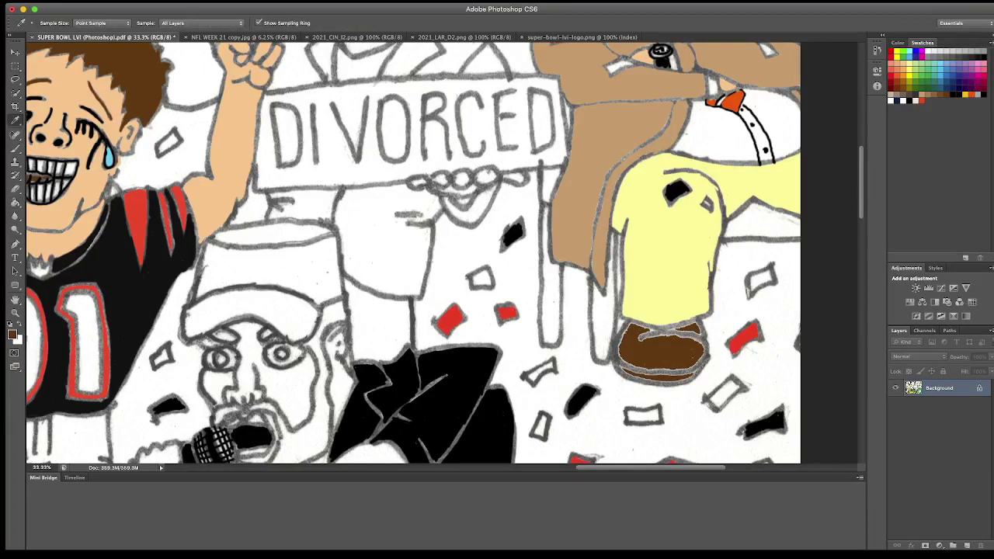
{"action": "scroll", "coordinate": [443, 254], "scroll_direction": "up", "scroll_amount": 1}
{"action": "scroll", "coordinate": [442, 254], "scroll_direction": "up", "scroll_amount": 1}
{"action": "scroll", "coordinate": [443, 254], "scroll_direction": "down", "scroll_amount": 5}
{"action": "scroll", "coordinate": [442, 254], "scroll_direction": "right", "scroll_amount": 5}
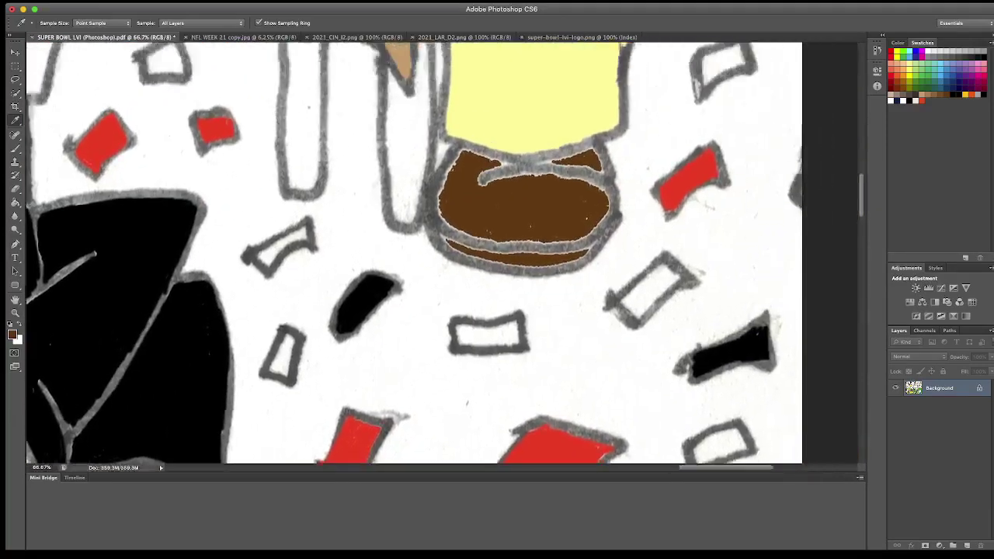
{"action": "scroll", "coordinate": [443, 254], "scroll_direction": "up", "scroll_amount": 3}
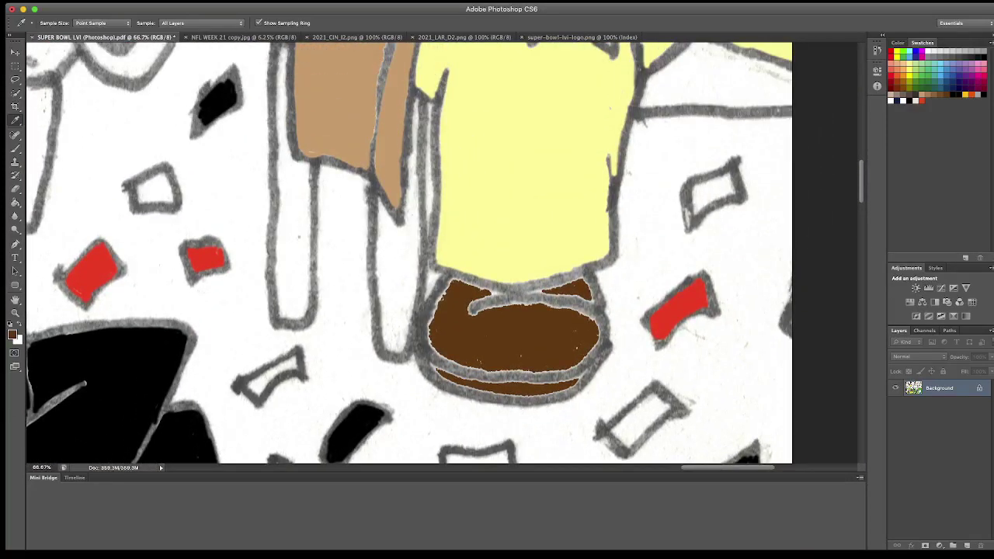
Step: Brush brown over the shoe's grey inner lines and remaining white gaps
{"action": "left_click", "coordinate": [15, 149]}
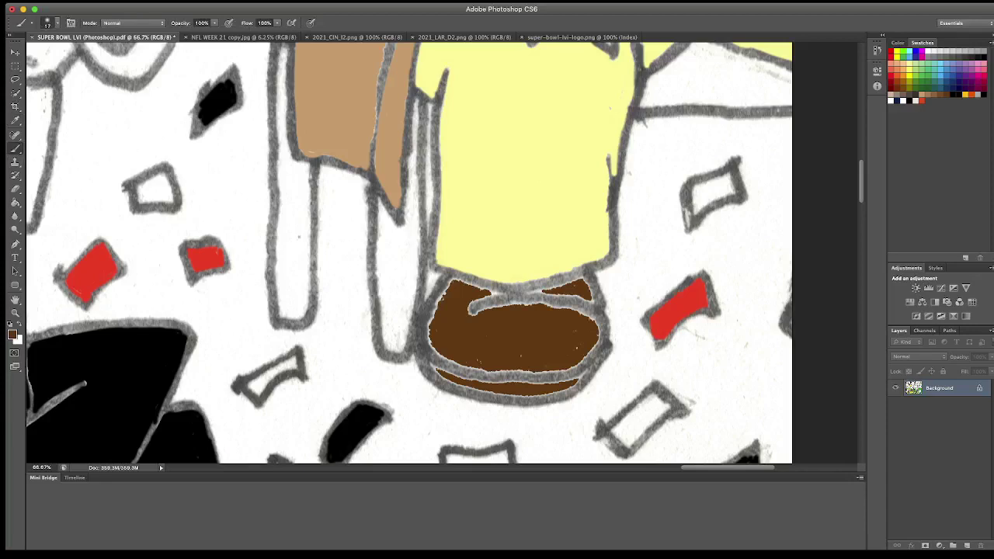
{"action": "mouse_move", "coordinate": [497, 293]}
{"action": "left_mouse_down"}
{"action": "mouse_move", "coordinate": [449, 281]}
{"action": "mouse_move", "coordinate": [428, 336]}
{"action": "mouse_move", "coordinate": [435, 353]}
{"action": "mouse_move", "coordinate": [452, 359]}
{"action": "left_mouse_up"}
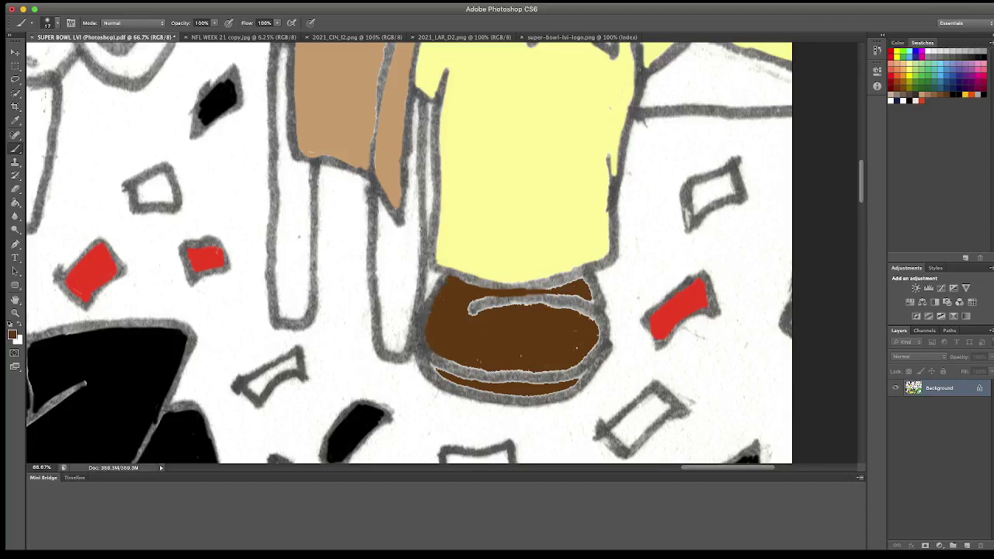
{"action": "mouse_move", "coordinate": [469, 311]}
{"action": "left_mouse_down"}
{"action": "mouse_move", "coordinate": [562, 303]}
{"action": "mouse_move", "coordinate": [596, 317]}
{"action": "mouse_move", "coordinate": [598, 347]}
{"action": "mouse_move", "coordinate": [579, 365]}
{"action": "left_mouse_up"}
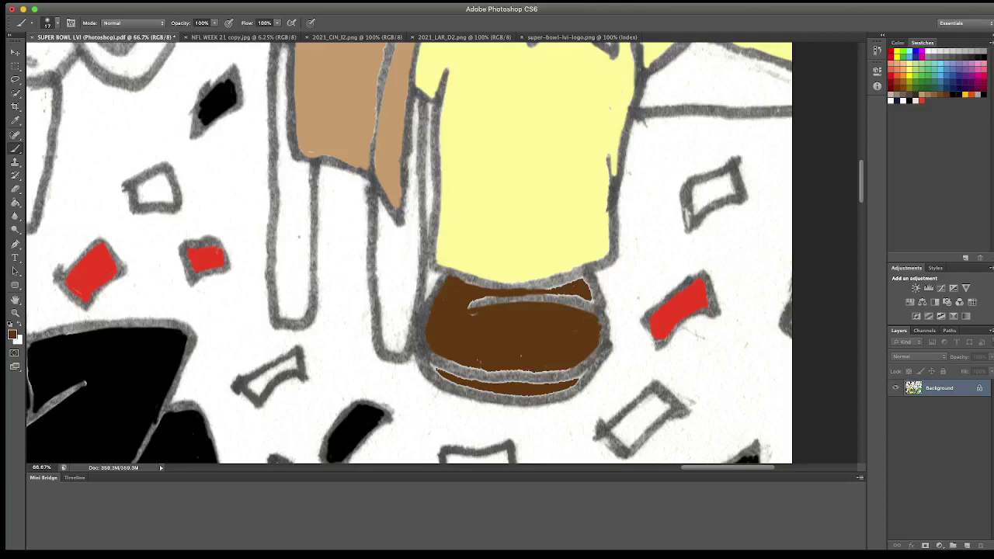
{"action": "mouse_move", "coordinate": [429, 343]}
{"action": "left_mouse_down"}
{"action": "mouse_move", "coordinate": [434, 354]}
{"action": "mouse_move", "coordinate": [565, 372]}
{"action": "left_mouse_up"}
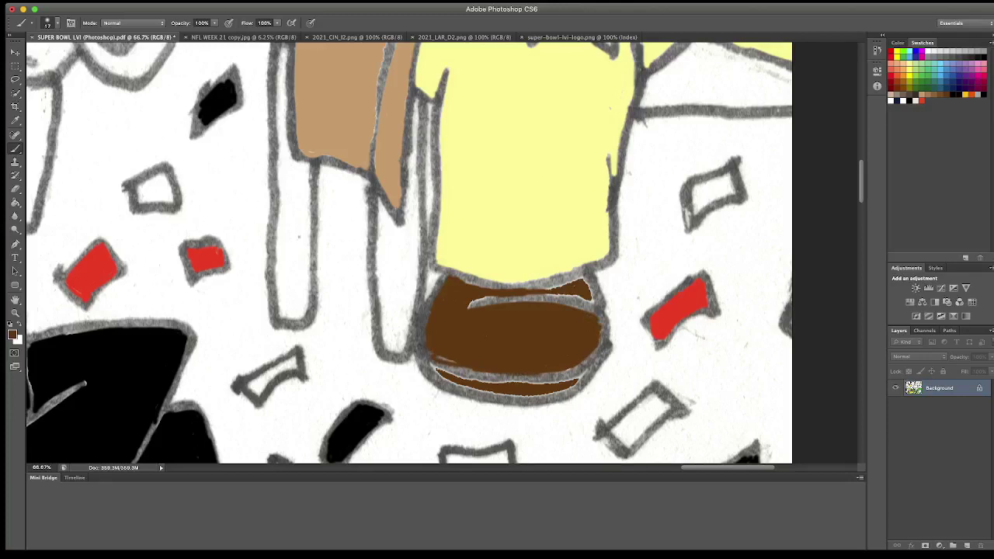
{"action": "mouse_move", "coordinate": [454, 360]}
{"action": "left_mouse_down"}
{"action": "mouse_move", "coordinate": [426, 357]}
{"action": "mouse_move", "coordinate": [526, 396]}
{"action": "mouse_move", "coordinate": [564, 382]}
{"action": "left_mouse_up"}
{"action": "mouse_move", "coordinate": [505, 398]}
{"action": "left_mouse_down"}
{"action": "mouse_move", "coordinate": [547, 396]}
{"action": "mouse_move", "coordinate": [595, 365]}
{"action": "left_mouse_up"}
{"action": "mouse_move", "coordinate": [467, 306]}
{"action": "left_mouse_down"}
{"action": "mouse_move", "coordinate": [586, 277]}
{"action": "mouse_move", "coordinate": [528, 298]}
{"action": "mouse_move", "coordinate": [485, 284]}
{"action": "left_mouse_up"}
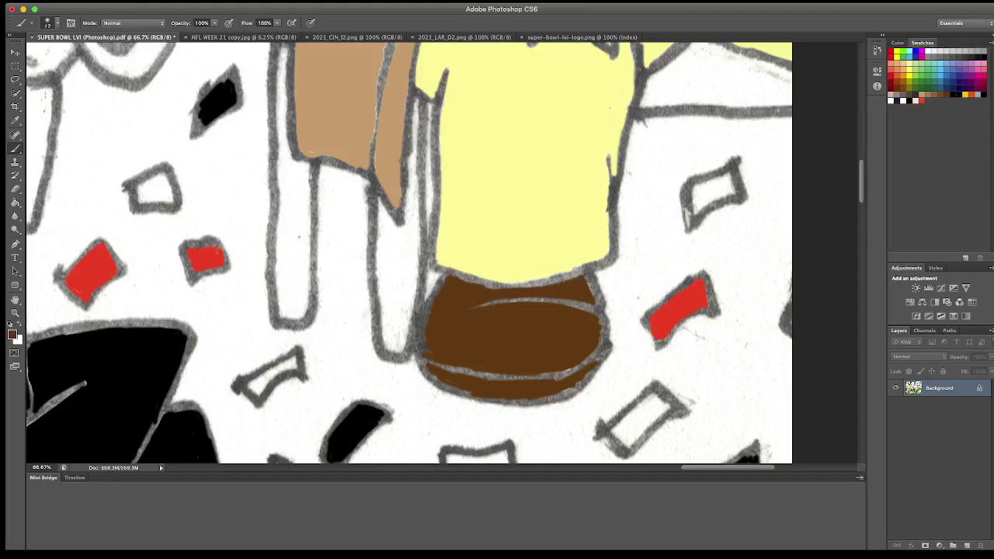
Step: Zoom out and bring the DIVORCED sign and nearby figures into view
{"action": "key", "text": "ctrl+minus"}
{"action": "key", "text": "ctrl+minus"}
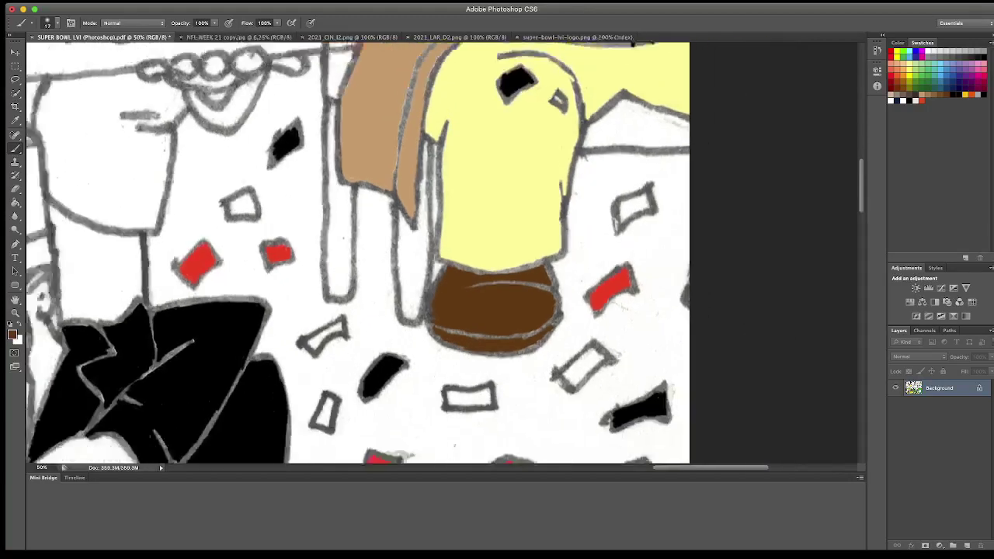
{"action": "key", "text": "ctrl+minus"}
{"action": "mouse_move", "coordinate": [311, 233]}
{"action": "left_mouse_down"}
{"action": "mouse_move", "coordinate": [400, 404]}
{"action": "mouse_move", "coordinate": [463, 443]}
{"action": "mouse_move", "coordinate": [481, 417]}
{"action": "mouse_move", "coordinate": [512, 411]}
{"action": "left_mouse_up"}
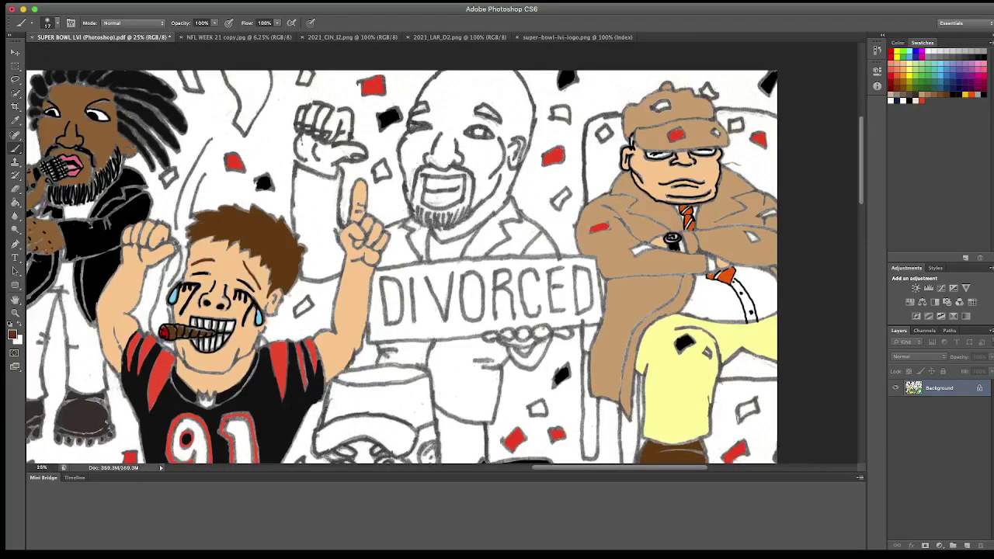
{"action": "scroll", "coordinate": [408, 269], "scroll_direction": "left", "scroll_amount": 1}
Step: Fill the bald man's shirt, jacket areas and raised sleeve with black
{"action": "key", "text": "d"}
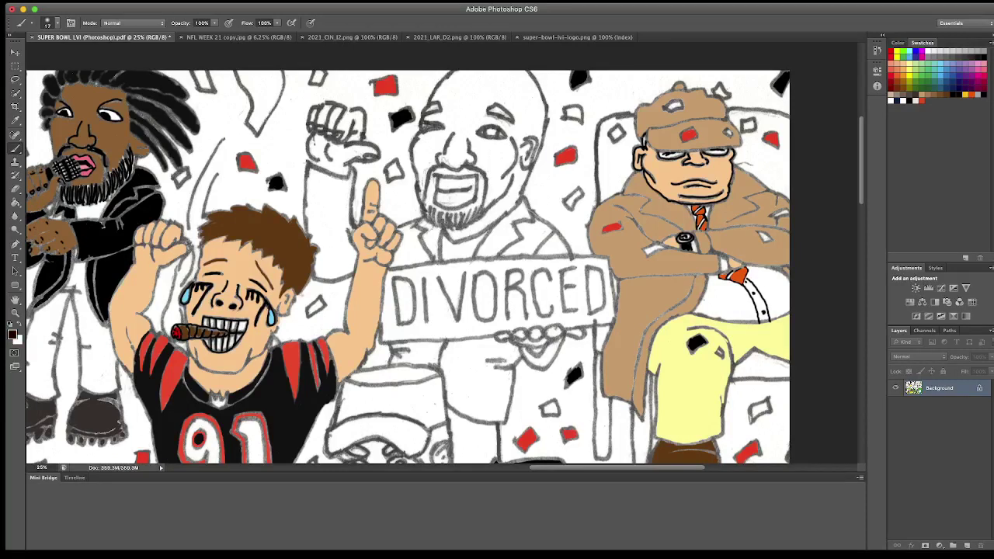
{"action": "key", "text": "g"}
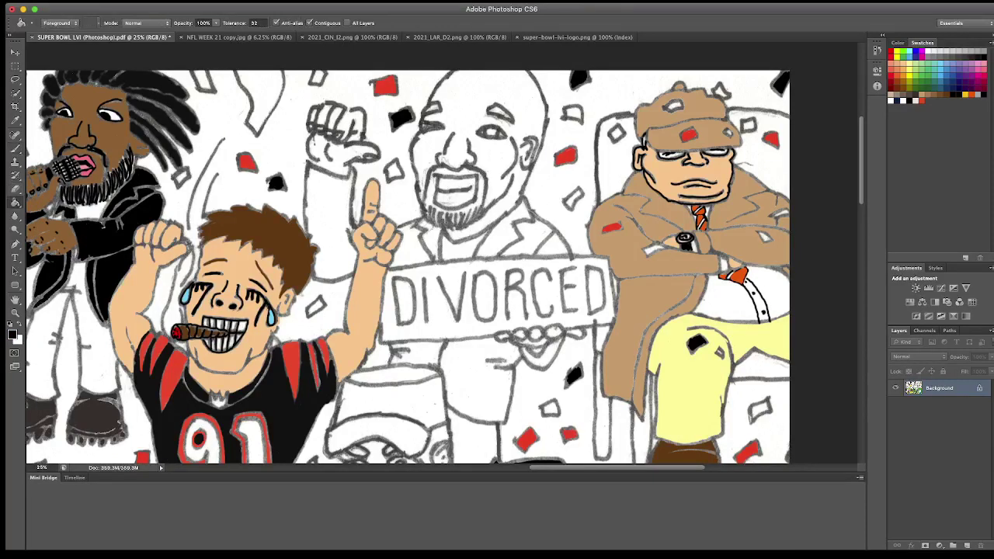
{"action": "left_click", "coordinate": [475, 380]}
{"action": "left_click", "coordinate": [493, 240]}
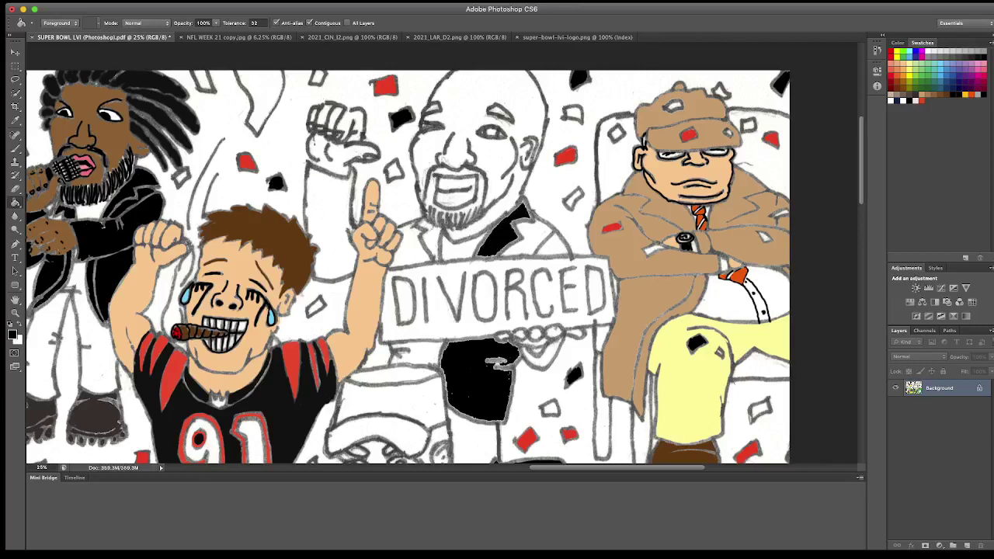
{"action": "left_click", "coordinate": [527, 224]}
{"action": "left_click", "coordinate": [553, 247]}
{"action": "left_click", "coordinate": [542, 354]}
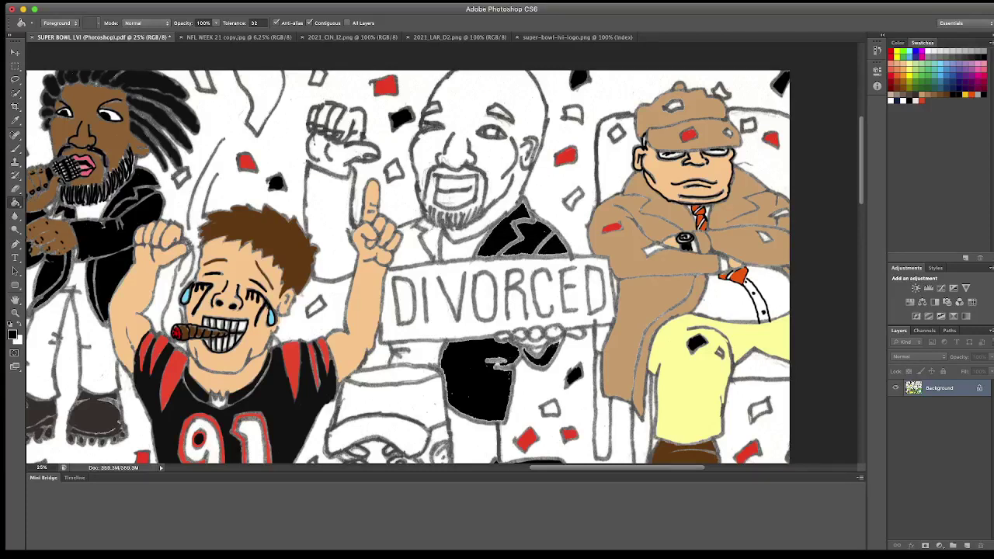
{"action": "left_click", "coordinate": [418, 353]}
{"action": "left_click", "coordinate": [410, 245]}
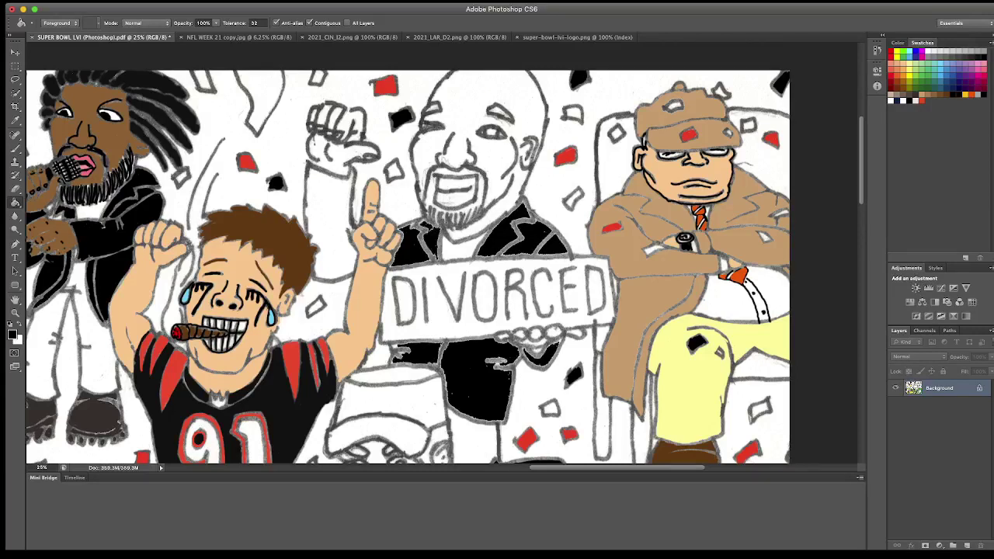
{"action": "left_click", "coordinate": [326, 222]}
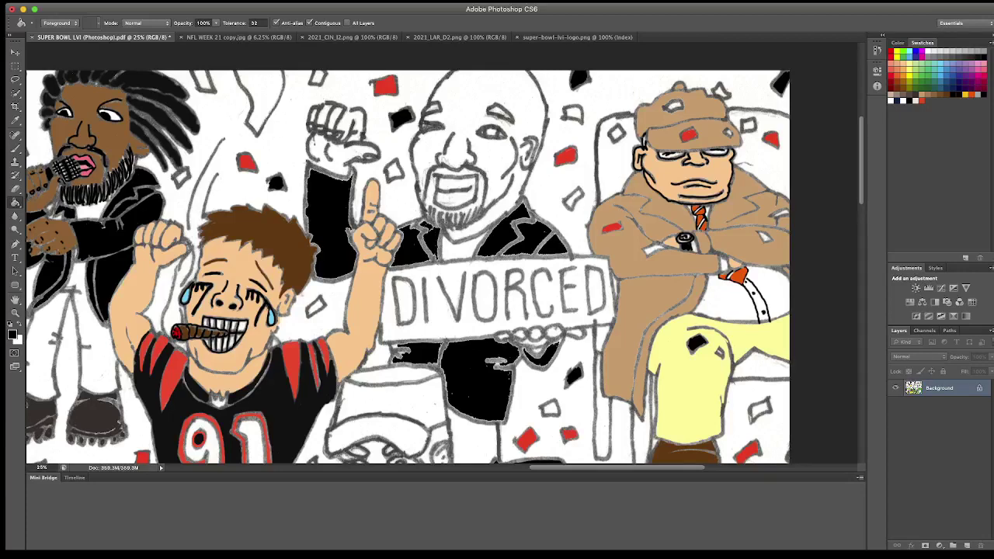
Step: Brush black over leftover white gaps in the jacket, collar, lapel and under the hands
{"action": "left_click", "coordinate": [15, 149]}
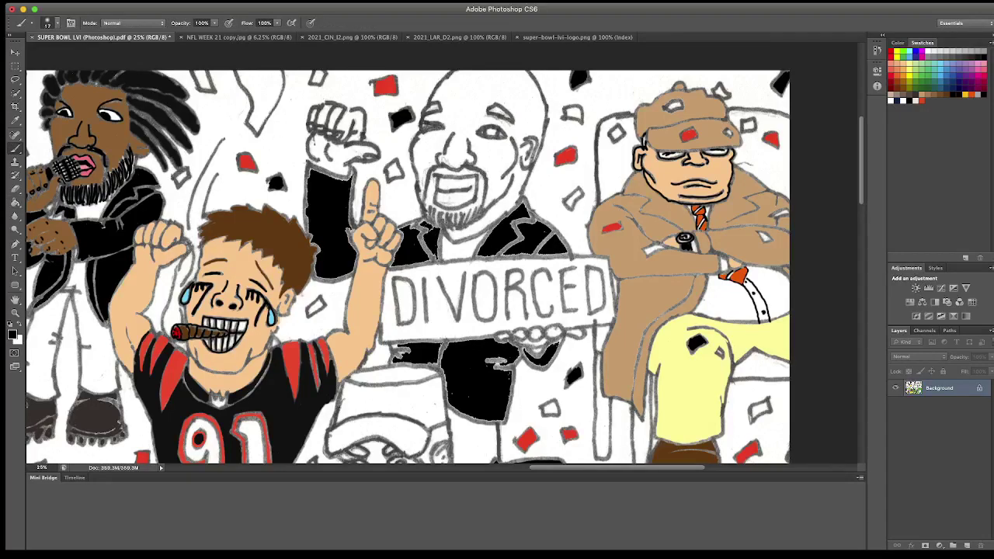
{"action": "key", "text": "super+plus"}
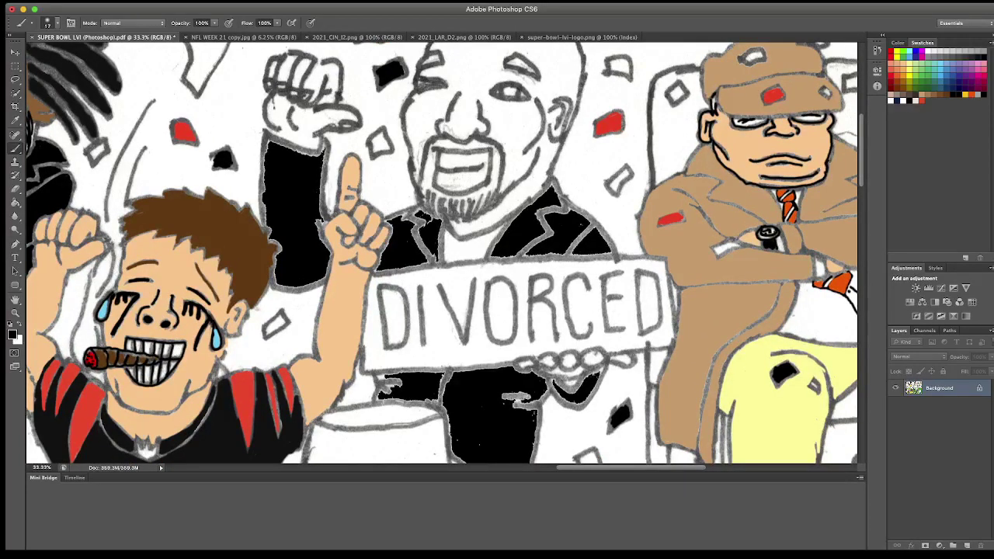
{"action": "mouse_move", "coordinate": [536, 241]}
{"action": "left_mouse_down"}
{"action": "mouse_move", "coordinate": [543, 257]}
{"action": "mouse_move", "coordinate": [560, 258]}
{"action": "mouse_move", "coordinate": [540, 257]}
{"action": "left_mouse_up"}
{"action": "mouse_move", "coordinate": [548, 220]}
{"action": "left_mouse_down"}
{"action": "mouse_move", "coordinate": [552, 231]}
{"action": "mouse_move", "coordinate": [574, 208]}
{"action": "mouse_move", "coordinate": [617, 252]}
{"action": "mouse_move", "coordinate": [569, 256]}
{"action": "left_mouse_up"}
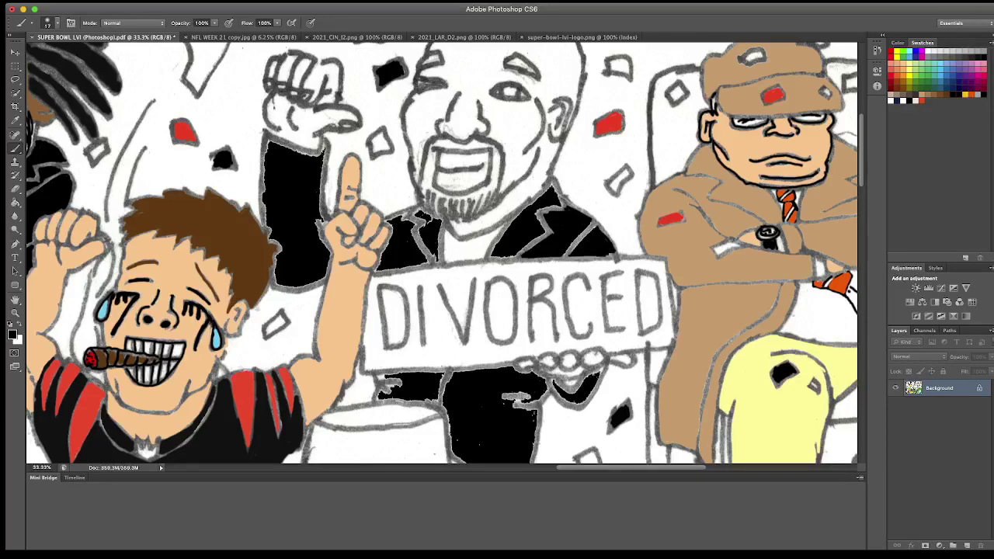
{"action": "mouse_move", "coordinate": [586, 374]}
{"action": "left_mouse_down"}
{"action": "mouse_move", "coordinate": [602, 372]}
{"action": "mouse_move", "coordinate": [575, 390]}
{"action": "mouse_move", "coordinate": [553, 382]}
{"action": "mouse_move", "coordinate": [582, 404]}
{"action": "mouse_move", "coordinate": [595, 387]}
{"action": "left_mouse_up"}
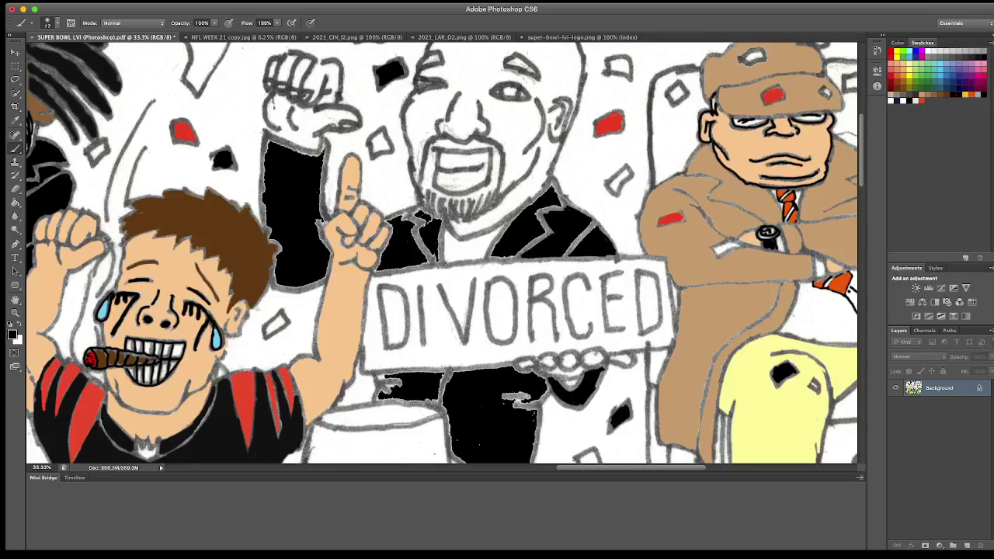
{"action": "mouse_move", "coordinate": [416, 211]}
{"action": "left_mouse_down"}
{"action": "mouse_move", "coordinate": [436, 217]}
{"action": "mouse_move", "coordinate": [421, 229]}
{"action": "mouse_move", "coordinate": [436, 258]}
{"action": "mouse_move", "coordinate": [440, 221]}
{"action": "mouse_move", "coordinate": [405, 214]}
{"action": "mouse_move", "coordinate": [387, 228]}
{"action": "left_mouse_up"}
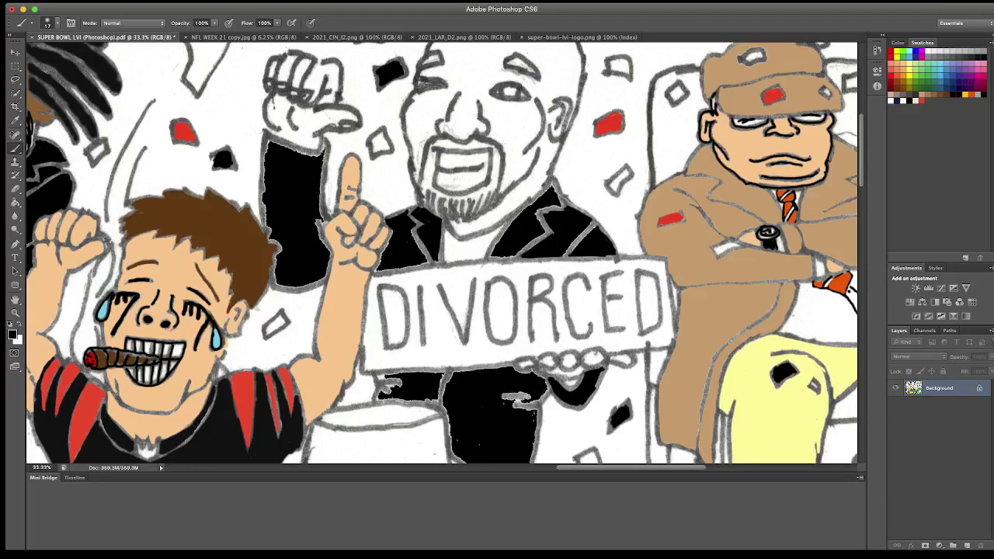
{"action": "mouse_move", "coordinate": [388, 232]}
{"action": "left_mouse_down"}
{"action": "mouse_move", "coordinate": [371, 275]}
{"action": "mouse_move", "coordinate": [440, 261]}
{"action": "left_mouse_up"}
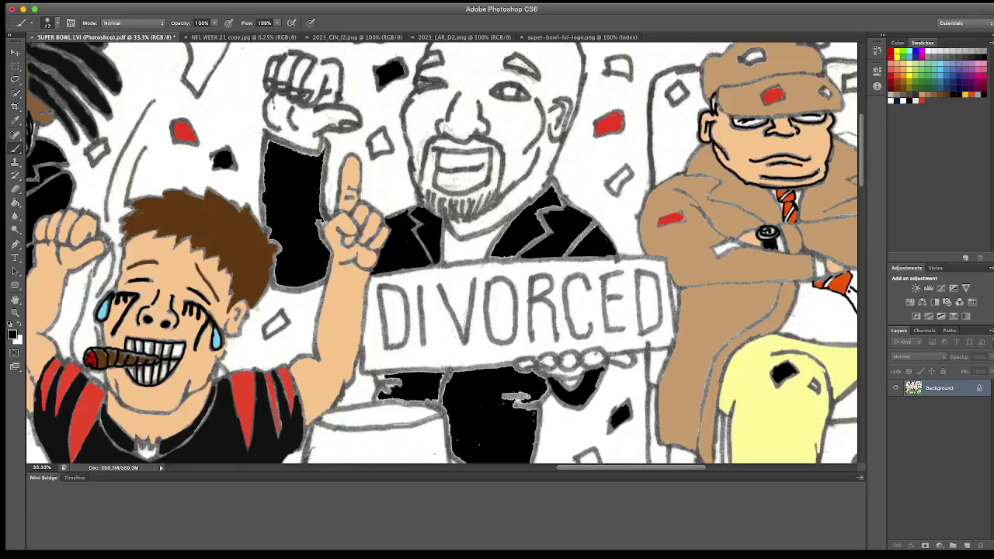
{"action": "mouse_move", "coordinate": [505, 233]}
{"action": "left_mouse_down"}
{"action": "mouse_move", "coordinate": [550, 185]}
{"action": "mouse_move", "coordinate": [559, 205]}
{"action": "mouse_move", "coordinate": [536, 214]}
{"action": "mouse_move", "coordinate": [559, 209]}
{"action": "mouse_move", "coordinate": [545, 236]}
{"action": "mouse_move", "coordinate": [492, 260]}
{"action": "mouse_move", "coordinate": [498, 240]}
{"action": "left_mouse_up"}
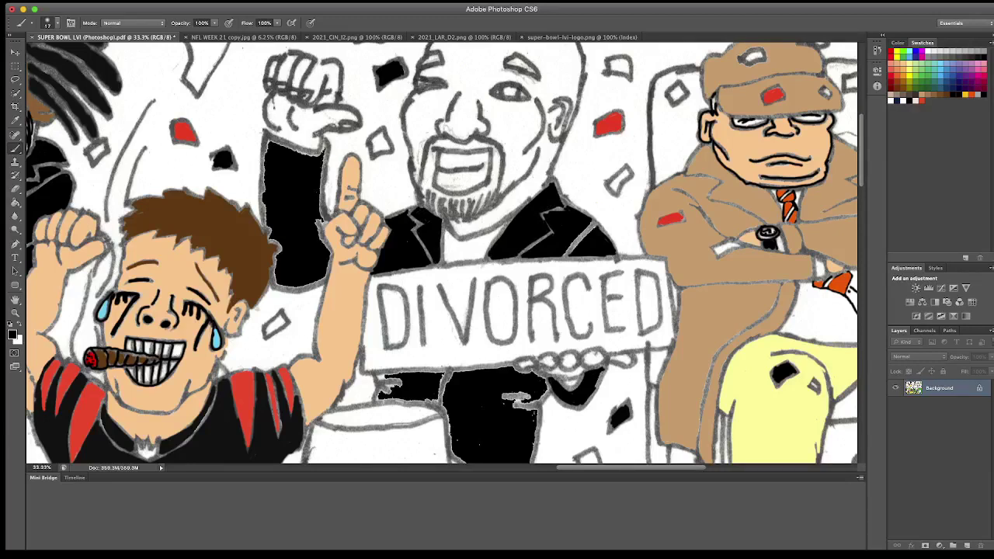
{"action": "mouse_move", "coordinate": [263, 194]}
{"action": "left_mouse_down"}
{"action": "mouse_move", "coordinate": [269, 137]}
{"action": "mouse_move", "coordinate": [324, 154]}
{"action": "mouse_move", "coordinate": [320, 242]}
{"action": "left_mouse_up"}
{"action": "mouse_move", "coordinate": [262, 189]}
{"action": "left_mouse_down"}
{"action": "mouse_move", "coordinate": [264, 225]}
{"action": "mouse_move", "coordinate": [281, 247]}
{"action": "mouse_move", "coordinate": [272, 283]}
{"action": "mouse_move", "coordinate": [325, 282]}
{"action": "mouse_move", "coordinate": [333, 255]}
{"action": "mouse_move", "coordinate": [320, 220]}
{"action": "left_mouse_up"}
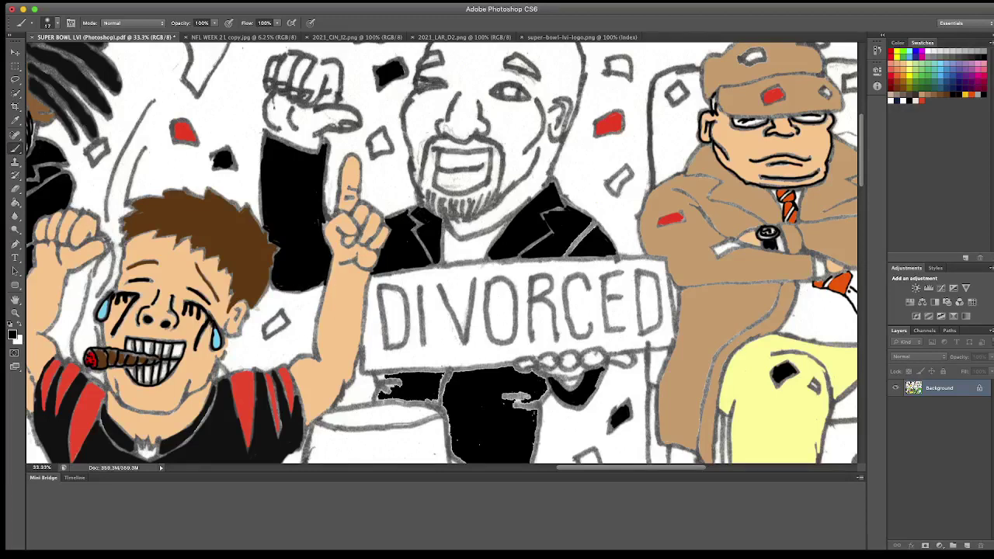
Step: Paint black over white gaps and grey outline marks under the tablecloth edge and dark stripe
{"action": "scroll", "coordinate": [441, 254], "scroll_direction": "down", "scroll_amount": 2}
{"action": "scroll", "coordinate": [441, 254], "scroll_direction": "down", "scroll_amount": 5}
{"action": "scroll", "coordinate": [441, 254], "scroll_direction": "up", "scroll_amount": 2}
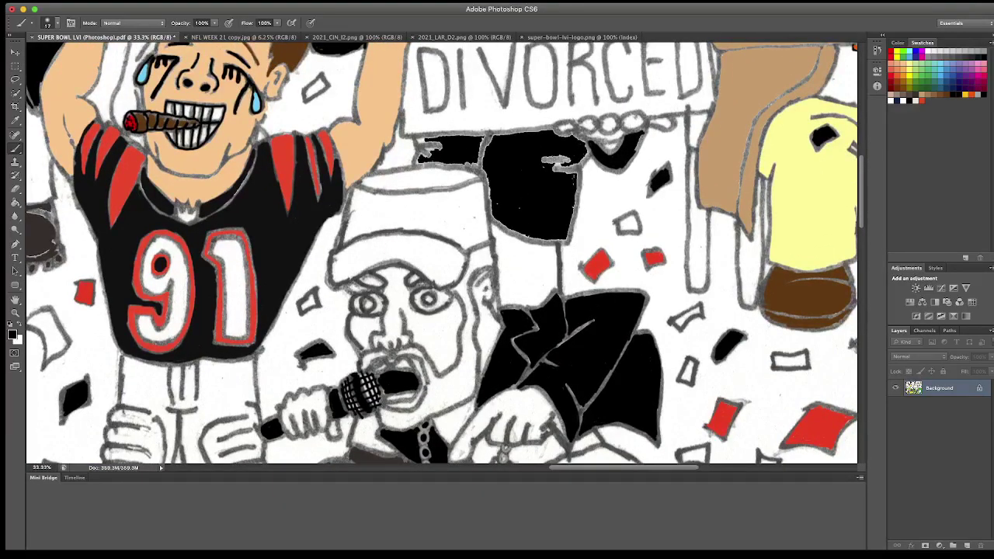
{"action": "mouse_move", "coordinate": [486, 136]}
{"action": "left_mouse_down"}
{"action": "mouse_move", "coordinate": [497, 220]}
{"action": "mouse_move", "coordinate": [557, 243]}
{"action": "mouse_move", "coordinate": [530, 242]}
{"action": "mouse_move", "coordinate": [567, 244]}
{"action": "mouse_move", "coordinate": [579, 175]}
{"action": "mouse_move", "coordinate": [553, 171]}
{"action": "left_mouse_up"}
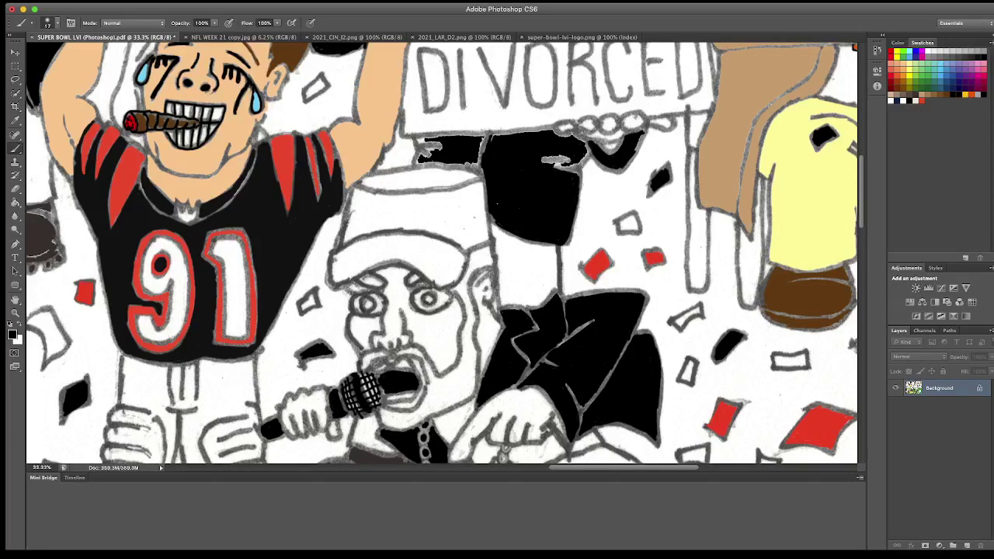
{"action": "left_click_drag", "start_coordinate": [586, 147], "coordinate": [548, 165]}
{"action": "left_click_drag", "start_coordinate": [553, 128], "coordinate": [491, 135]}
{"action": "mouse_move", "coordinate": [553, 132]}
{"action": "left_mouse_down"}
{"action": "mouse_move", "coordinate": [587, 141]}
{"action": "mouse_move", "coordinate": [546, 161]}
{"action": "mouse_move", "coordinate": [586, 169]}
{"action": "mouse_move", "coordinate": [543, 157]}
{"action": "left_mouse_up"}
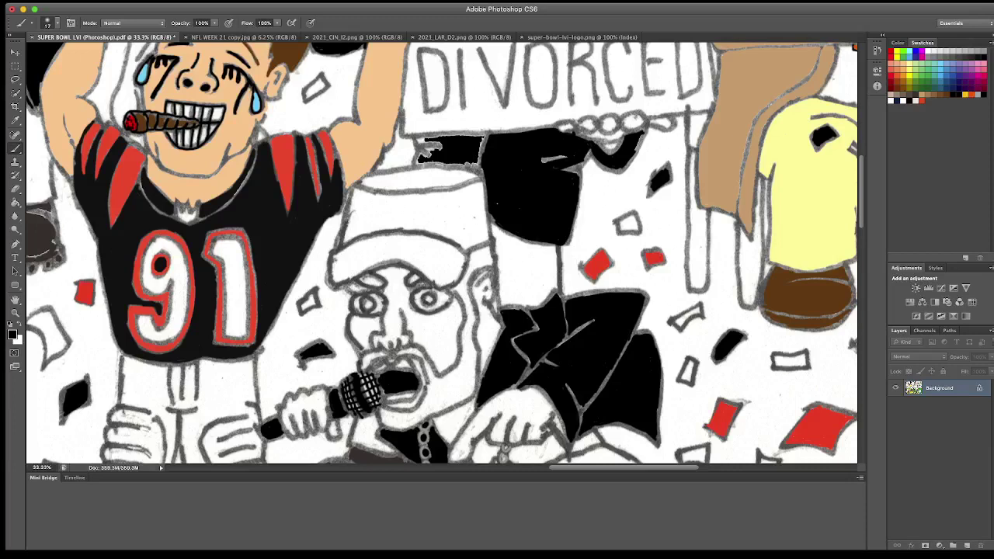
{"action": "mouse_move", "coordinate": [417, 138]}
{"action": "left_mouse_down"}
{"action": "mouse_move", "coordinate": [430, 148]}
{"action": "mouse_move", "coordinate": [446, 135]}
{"action": "mouse_move", "coordinate": [483, 142]}
{"action": "mouse_move", "coordinate": [441, 144]}
{"action": "mouse_move", "coordinate": [417, 163]}
{"action": "mouse_move", "coordinate": [478, 164]}
{"action": "mouse_move", "coordinate": [480, 151]}
{"action": "left_mouse_up"}
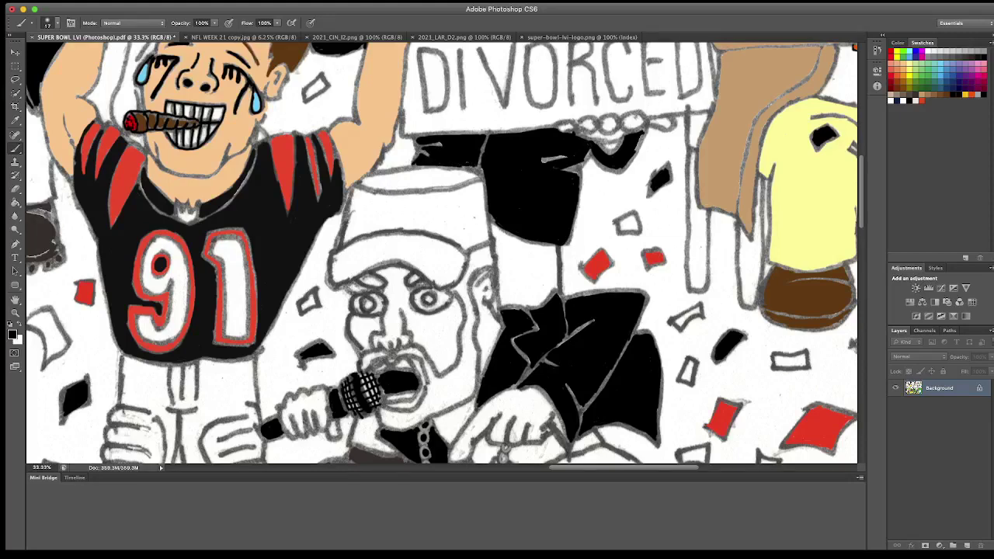
{"action": "scroll", "coordinate": [441, 254], "scroll_direction": "up", "scroll_amount": 3}
Step: Ink the bald man's eyebrows, eye outlines and nose in black
{"action": "scroll", "coordinate": [441, 254], "scroll_direction": "up", "scroll_amount": 4}
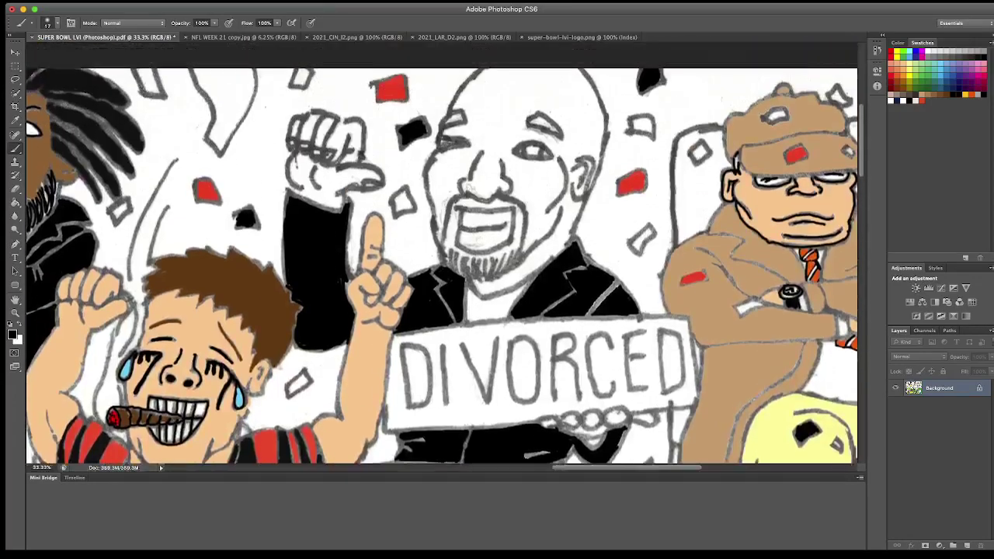
{"action": "scroll", "coordinate": [441, 276], "scroll_direction": "up", "scroll_amount": 1}
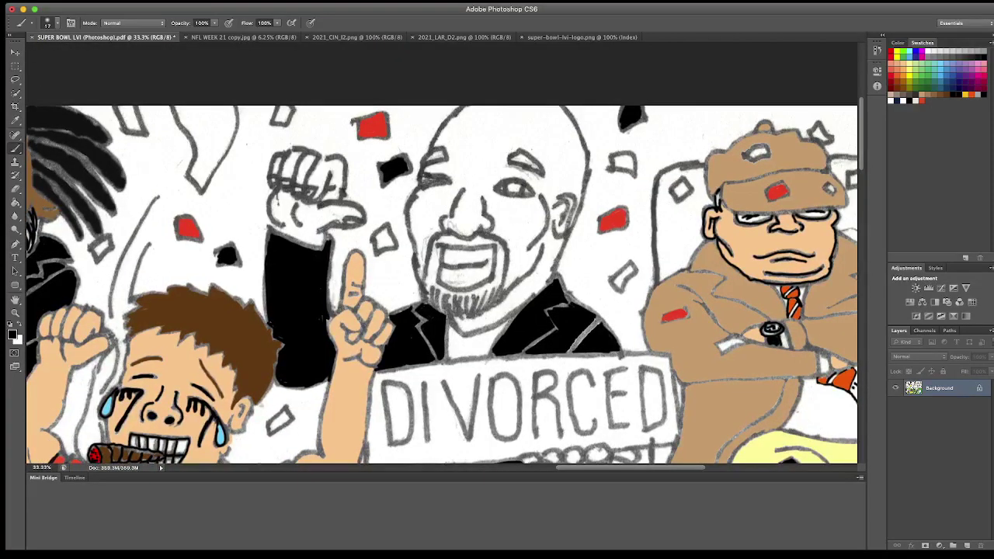
{"action": "mouse_move", "coordinate": [426, 185]}
{"action": "left_mouse_down"}
{"action": "mouse_move", "coordinate": [451, 181]}
{"action": "mouse_move", "coordinate": [433, 182]}
{"action": "left_mouse_up"}
{"action": "mouse_move", "coordinate": [495, 186]}
{"action": "left_mouse_down"}
{"action": "mouse_move", "coordinate": [532, 191]}
{"action": "mouse_move", "coordinate": [455, 205]}
{"action": "mouse_move", "coordinate": [441, 224]}
{"action": "mouse_move", "coordinate": [471, 237]}
{"action": "left_mouse_up"}
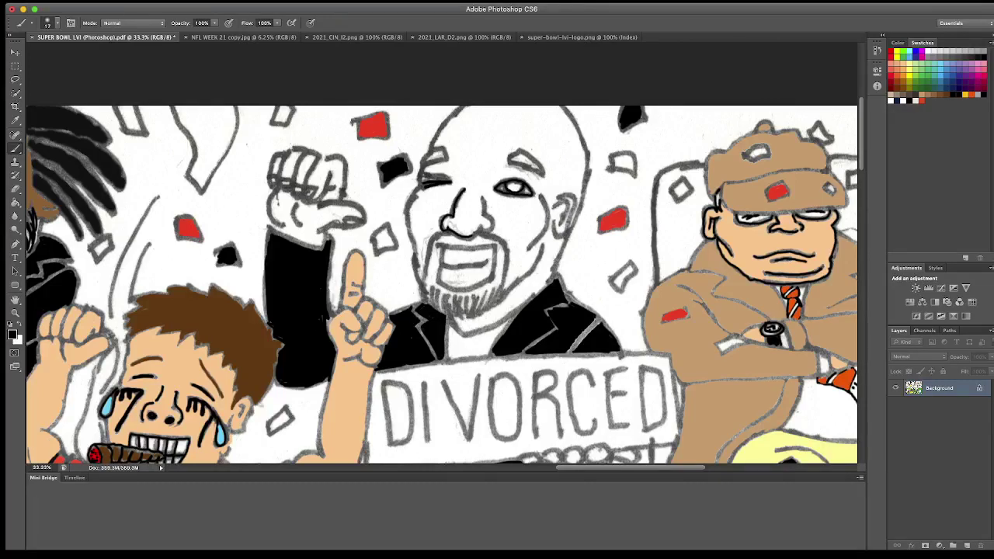
{"action": "left_click_drag", "start_coordinate": [482, 198], "coordinate": [474, 235]}
{"action": "mouse_move", "coordinate": [423, 167]}
{"action": "left_mouse_down"}
{"action": "mouse_move", "coordinate": [446, 159]}
{"action": "mouse_move", "coordinate": [428, 148]}
{"action": "mouse_move", "coordinate": [424, 163]}
{"action": "mouse_move", "coordinate": [443, 149]}
{"action": "mouse_move", "coordinate": [436, 160]}
{"action": "left_mouse_up"}
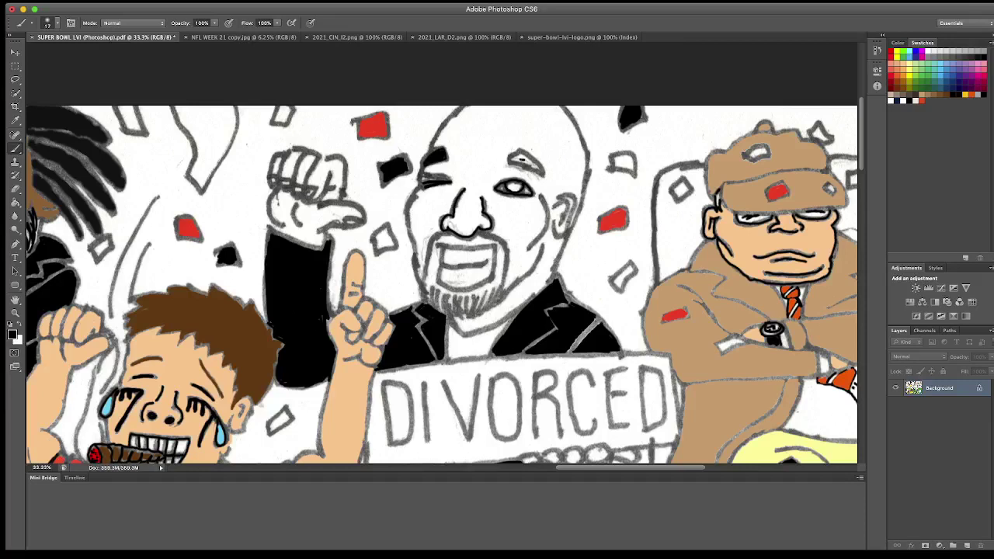
{"action": "mouse_move", "coordinate": [514, 162]}
{"action": "left_mouse_down"}
{"action": "mouse_move", "coordinate": [533, 159]}
{"action": "mouse_move", "coordinate": [544, 176]}
{"action": "left_mouse_up"}
Step: Outline the bald man's cheeks, beard, mustache, mouth, right jaw and ear in black
{"action": "mouse_move", "coordinate": [449, 233]}
{"action": "left_mouse_down"}
{"action": "mouse_move", "coordinate": [428, 265]}
{"action": "mouse_move", "coordinate": [427, 303]}
{"action": "mouse_move", "coordinate": [452, 317]}
{"action": "mouse_move", "coordinate": [502, 301]}
{"action": "left_mouse_up"}
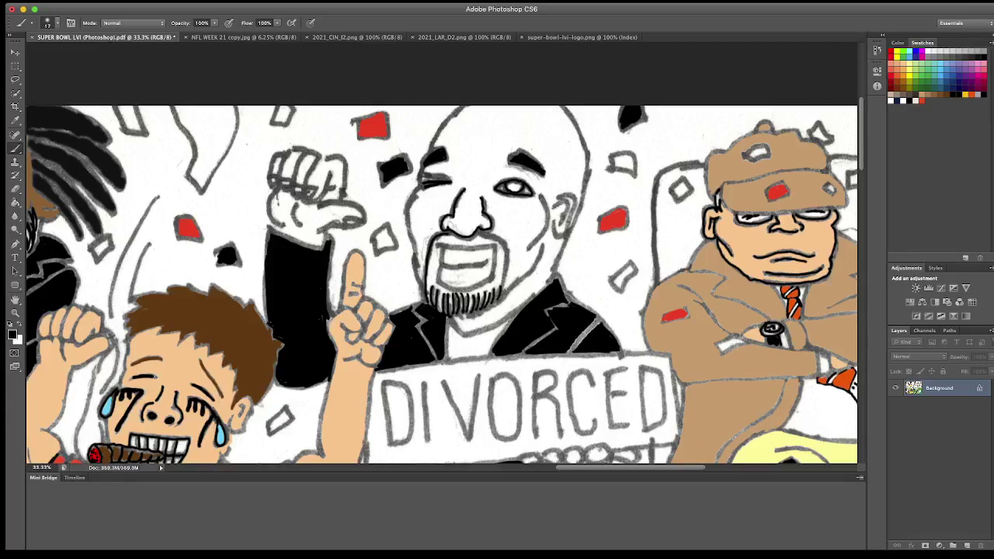
{"action": "mouse_move", "coordinate": [438, 246]}
{"action": "left_mouse_down"}
{"action": "mouse_move", "coordinate": [494, 244]}
{"action": "mouse_move", "coordinate": [497, 275]}
{"action": "left_mouse_up"}
{"action": "mouse_move", "coordinate": [443, 245]}
{"action": "left_mouse_down"}
{"action": "mouse_move", "coordinate": [438, 284]}
{"action": "mouse_move", "coordinate": [464, 288]}
{"action": "mouse_move", "coordinate": [495, 276]}
{"action": "mouse_move", "coordinate": [464, 266]}
{"action": "mouse_move", "coordinate": [492, 256]}
{"action": "mouse_move", "coordinate": [492, 238]}
{"action": "mouse_move", "coordinate": [503, 244]}
{"action": "mouse_move", "coordinate": [499, 288]}
{"action": "left_mouse_up"}
{"action": "mouse_move", "coordinate": [547, 197]}
{"action": "left_mouse_down"}
{"action": "mouse_move", "coordinate": [546, 225]}
{"action": "mouse_move", "coordinate": [528, 250]}
{"action": "mouse_move", "coordinate": [544, 255]}
{"action": "mouse_move", "coordinate": [496, 302]}
{"action": "left_mouse_up"}
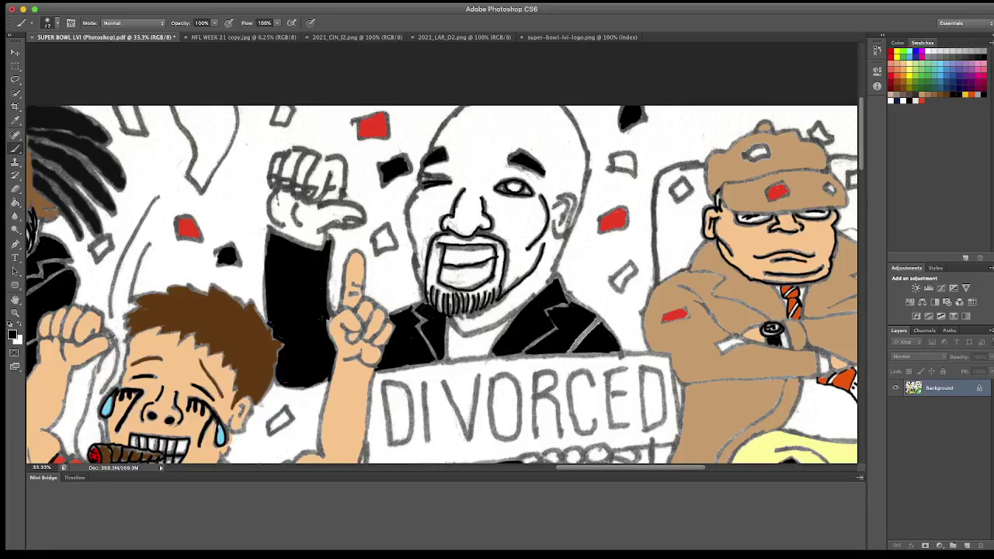
{"action": "mouse_move", "coordinate": [555, 200]}
{"action": "left_mouse_down"}
{"action": "mouse_move", "coordinate": [573, 194]}
{"action": "mouse_move", "coordinate": [560, 236]}
{"action": "mouse_move", "coordinate": [553, 225]}
{"action": "mouse_move", "coordinate": [567, 223]}
{"action": "left_mouse_up"}
Step: Trace the left jaw, both sides of the bald head and the neck line in black
{"action": "left_click_drag", "start_coordinate": [417, 190], "coordinate": [417, 281]}
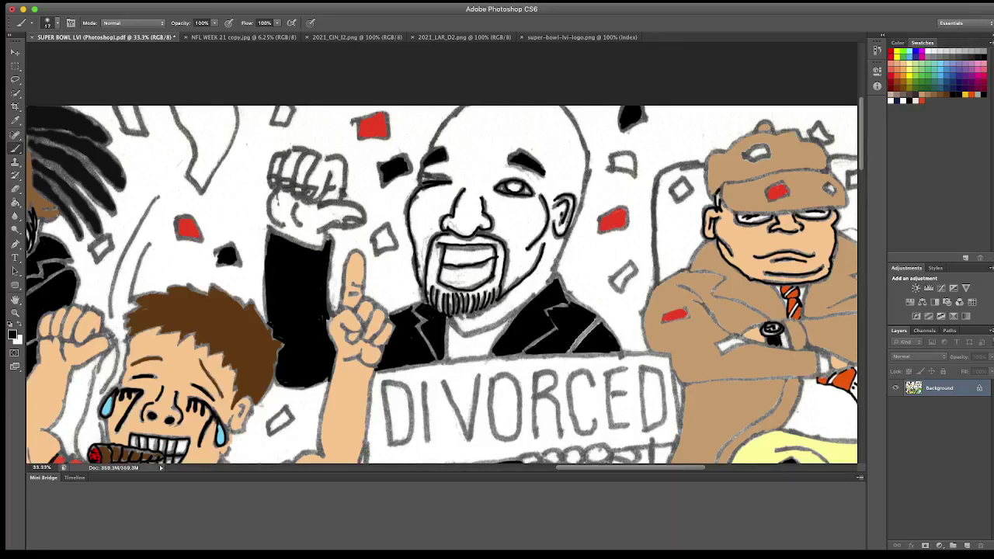
{"action": "mouse_move", "coordinate": [418, 187]}
{"action": "left_mouse_down"}
{"action": "mouse_move", "coordinate": [449, 115]}
{"action": "mouse_move", "coordinate": [466, 107]}
{"action": "left_mouse_up"}
{"action": "mouse_move", "coordinate": [561, 107]}
{"action": "left_mouse_down"}
{"action": "mouse_move", "coordinate": [583, 153]}
{"action": "mouse_move", "coordinate": [583, 193]}
{"action": "mouse_move", "coordinate": [547, 283]}
{"action": "left_mouse_up"}
{"action": "mouse_move", "coordinate": [448, 317]}
{"action": "left_mouse_down"}
{"action": "mouse_move", "coordinate": [465, 335]}
{"action": "mouse_move", "coordinate": [534, 295]}
{"action": "left_mouse_up"}
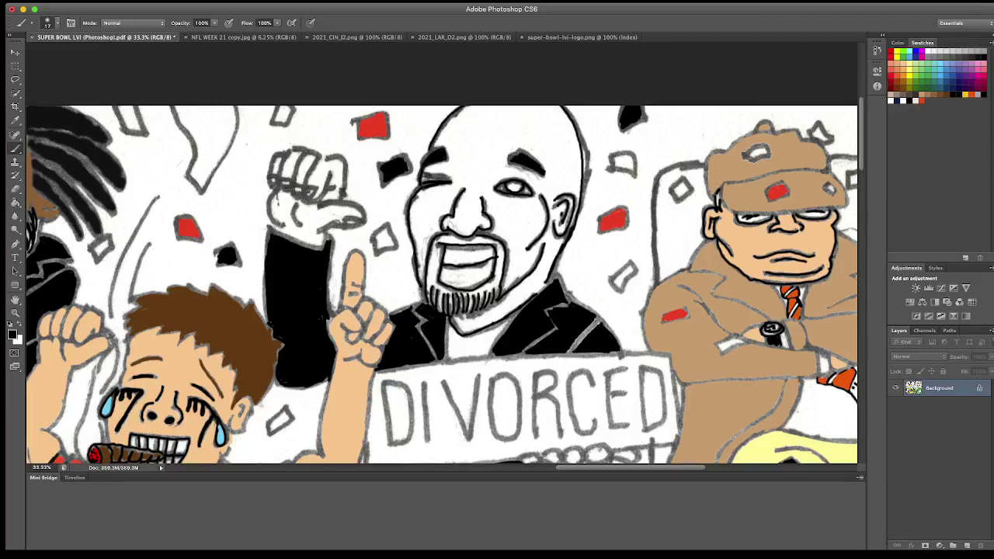
Step: Draw black dividing lines between the bald man's teeth
{"action": "left_click_drag", "start_coordinate": [452, 246], "coordinate": [446, 285]}
{"action": "left_click_drag", "start_coordinate": [463, 246], "coordinate": [457, 288]}
{"action": "mouse_move", "coordinate": [468, 245]}
{"action": "left_mouse_down"}
{"action": "mouse_move", "coordinate": [469, 286]}
{"action": "mouse_move", "coordinate": [478, 255]}
{"action": "mouse_move", "coordinate": [478, 284]}
{"action": "left_mouse_up"}
{"action": "left_click_drag", "start_coordinate": [488, 246], "coordinate": [487, 276]}
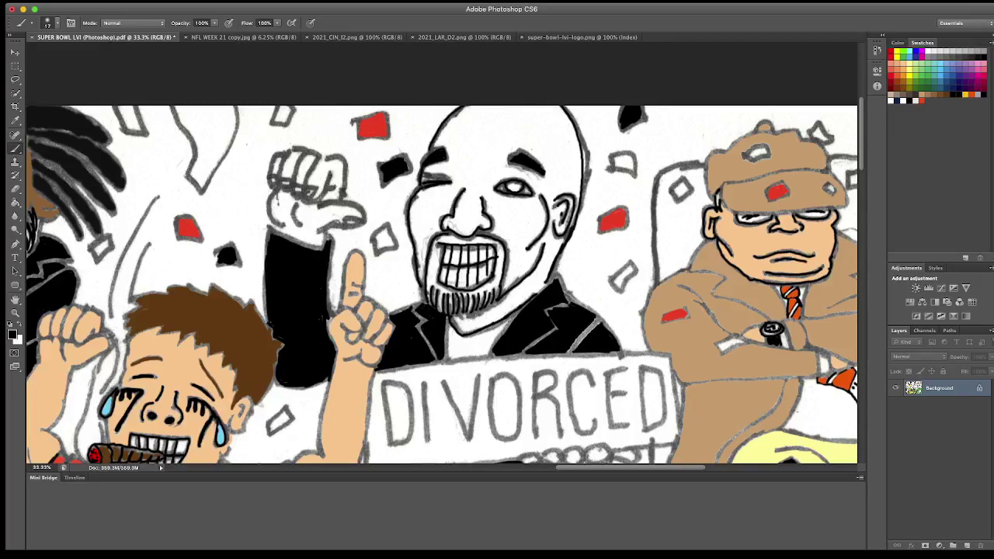
{"action": "scroll", "coordinate": [442, 284], "scroll_direction": "left", "scroll_amount": 3}
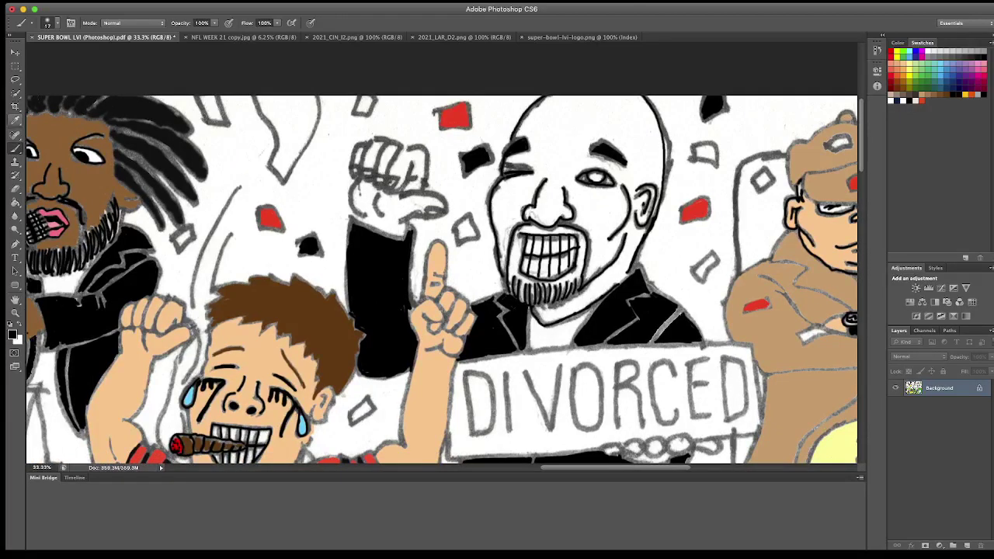
Step: Sample the brown skin colour and bucket-fill the bald man's head, face and hand, undoing stray fills
{"action": "key", "text": "i"}
{"action": "left_click", "coordinate": [59, 175]}
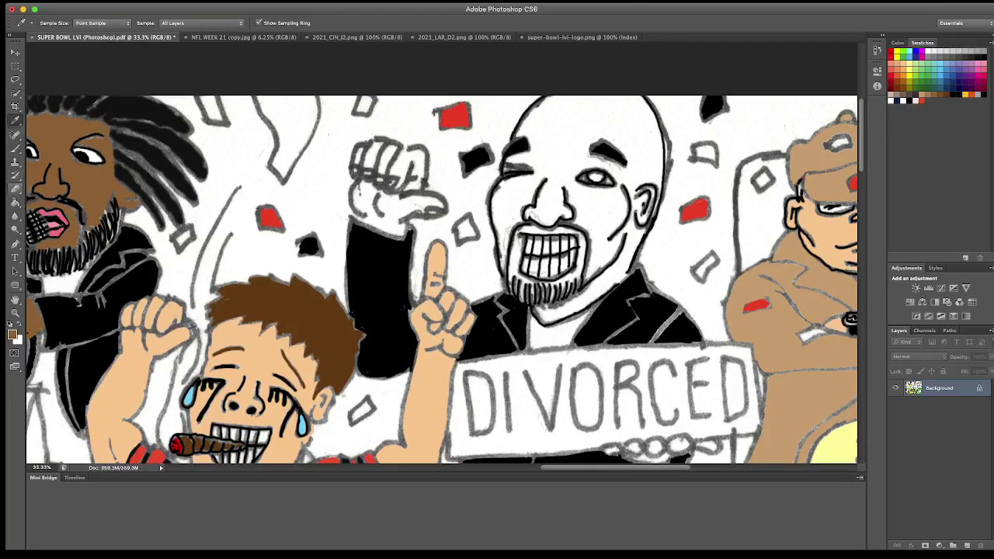
{"action": "left_click", "coordinate": [15, 202]}
{"action": "left_click", "coordinate": [575, 128]}
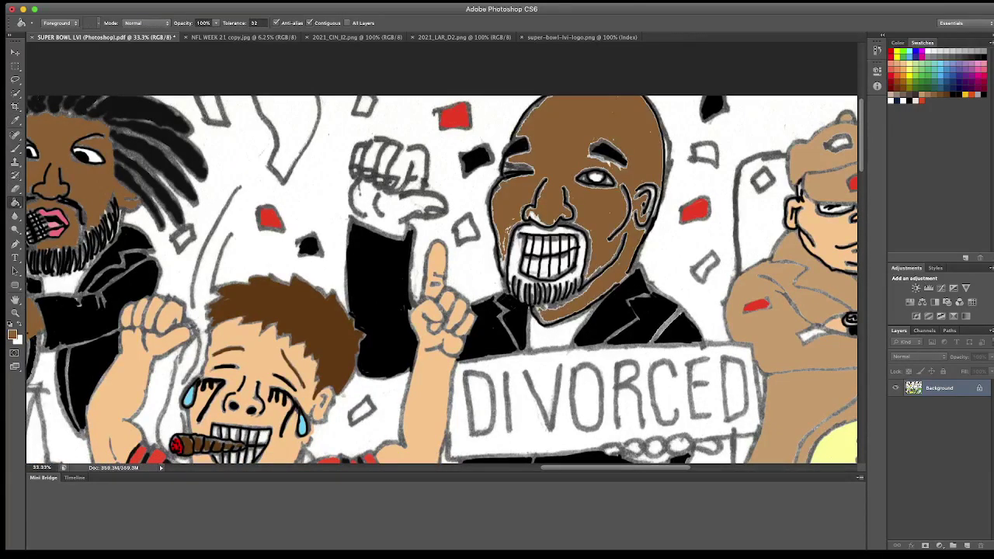
{"action": "left_click", "coordinate": [396, 206]}
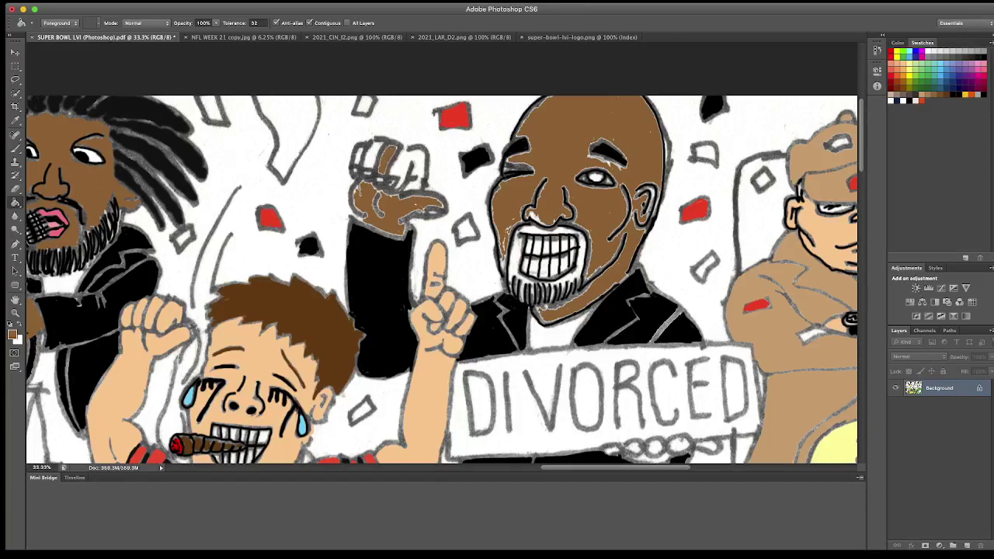
{"action": "left_click", "coordinate": [408, 124]}
{"action": "key", "text": "ctrl+z"}
{"action": "left_click", "coordinate": [373, 158]}
{"action": "left_click", "coordinate": [358, 156]}
{"action": "key", "text": "ctrl+z"}
{"action": "key", "text": "ctrl+z"}
Step: Fill the five chain links under the DIVORCED sign brown
{"action": "scroll", "coordinate": [654, 408], "scroll_direction": "down", "scroll_amount": 2}
{"action": "left_click", "coordinate": [655, 408]}
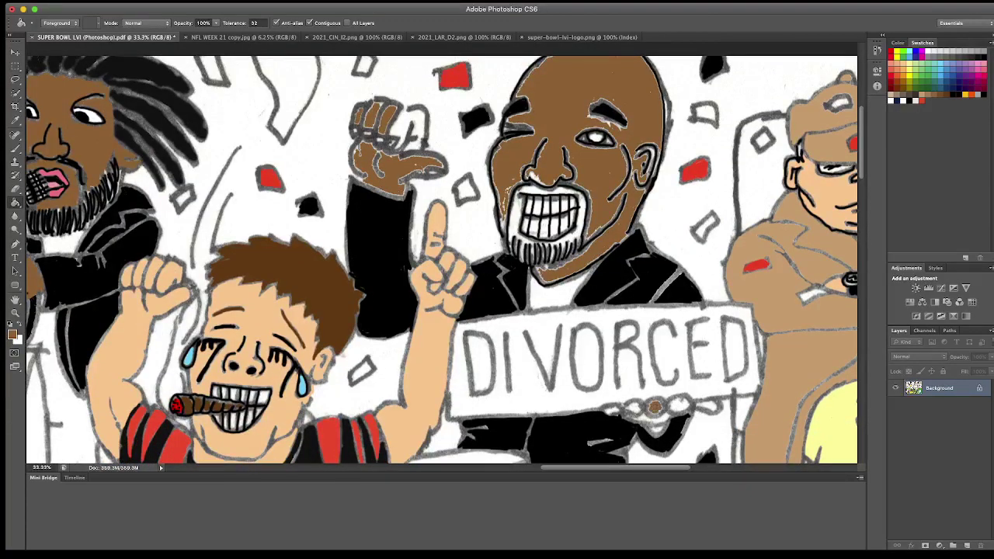
{"action": "left_click", "coordinate": [634, 407]}
{"action": "left_click", "coordinate": [614, 408]}
{"action": "left_click", "coordinate": [680, 404]}
{"action": "left_click", "coordinate": [710, 406]}
Step: Brush the raised fist's fingers and thumb brown, then zoom out
{"action": "key", "text": "b"}
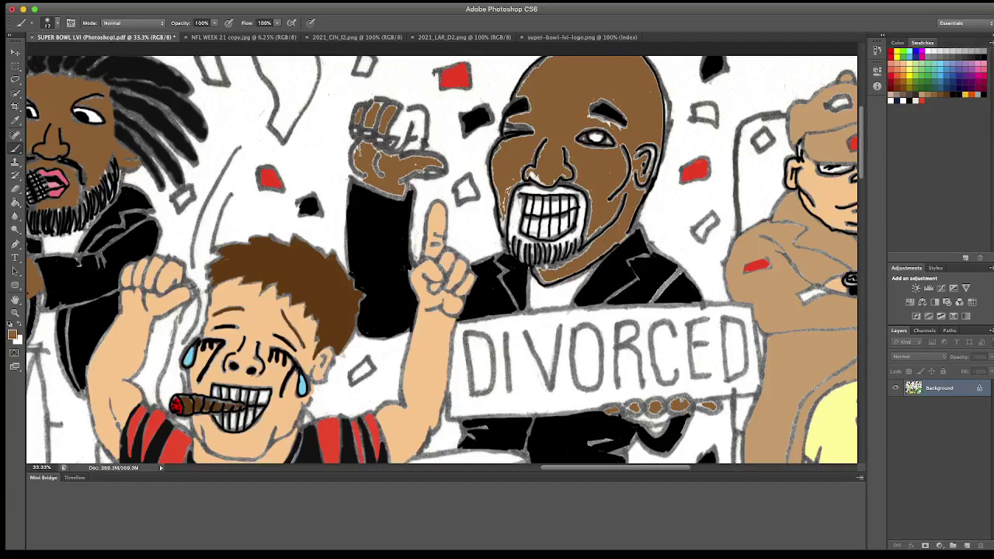
{"action": "mouse_move", "coordinate": [404, 117]}
{"action": "left_mouse_down"}
{"action": "mouse_move", "coordinate": [399, 144]}
{"action": "mouse_move", "coordinate": [409, 112]}
{"action": "mouse_move", "coordinate": [420, 137]}
{"action": "left_mouse_up"}
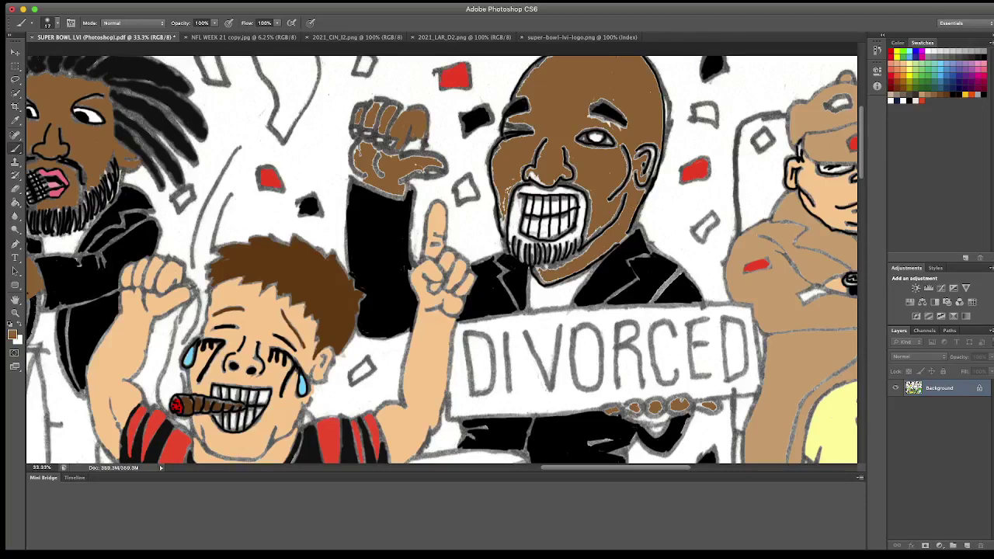
{"action": "mouse_move", "coordinate": [419, 141]}
{"action": "left_mouse_down"}
{"action": "mouse_move", "coordinate": [405, 153]}
{"action": "mouse_move", "coordinate": [425, 138]}
{"action": "left_mouse_up"}
{"action": "key", "text": "ctrl+minus"}
{"action": "key", "text": "ctrl+minus"}
{"action": "key", "text": "ctrl+minus"}
{"action": "key", "text": "ctrl+minus"}
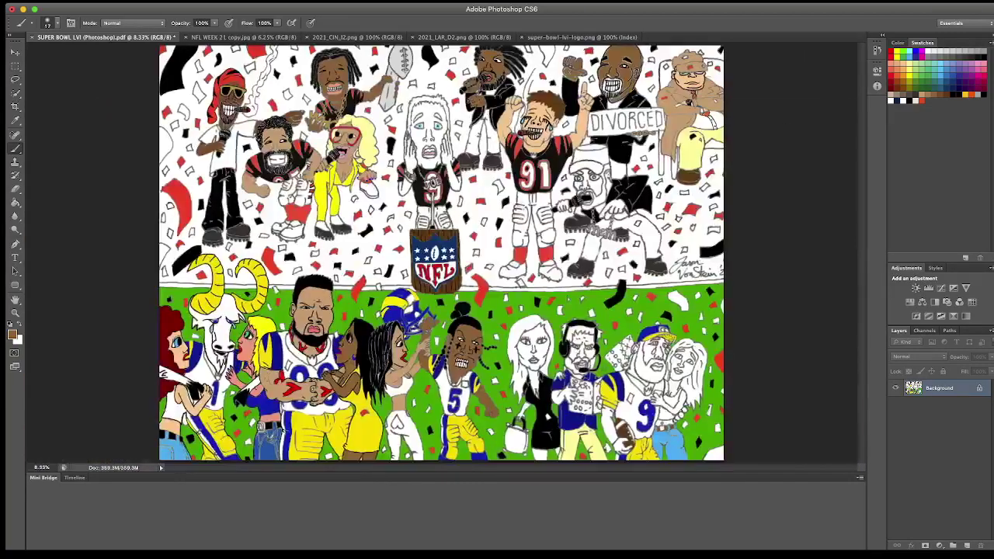